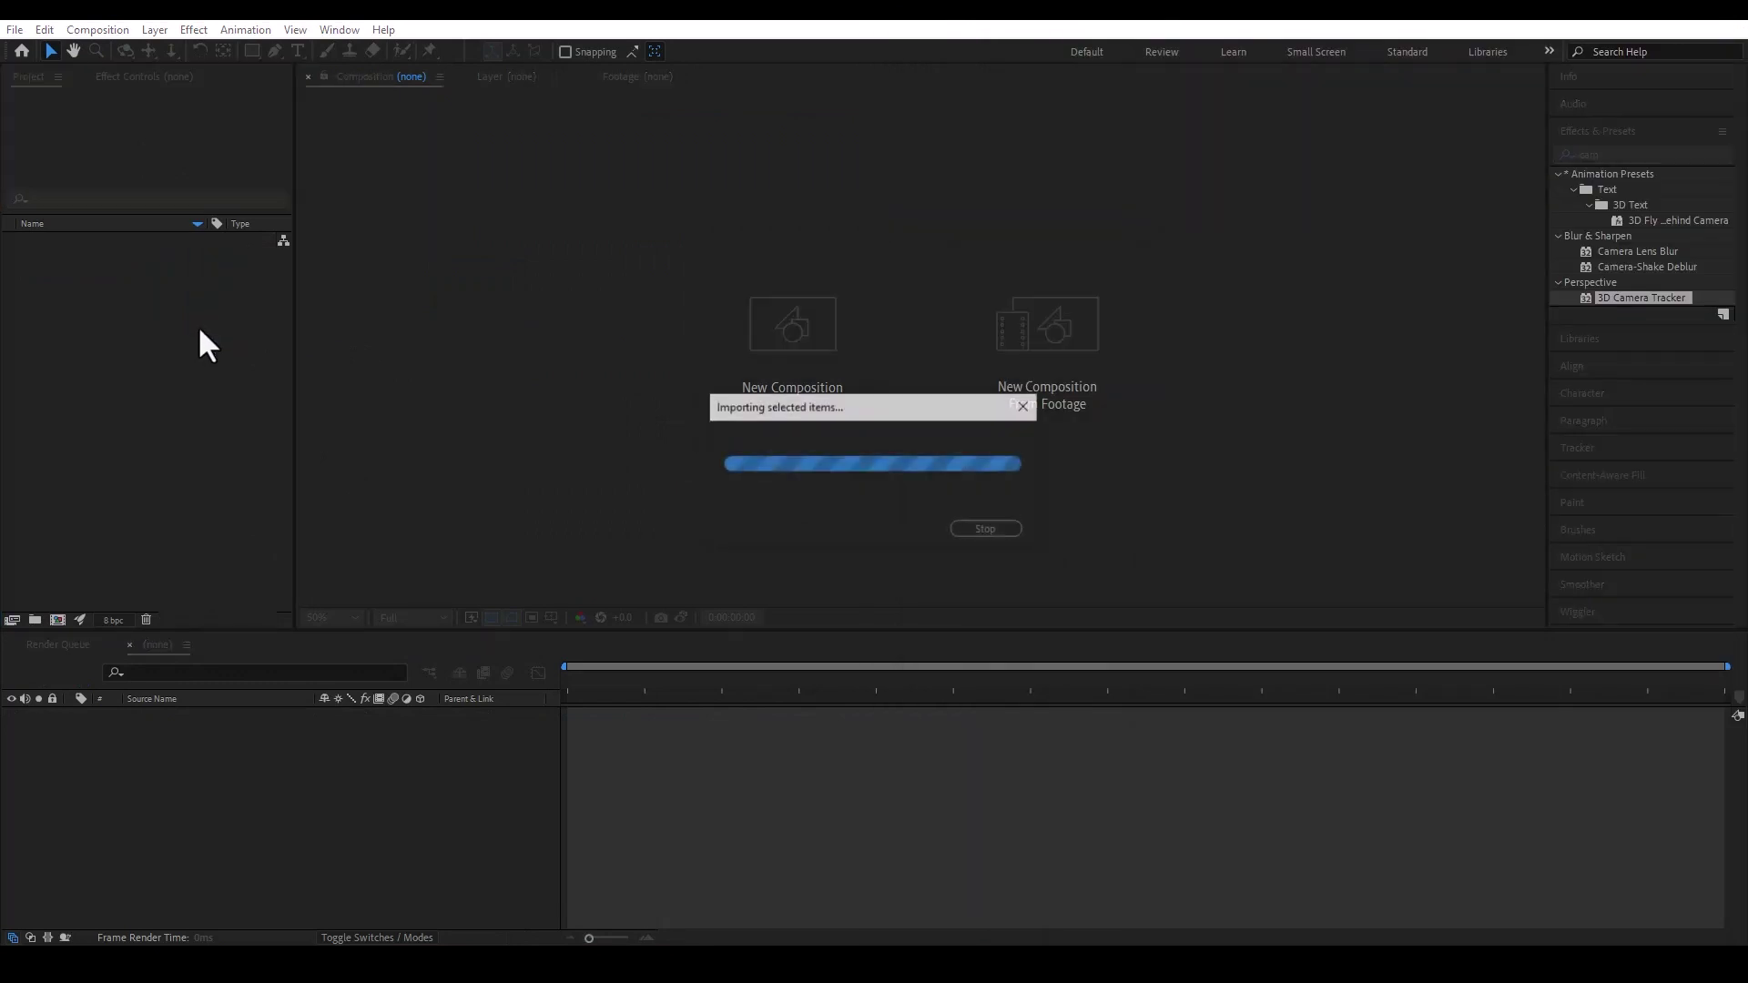
- Create a new 1920 × 1080 composition at 23.976 fps with a duration of 0:00:04:00
left_click(97, 29)
left_click(115, 52)
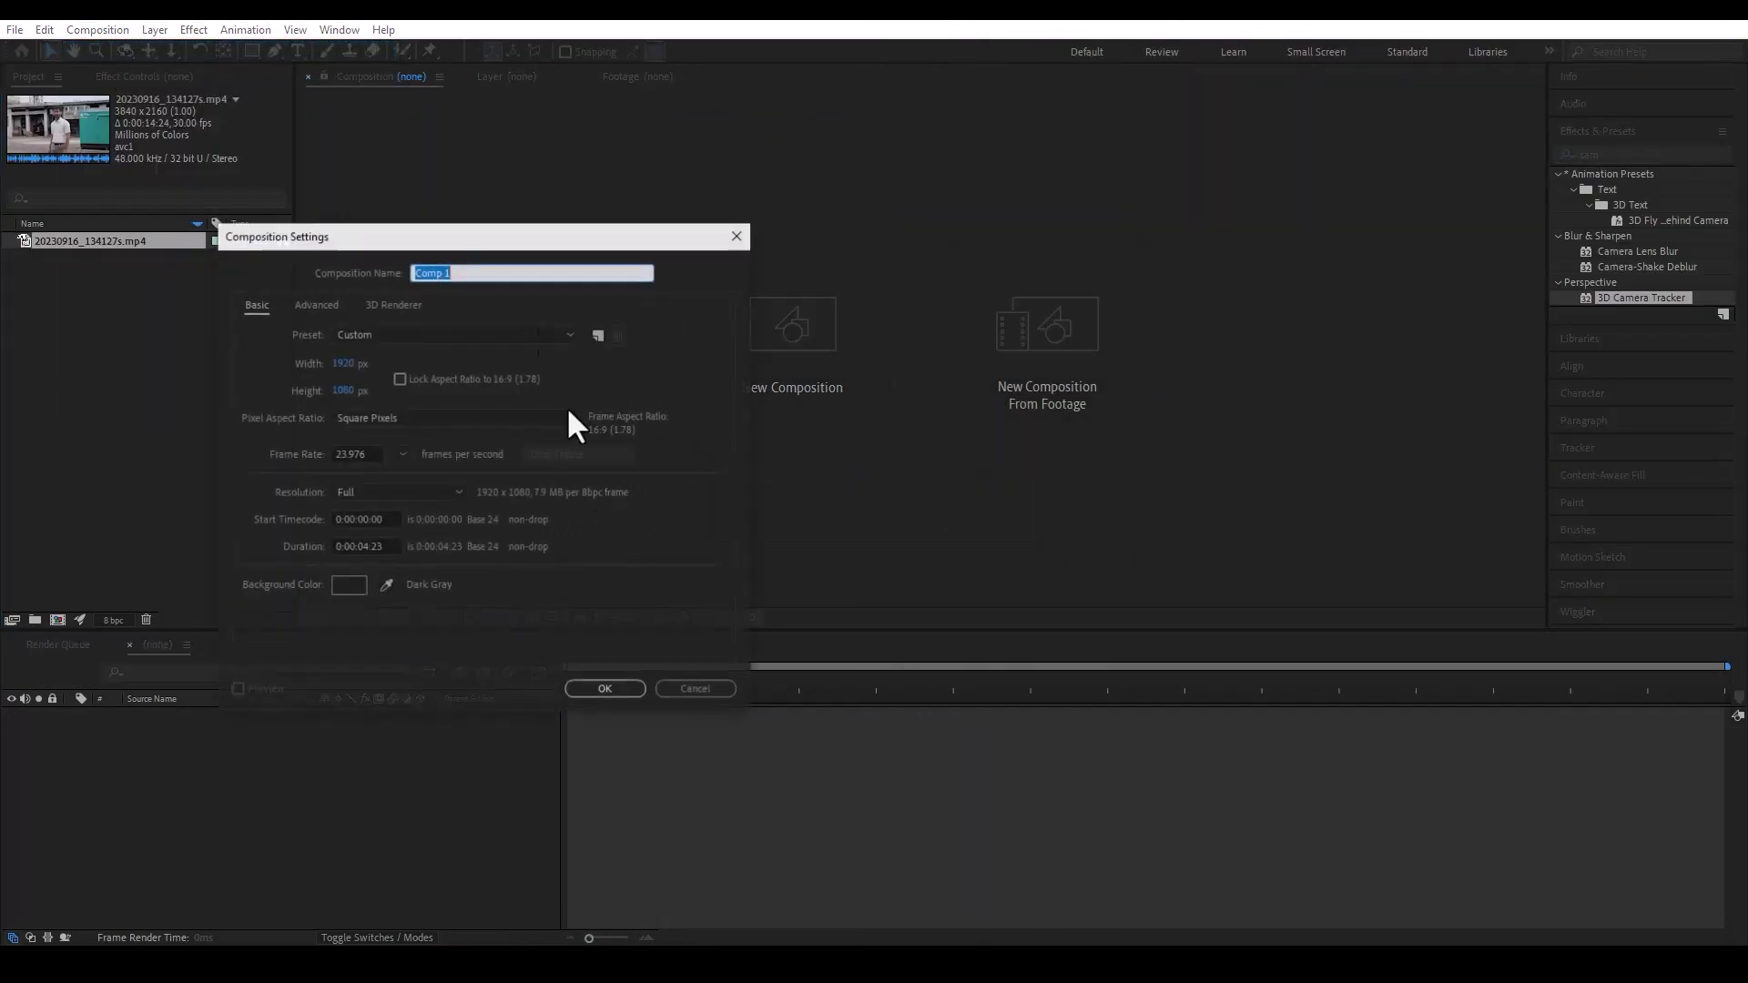
double_click(373, 546)
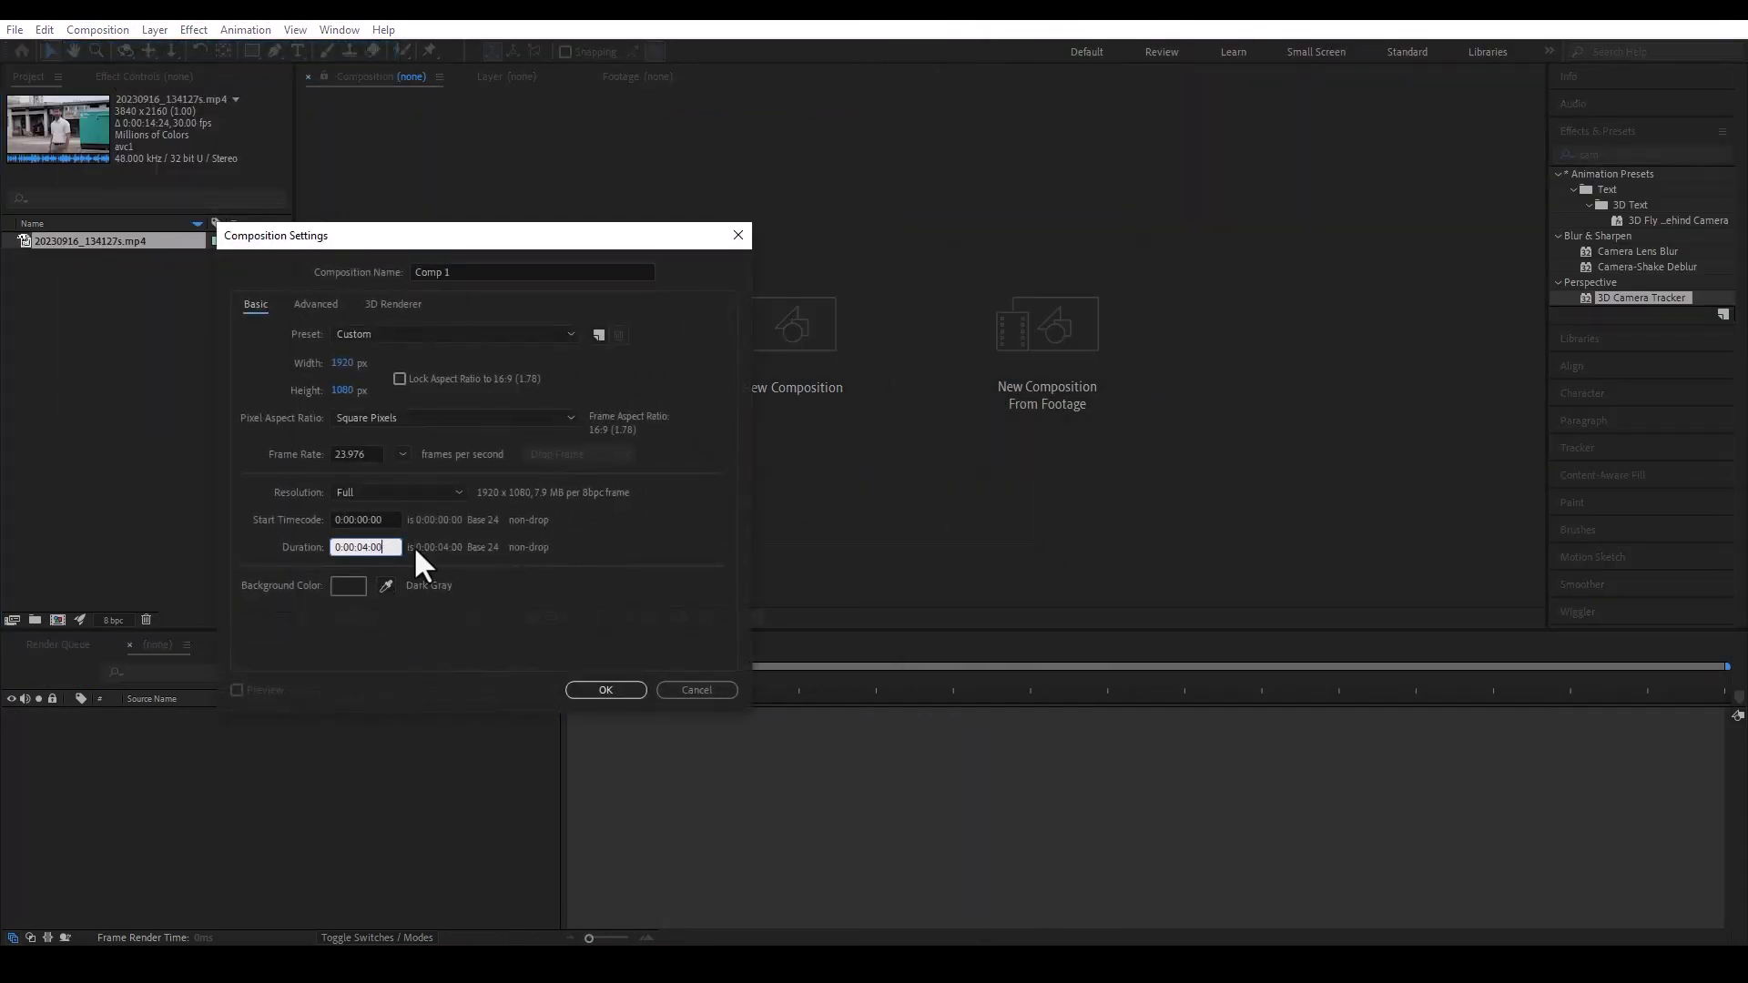
left_click(552, 606)
left_click(623, 692)
- Add the 20230916_134127s.mp4 clip to the composition and fit the layer to the composition size
left_click_drag(65, 260, 393, 869)
key("comma")
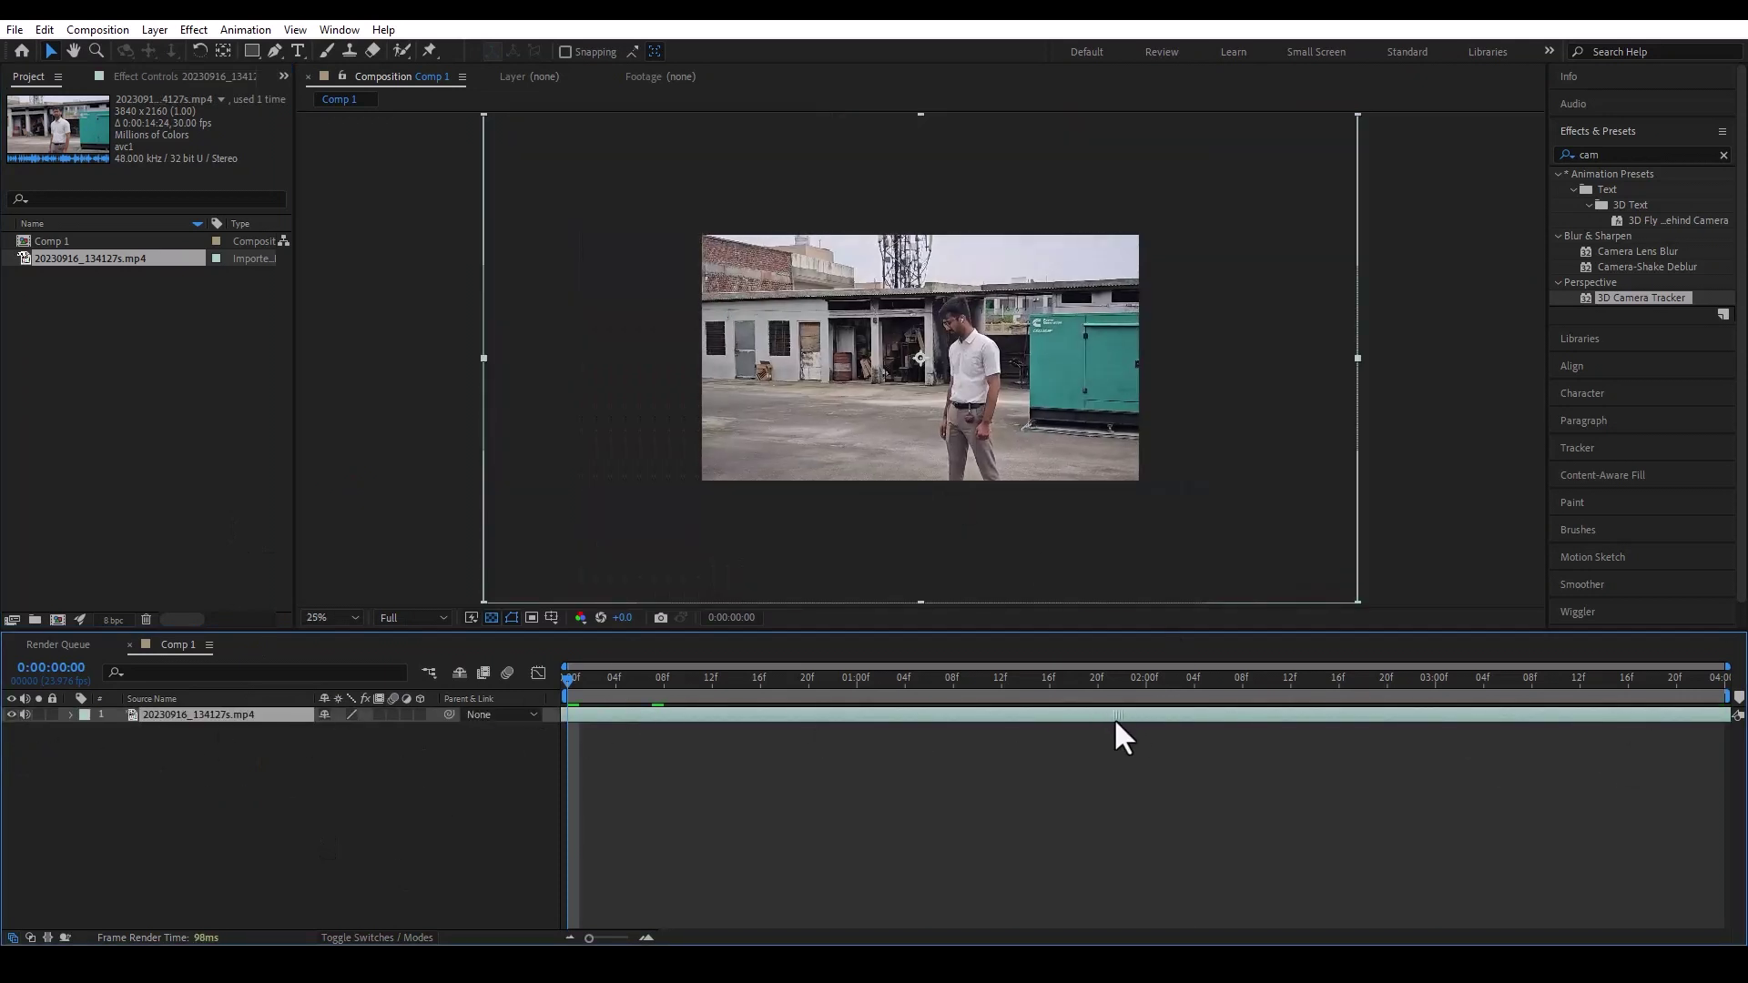
left_click(155, 30)
mouse_move(259, 244)
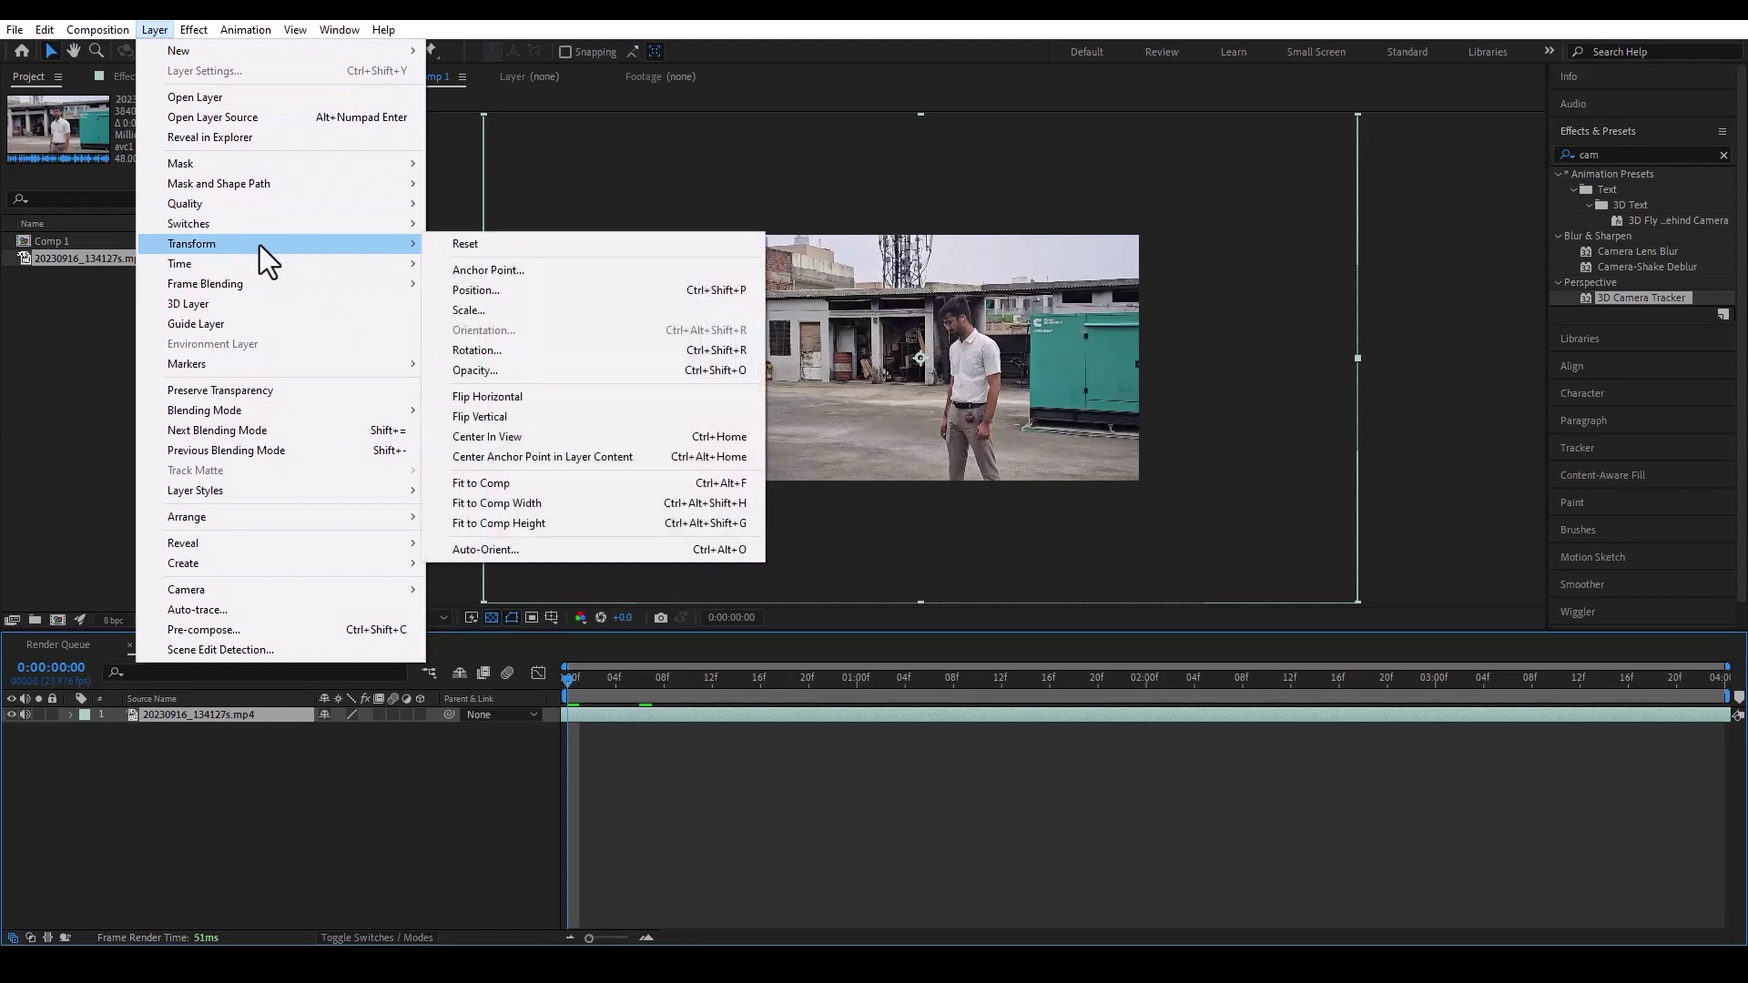
left_click(545, 483)
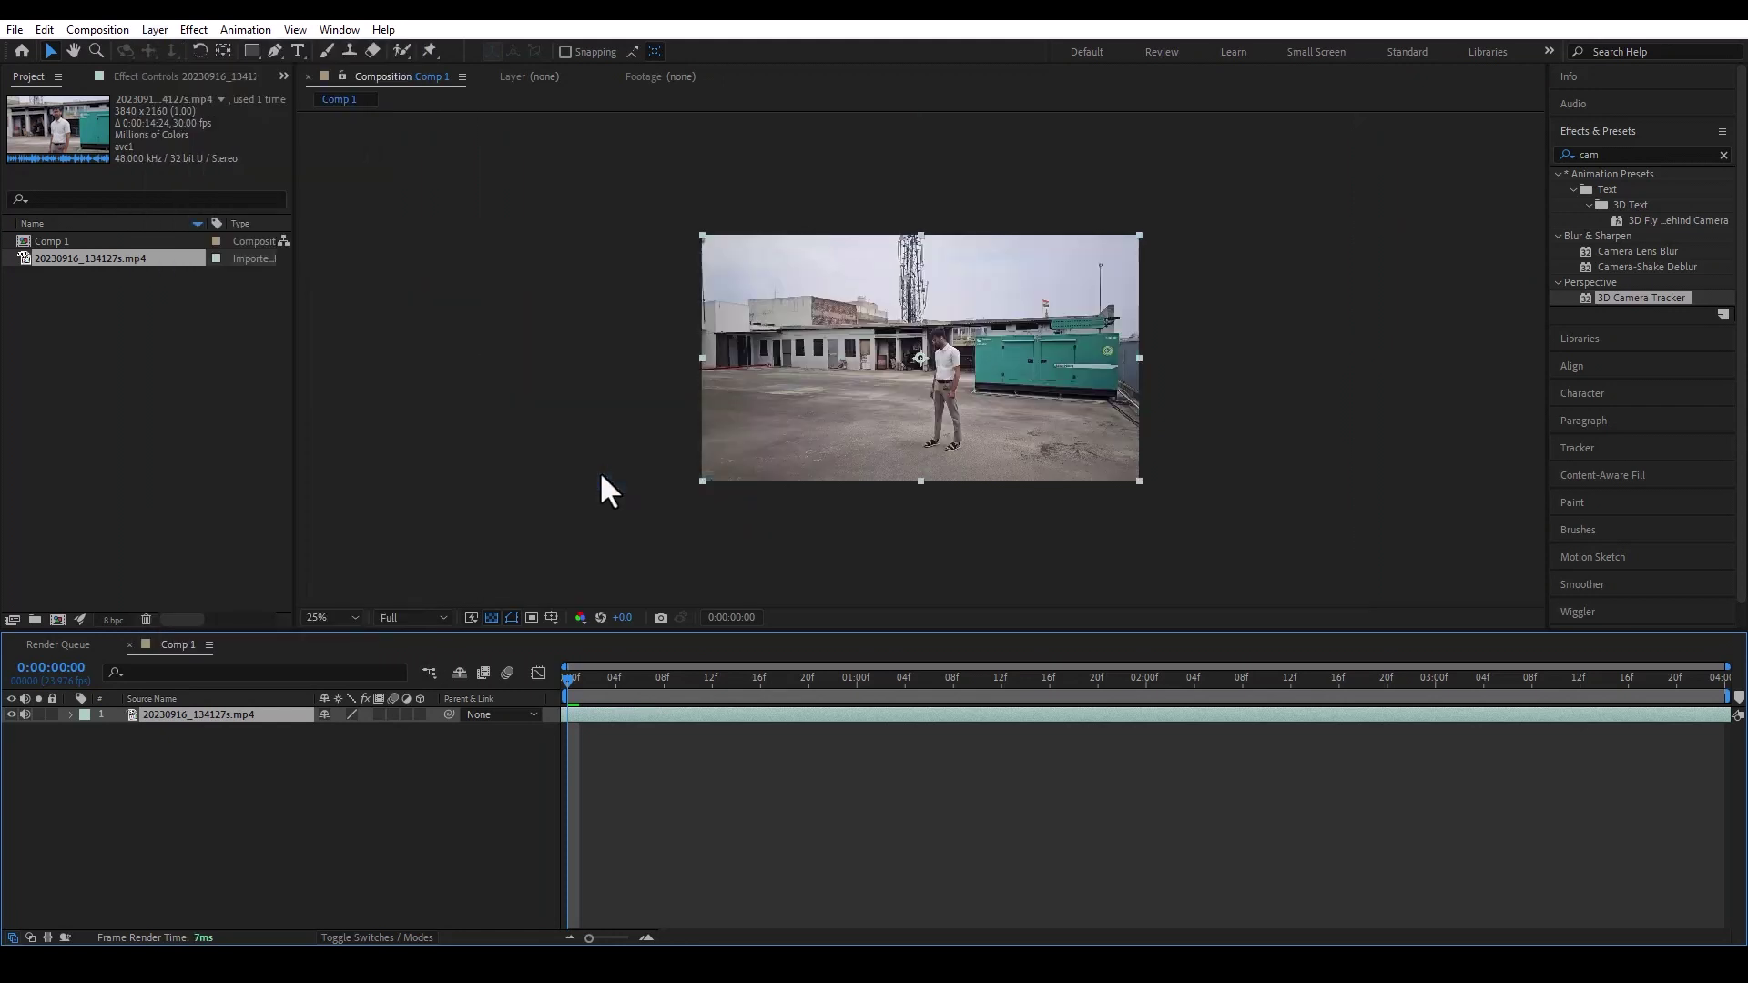
- Preview the clip through the composition and mute the footage layer's audio
key("space")
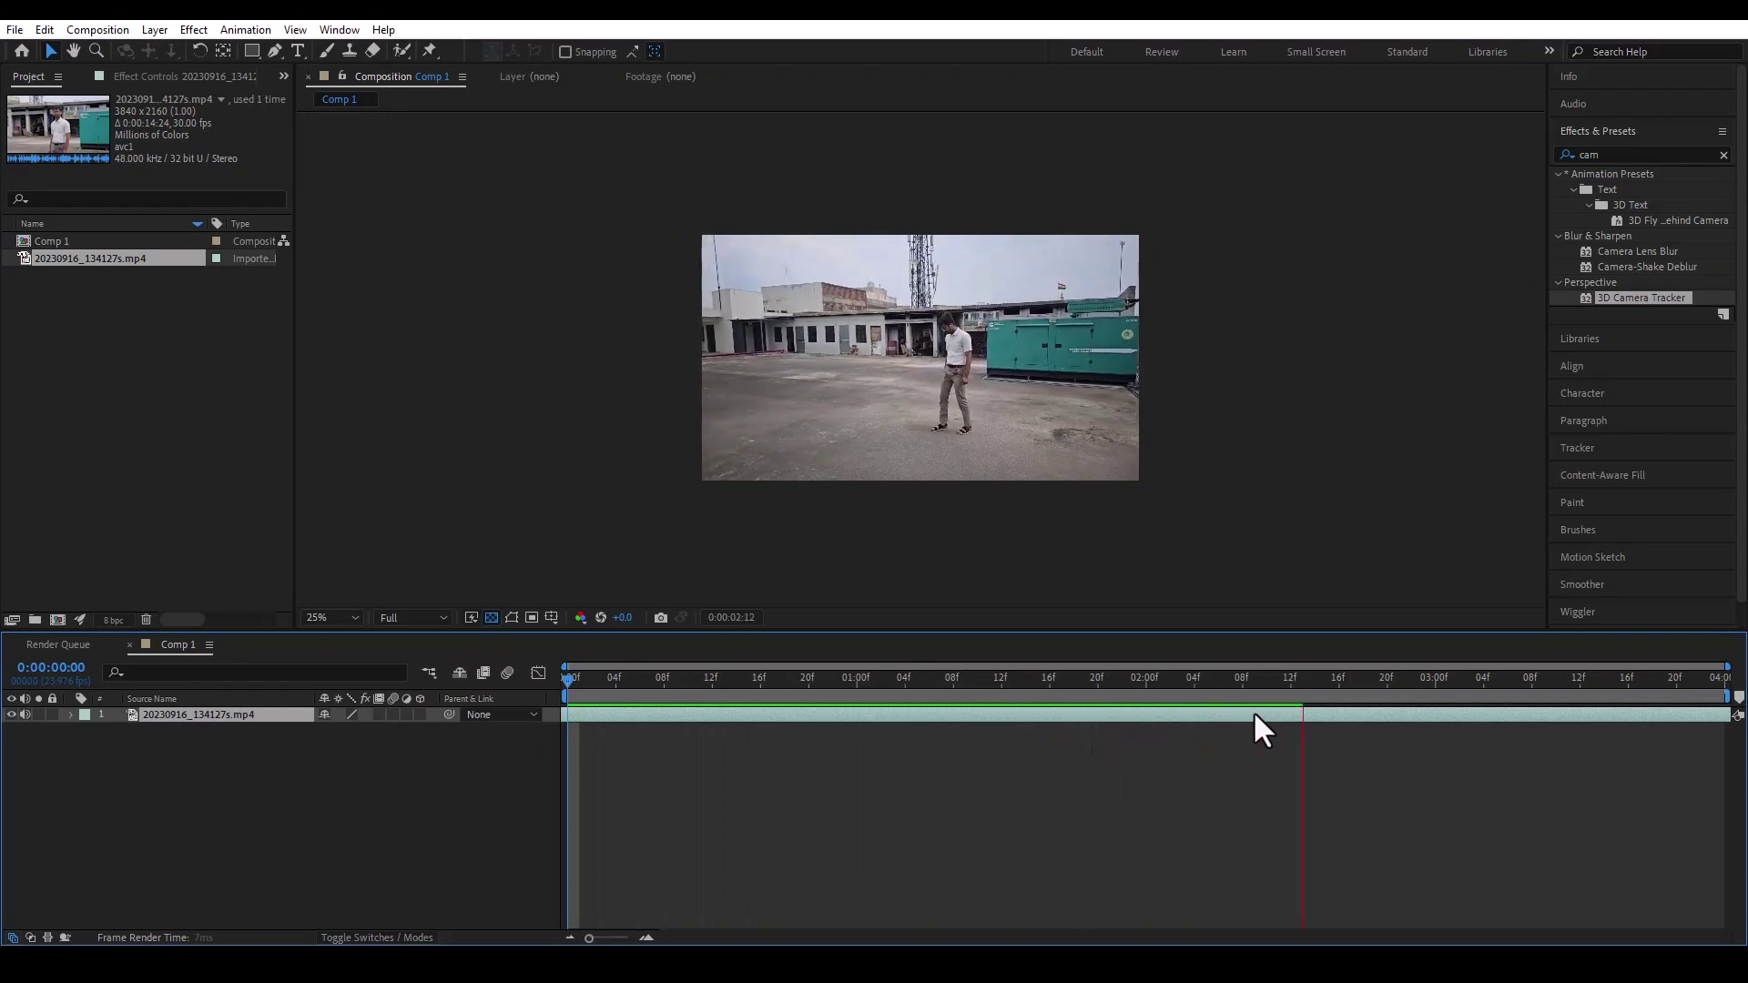
left_click(1372, 709)
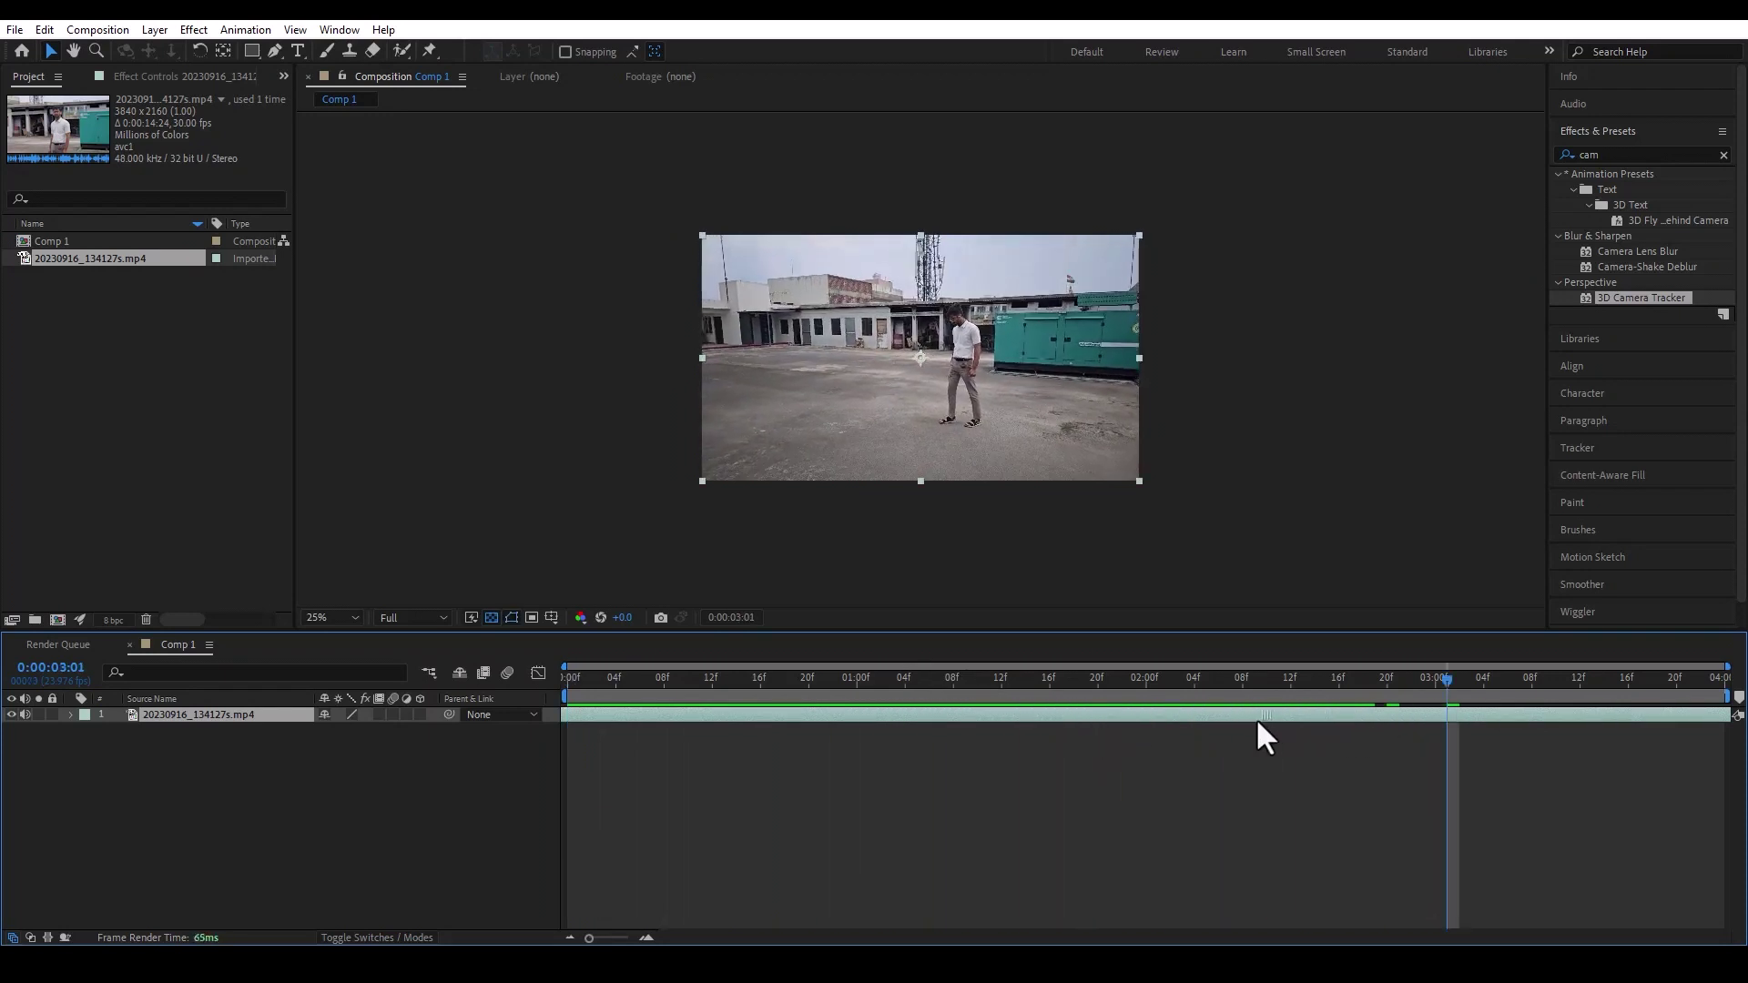
mouse_move(1159, 683)
left_mouse_down()
mouse_move(990, 686)
mouse_move(1136, 696)
left_mouse_up()
key("space")
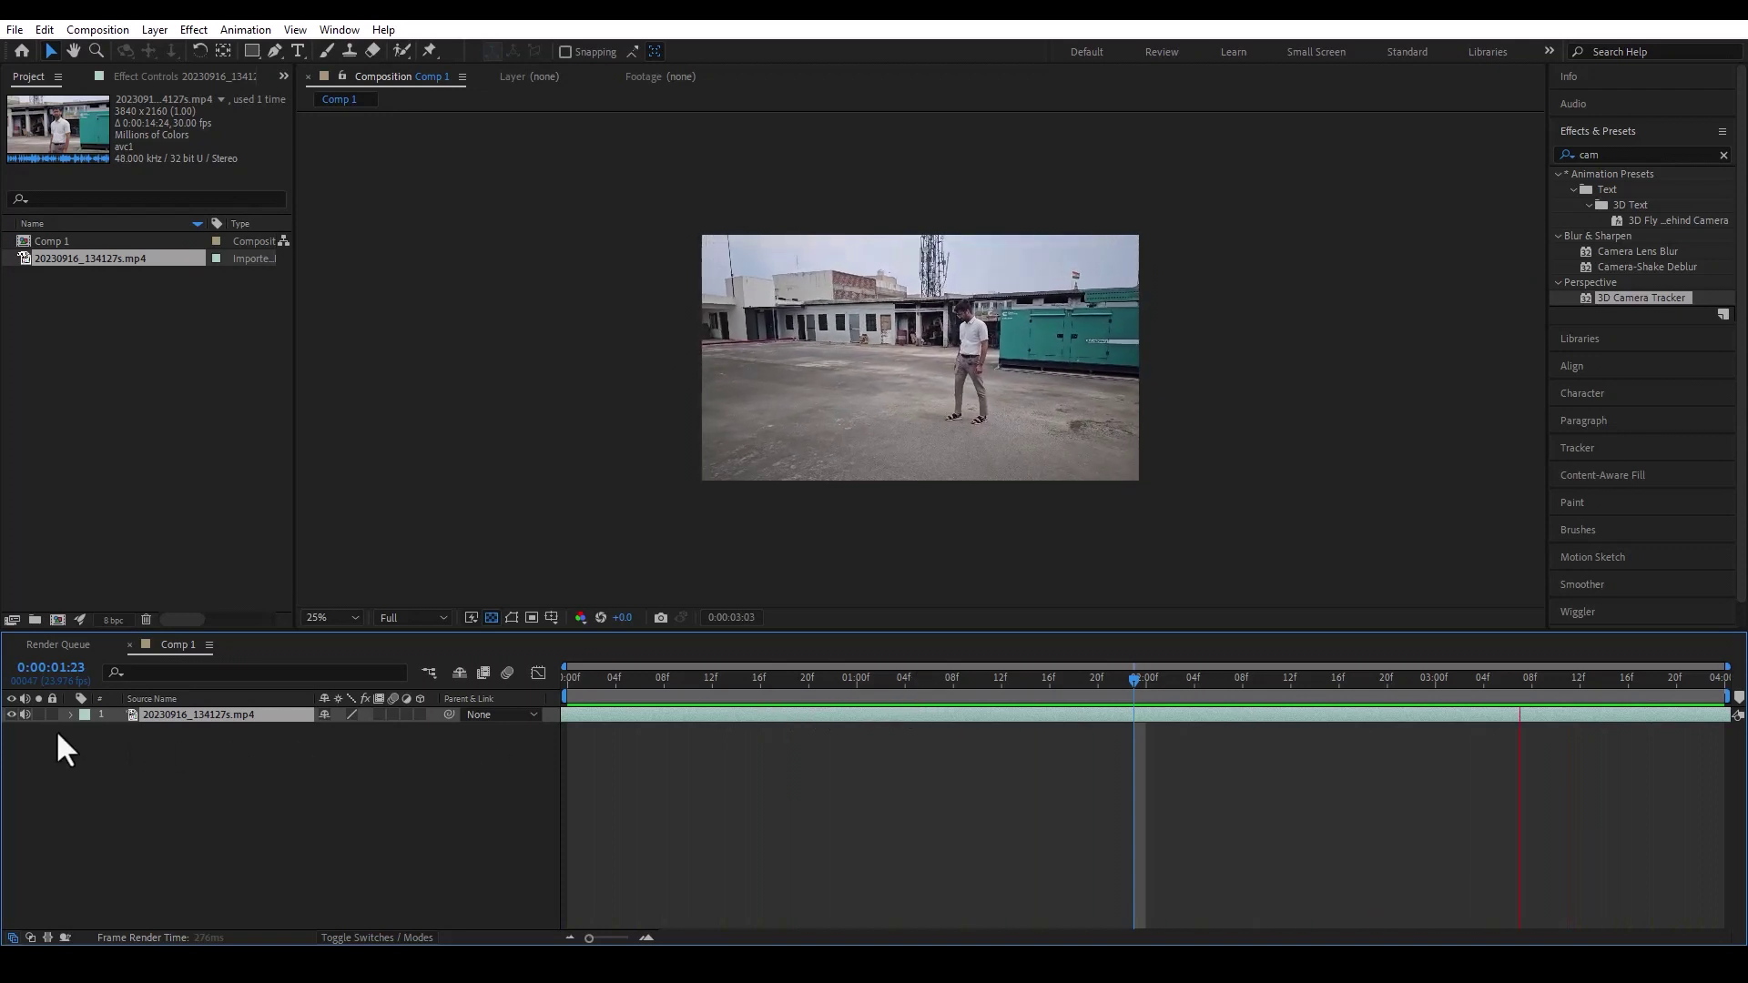
left_click(25, 714)
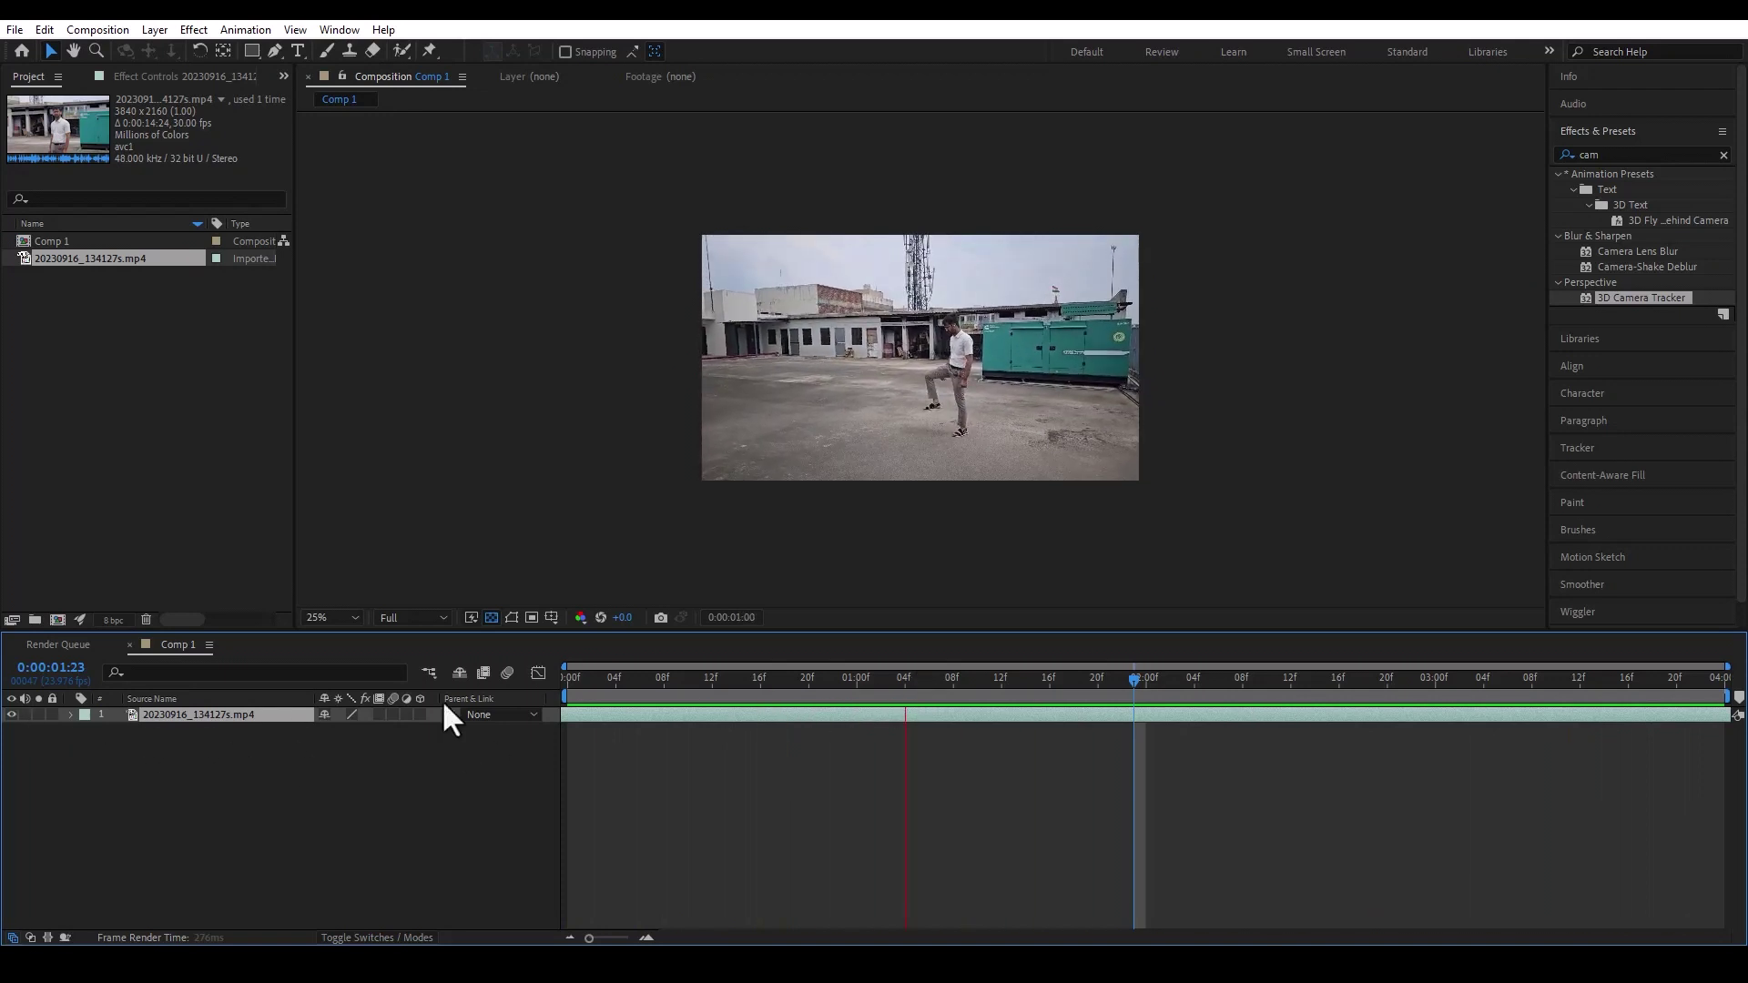
left_click_drag(713, 683, 1701, 697)
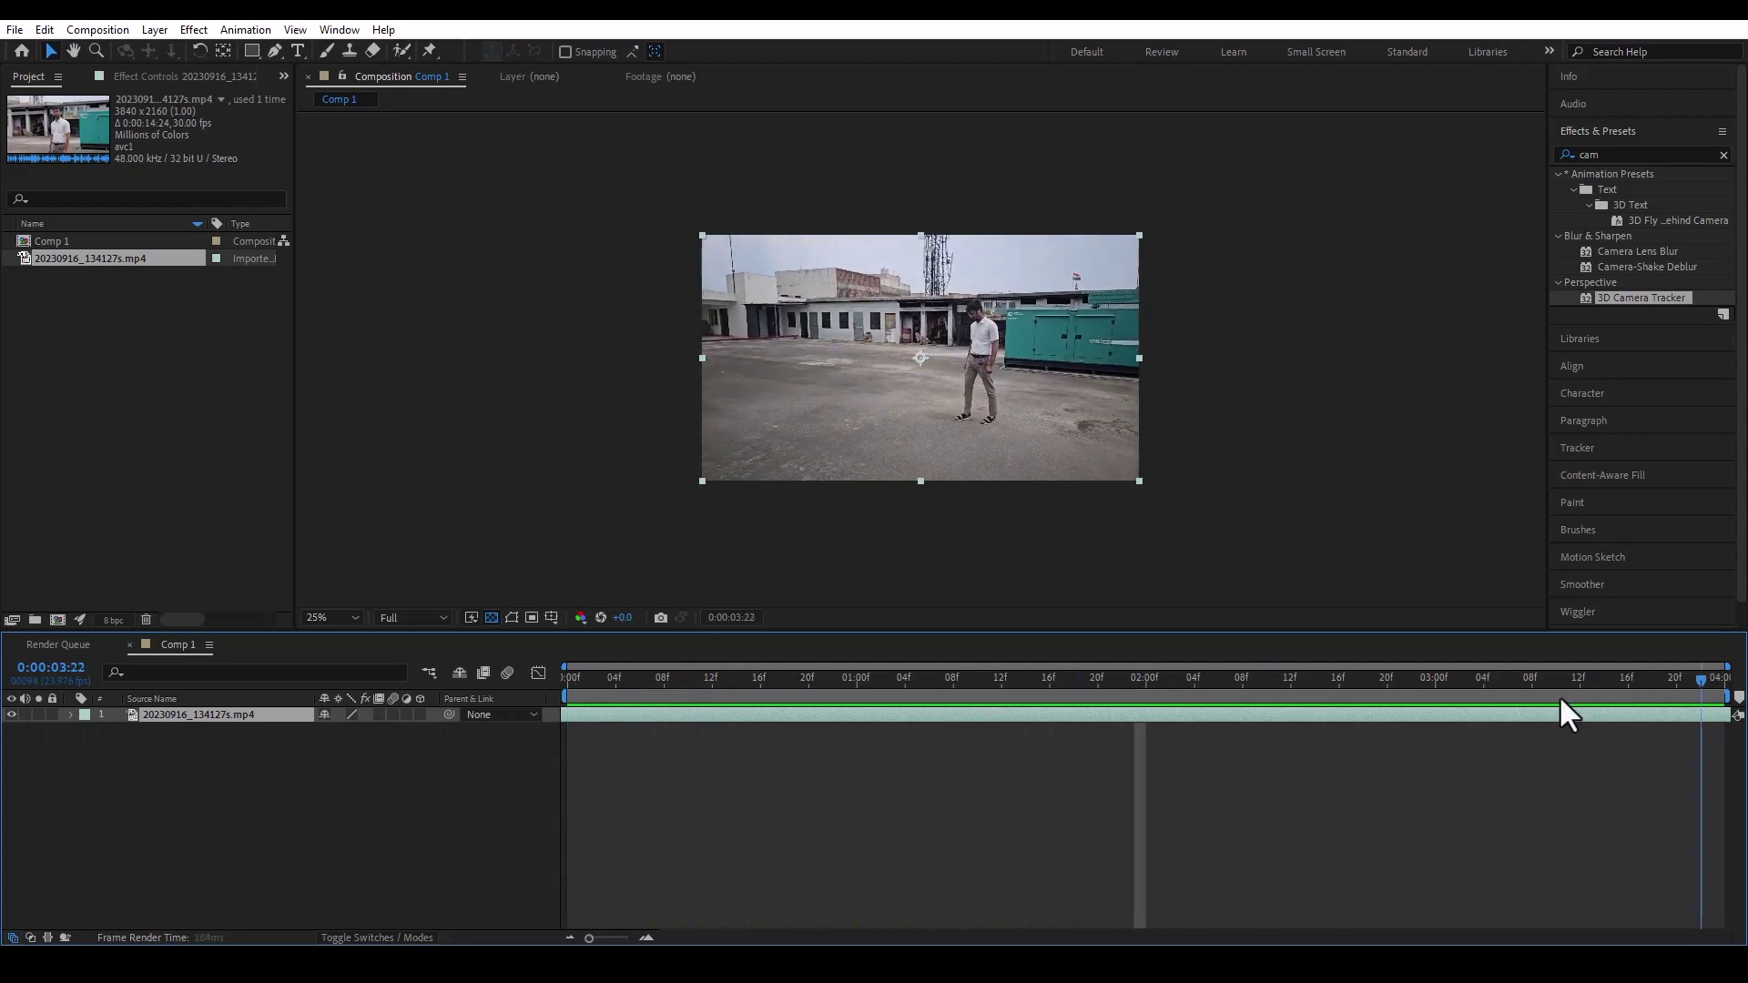
- Pre-compose the clip layer as "Footage", moving all attributes into the new composition
key("Home")
left_click(149, 33)
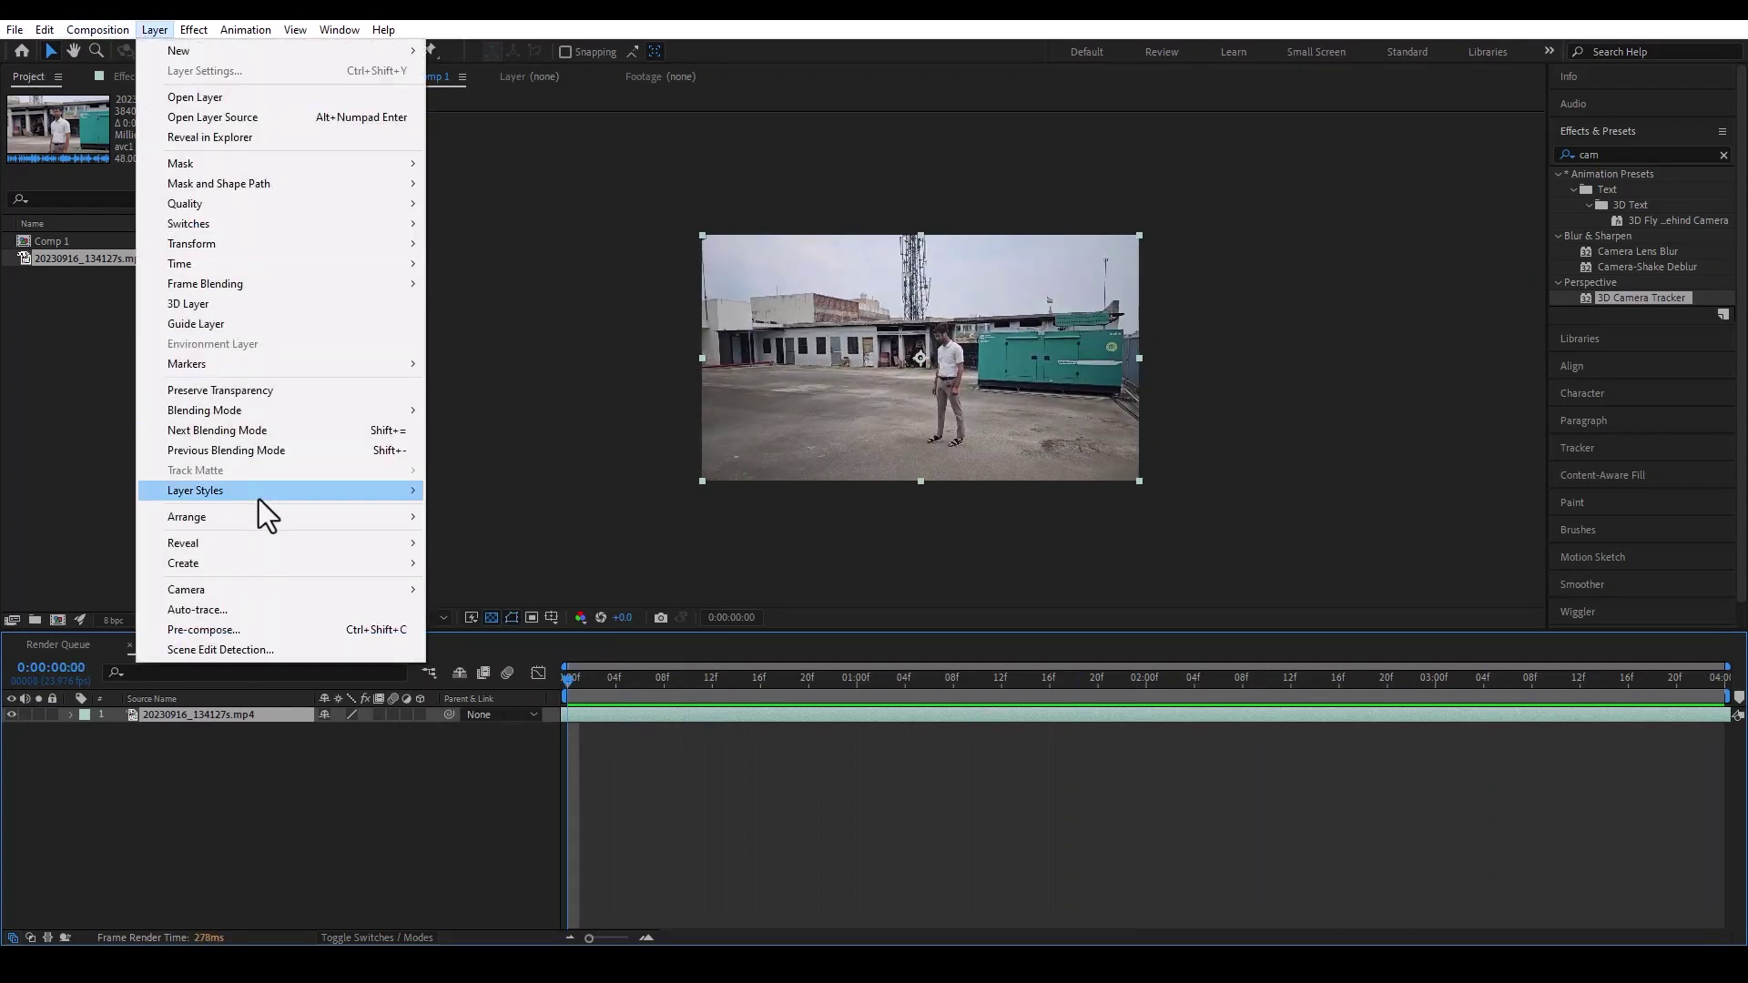
left_click(256, 626)
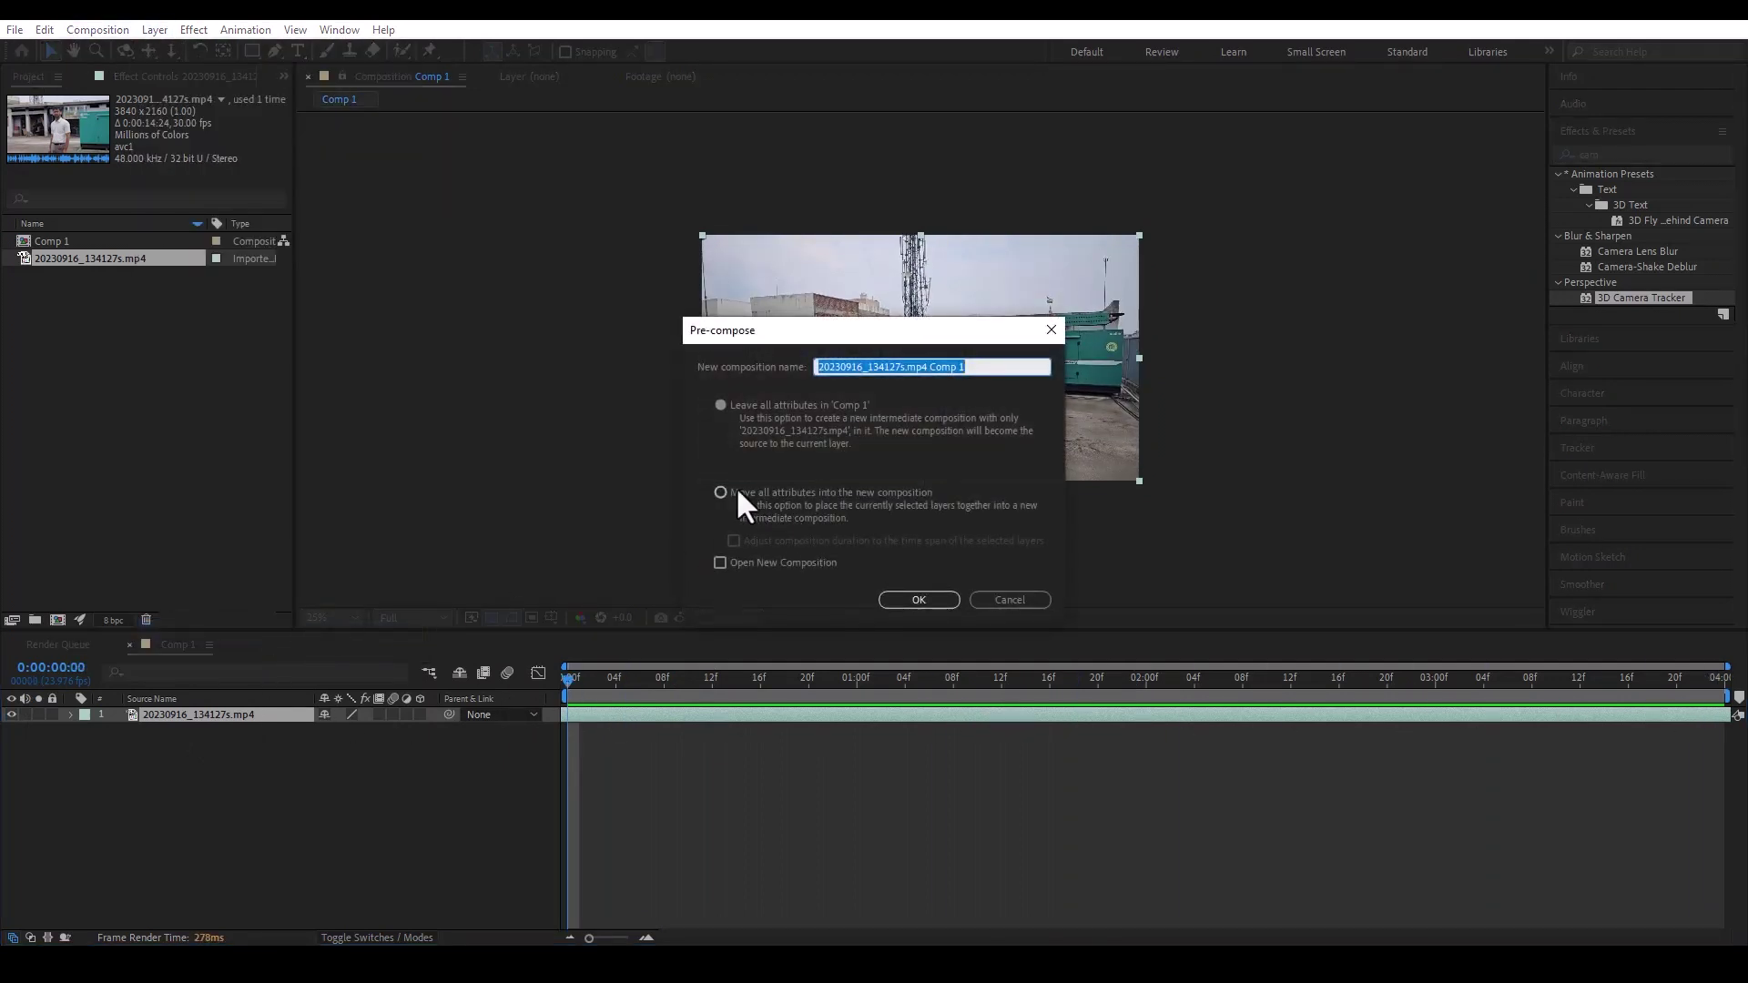
left_click(720, 493)
left_click(925, 372)
type("Footage")
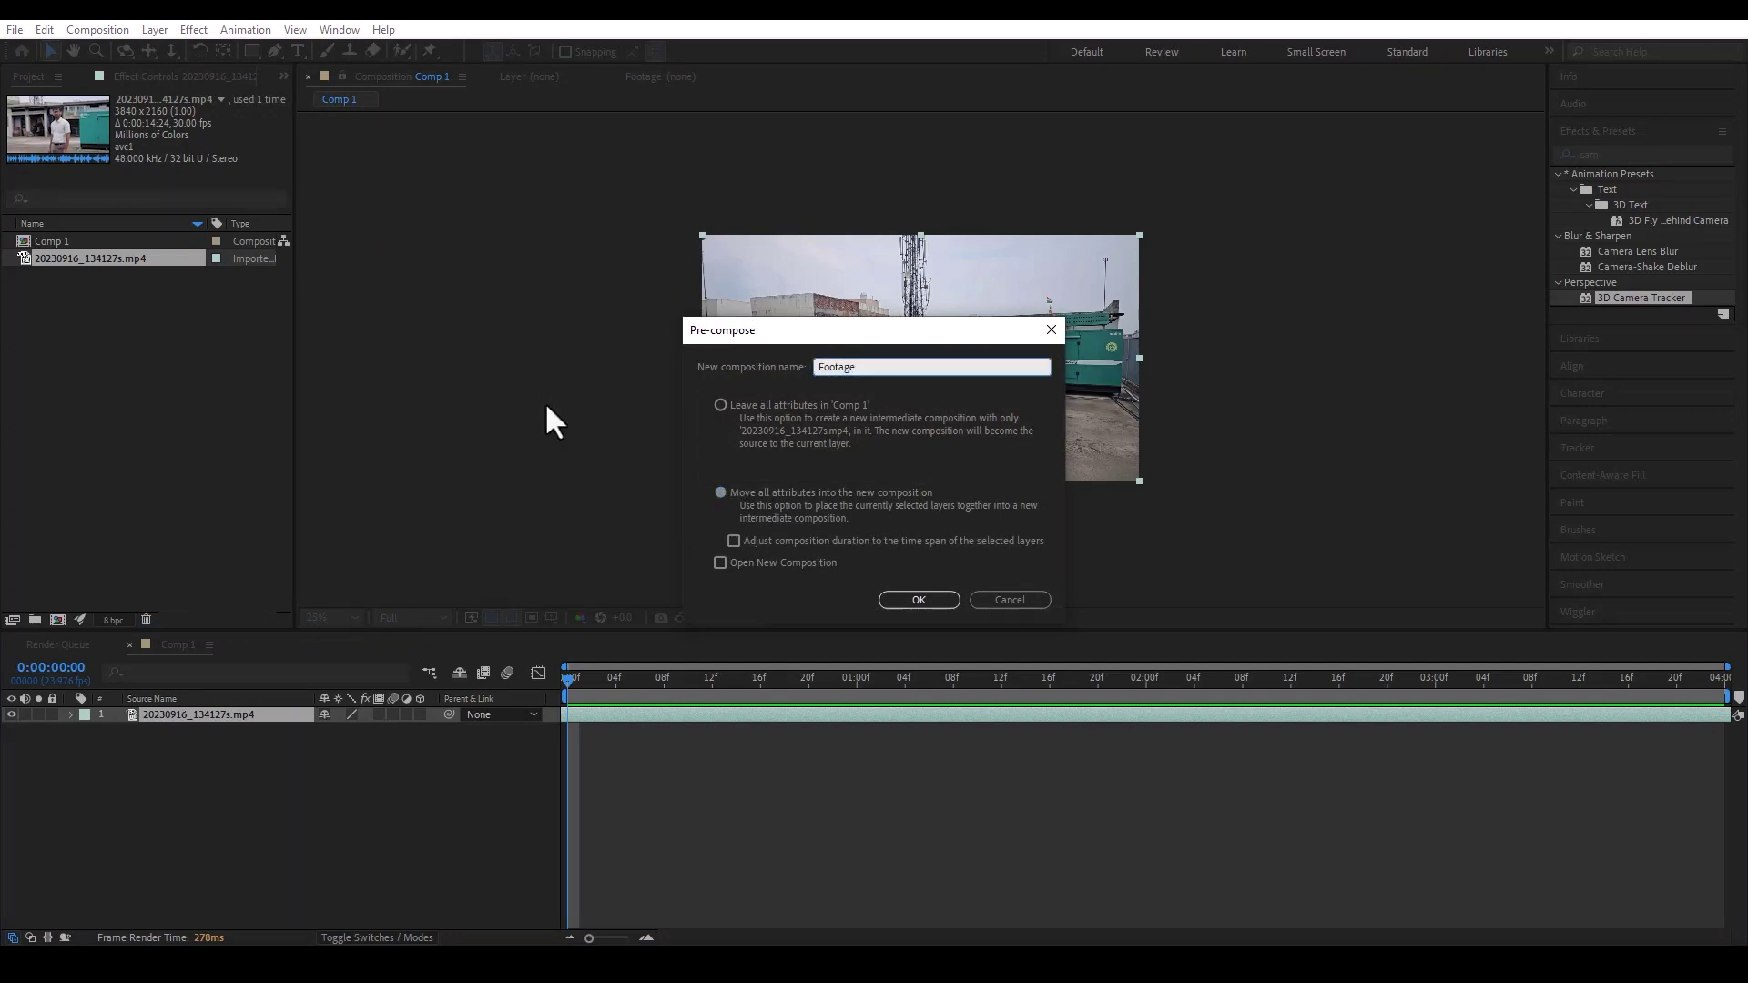
key("Return")
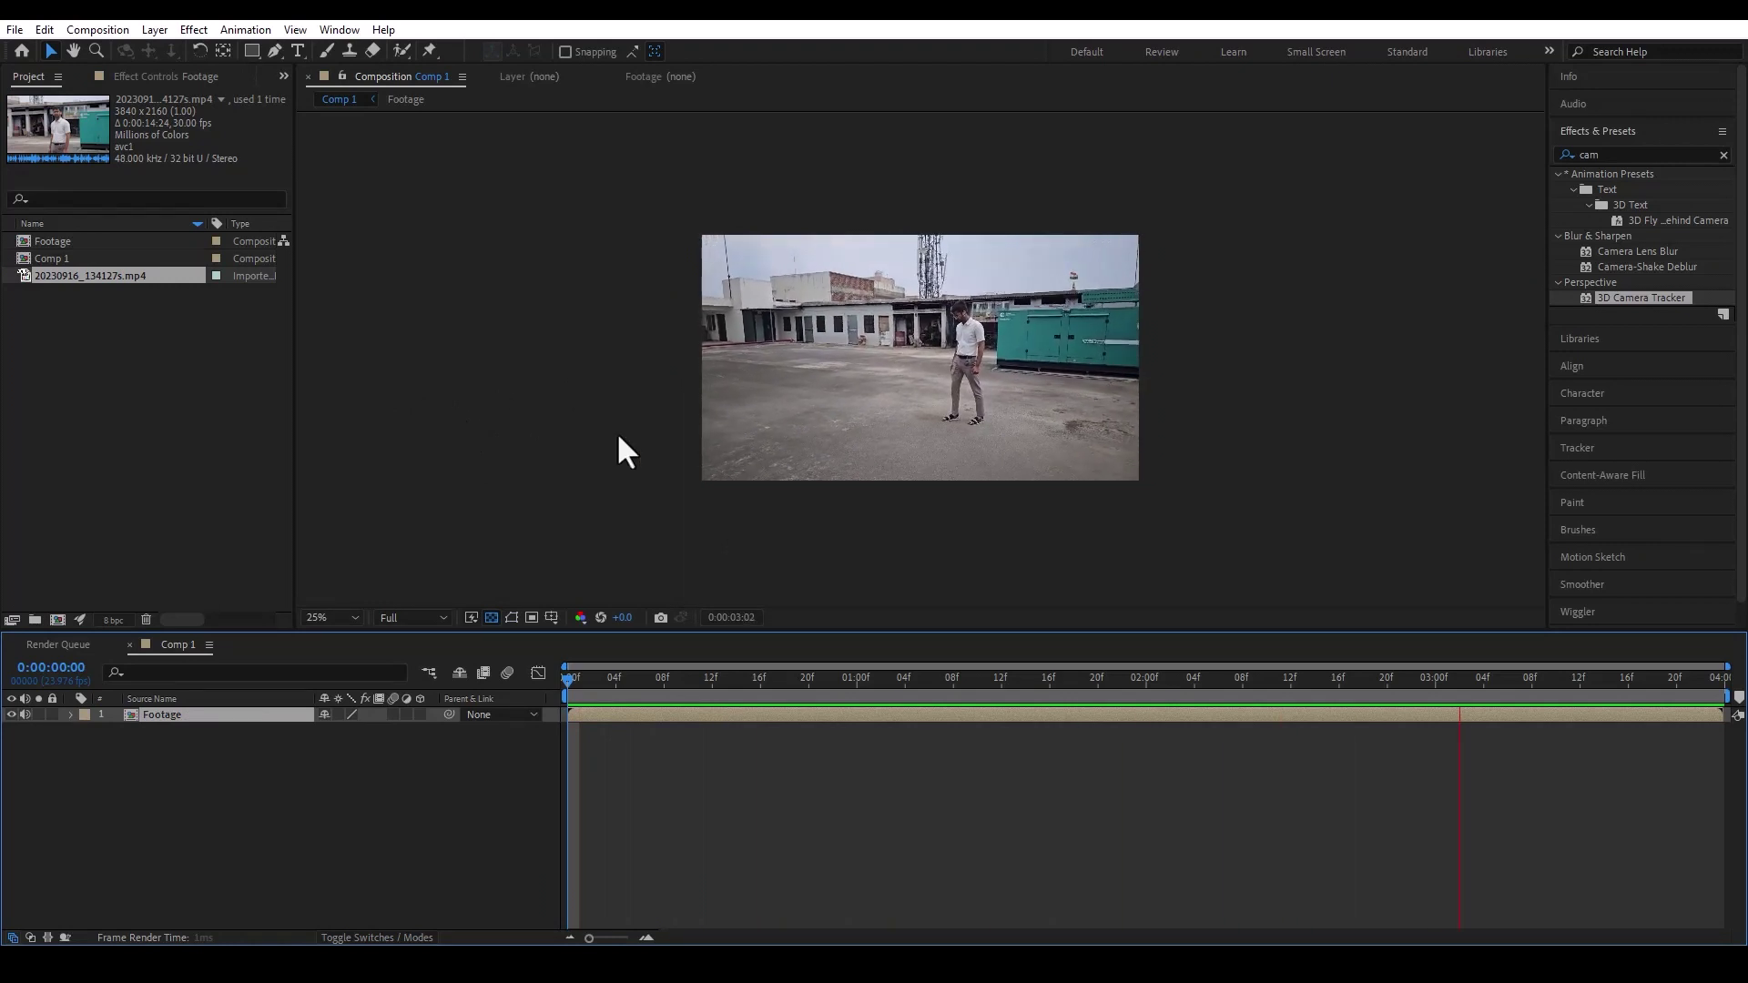
- Search the effects for "cam" and apply 3D Camera Tracker to the Footage layer
mouse_move(1638, 296)
left_mouse_down()
mouse_move(1432, 292)
mouse_move(1042, 351)
mouse_move(1736, 261)
mouse_move(1638, 305)
left_mouse_up()
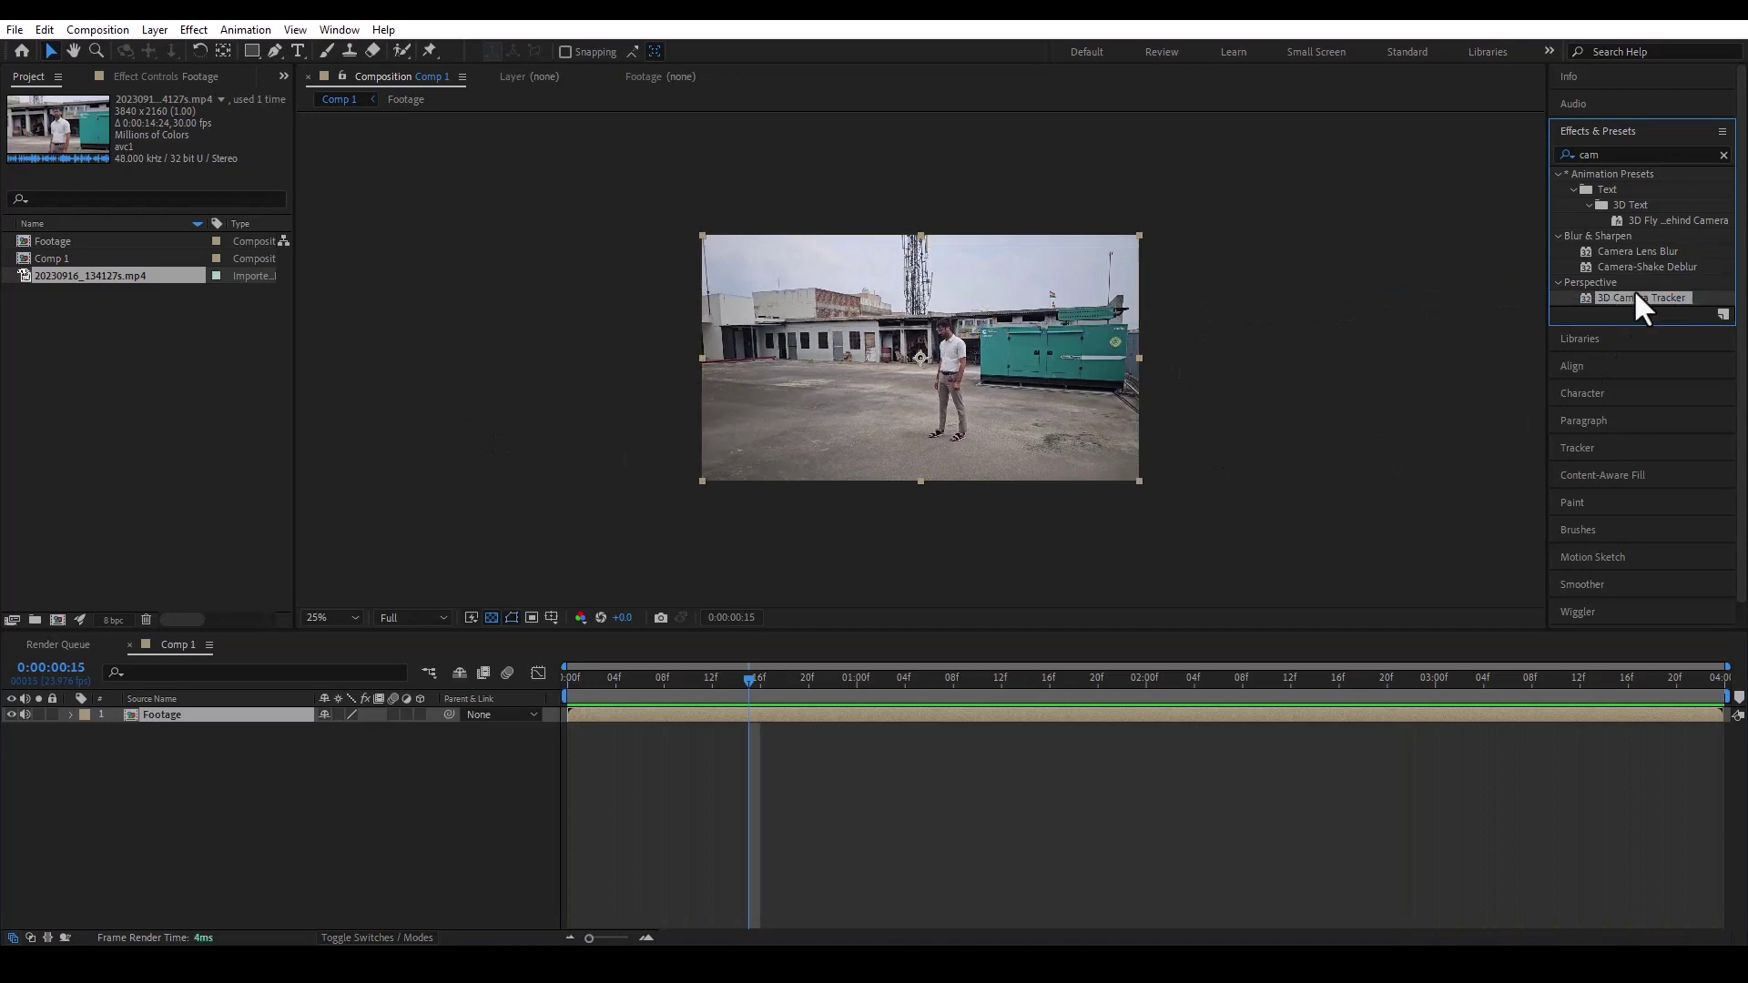
left_click(1723, 155)
left_click(1615, 155)
type("cam")
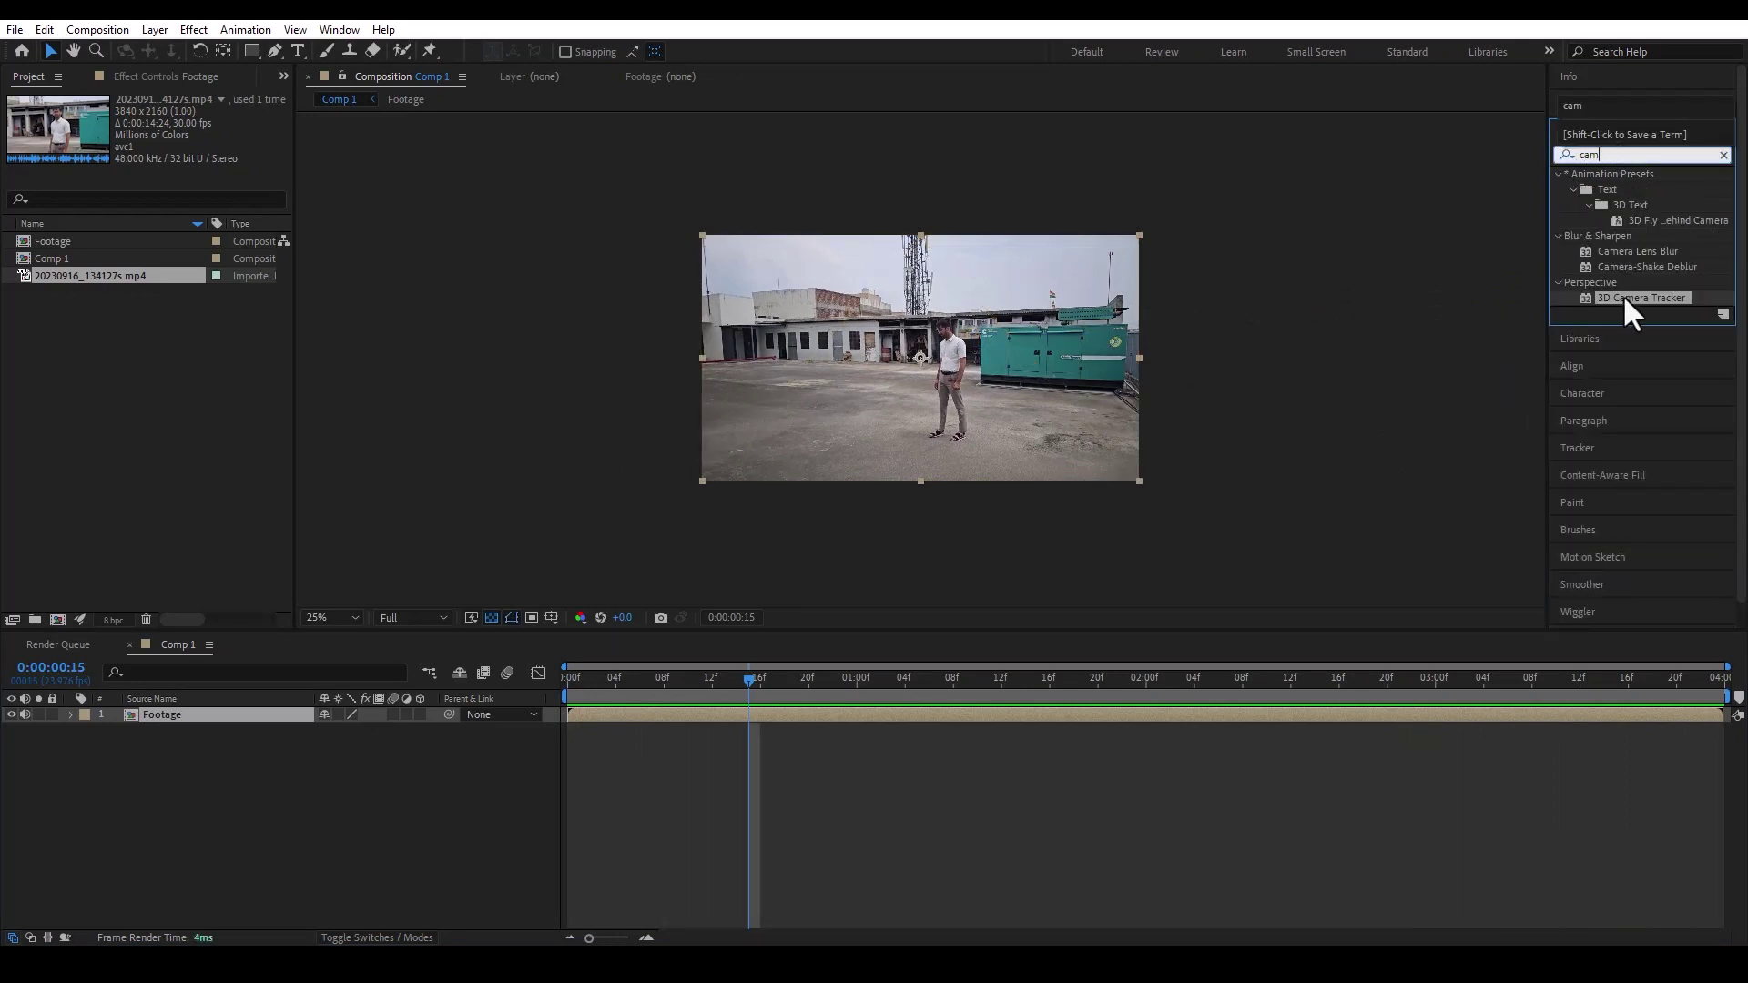
left_click_drag(1627, 301, 1025, 348)
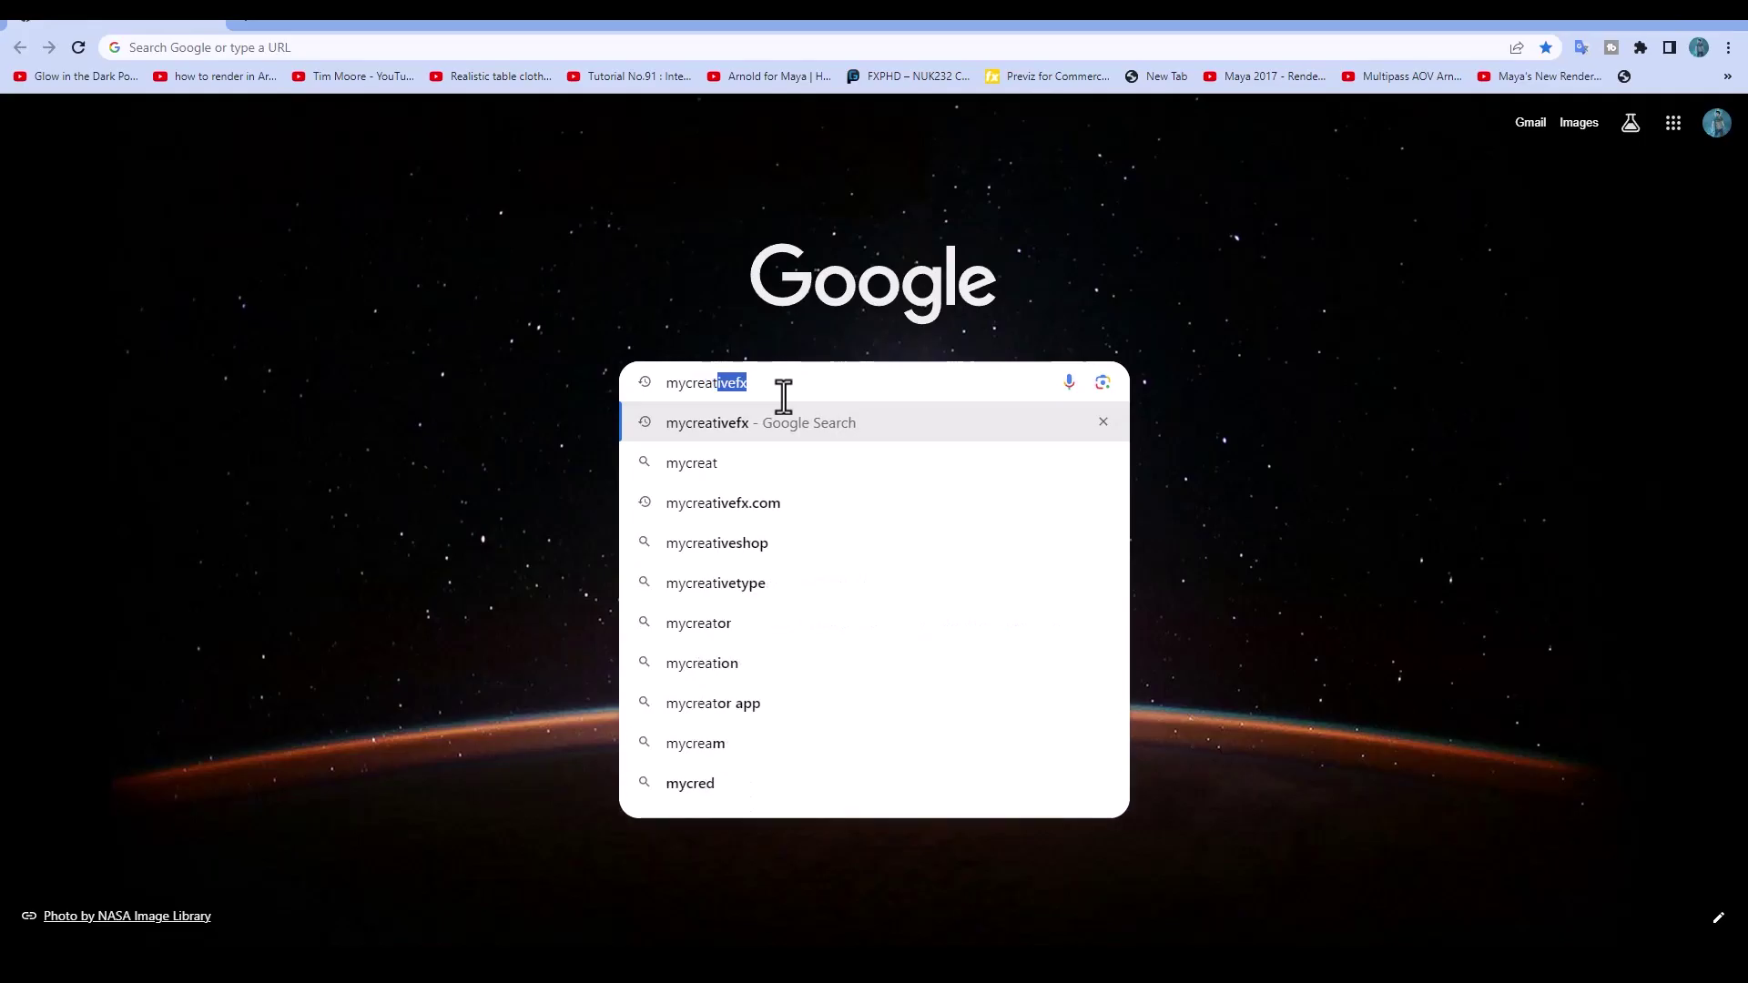
- Switch to the web browser, open mycreativefx.com and look through the stock effects on its home page
type("tivefx.com")
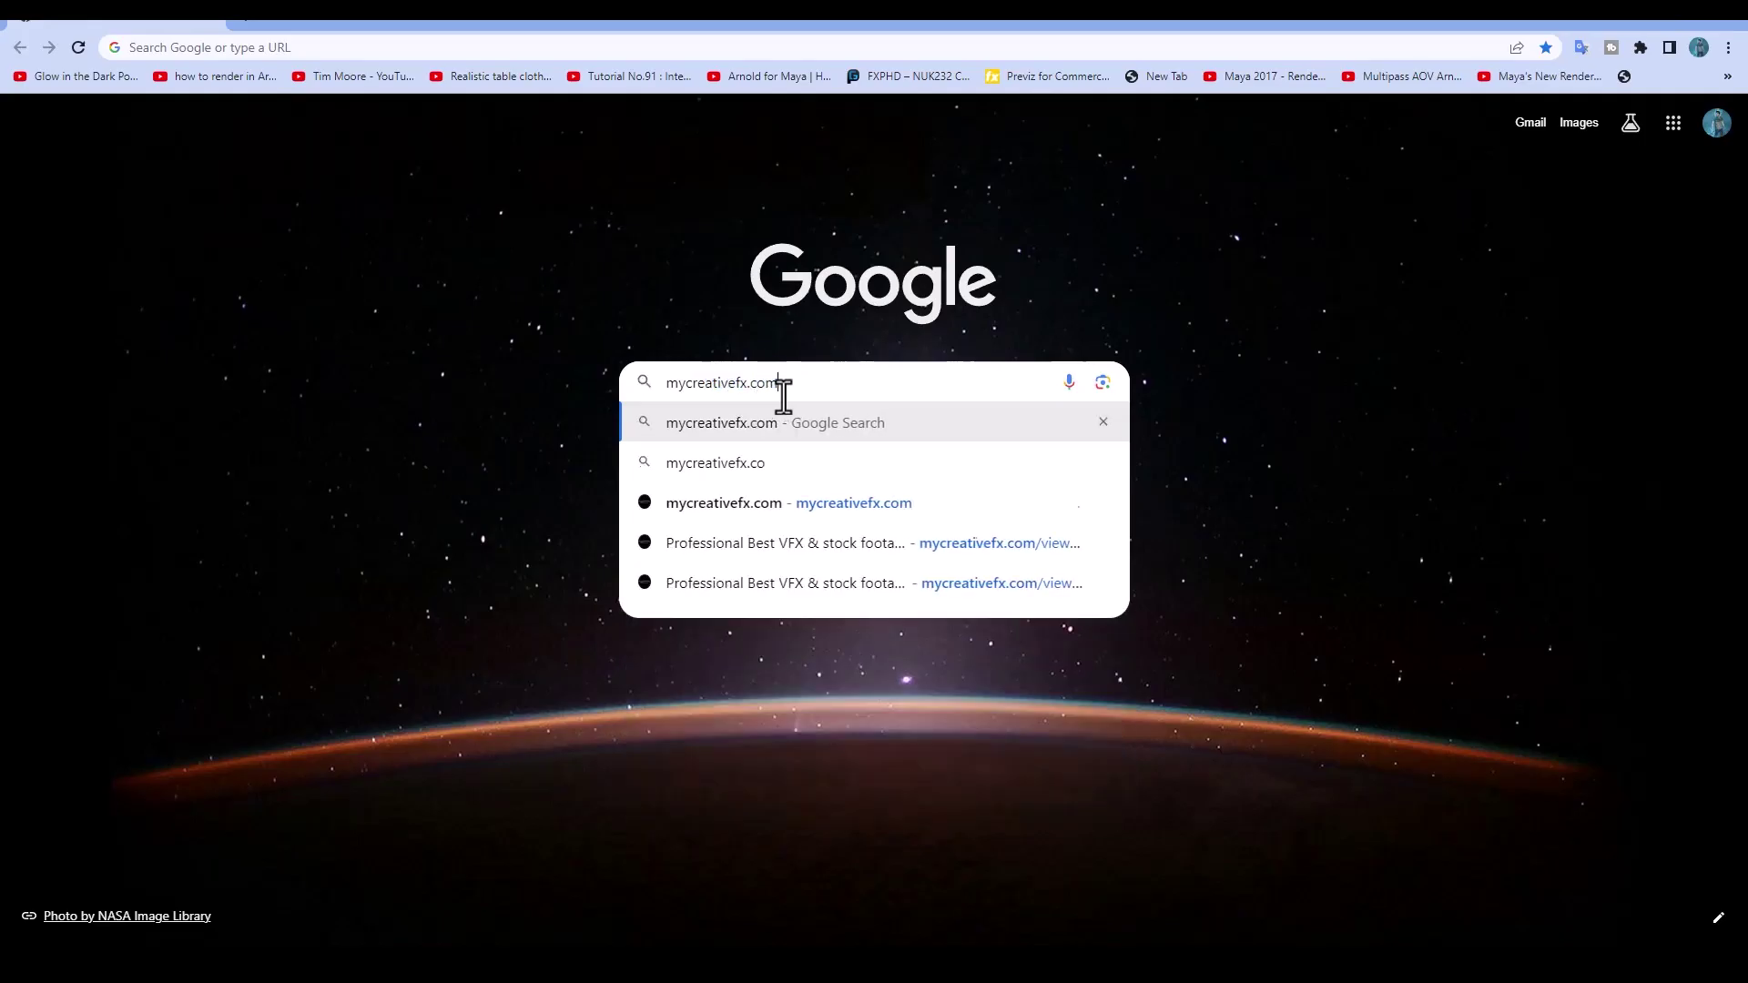
key("Return")
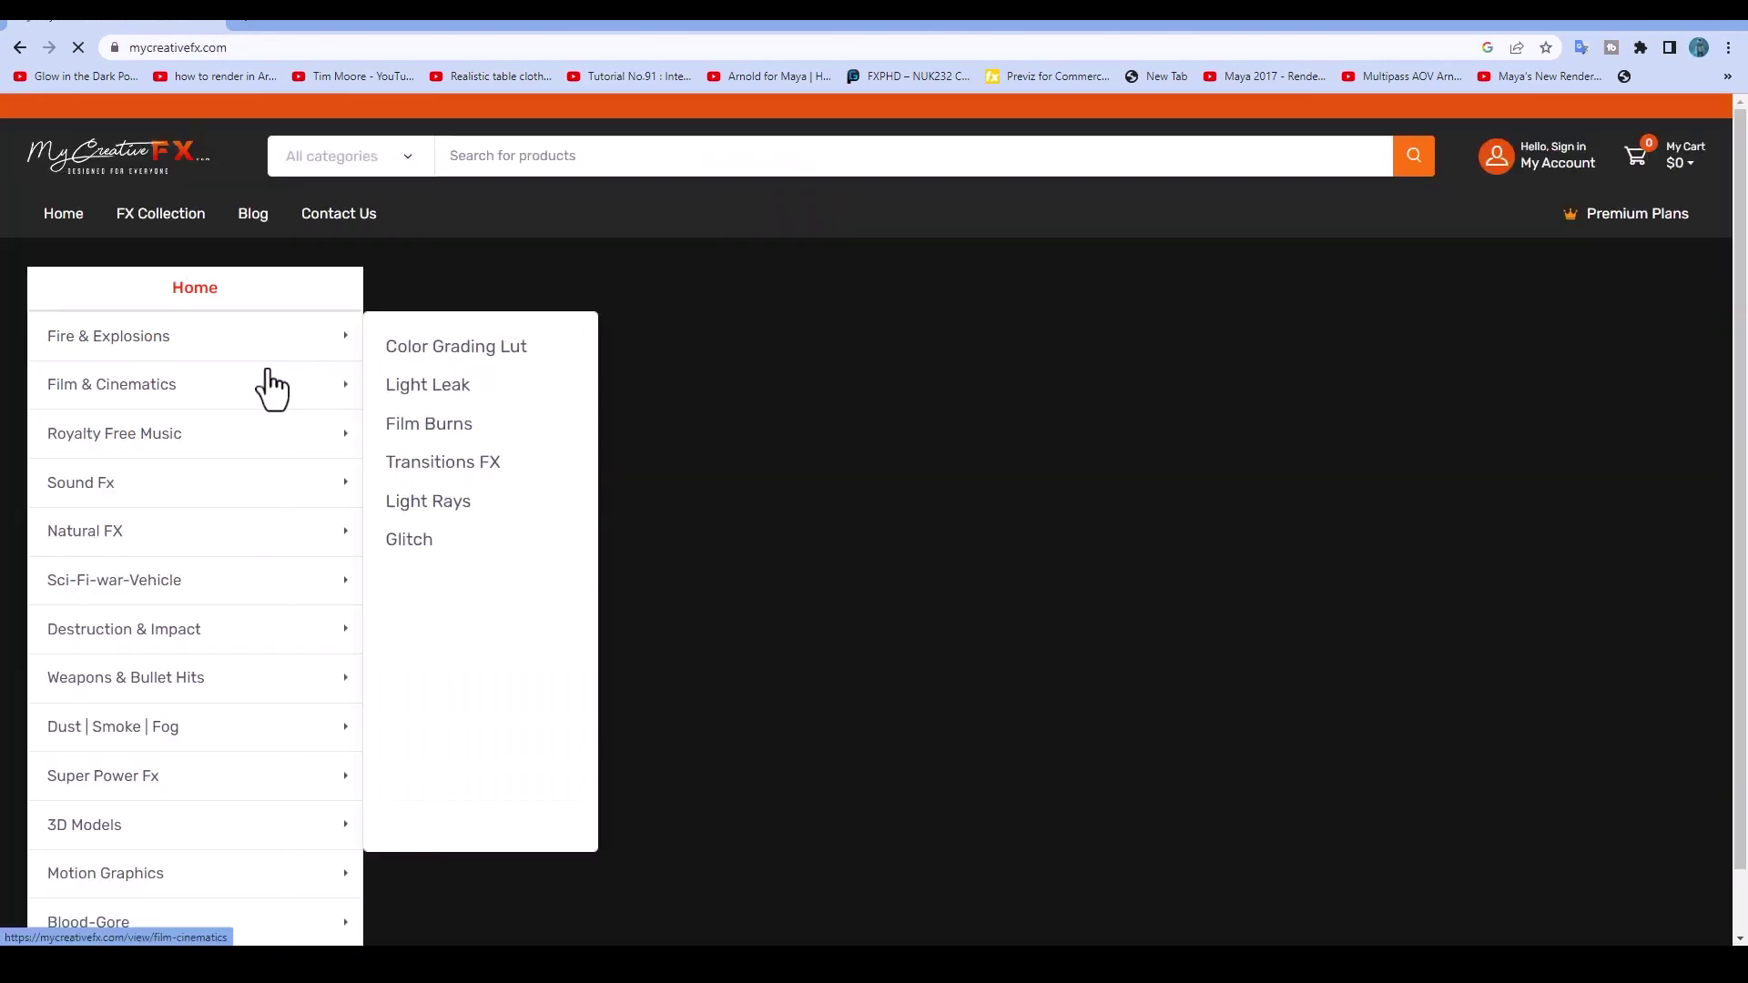
scroll(1744, 398, "down", 13)
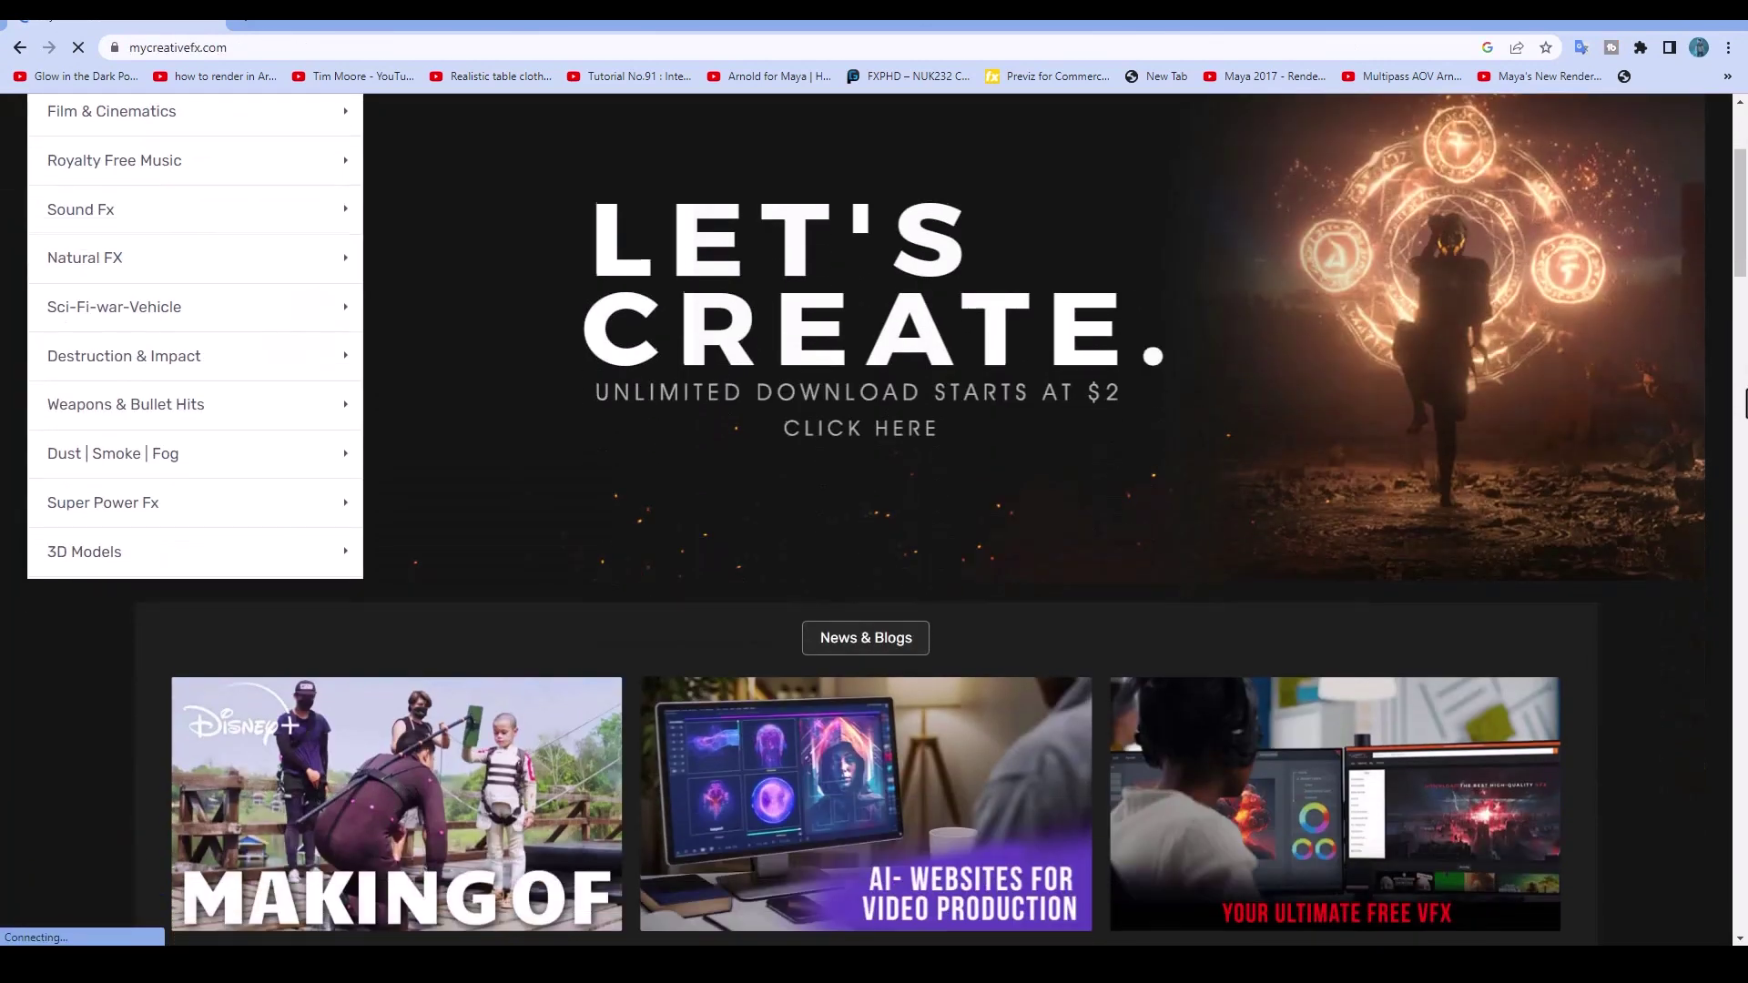
scroll(1745, 410, "down", 20)
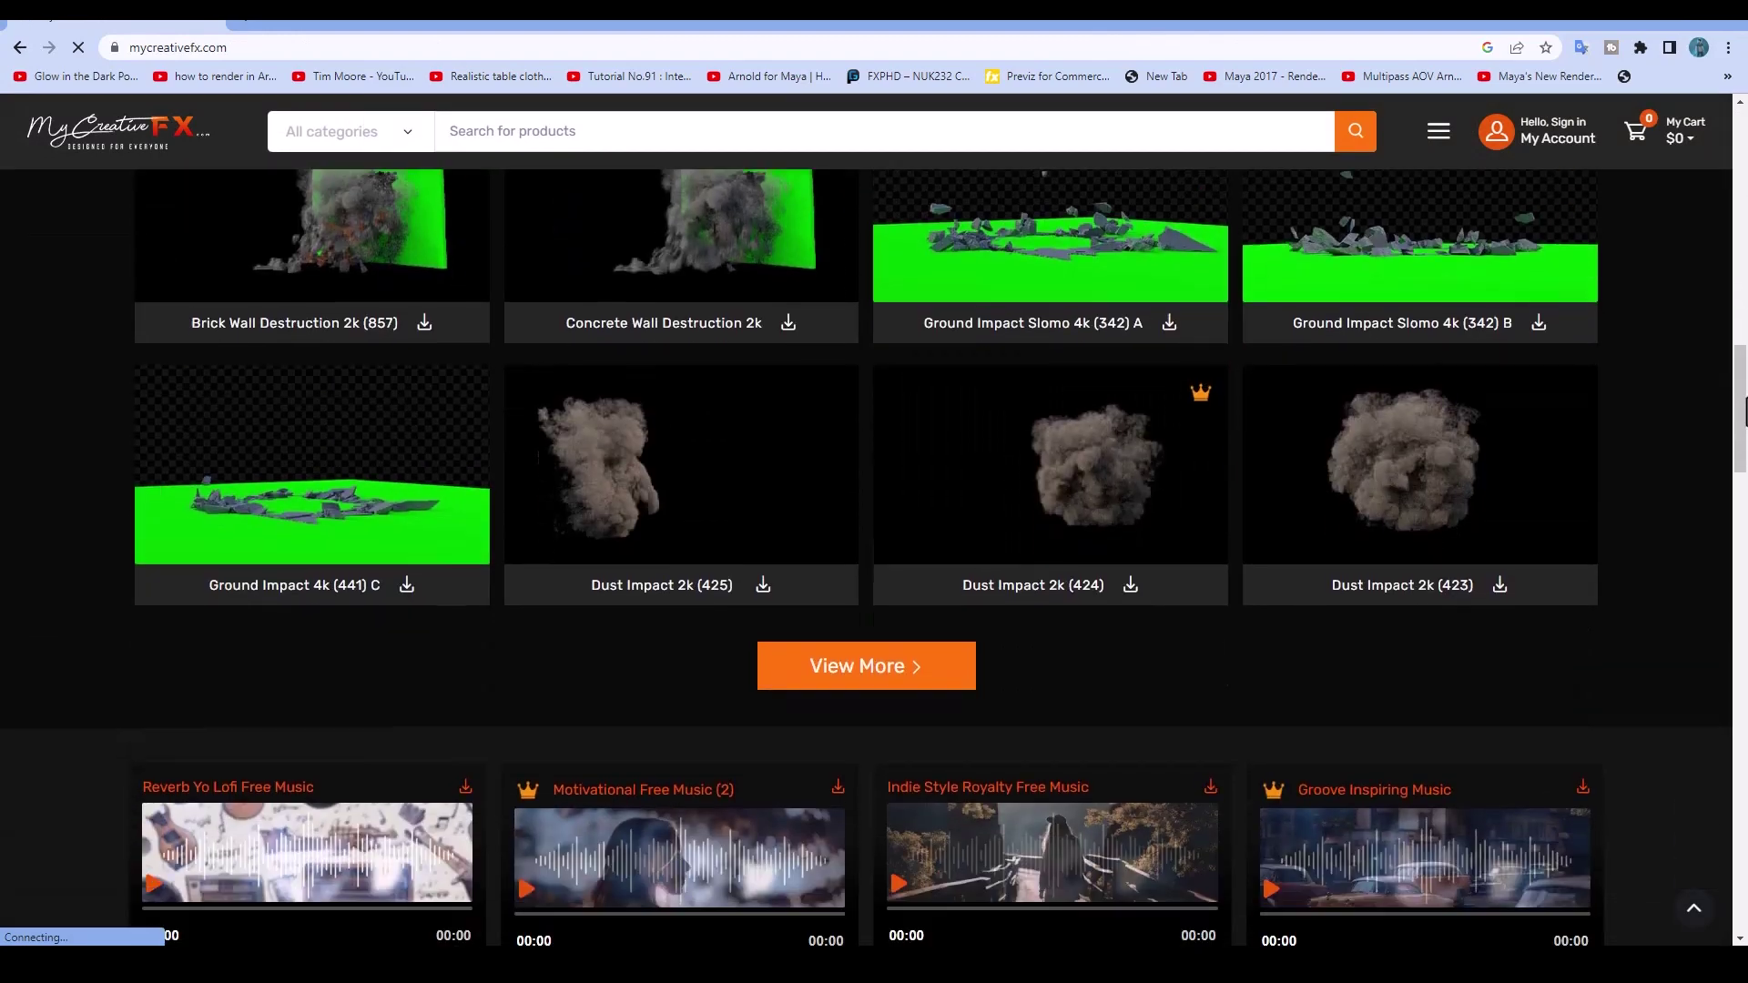
scroll(874, 683, "down", 5)
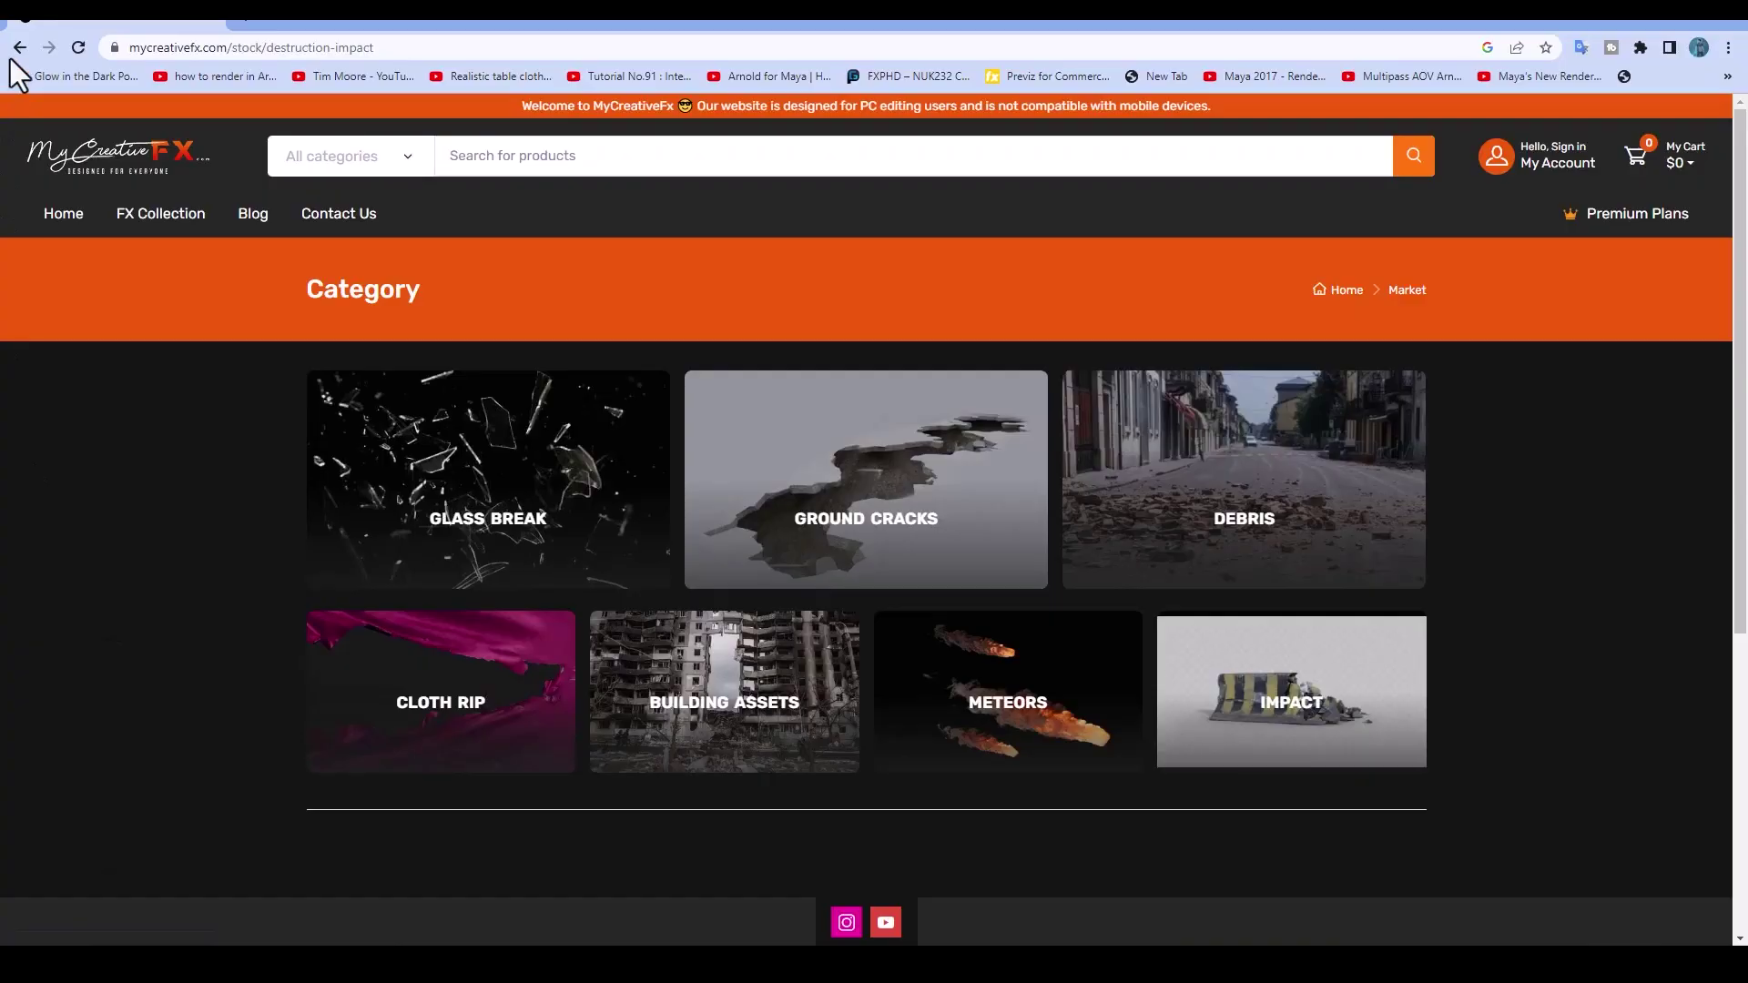
- Download Ground Cracks Front (427) HD from the Ground Cracks section of the Destruction & Impact category
left_click(19, 47)
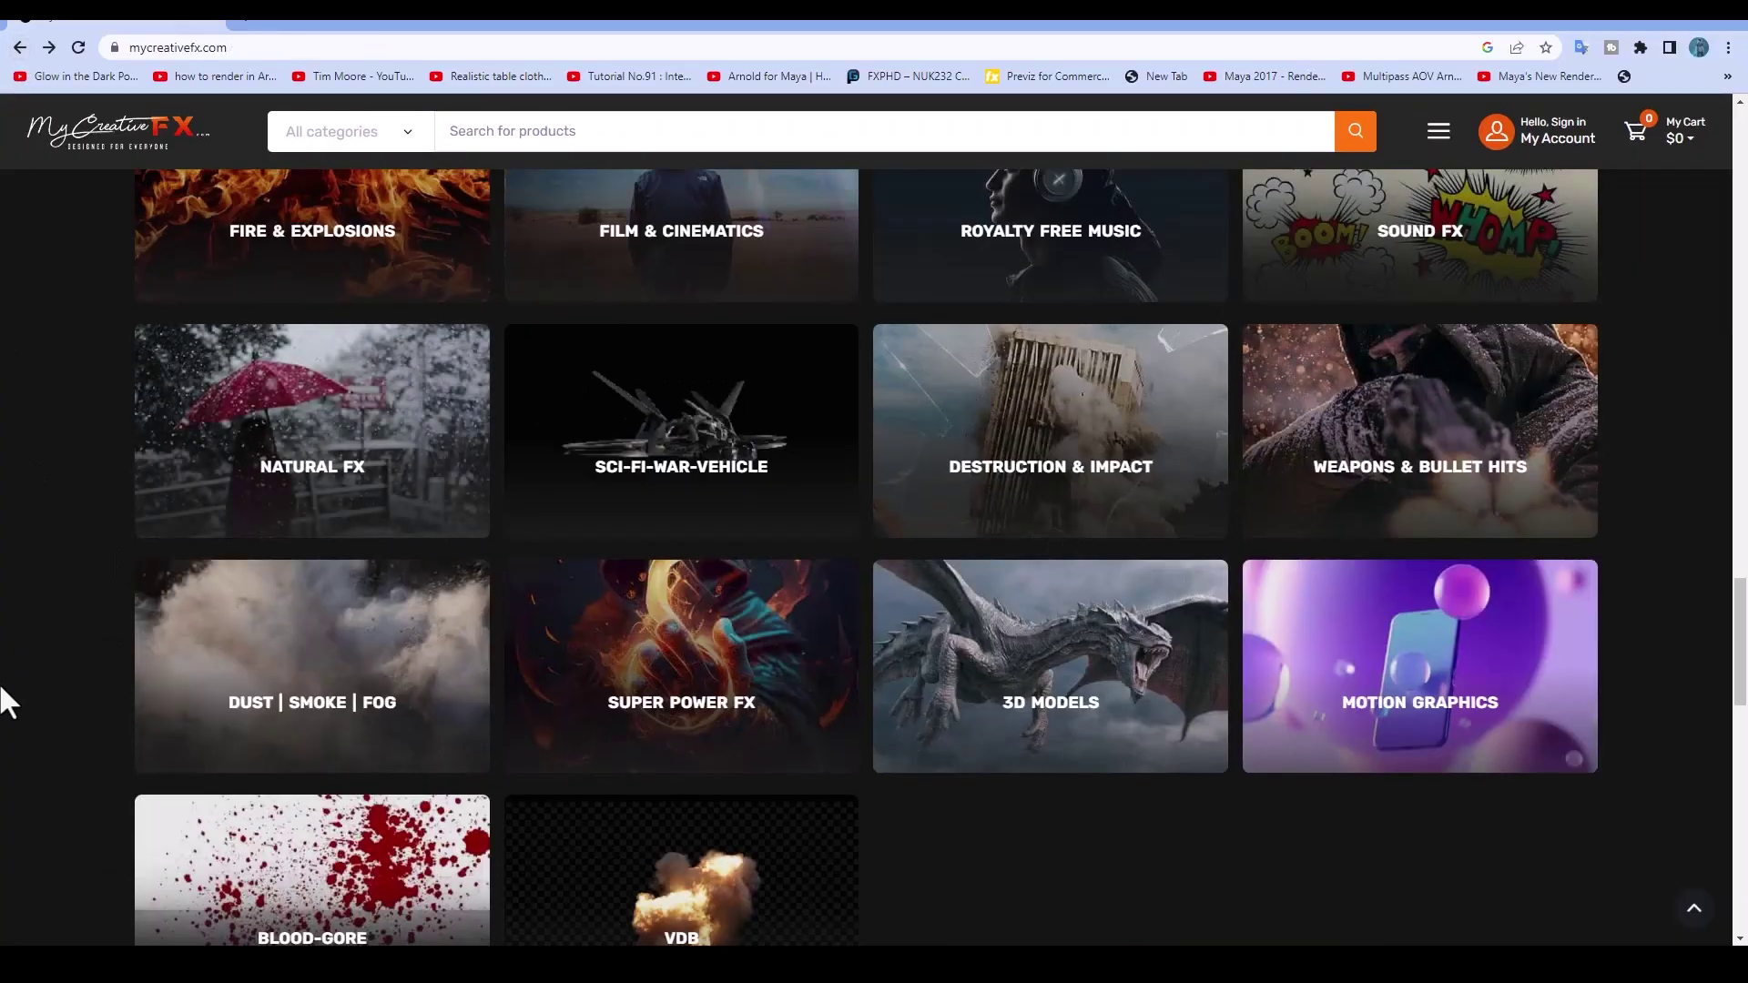
left_click(1116, 476)
left_click(725, 501)
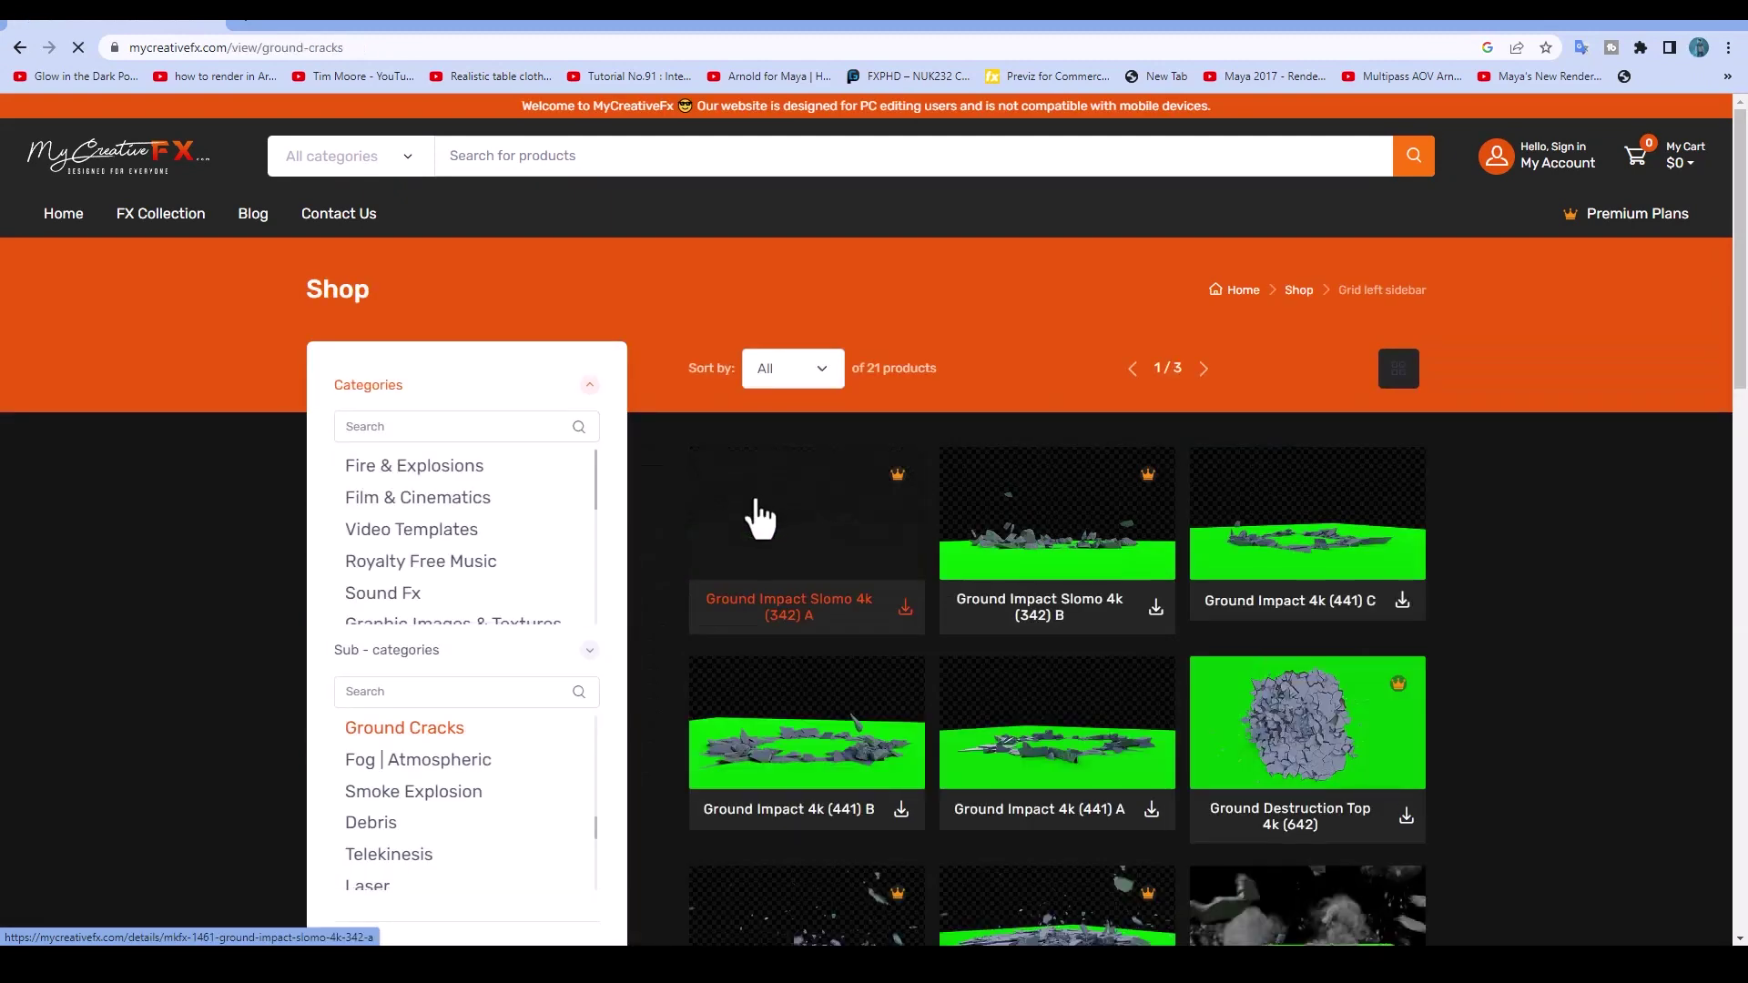
scroll(729, 583, "down", 7)
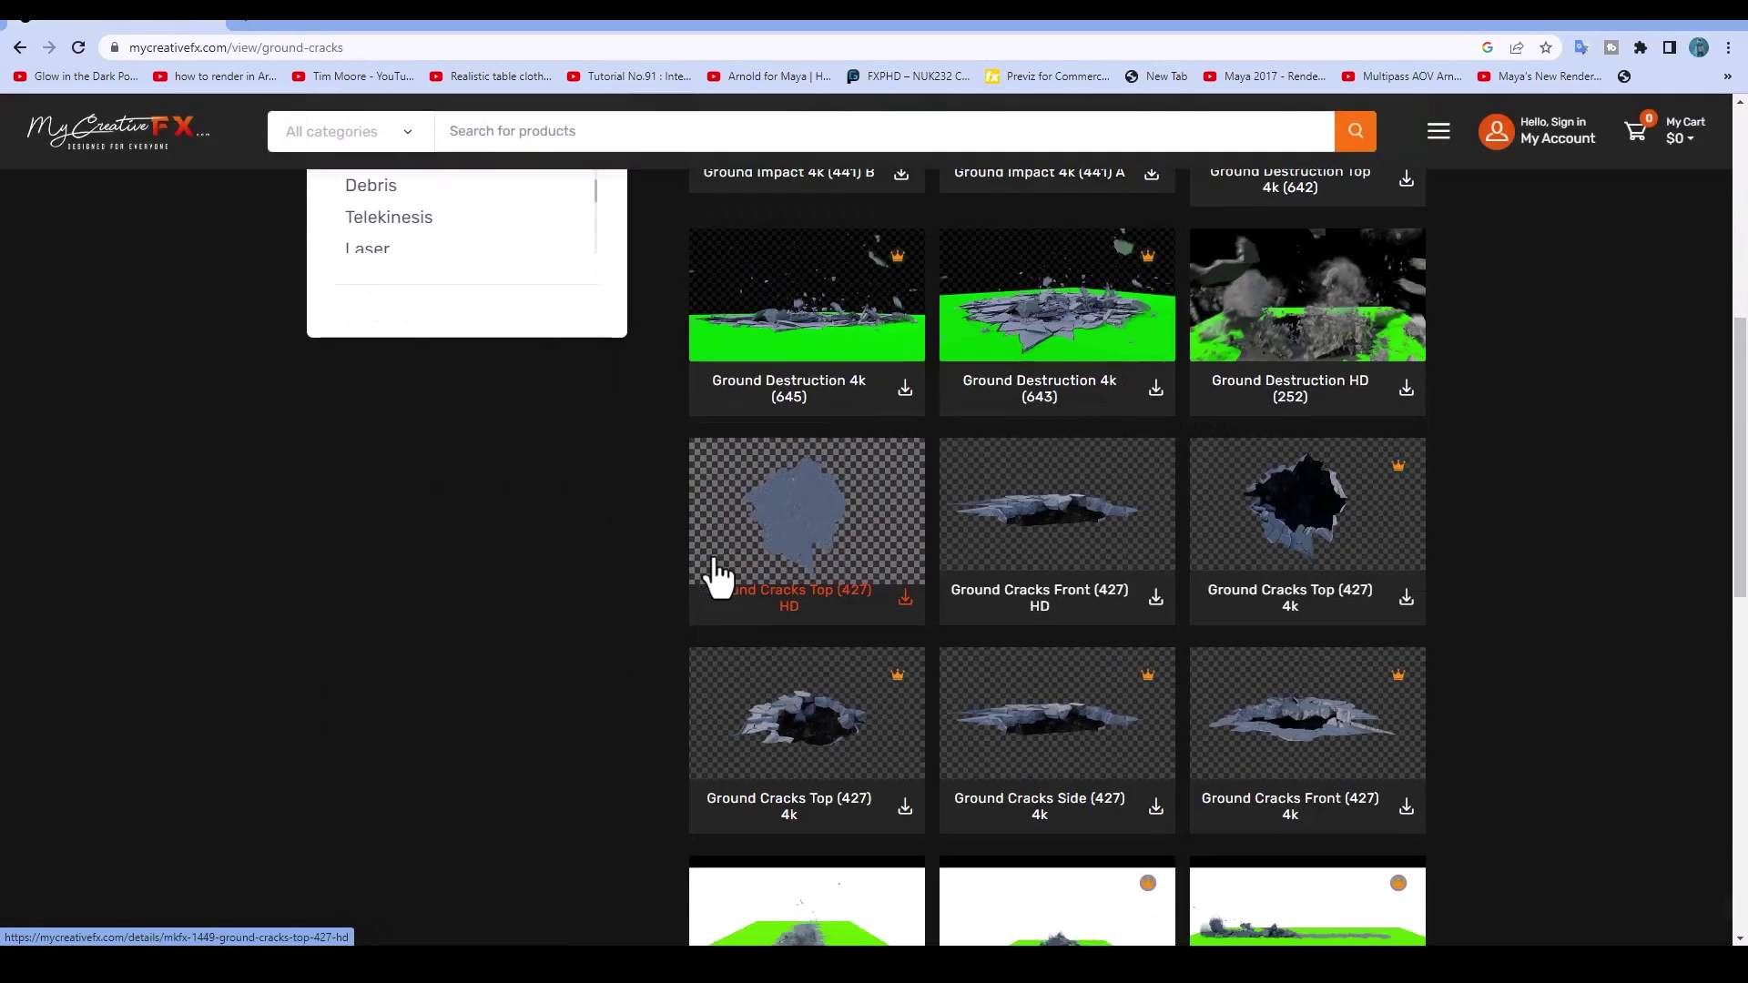
left_click(1076, 541)
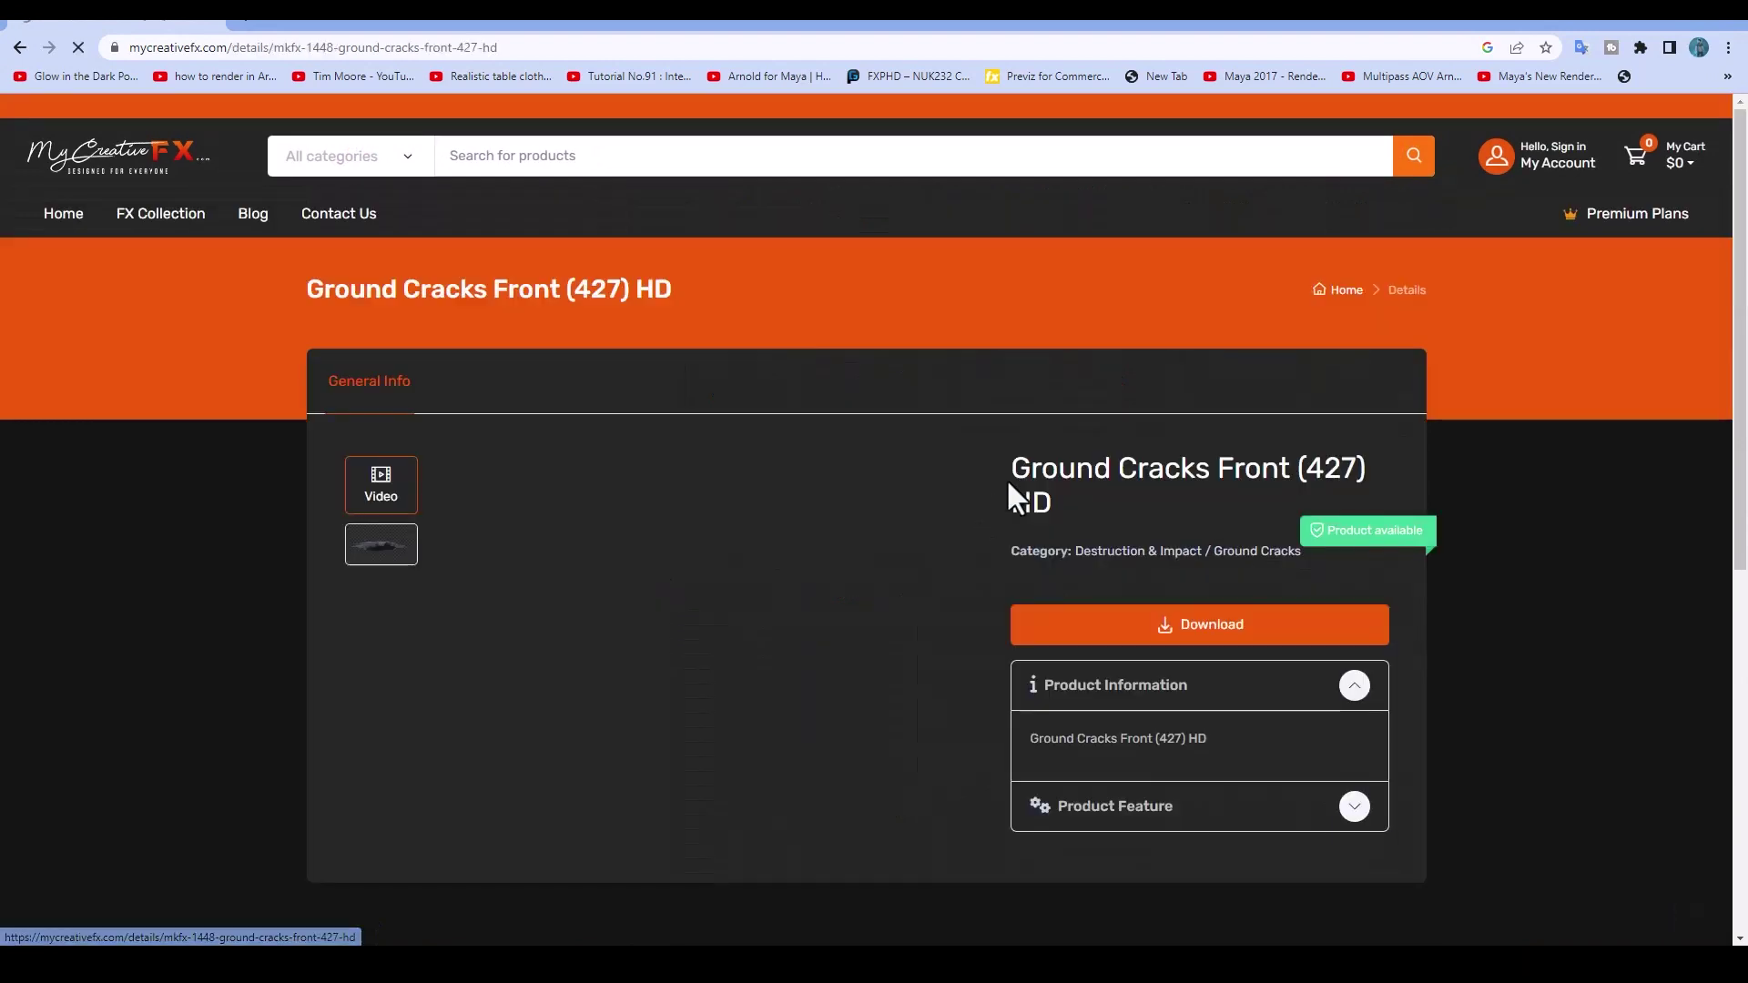
left_click(1168, 636)
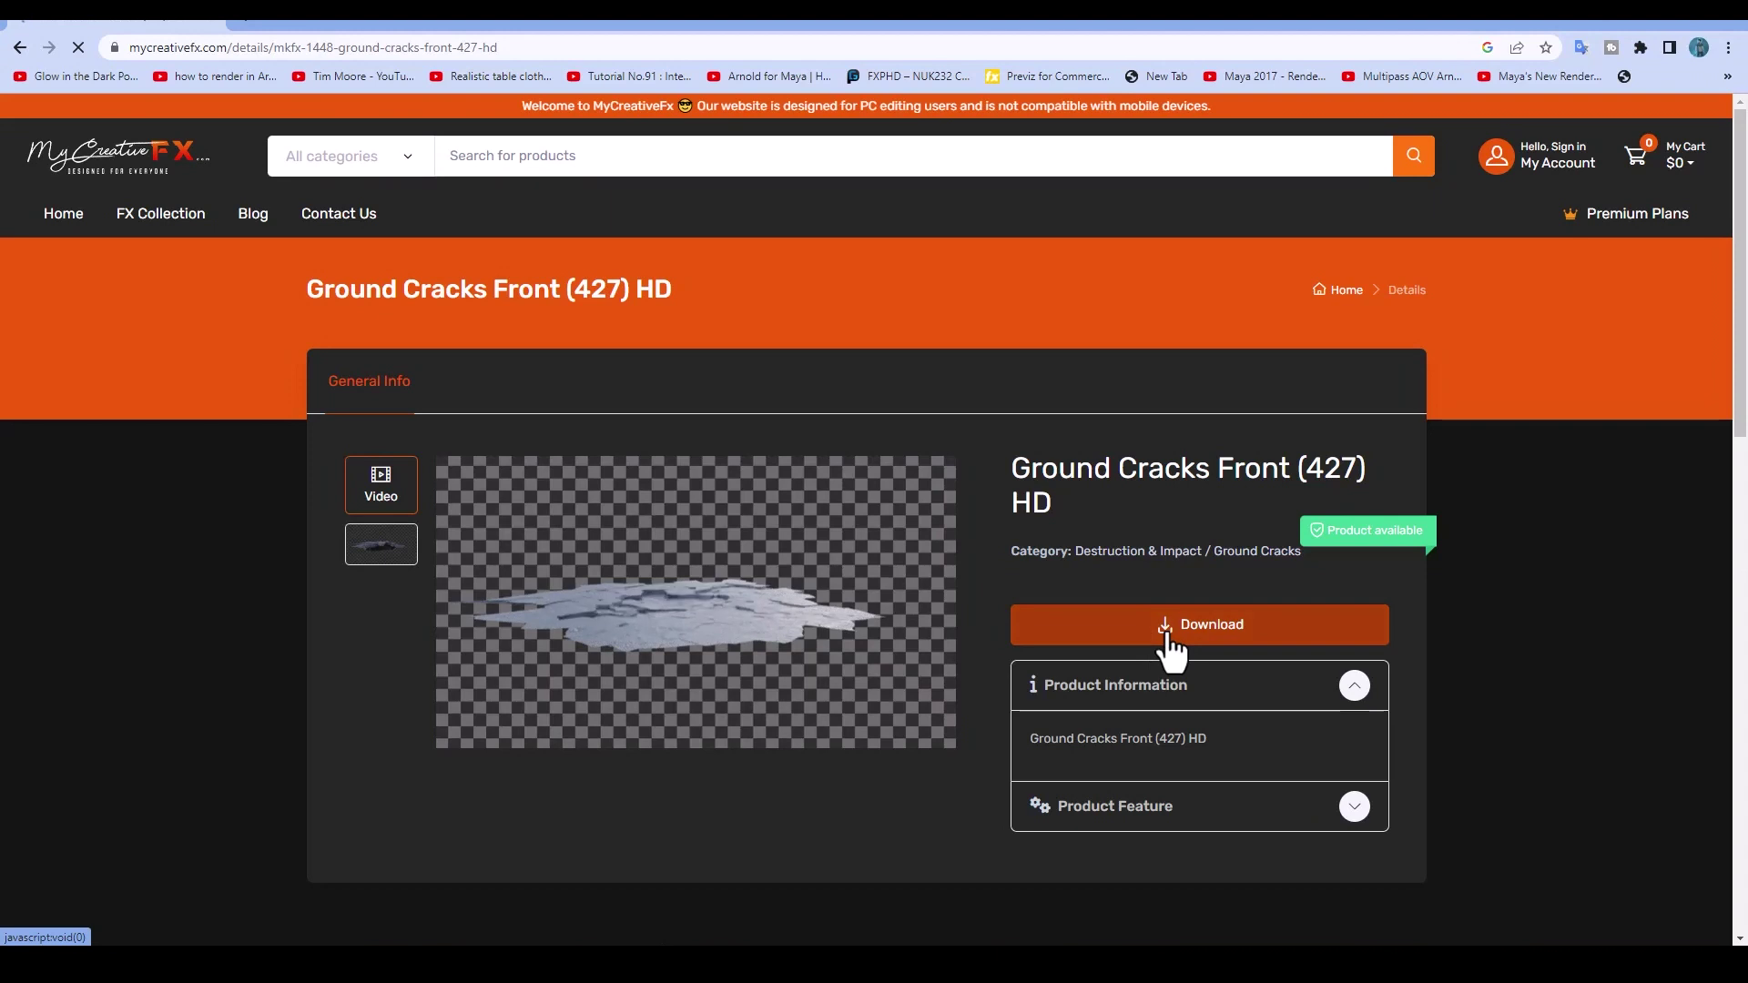
- Download Dust Wave 4k (457) Free from the Dust & Particles section of the Dust | Smoke | Fog category
left_click(169, 166)
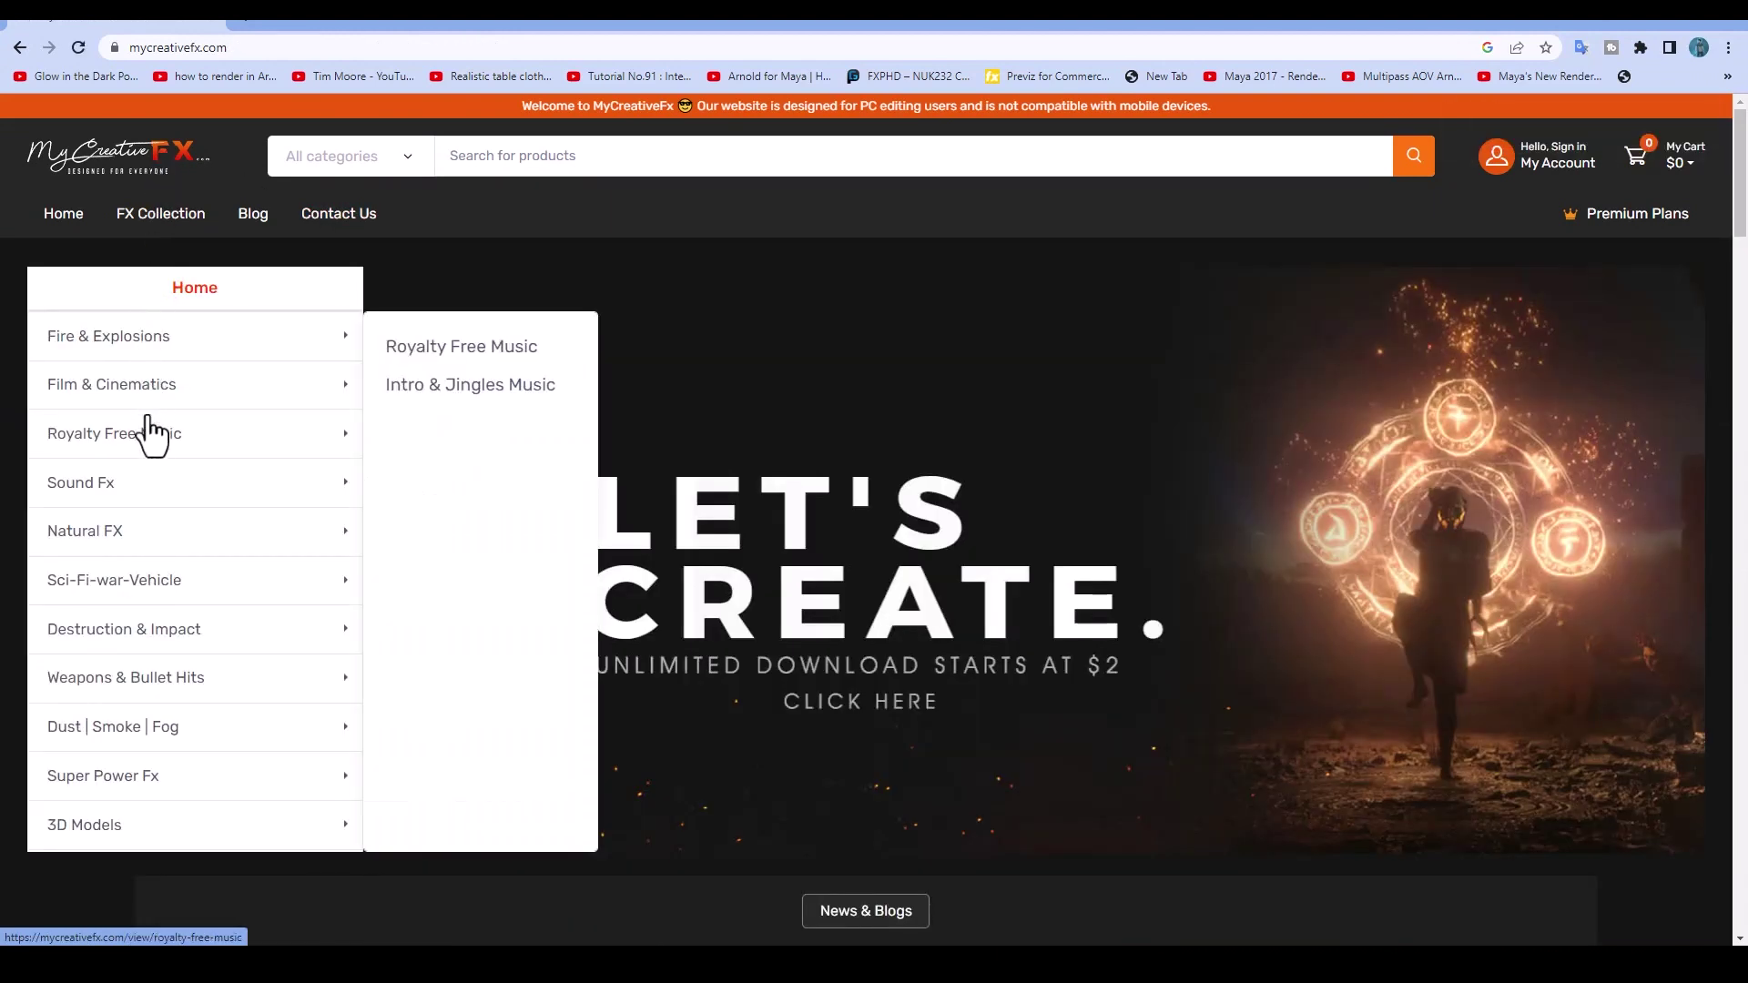
mouse_move(164, 632)
mouse_move(234, 739)
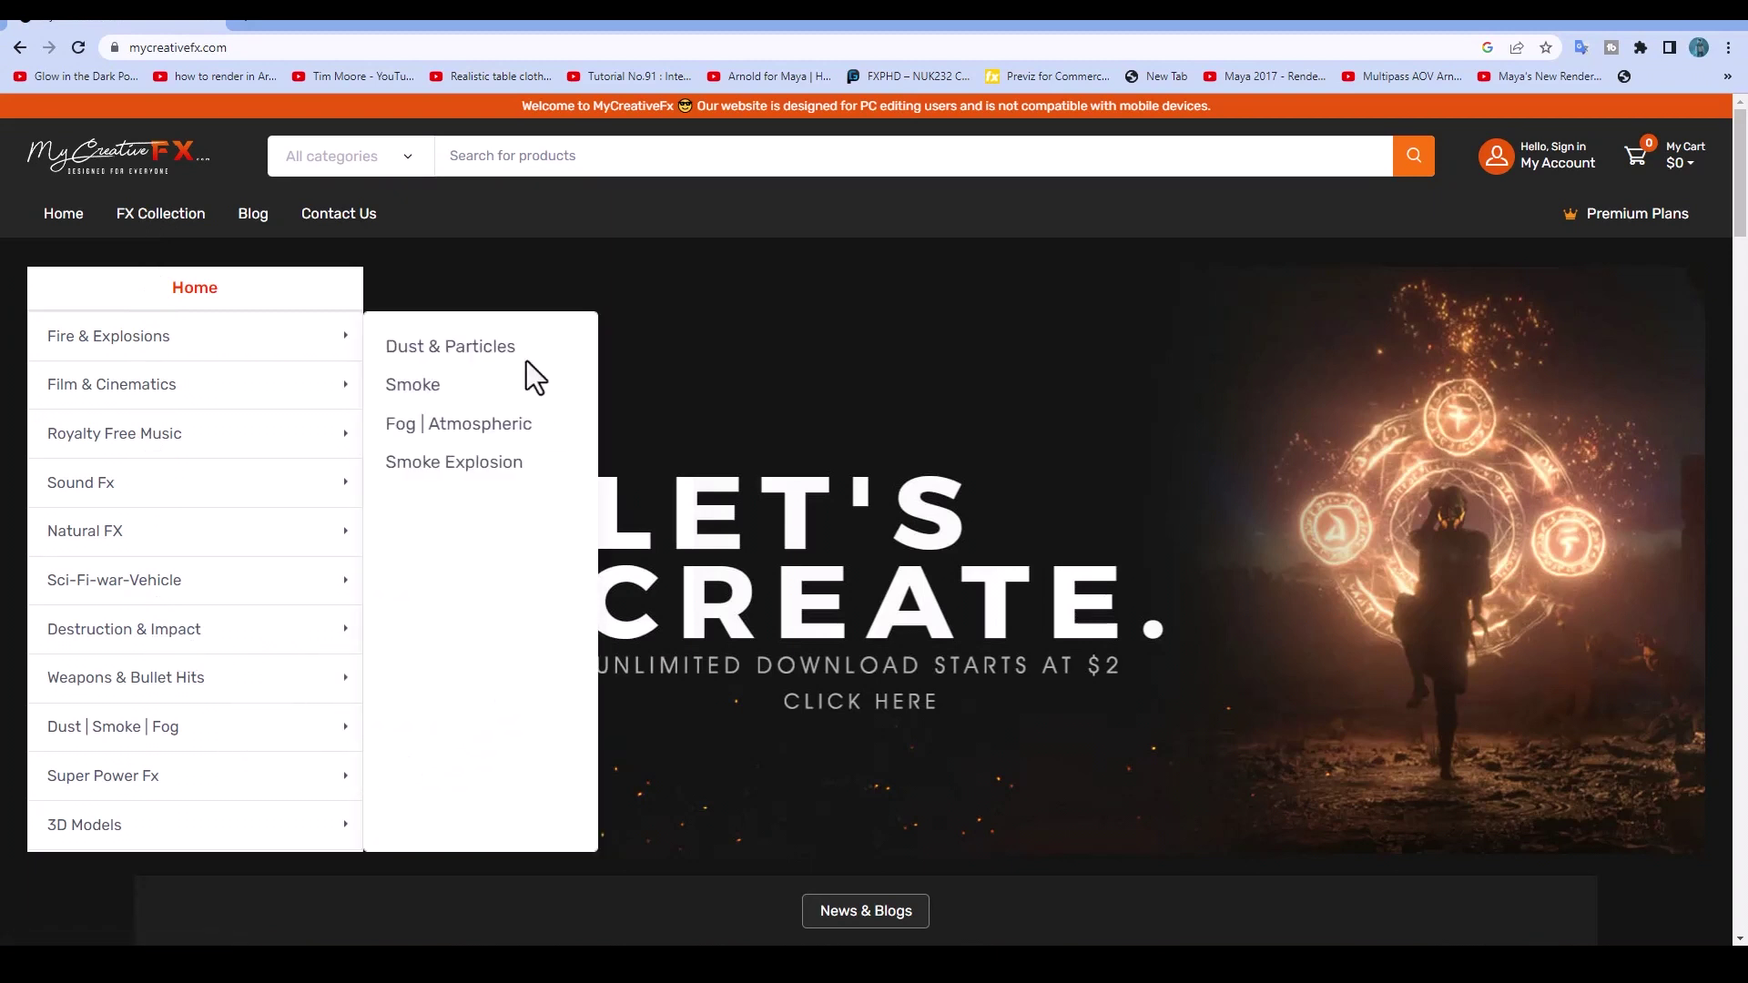
left_click(502, 346)
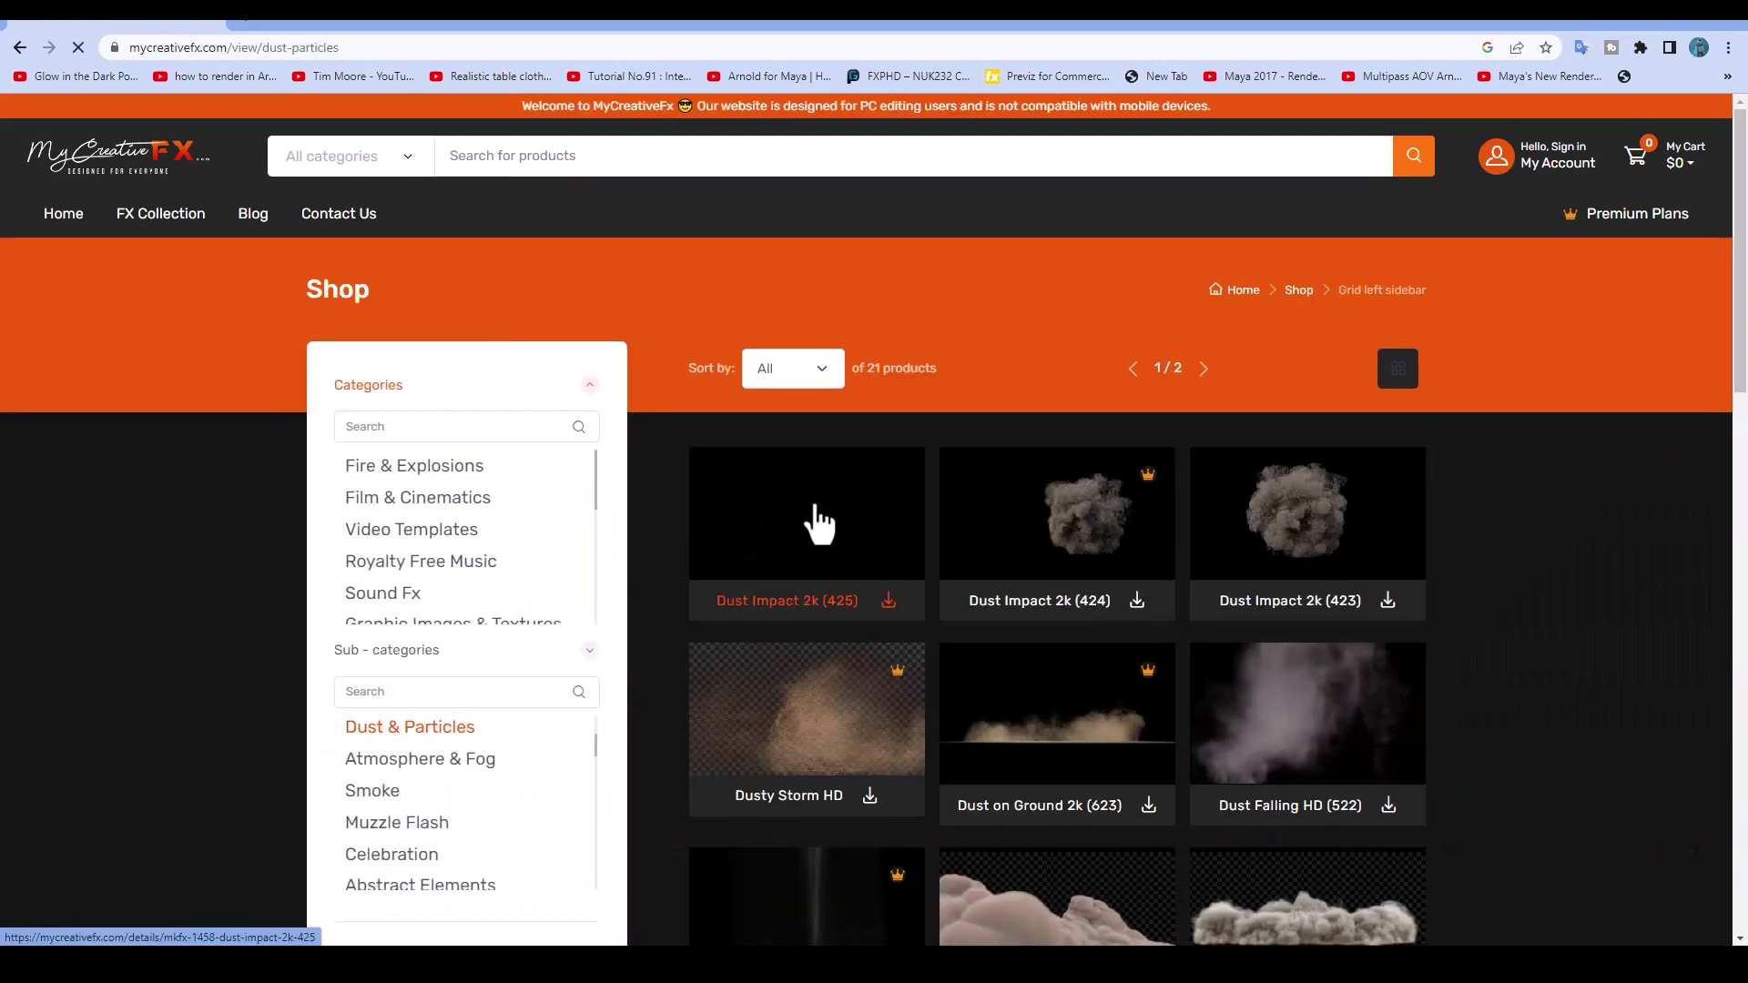
scroll(722, 555, "down", 3)
scroll(473, 517, "down", 3)
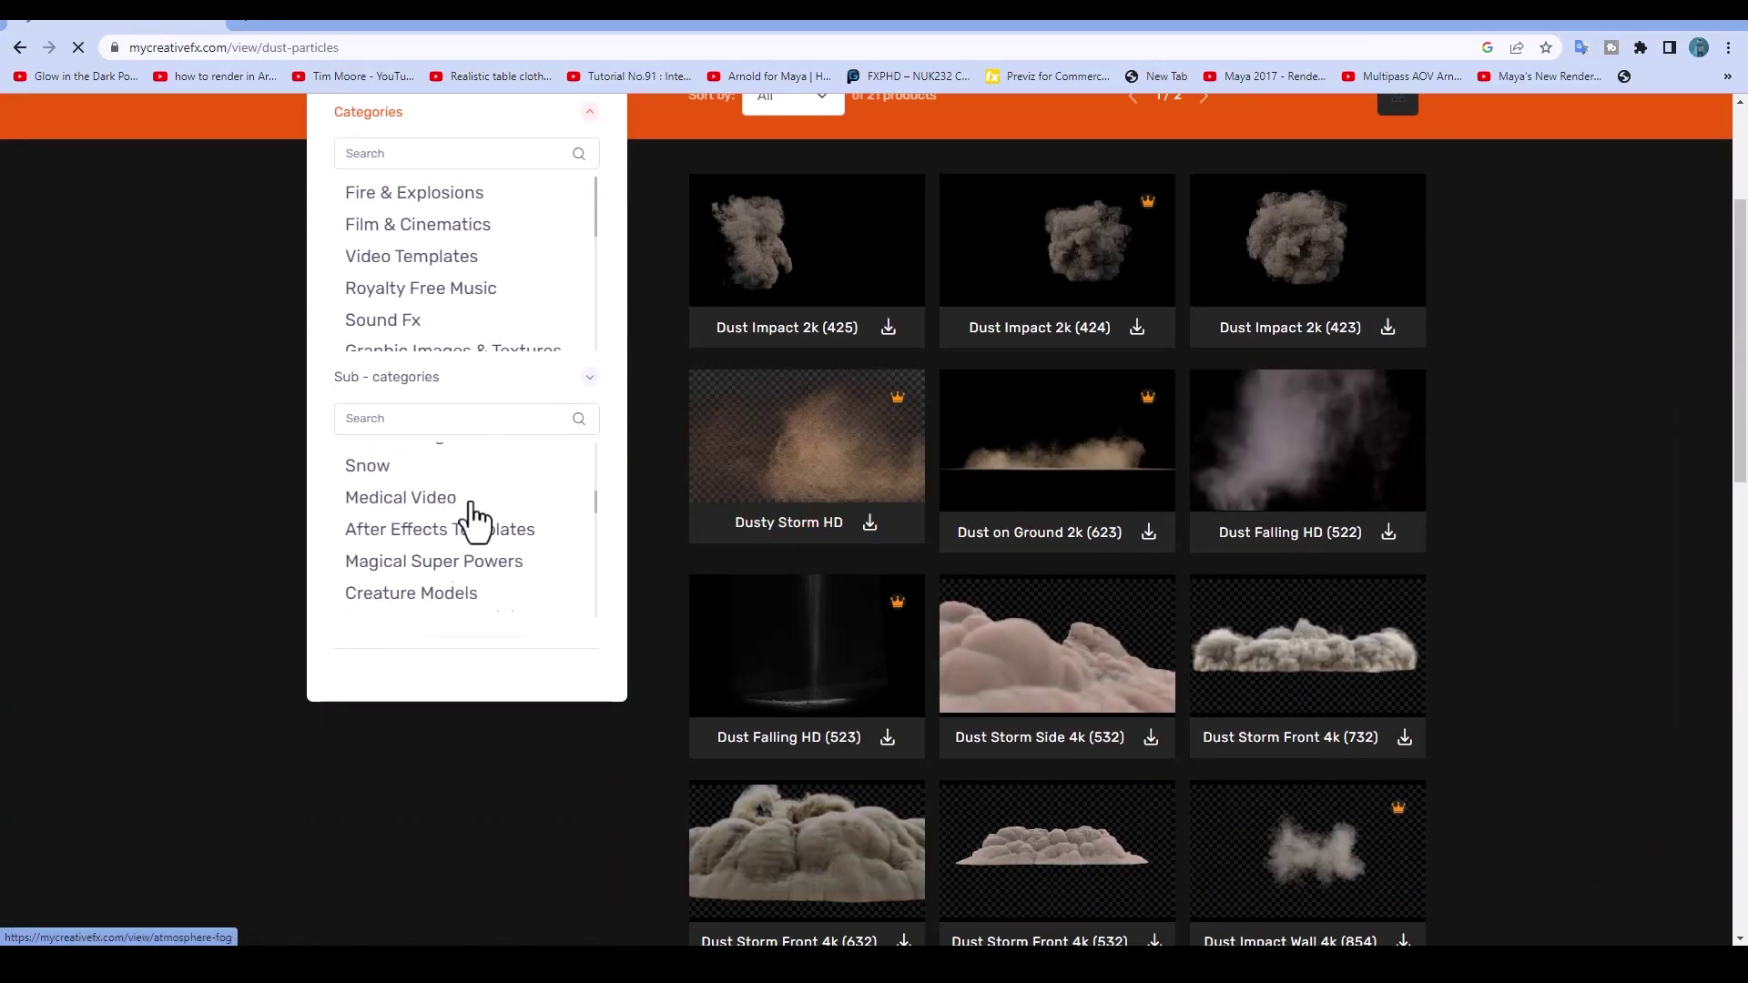
scroll(1054, 609, "down", 8)
scroll(905, 812, "down", 2)
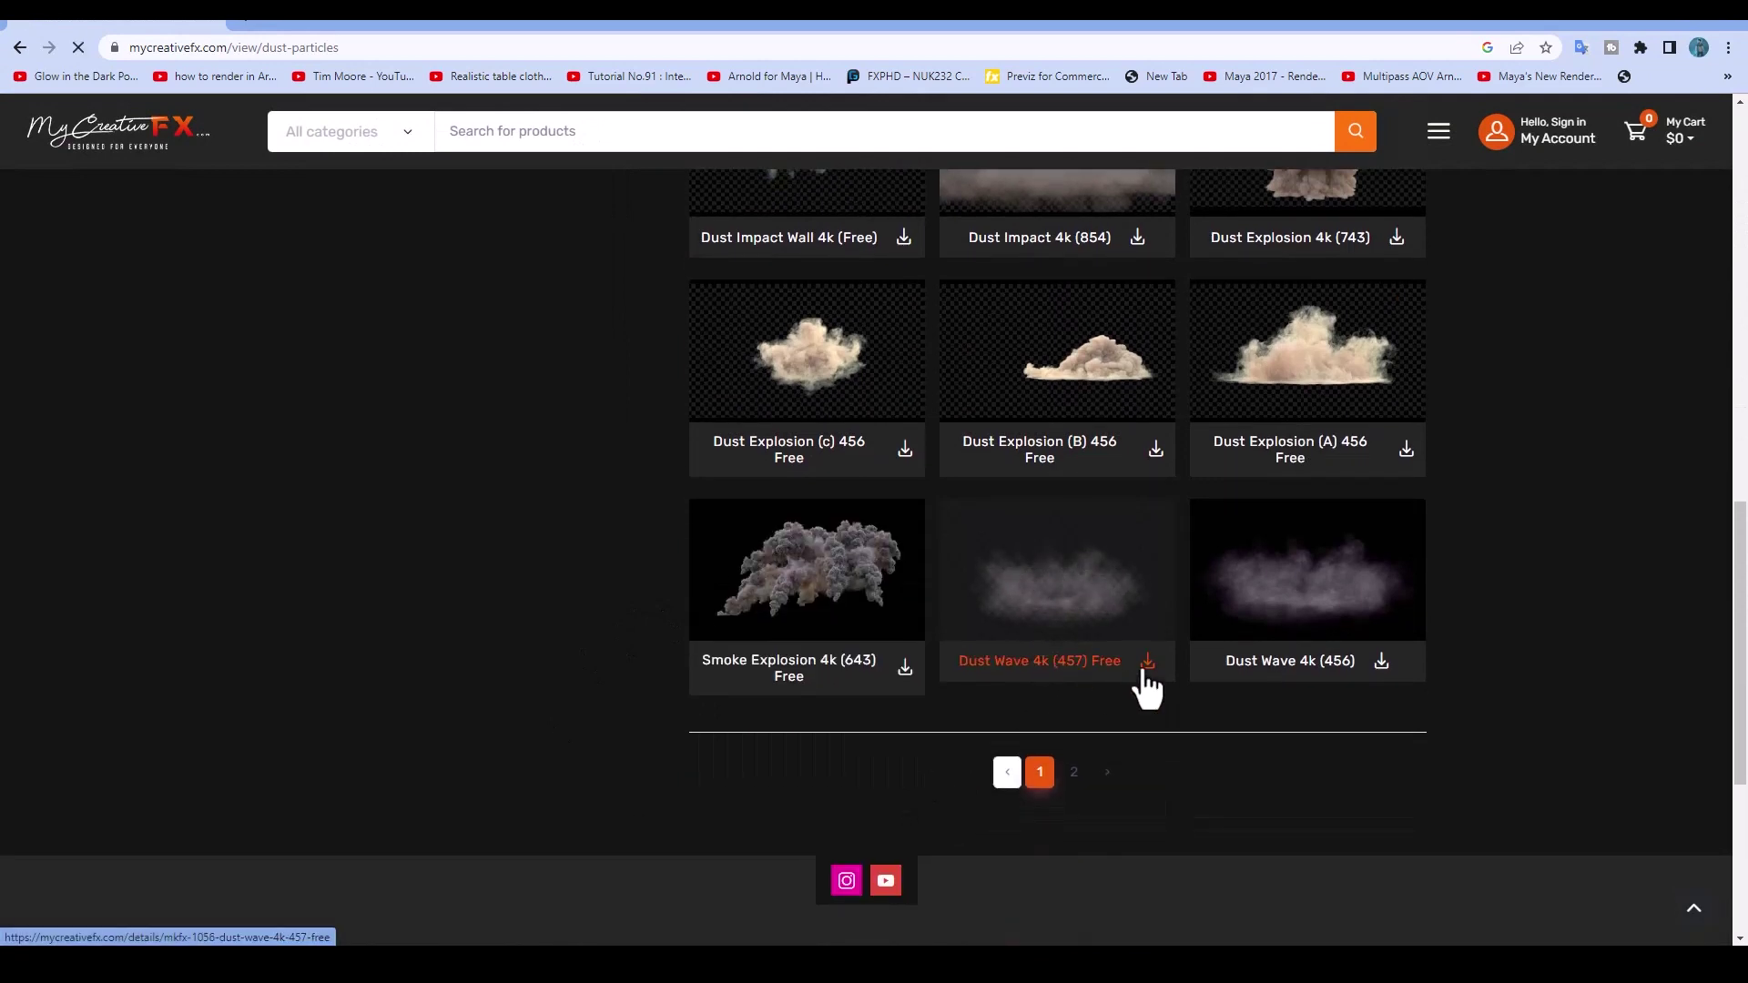
left_click(1145, 676)
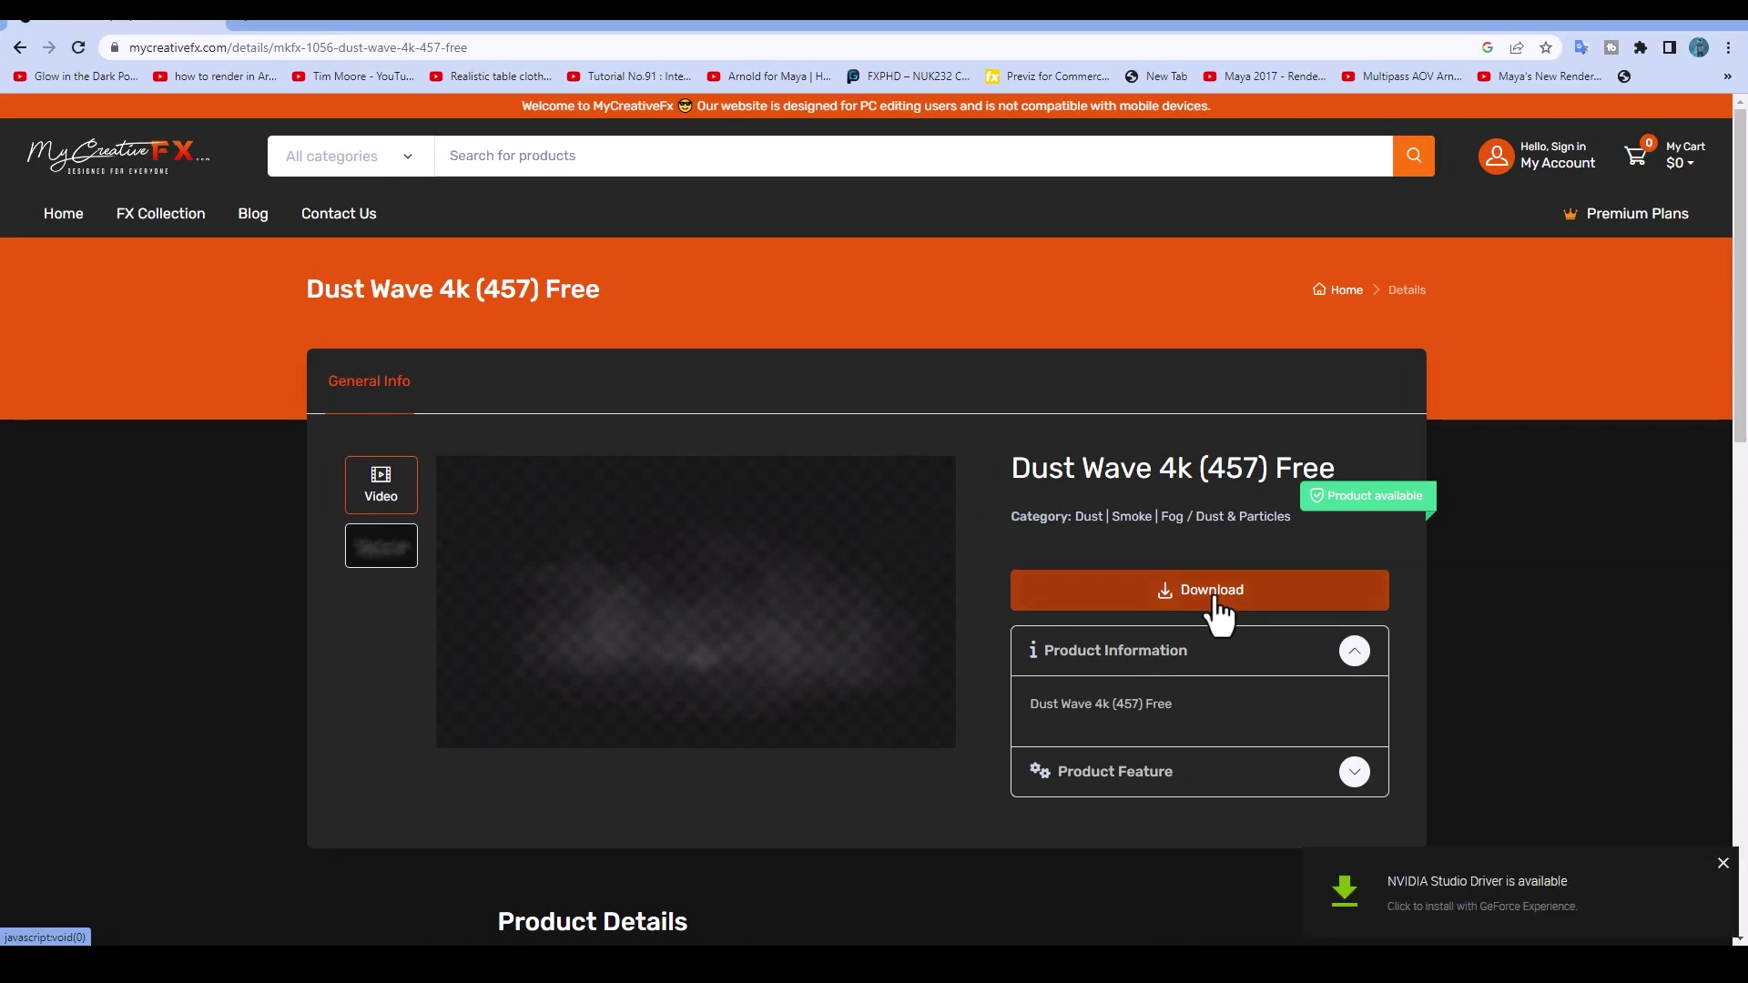
left_click(1216, 601)
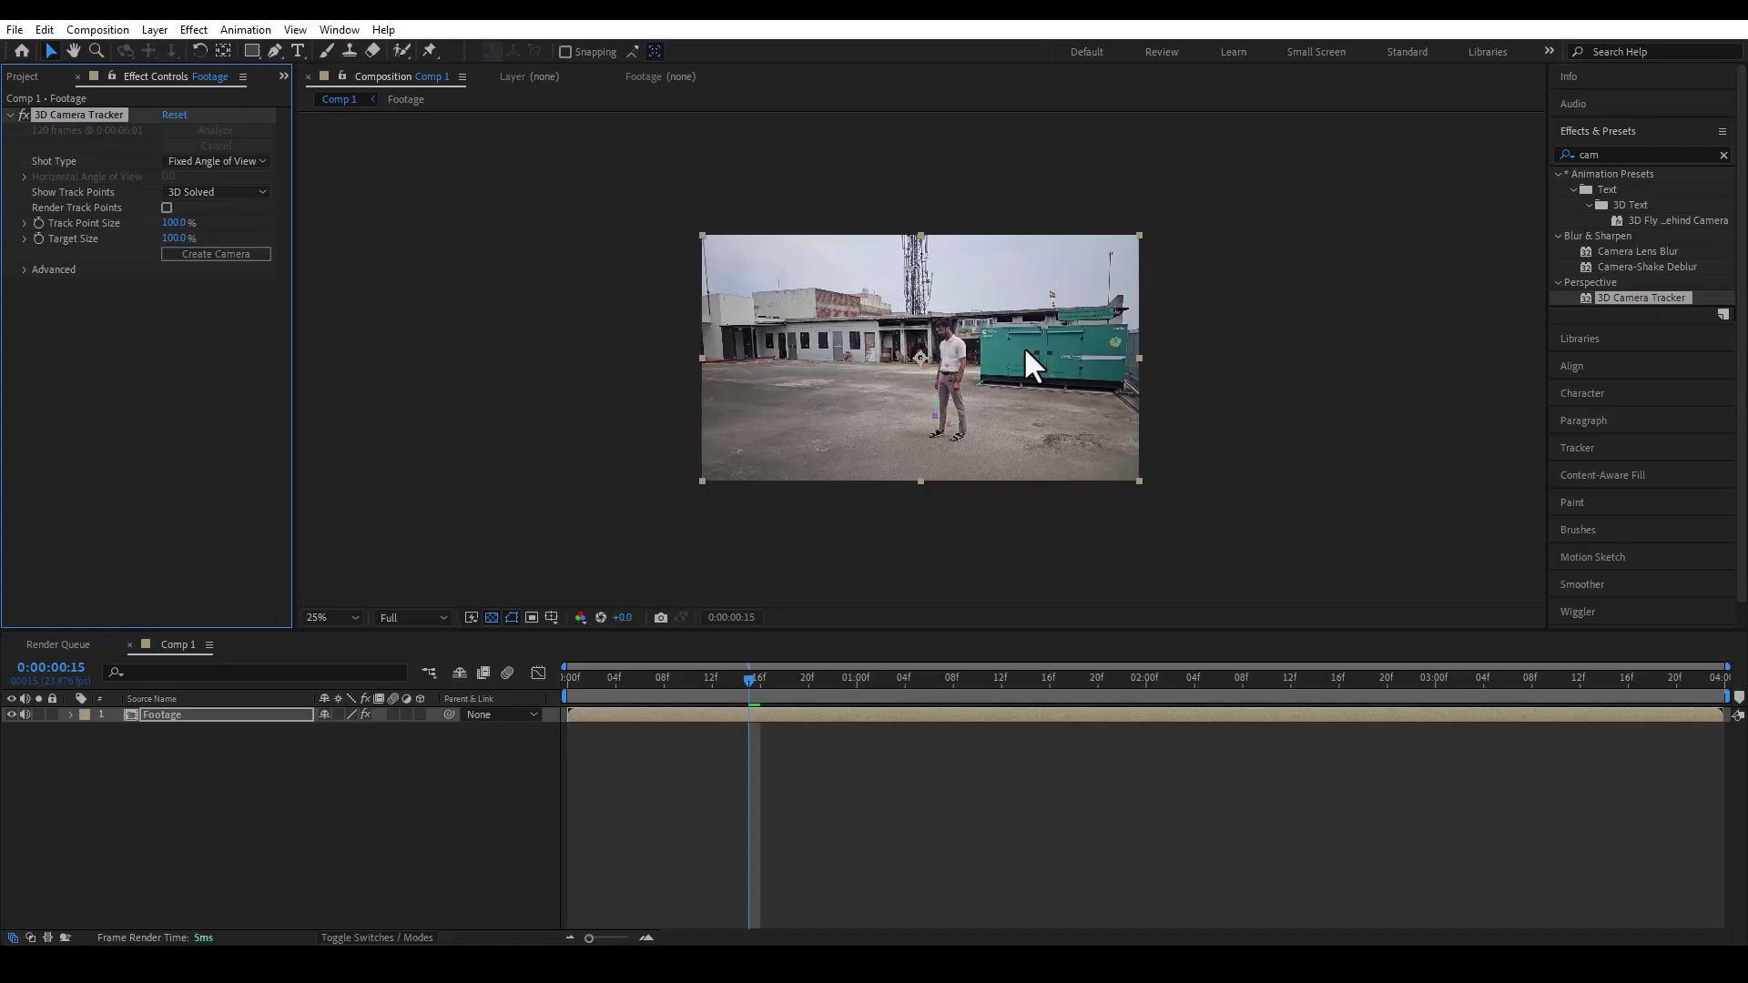
- With track points enlarged to 287%, set the ground points beside the man at 0:00:01:14 as the ground plane and origin
scroll(963, 488, "up", 2)
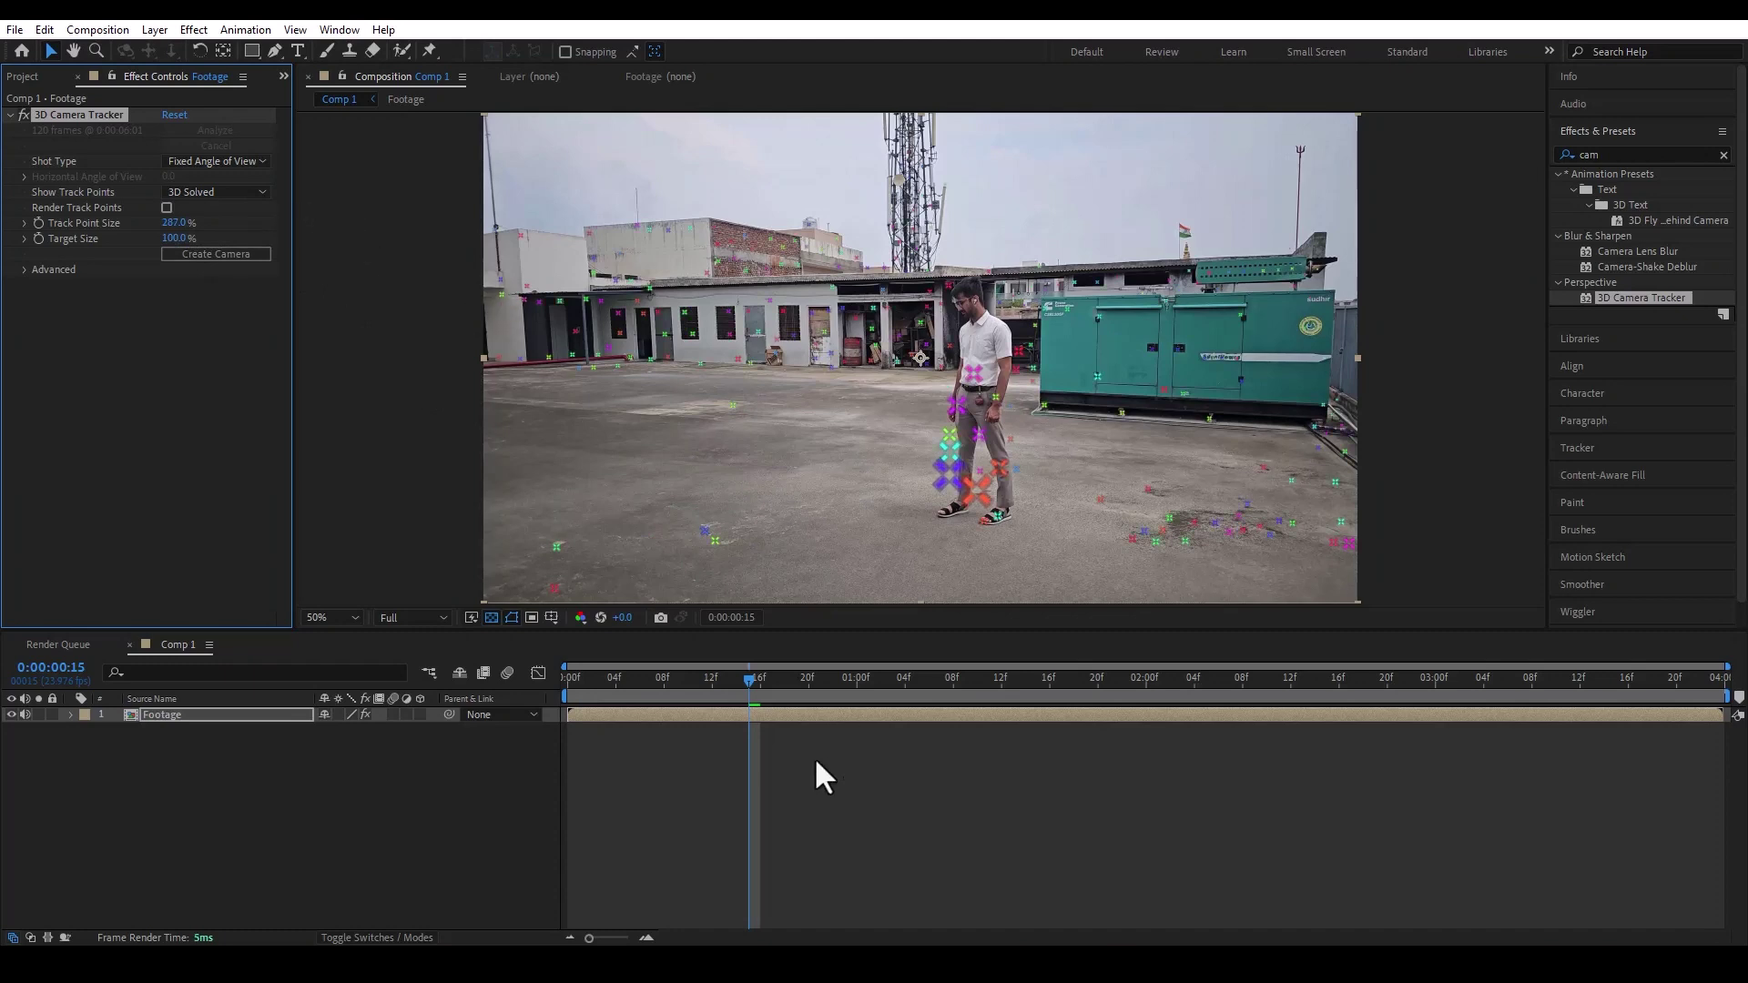
left_click_drag(733, 682, 1713, 683)
left_click_drag(1526, 702, 1026, 691)
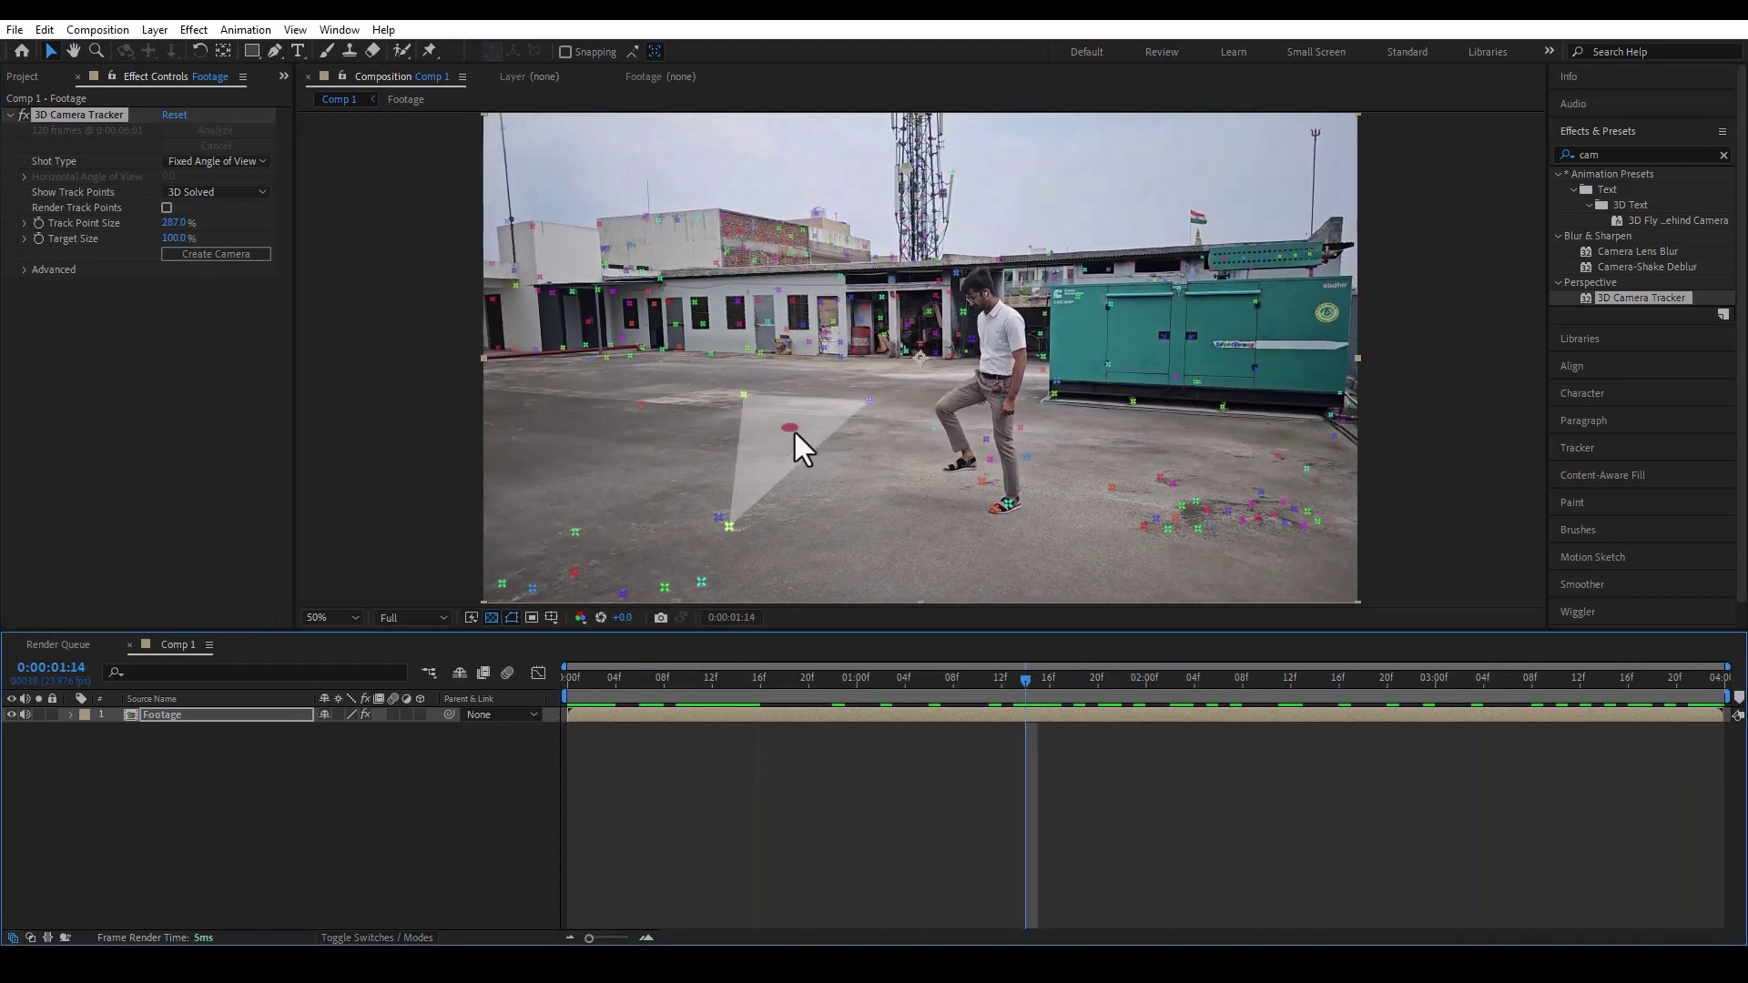
mouse_move(886, 395)
left_mouse_down()
mouse_move(786, 378)
mouse_move(619, 400)
mouse_move(575, 443)
mouse_move(714, 547)
mouse_move(861, 440)
left_mouse_up()
right_click(747, 446)
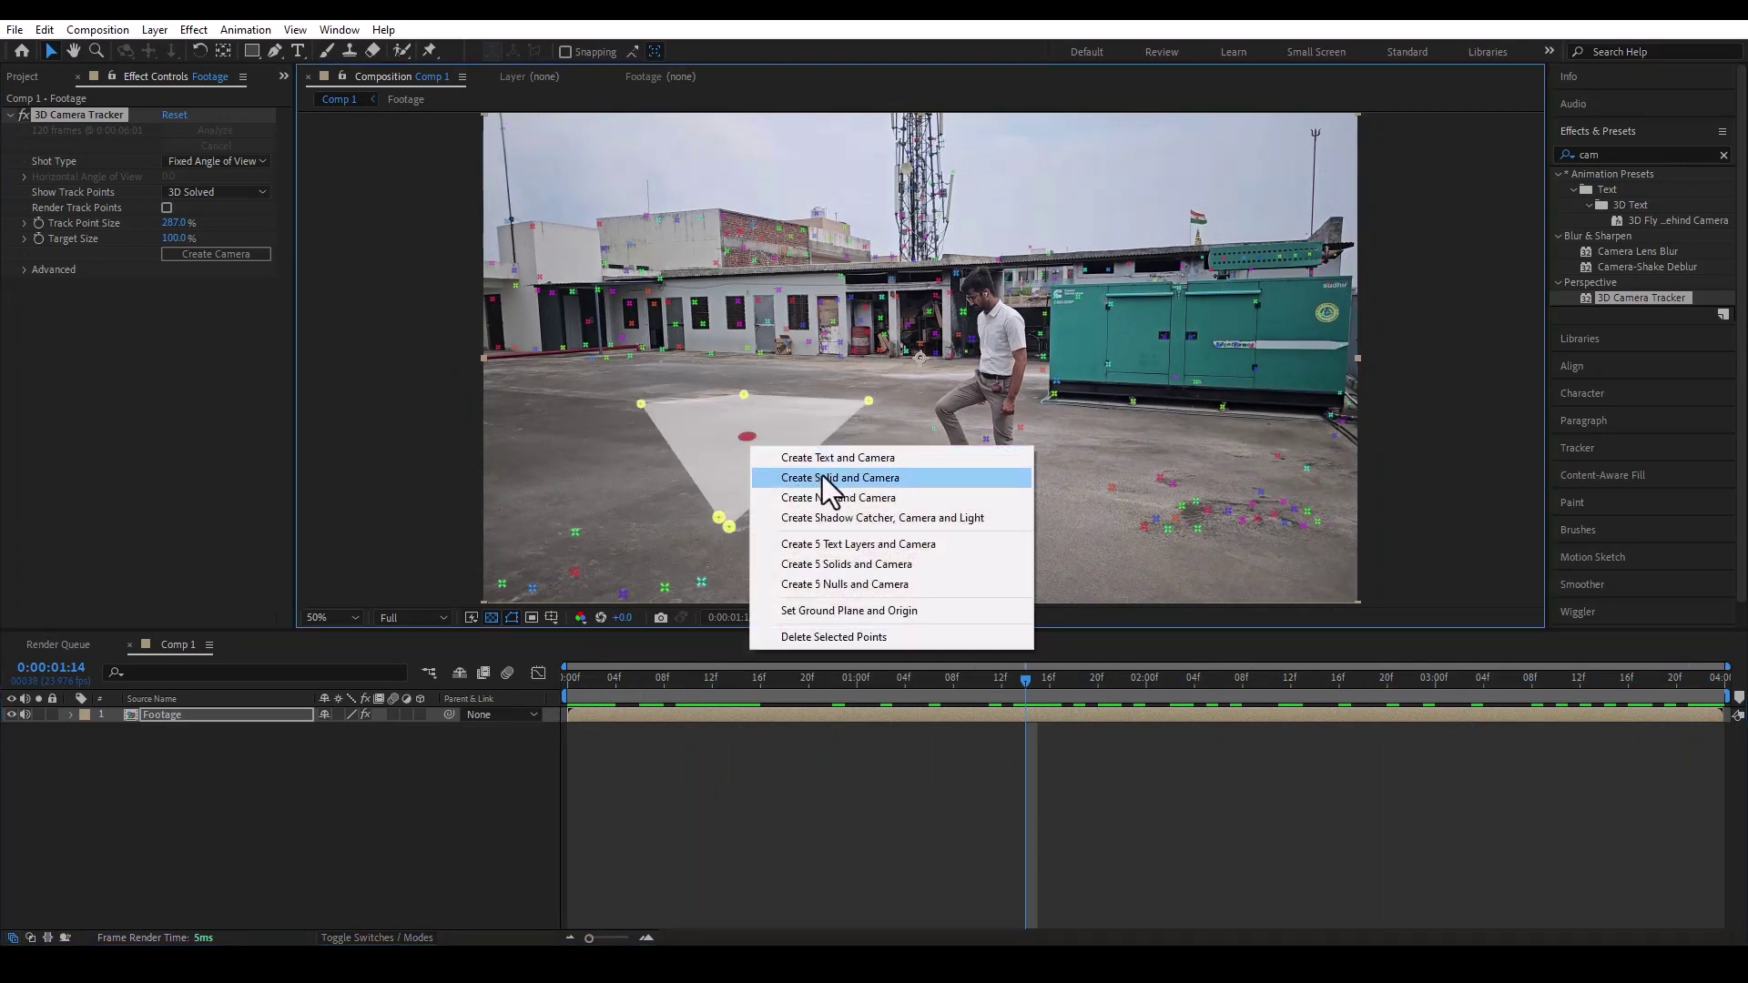
left_click(910, 618)
- Create a solid and camera from the selected ground track points and preview how the solid sticks to the ground
right_click(757, 440)
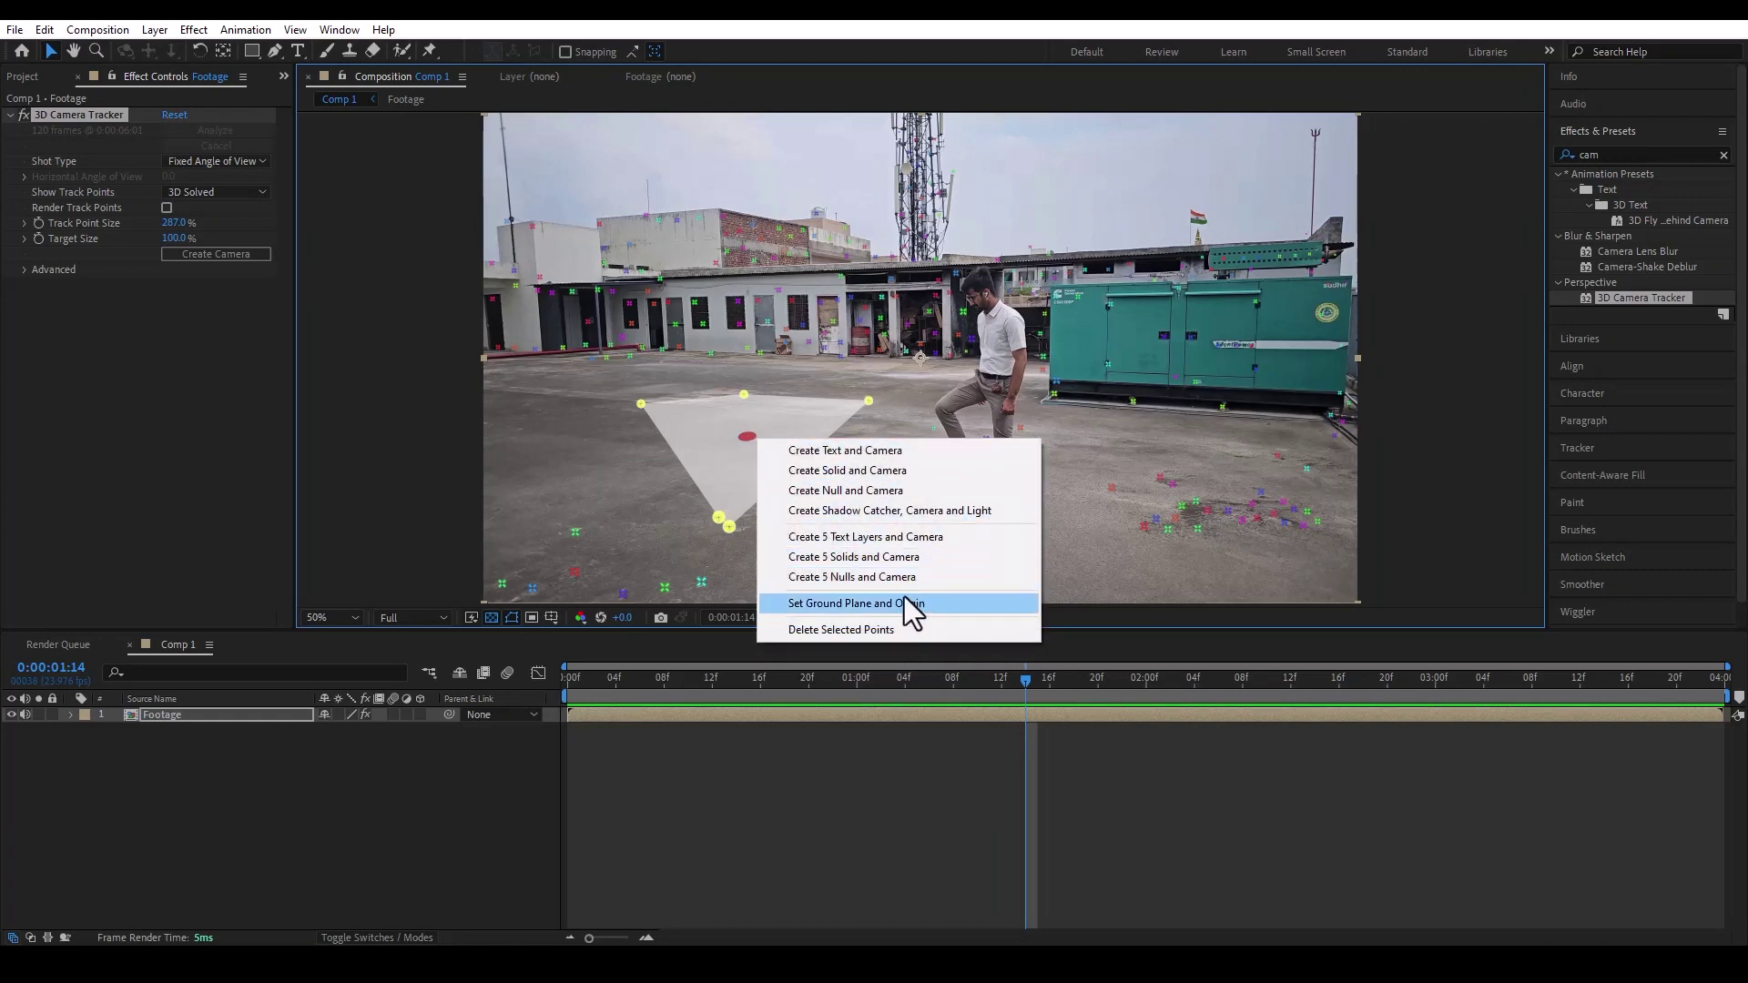
left_click(870, 475)
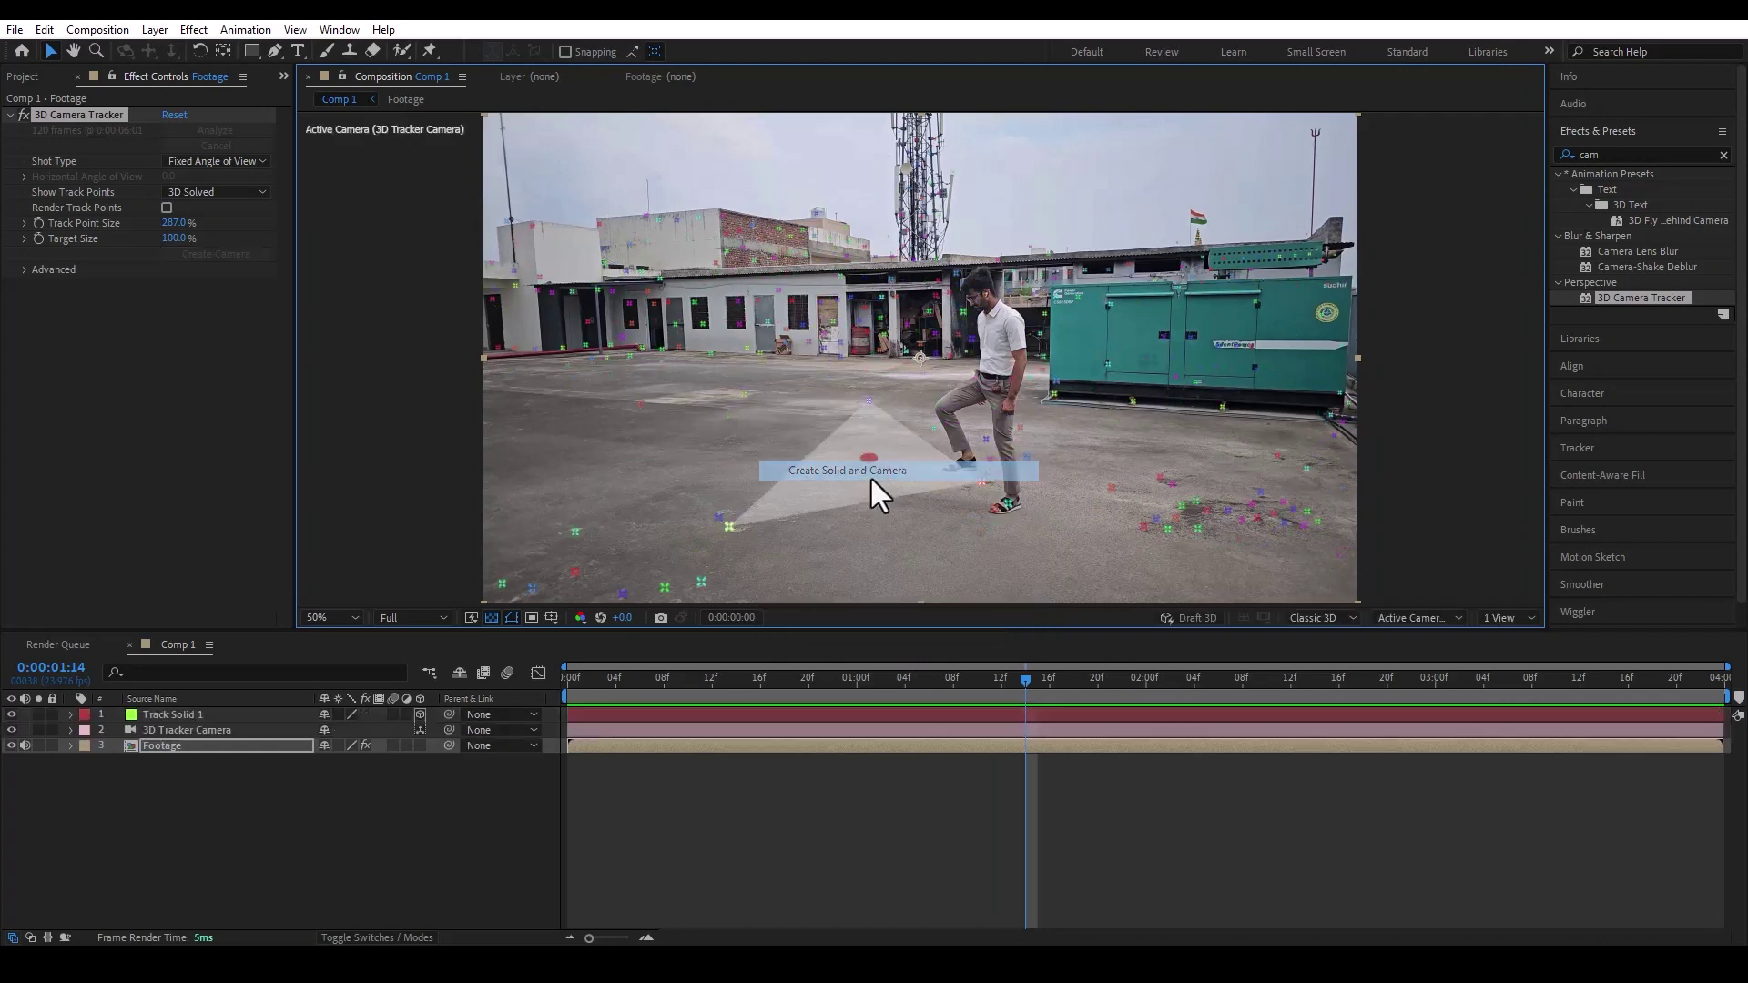
left_click(186, 715)
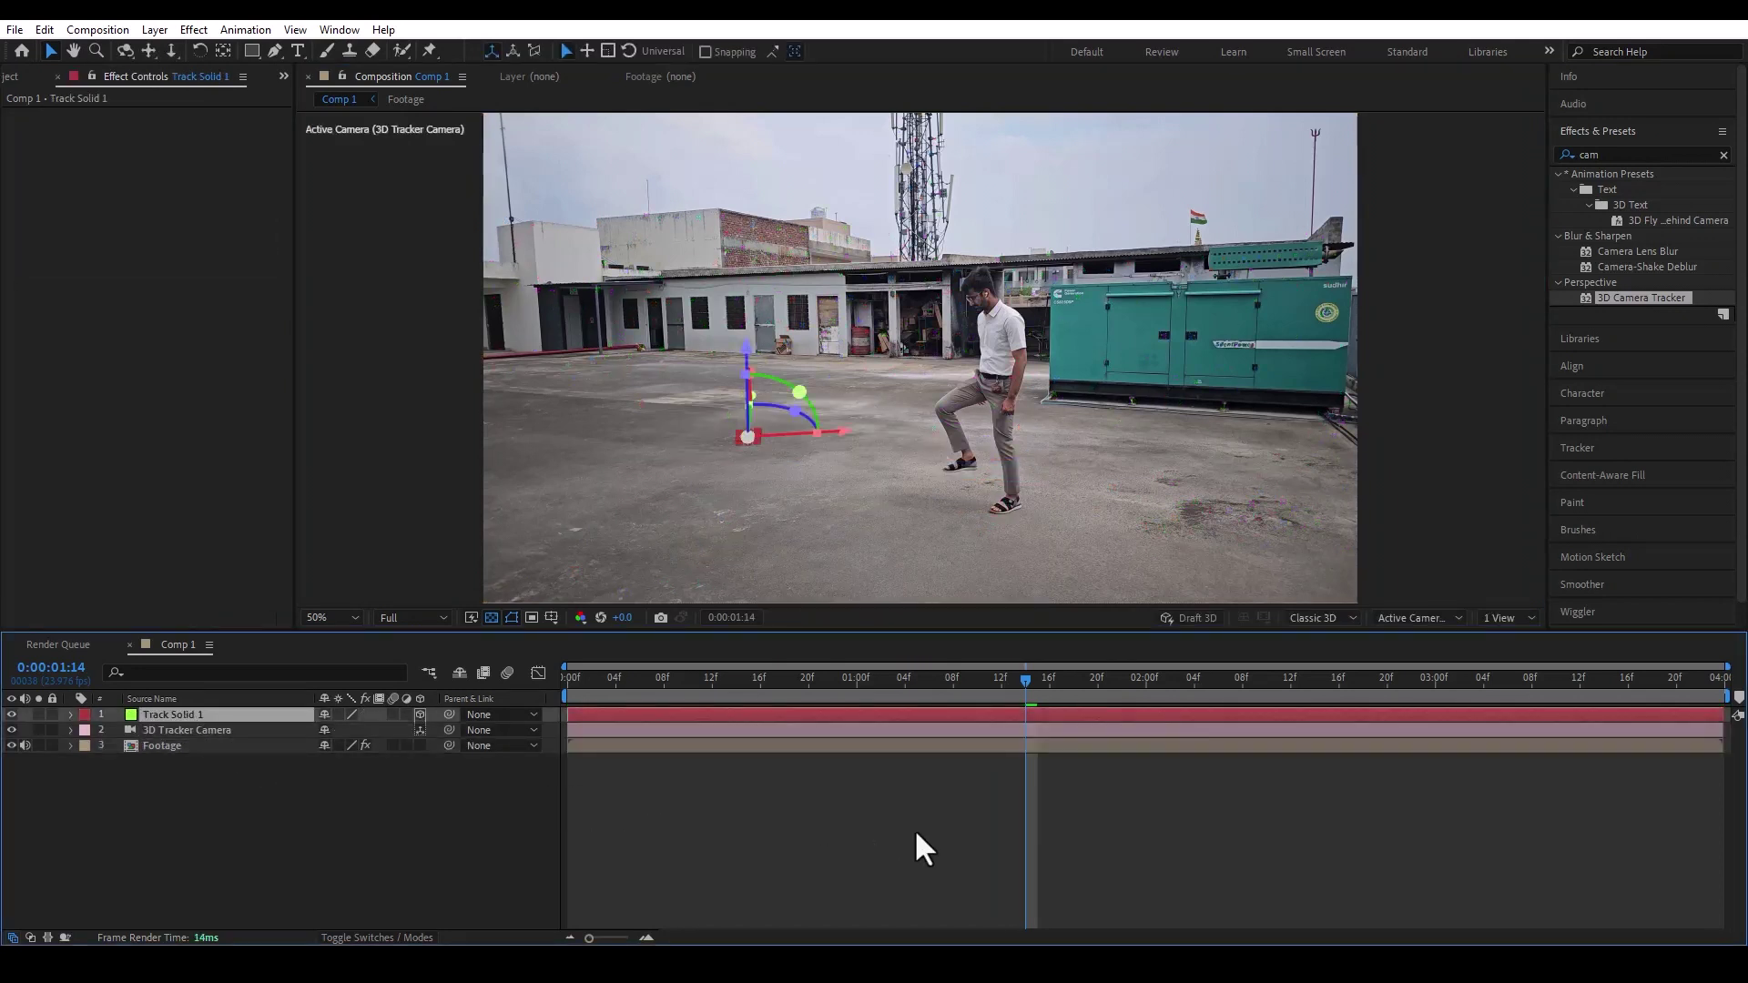
key("space")
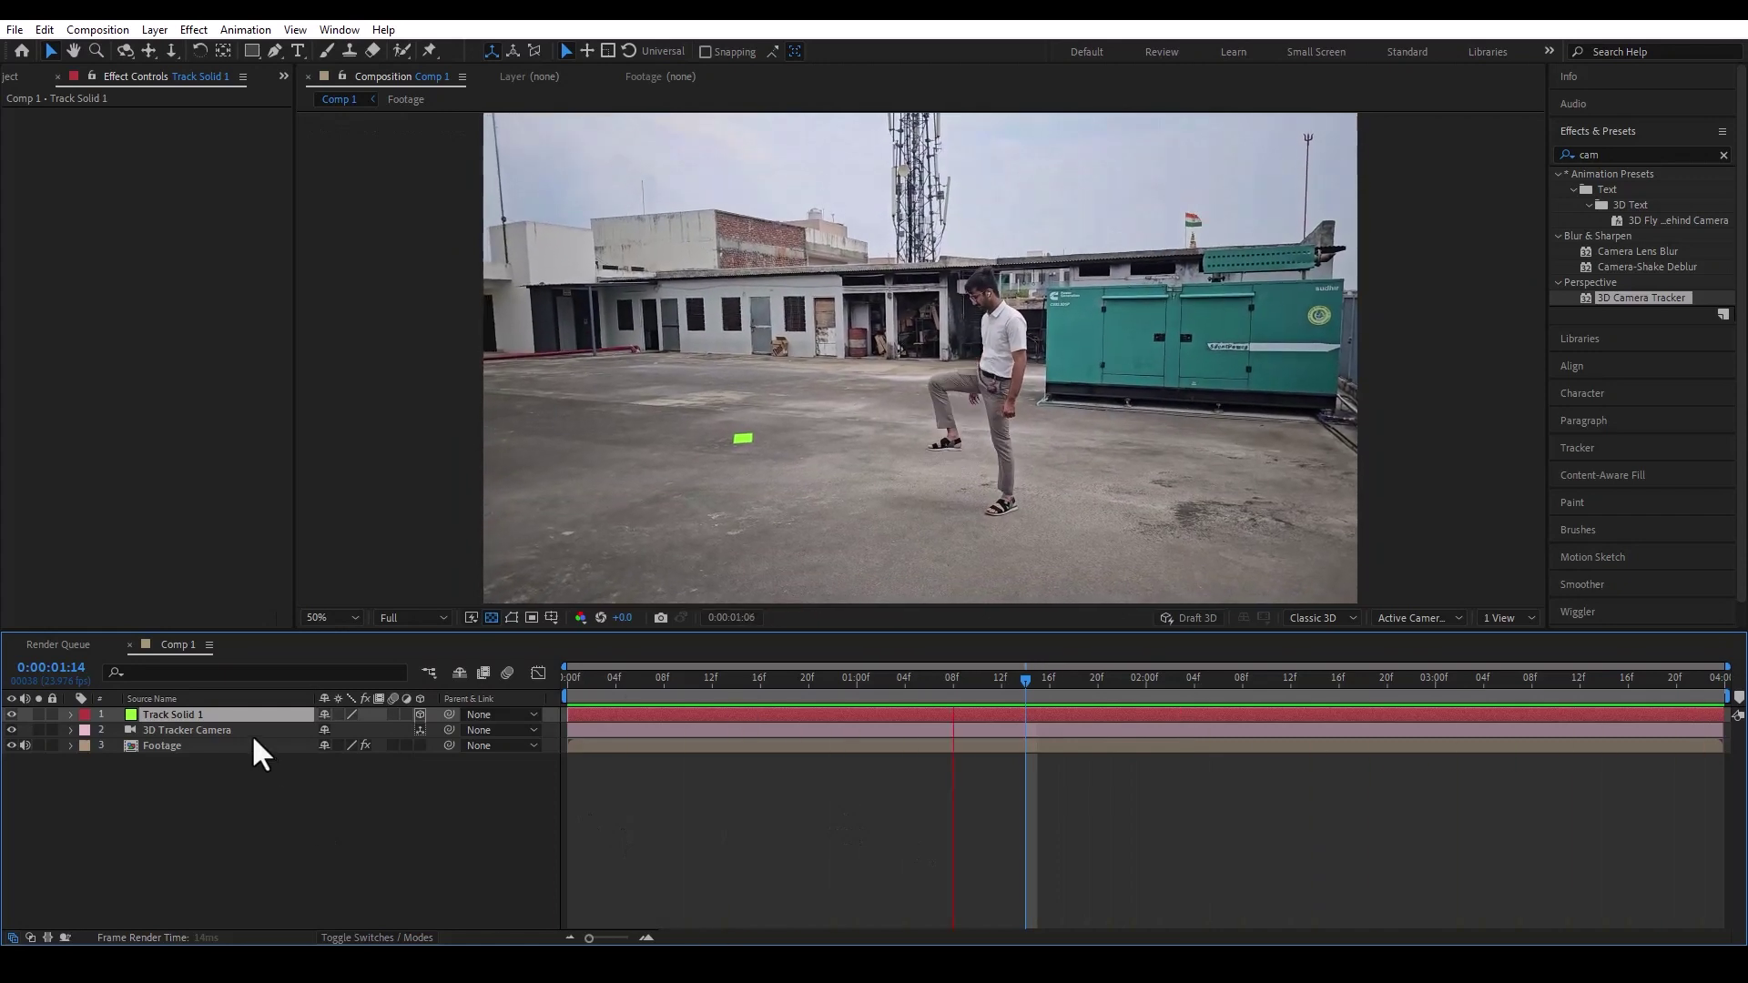
key("space")
- Scale Track Solid 1 up uniformly to 1051% and play back the composition to check its tracking
key("s")
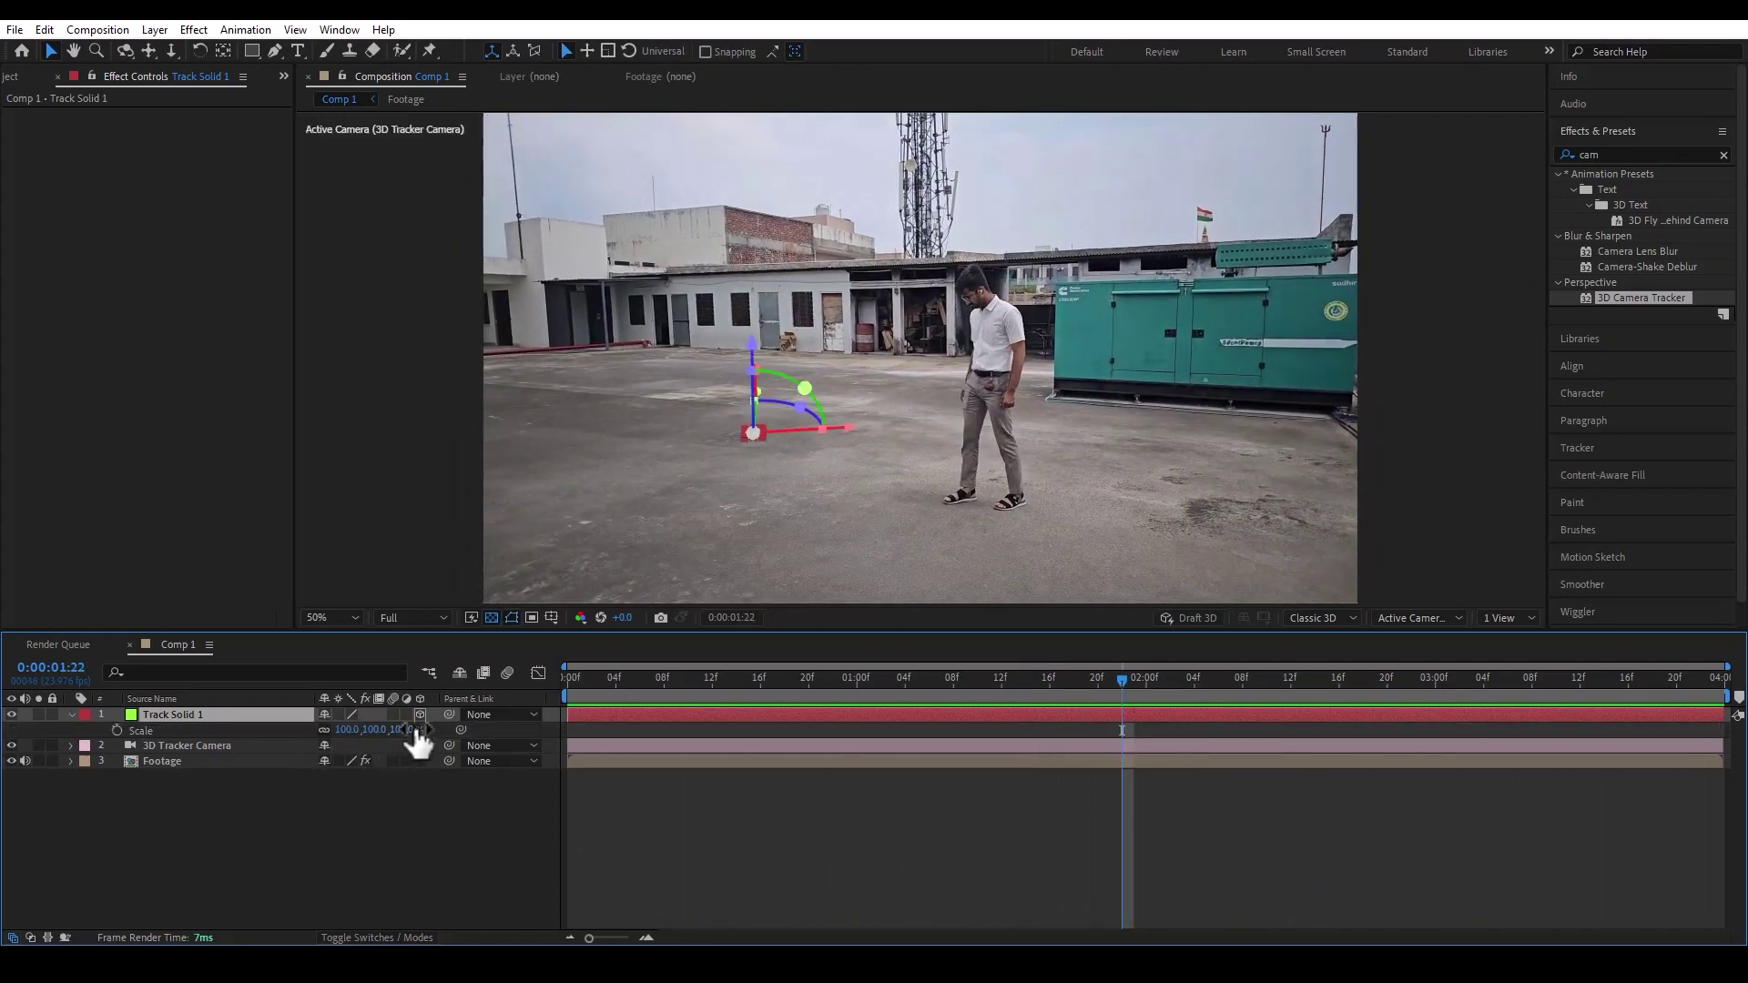
left_click_drag(409, 731, 432, 731)
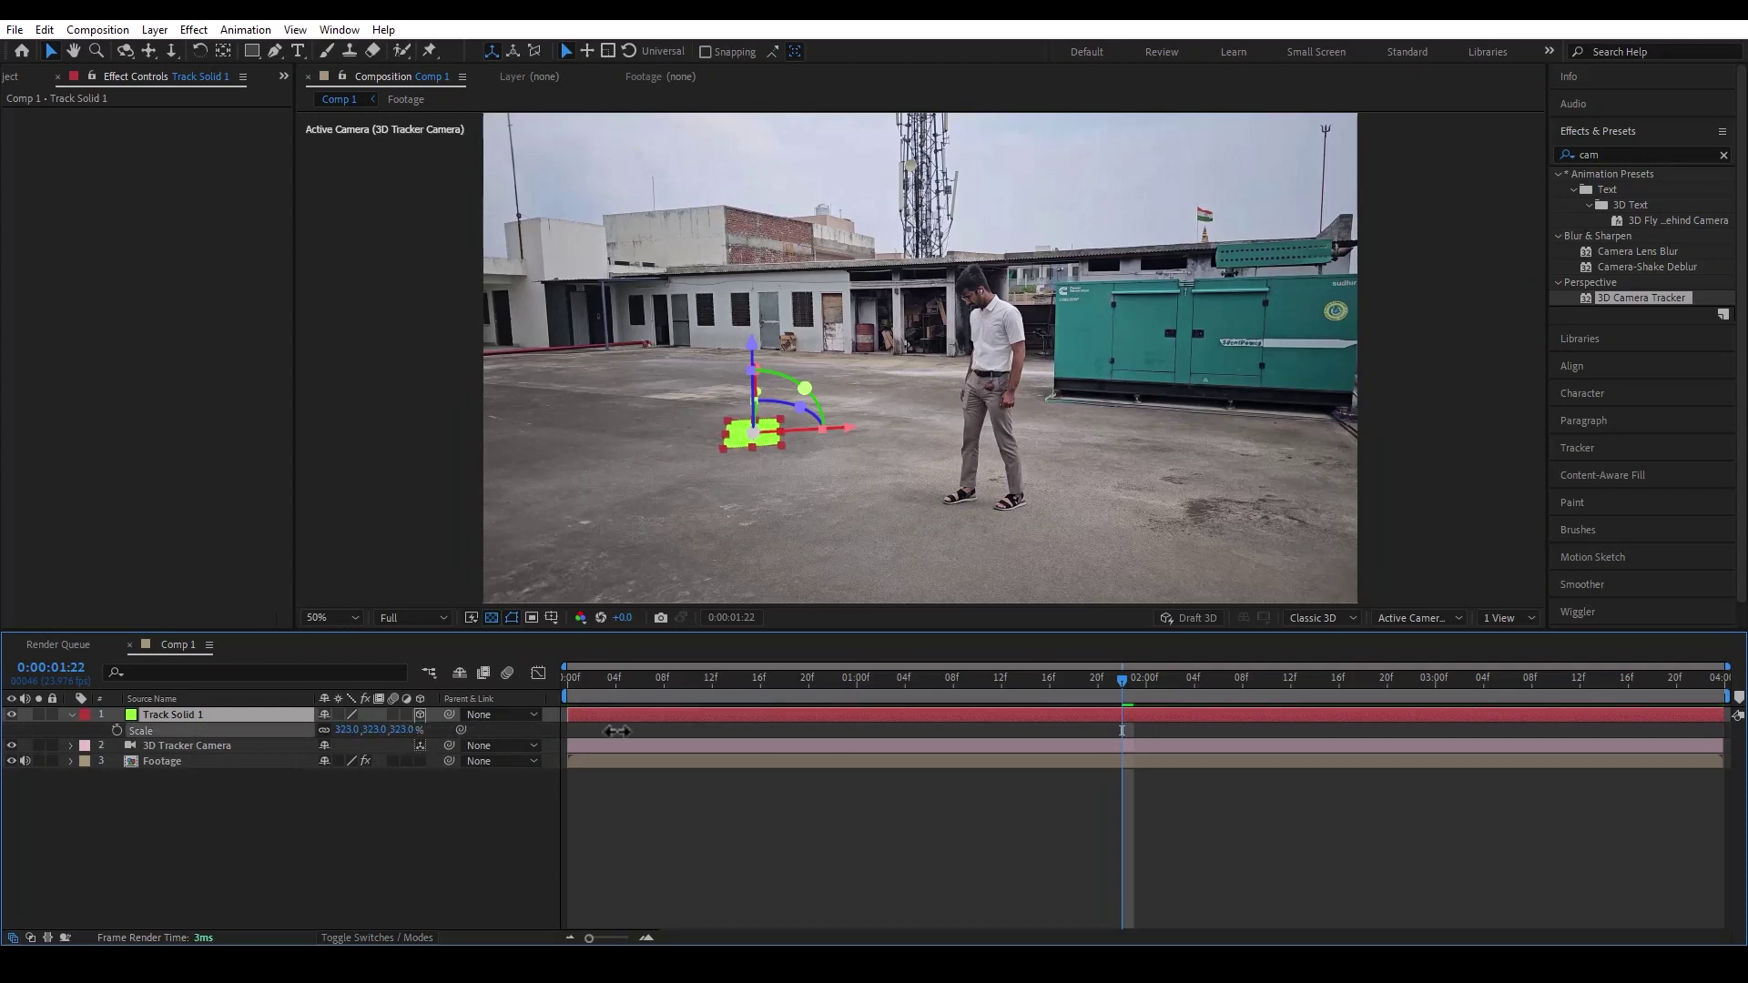
left_click_drag(678, 733, 1264, 745)
key("space")
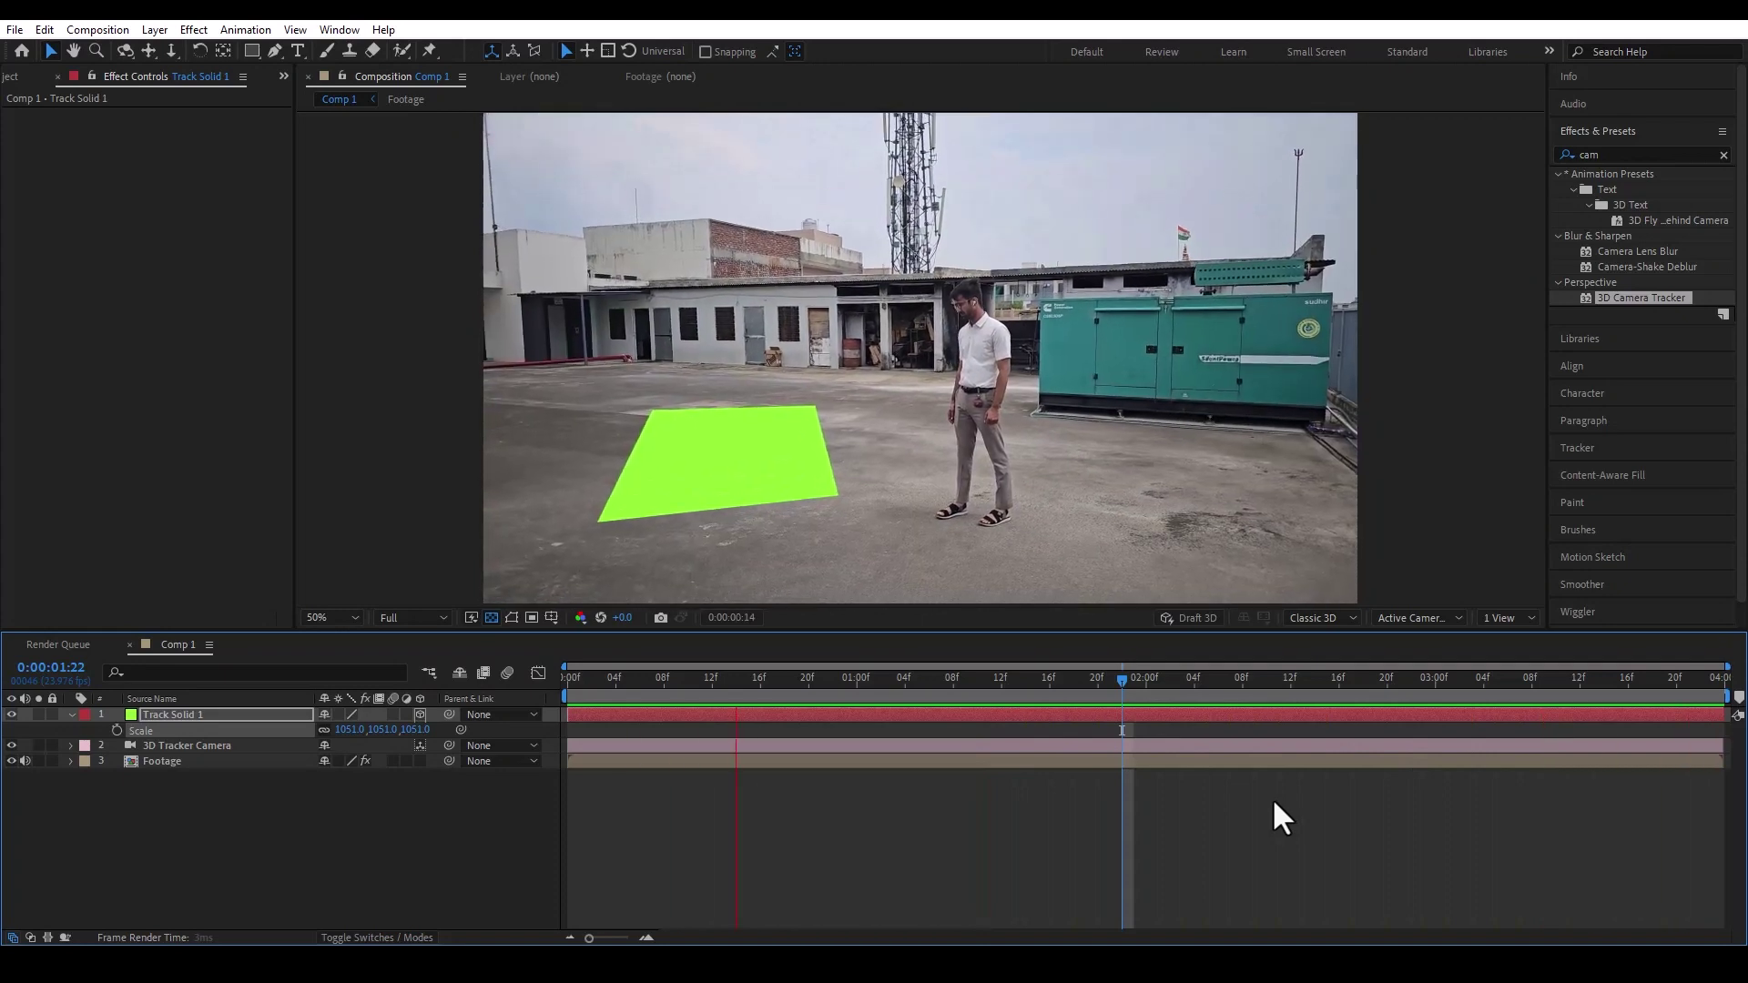
- Import the Ground Cracks Side (427) HD clip from the Downloads folder into the project
left_click(5, 76)
key("alt+Tab")
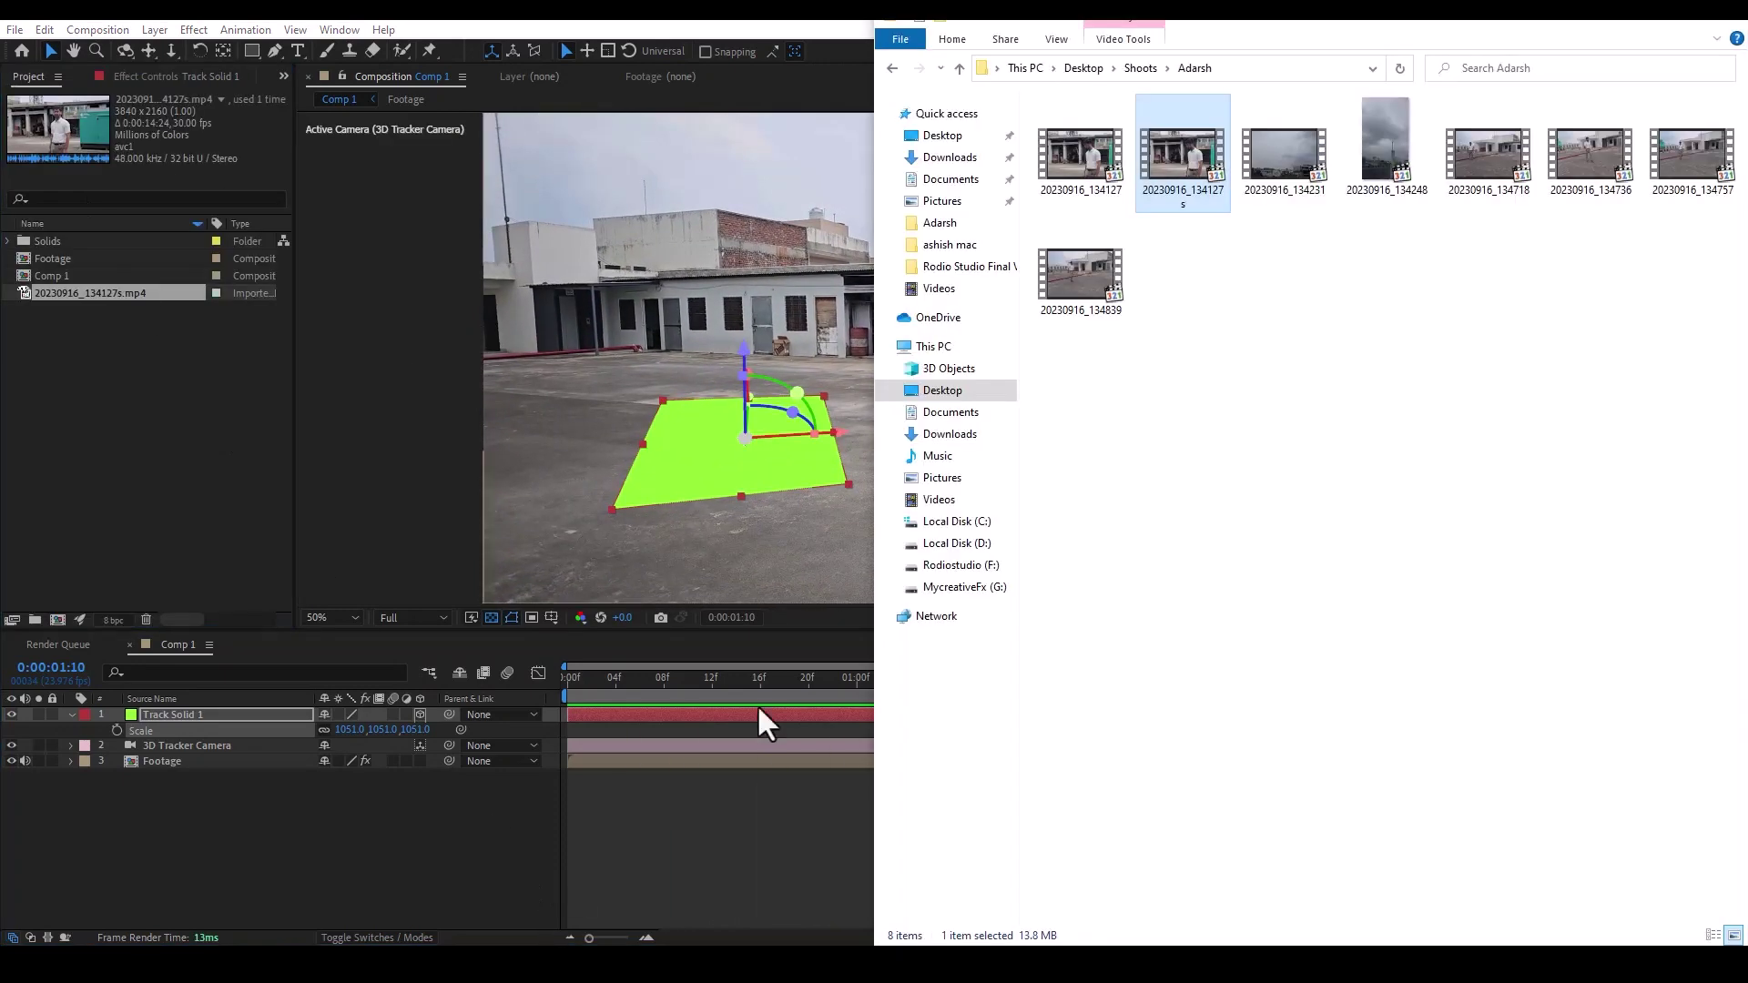
left_click(951, 158)
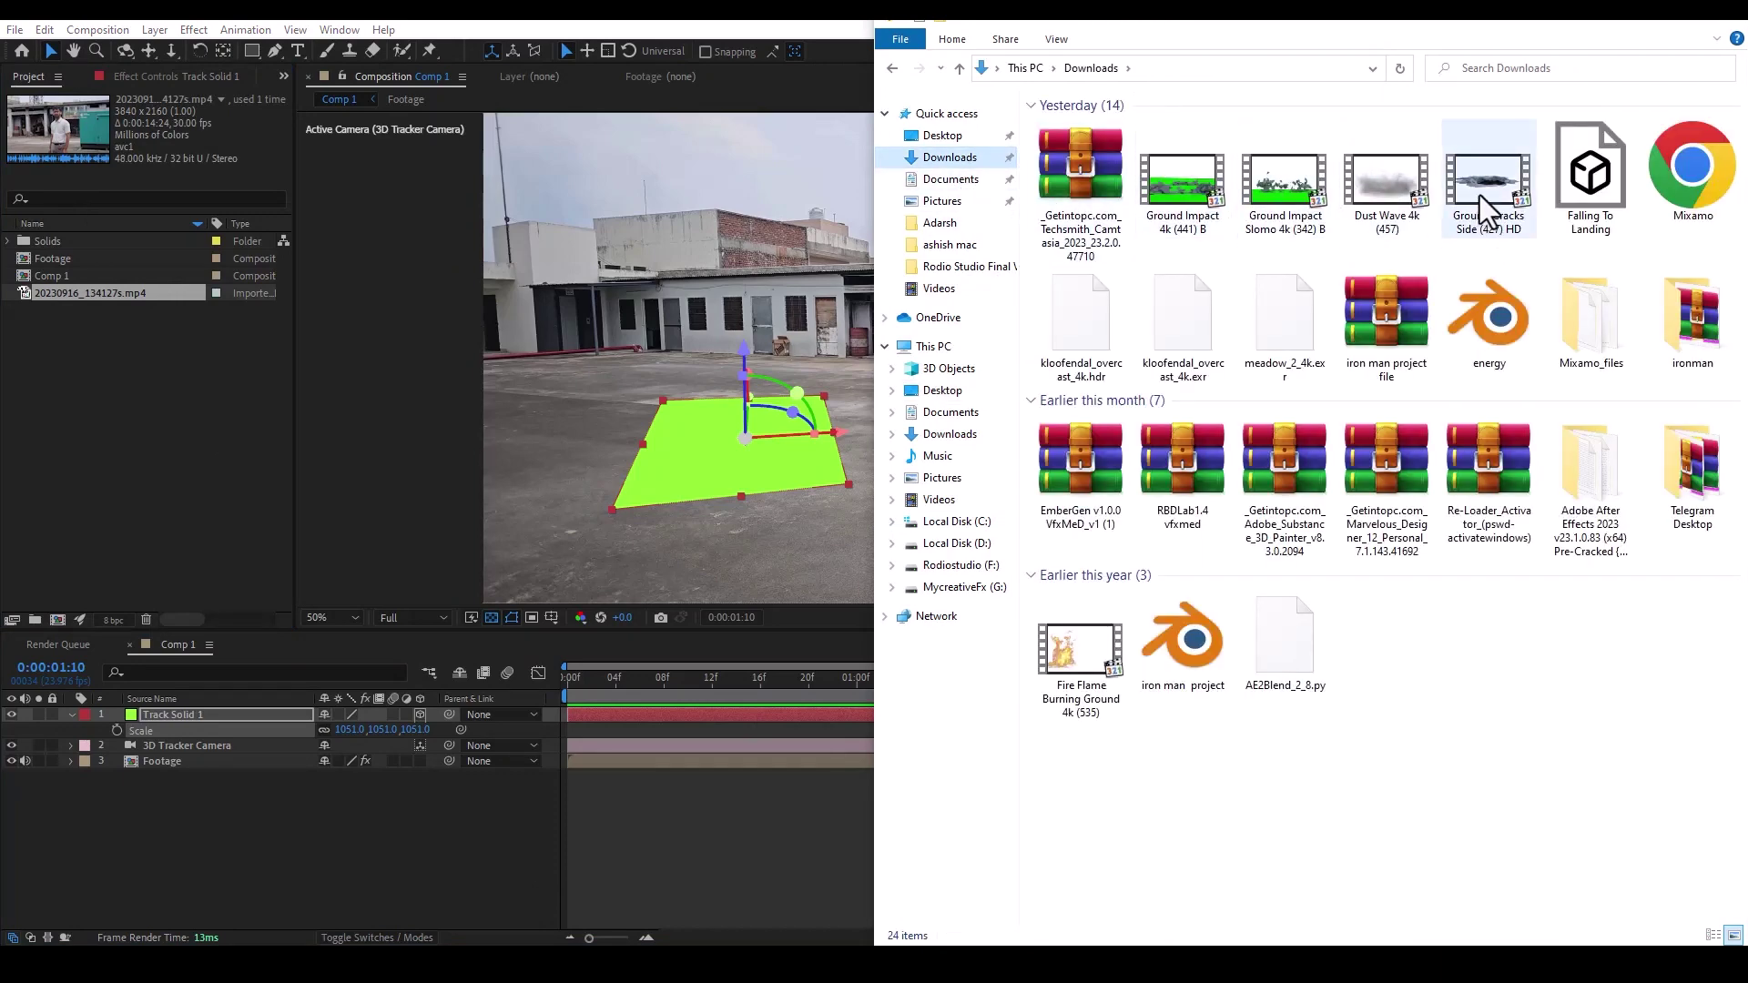
left_click_drag(1478, 195, 150, 444)
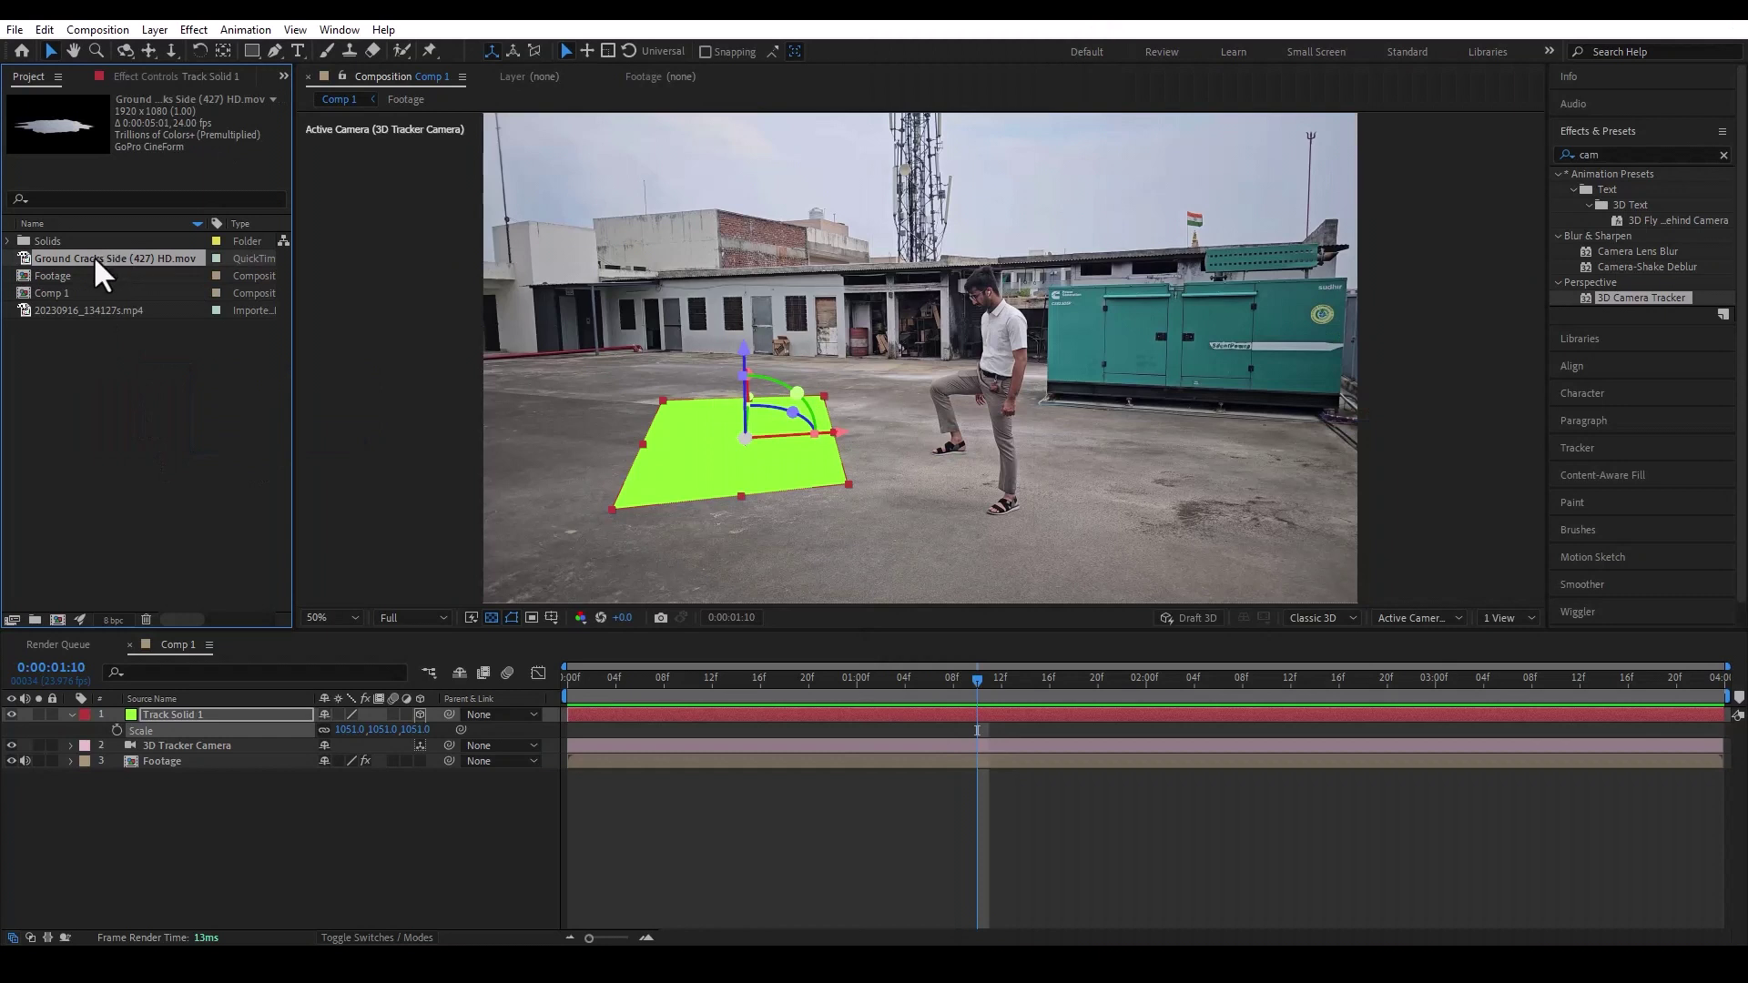
- Try replacing Track Solid 1 with the Ground Cracks Side (427) HD clip at its current scale and preview it
left_click_drag(690, 407, 733, 445)
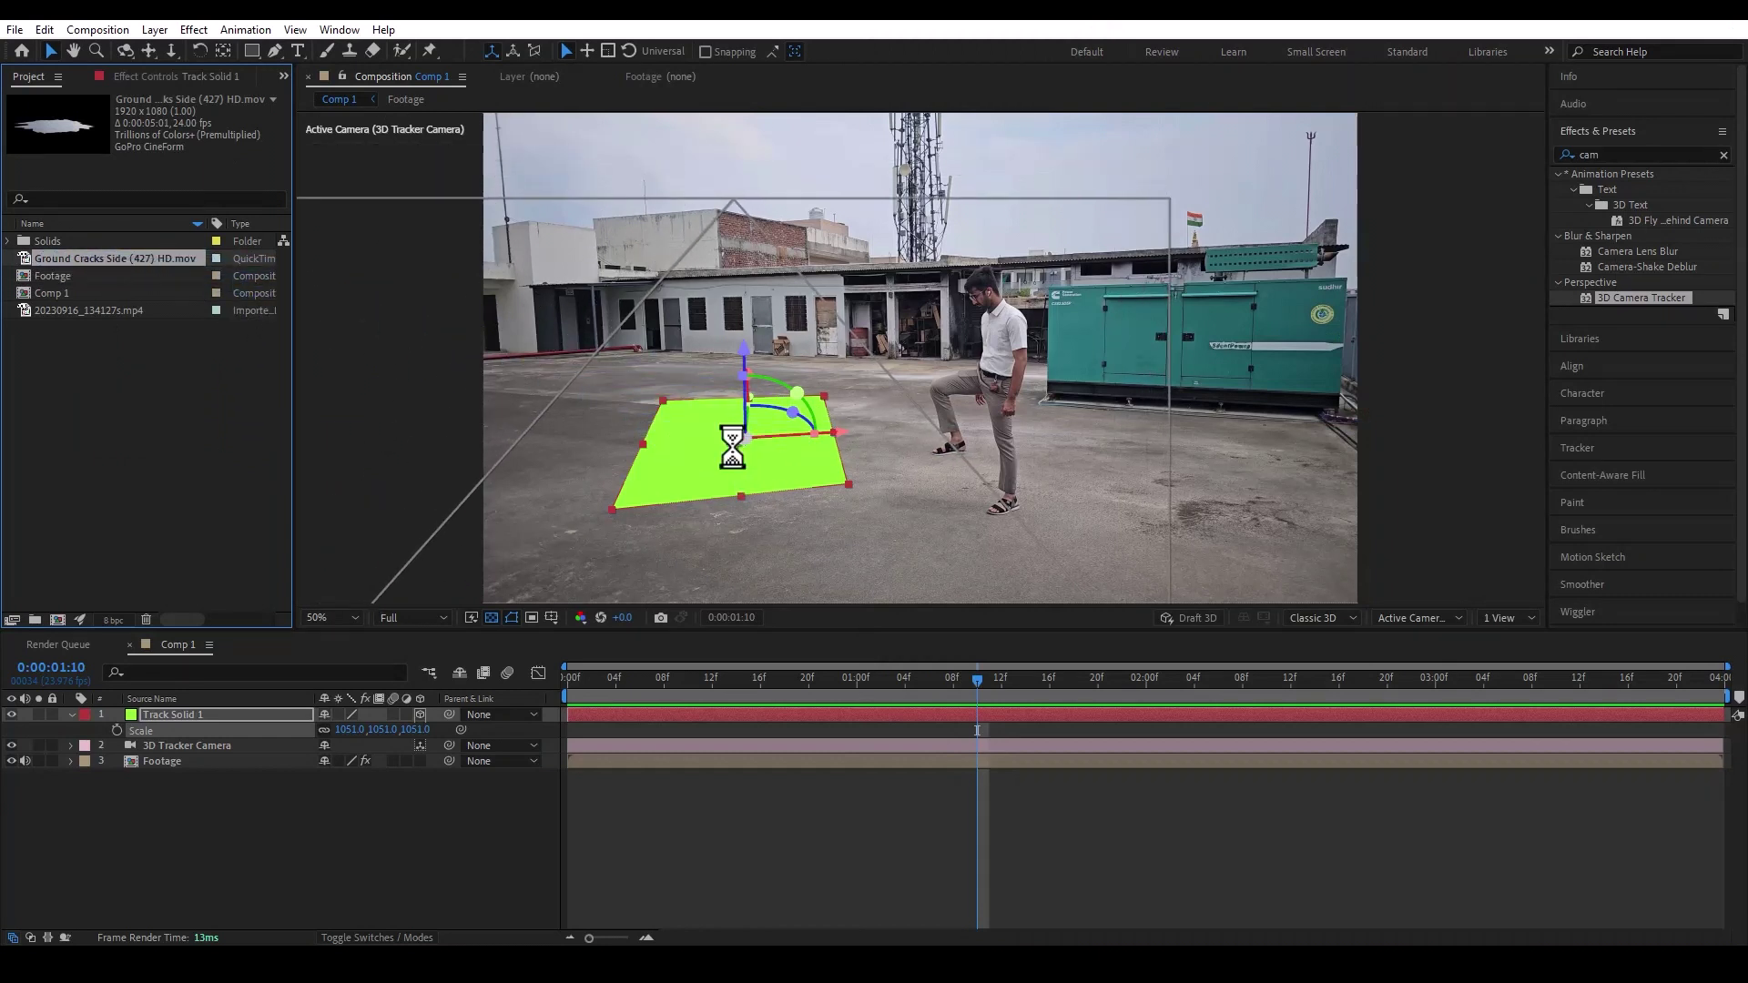
key("ctrl+z")
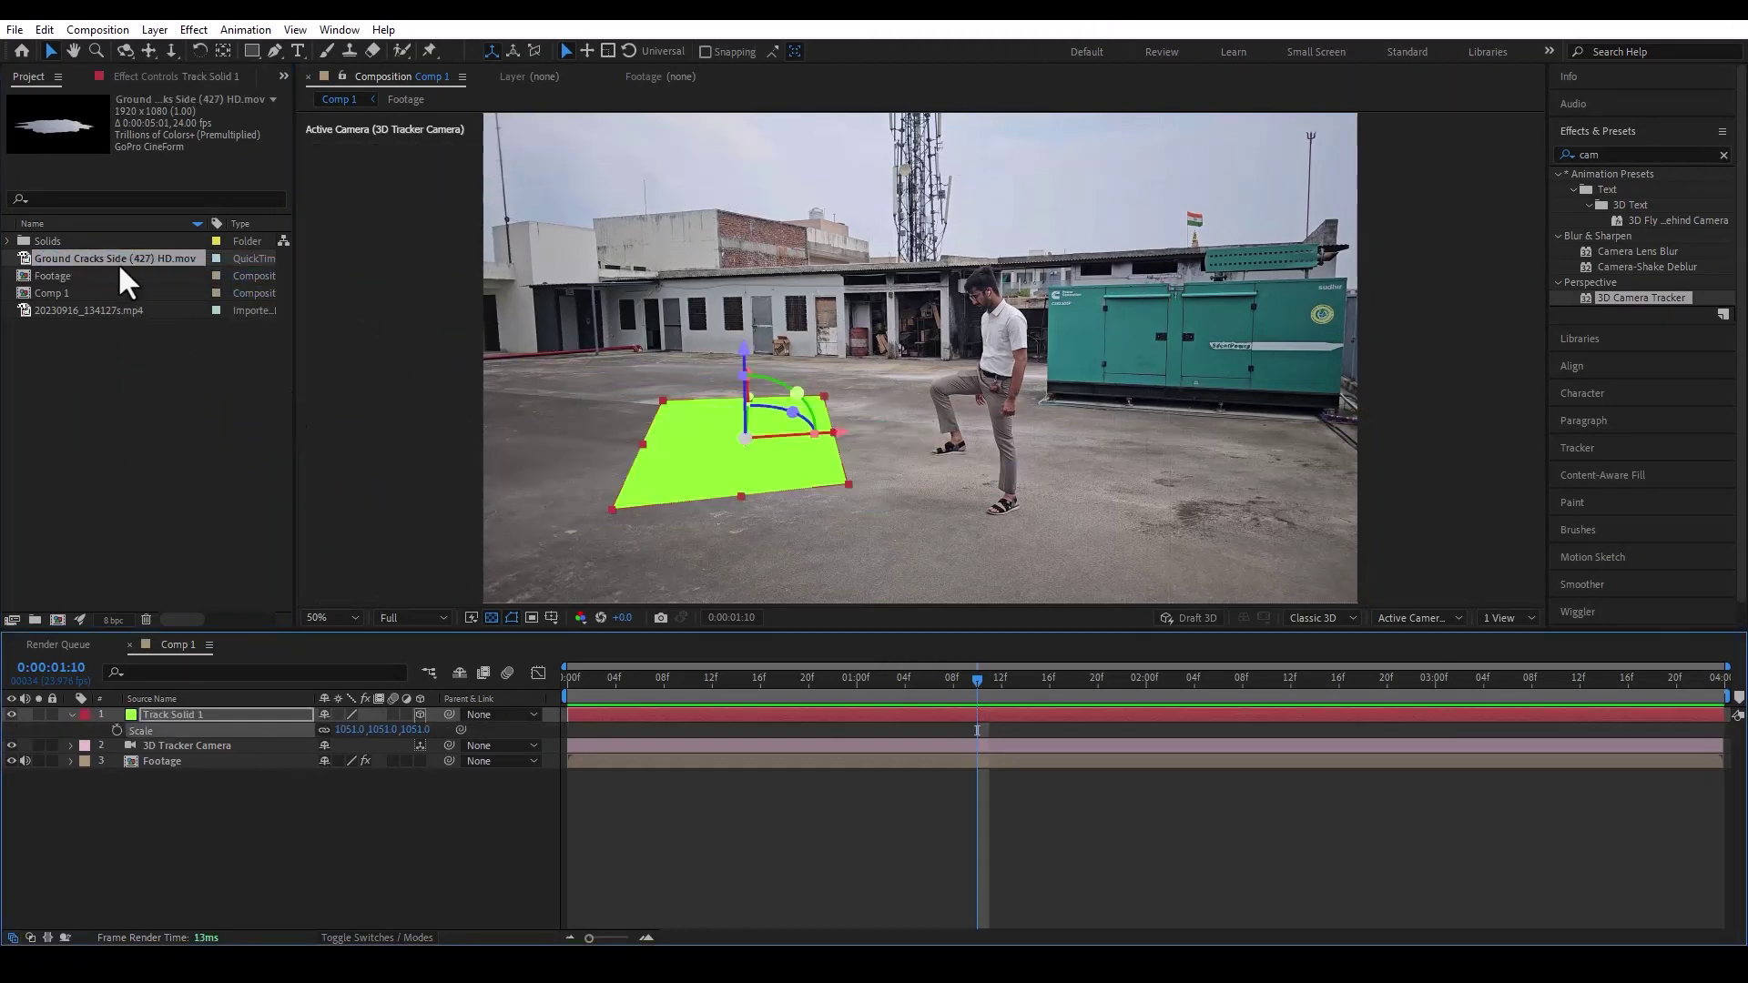
left_click_drag(116, 257, 714, 434)
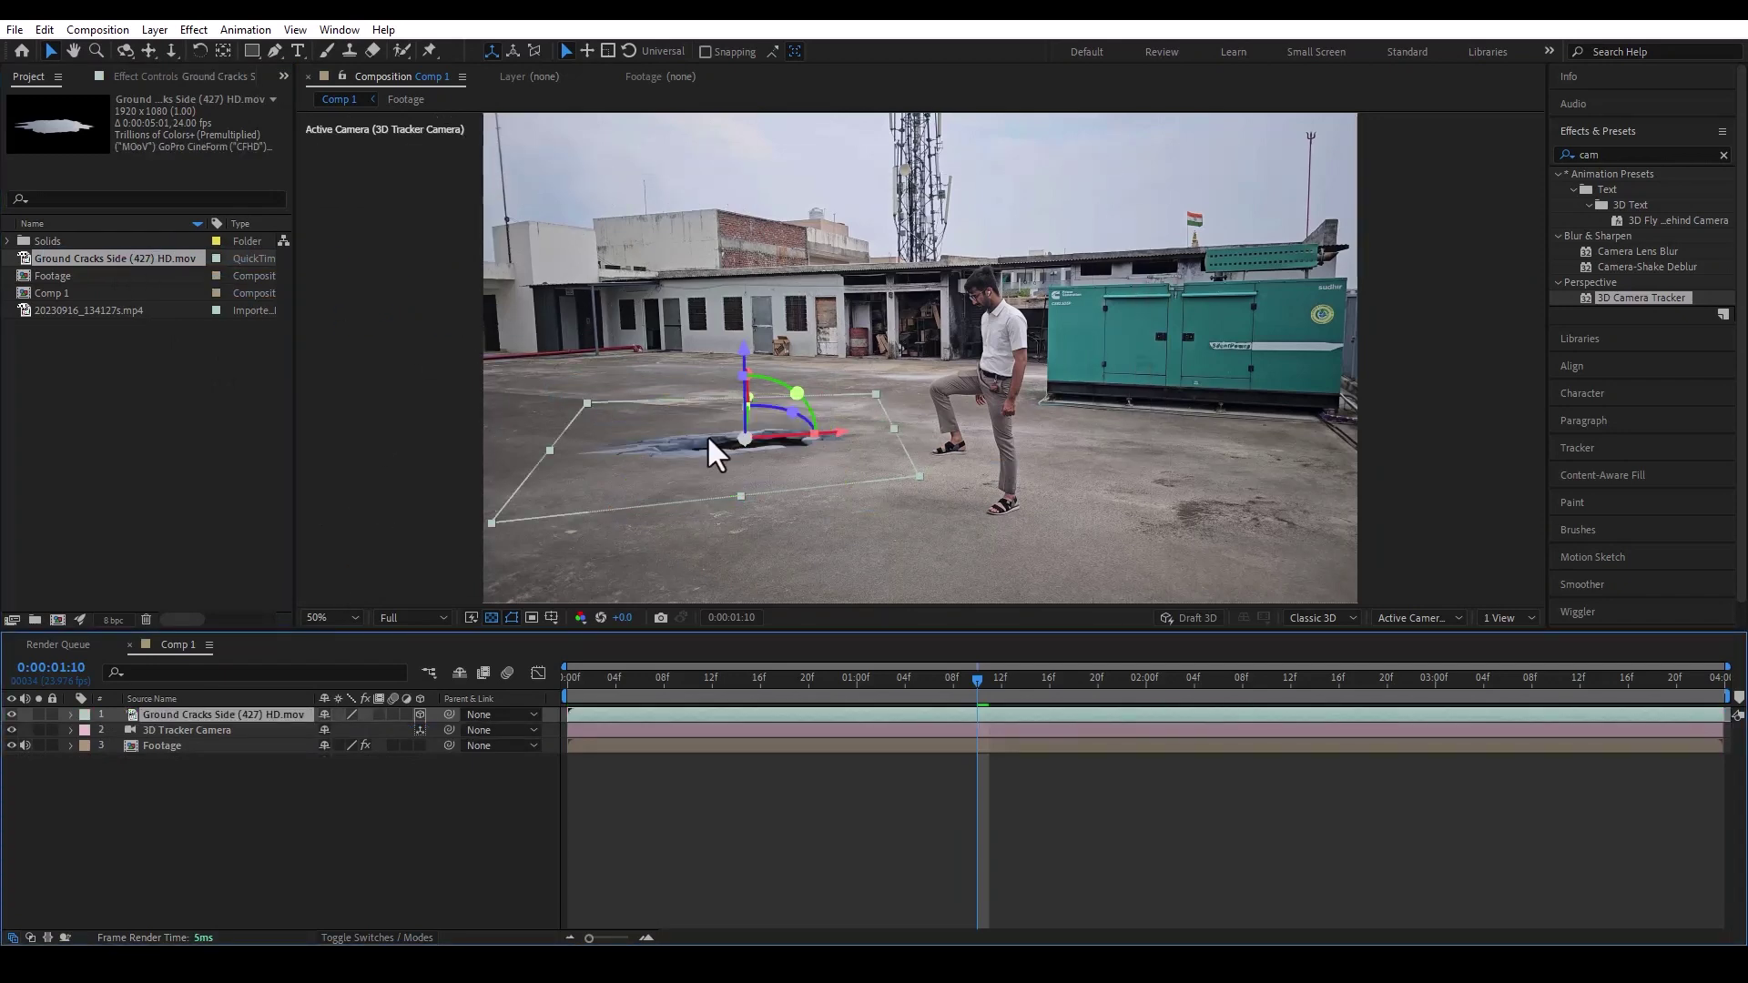
key("space")
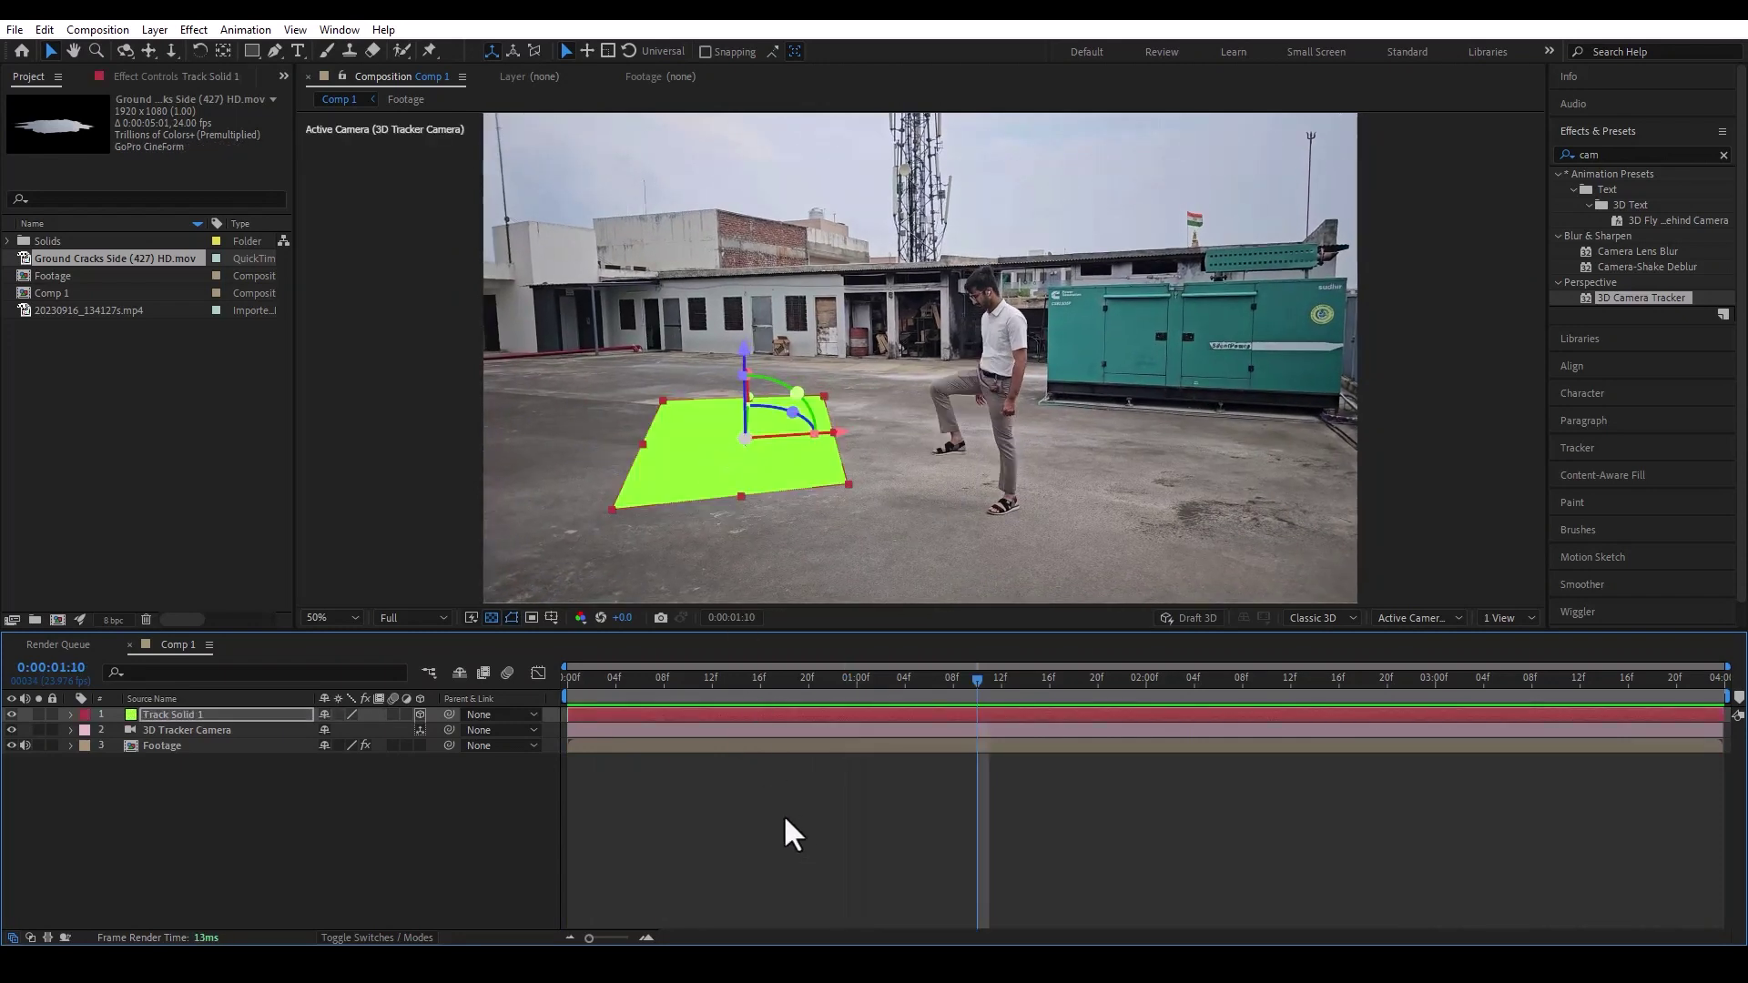
- Increase the scale of Track Solid 1 uniformly to 1393% and play back the composition
left_click(790, 833)
left_click(83, 474)
left_click(731, 699)
key("Home")
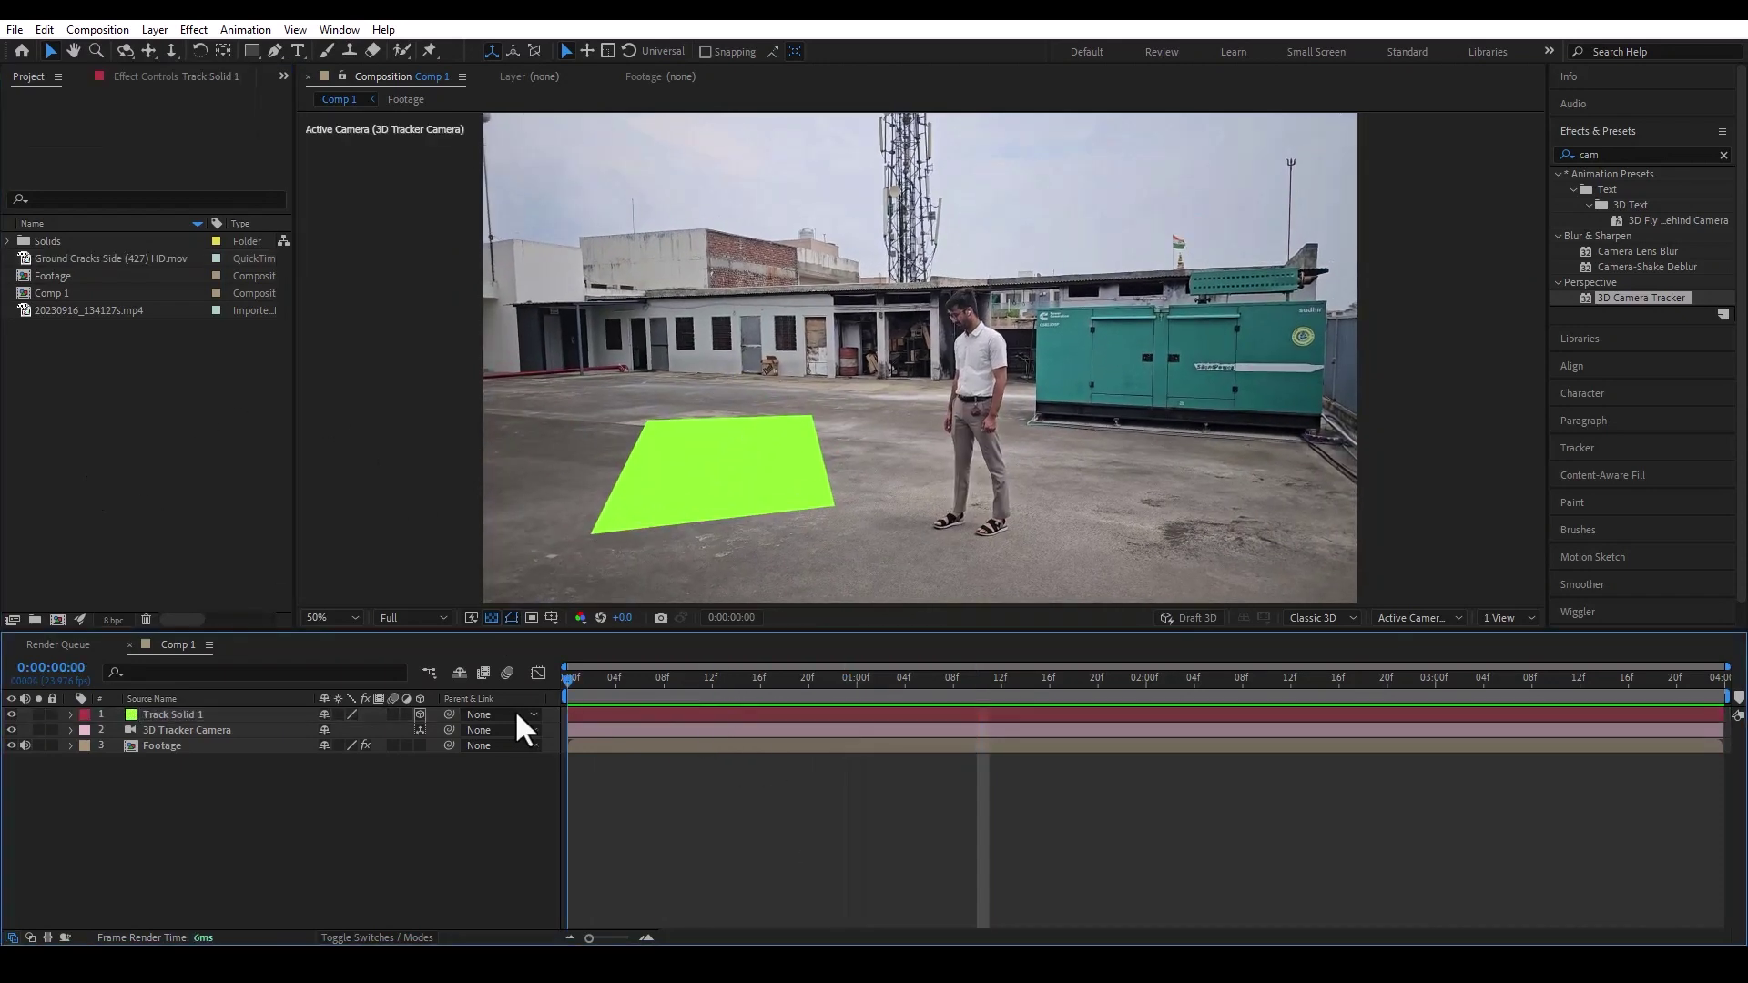
left_click_drag(570, 677, 739, 681)
left_click(289, 716)
key("s")
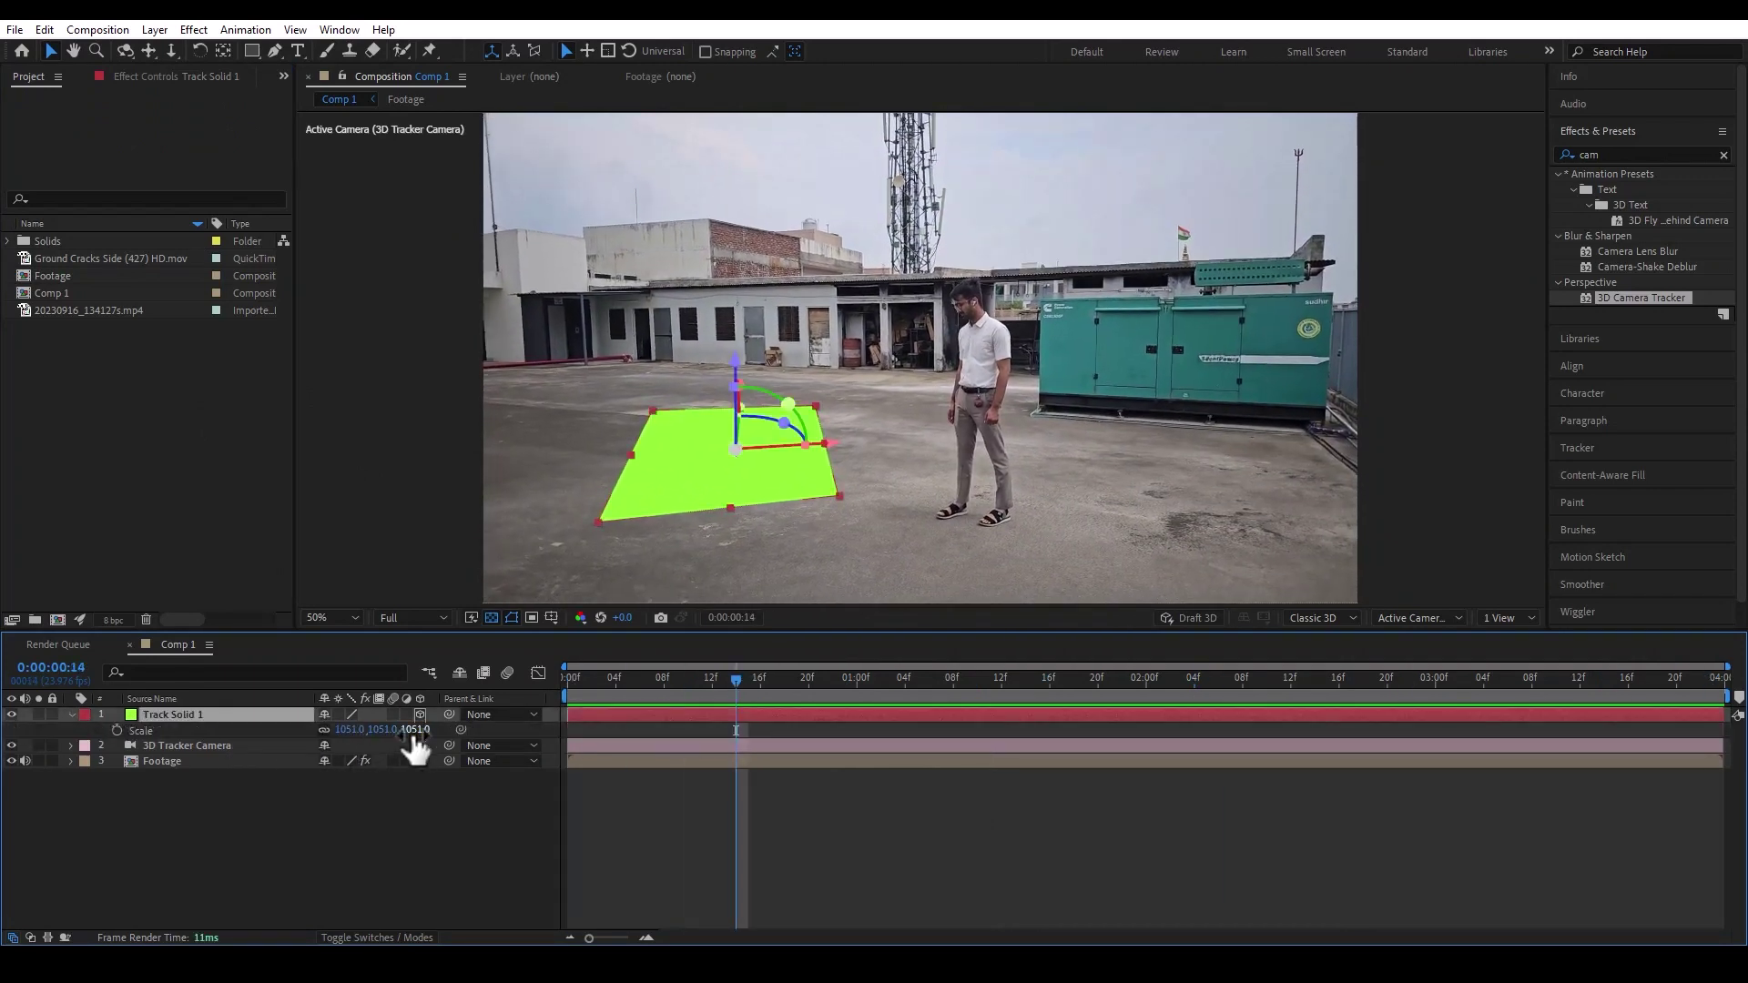
key("space")
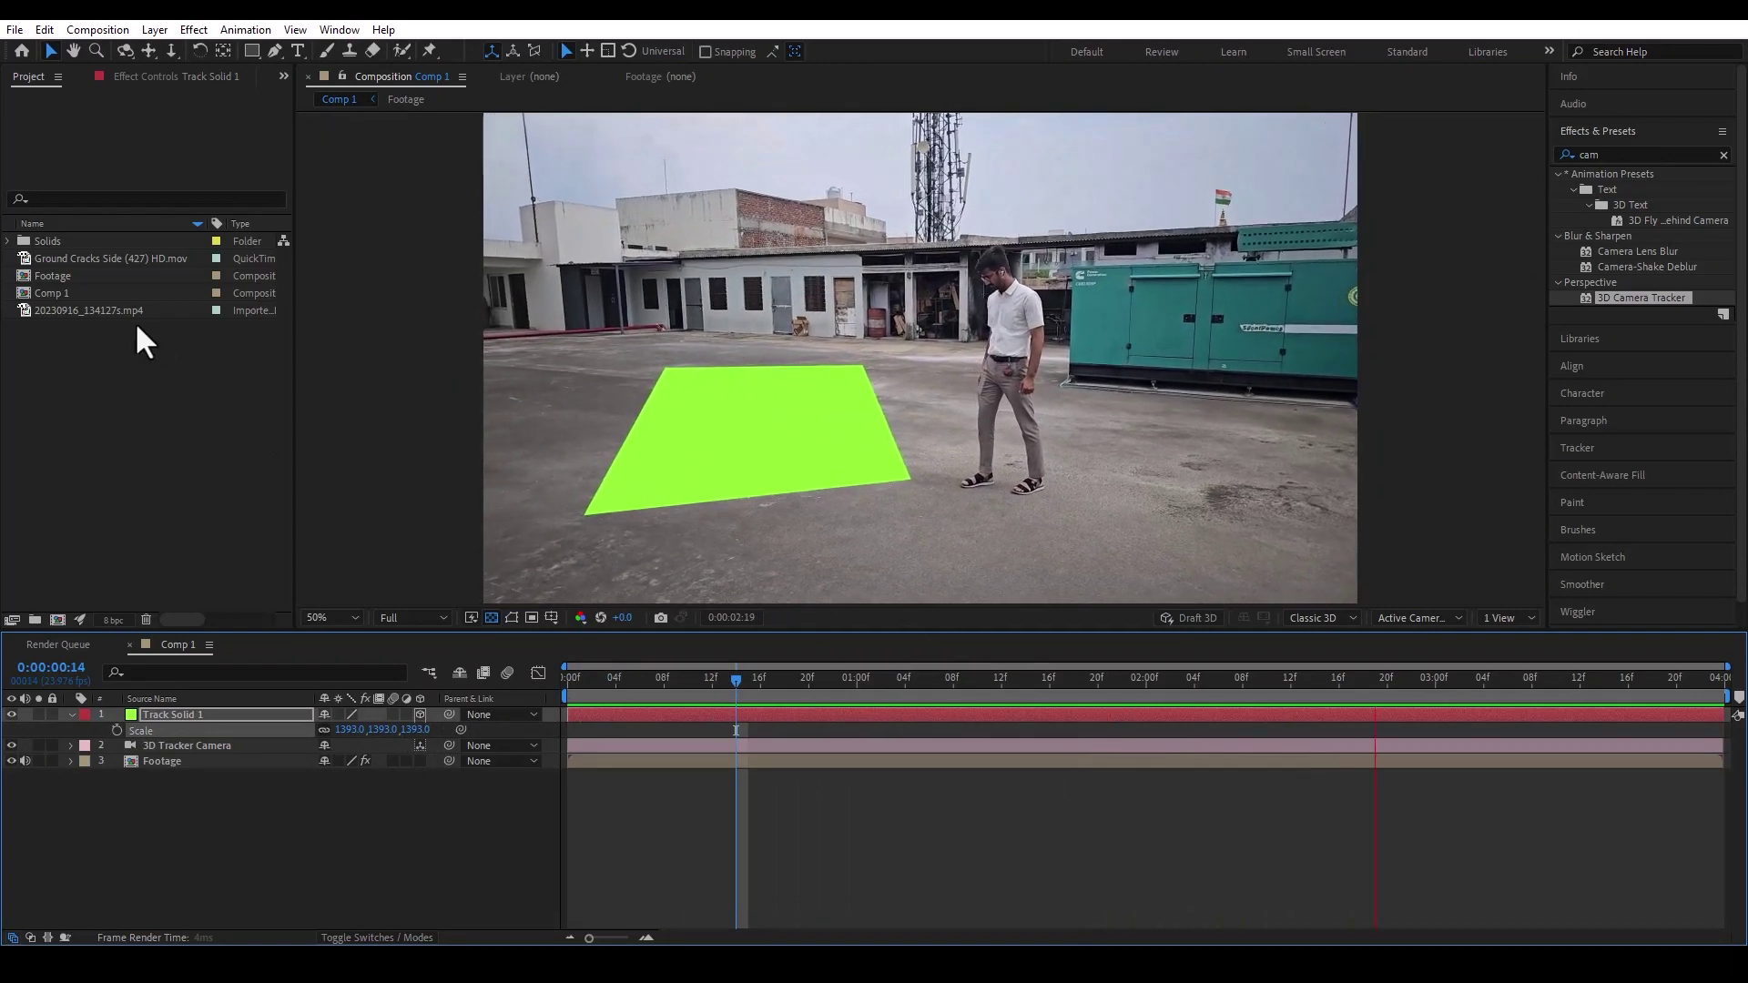
- Replace Track Solid 1 with the Ground Cracks Side (427) HD clip and preview the cracks on the ground
left_click(117, 257)
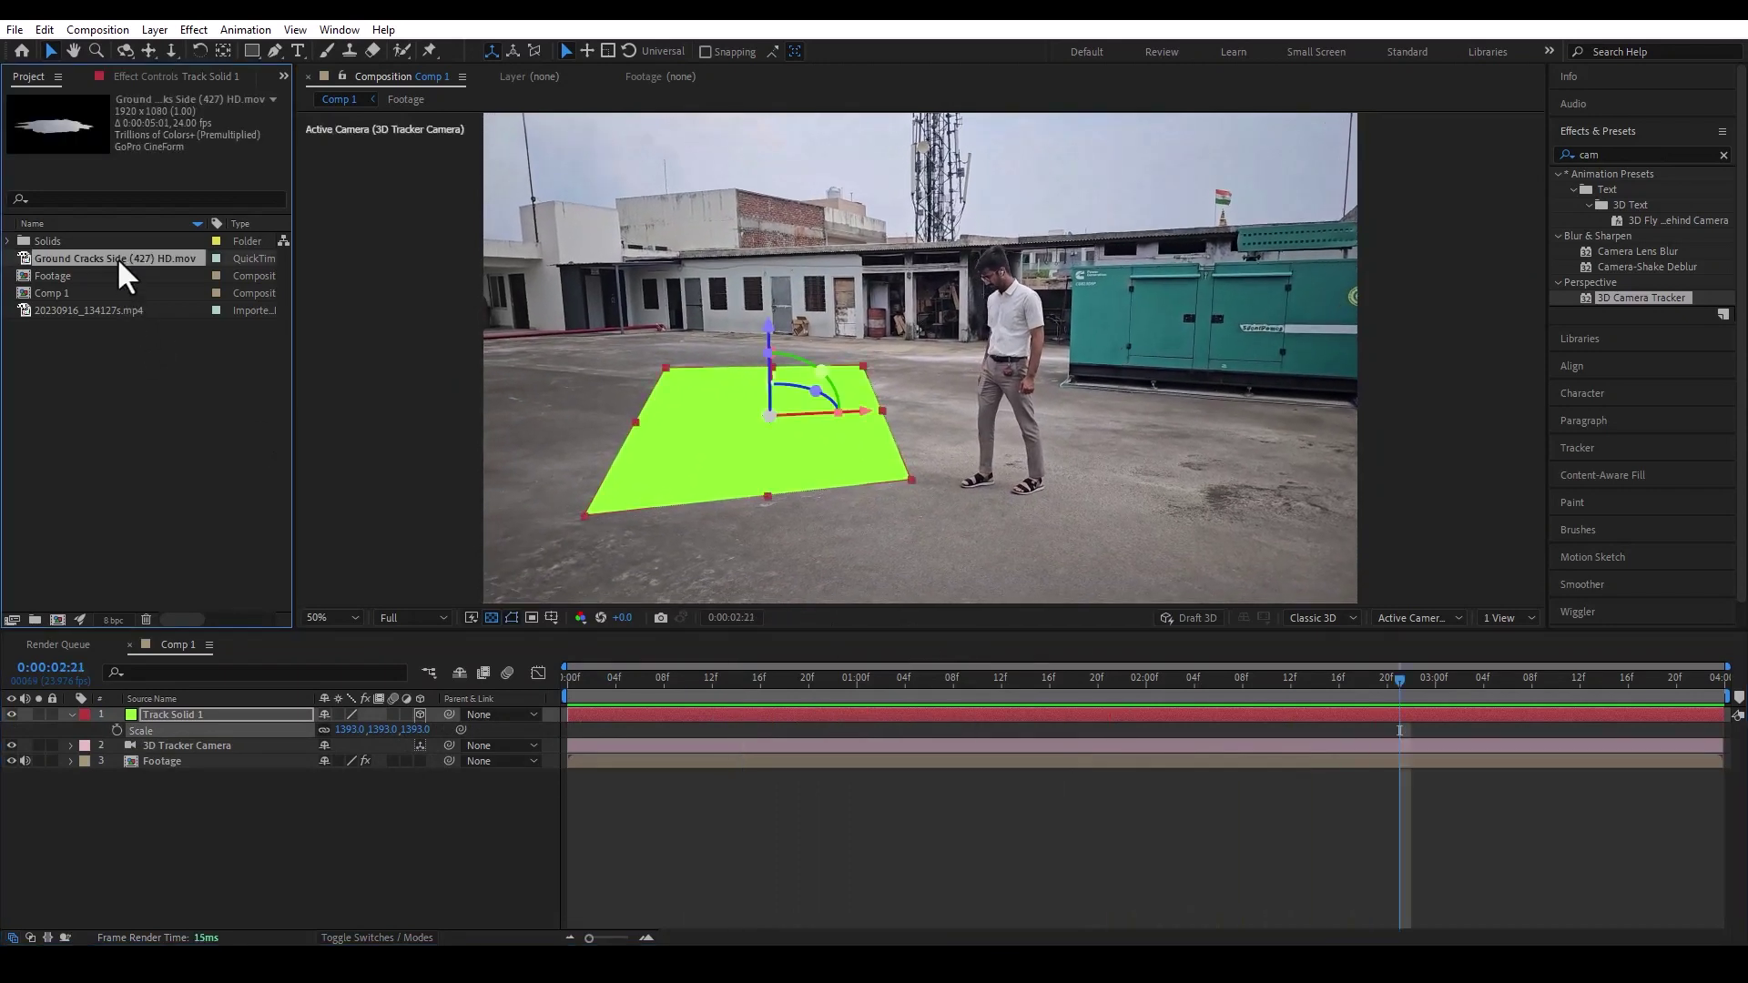
left_click_drag(116, 257, 771, 433)
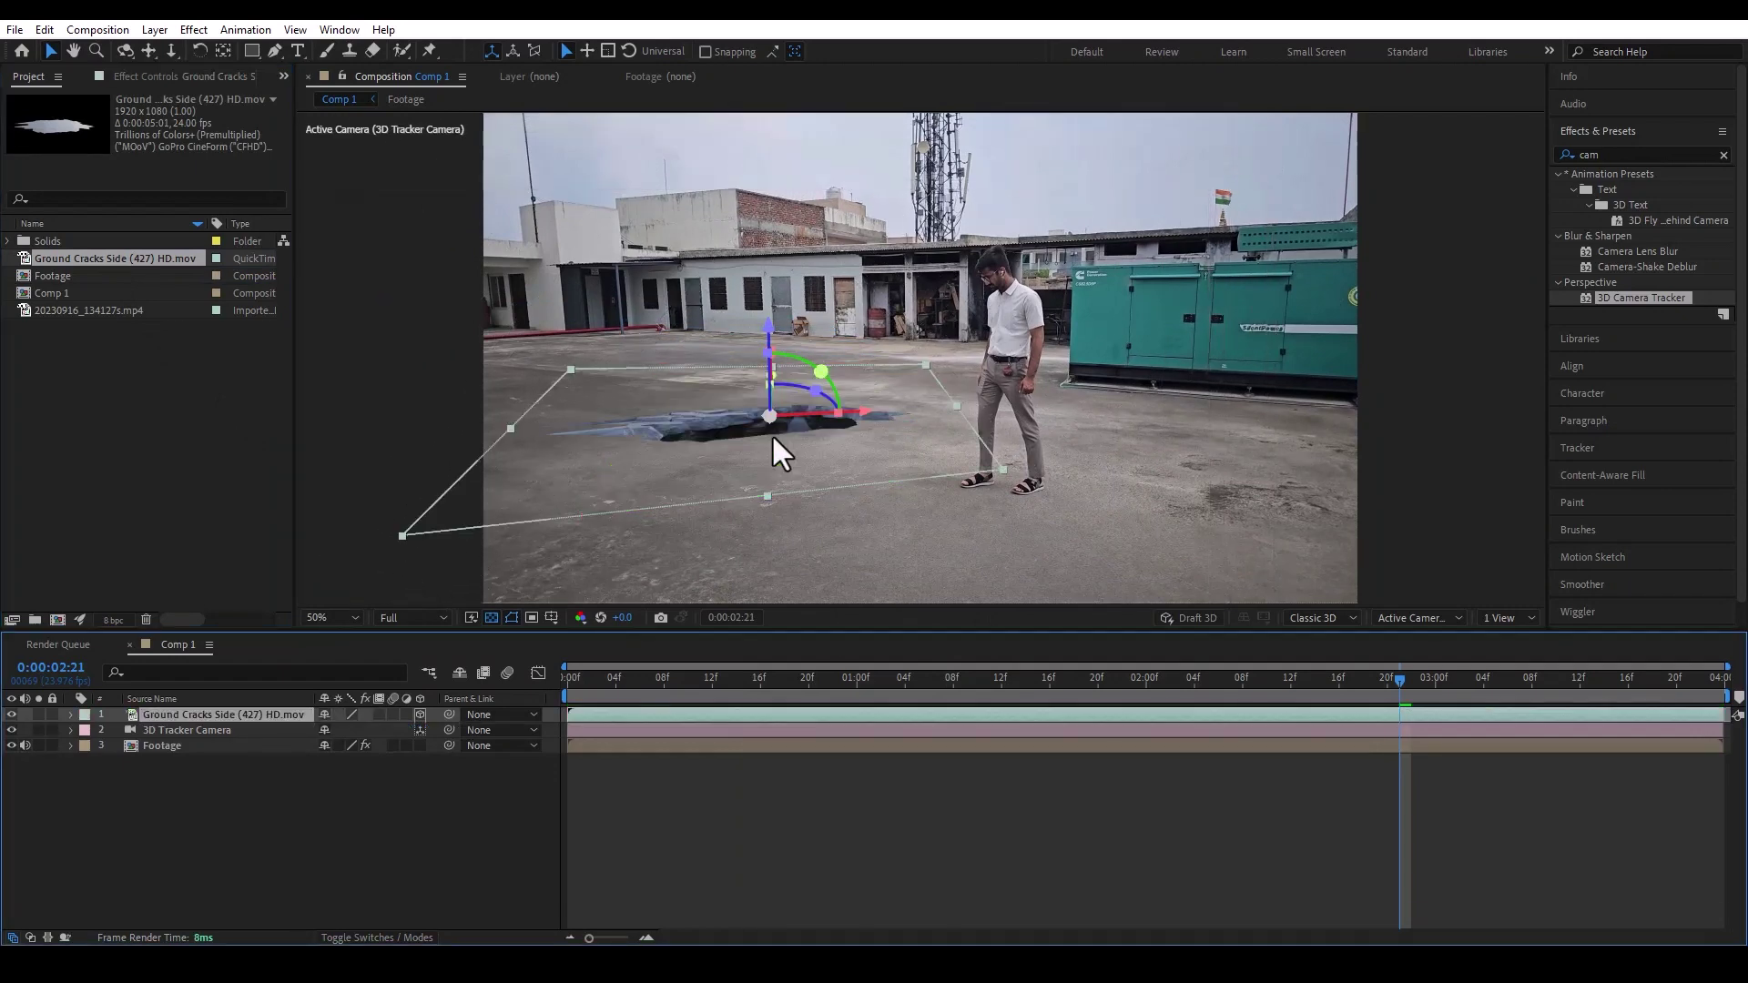
left_click(1057, 821)
key("space")
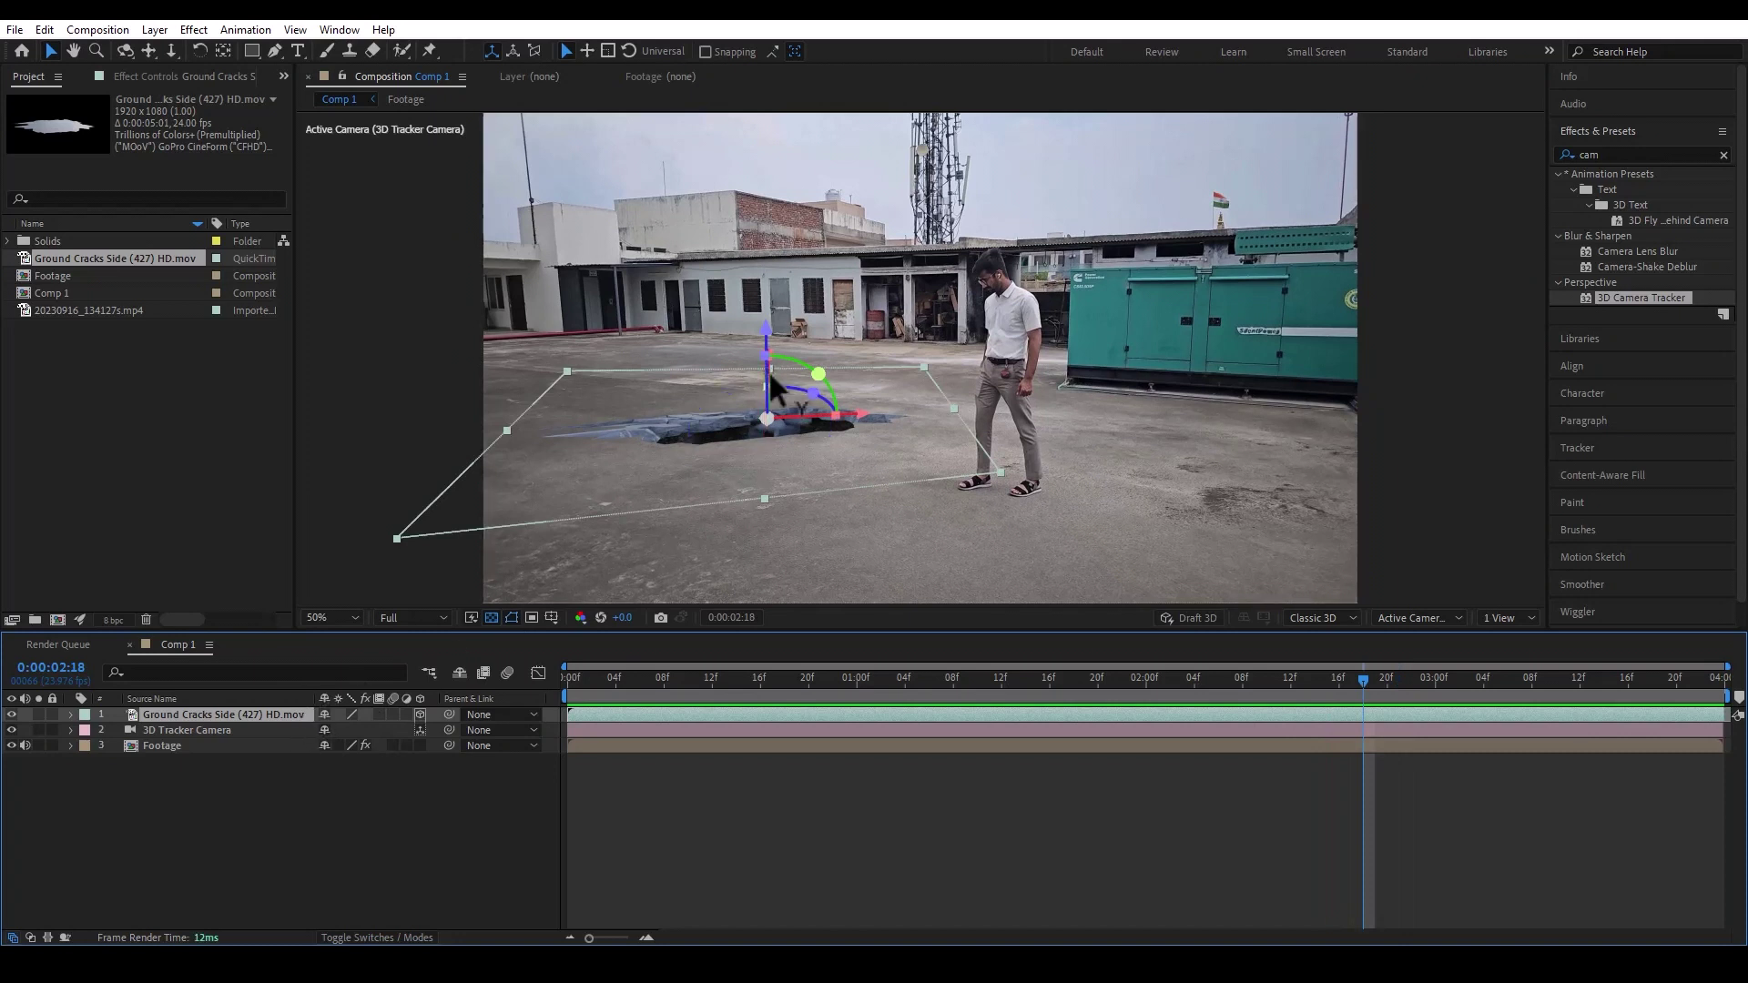
- Move the ground cracks layer along the ground plane toward the camera and check its rotation values
left_click_drag(770, 375, 774, 398)
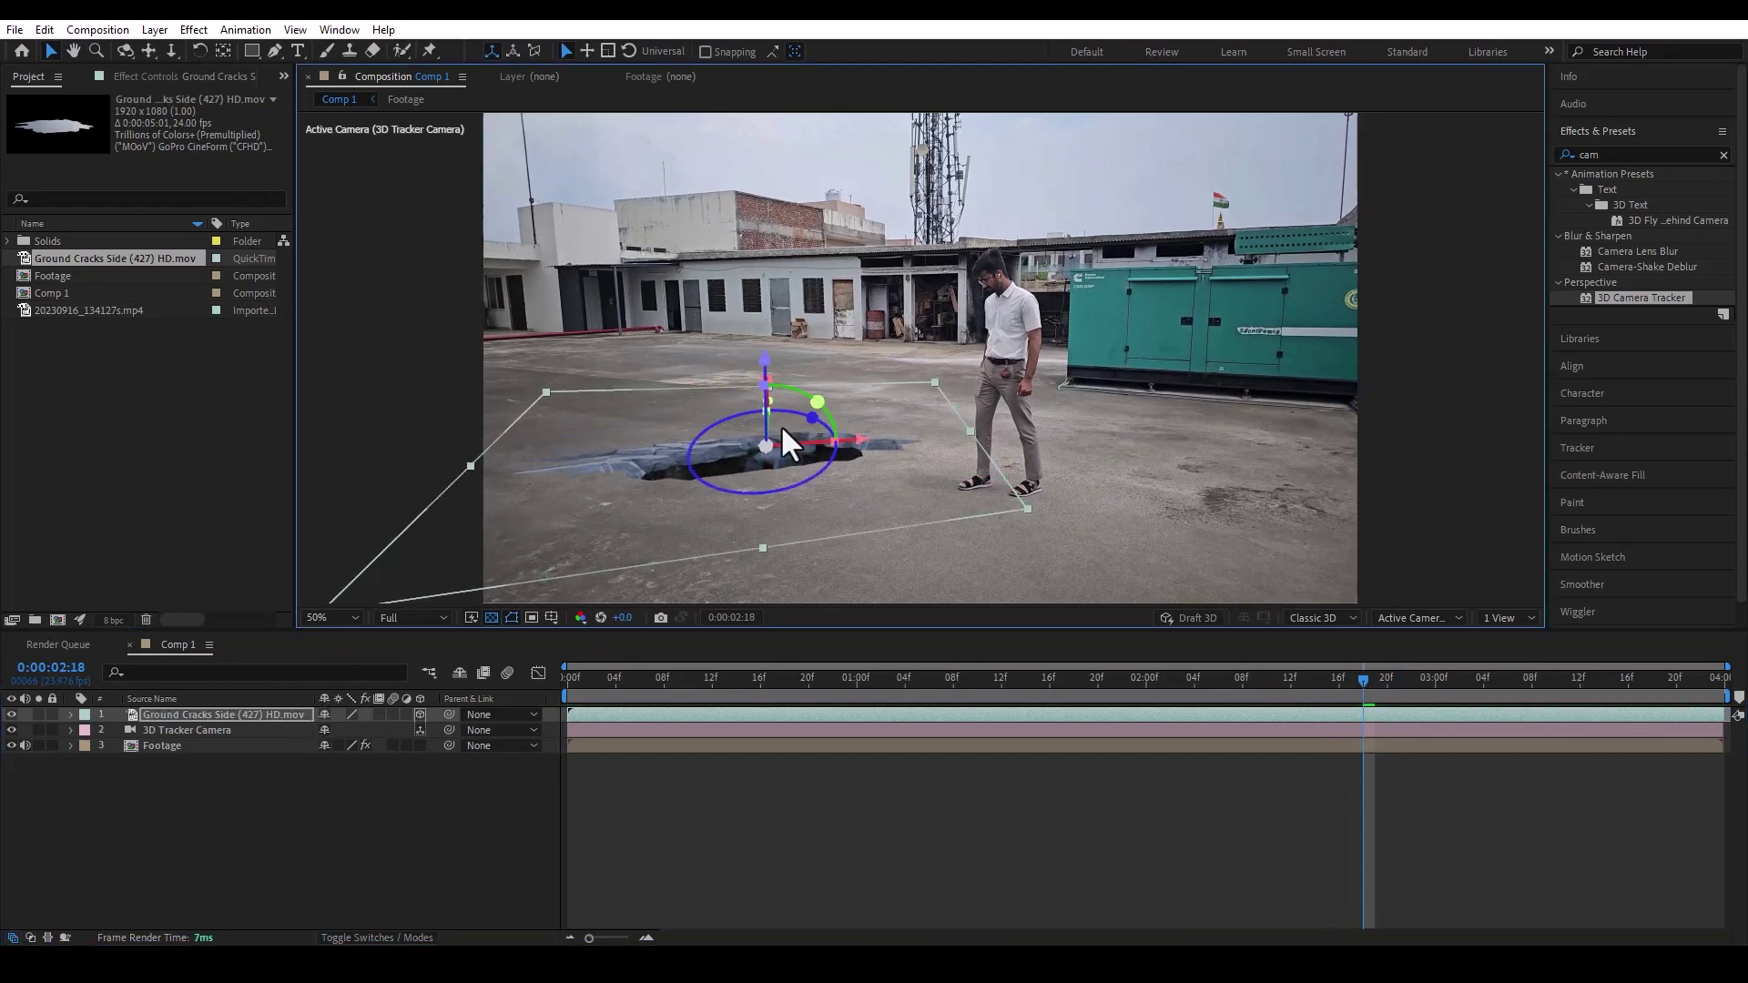
key("r")
left_click_drag(350, 761, 297, 761)
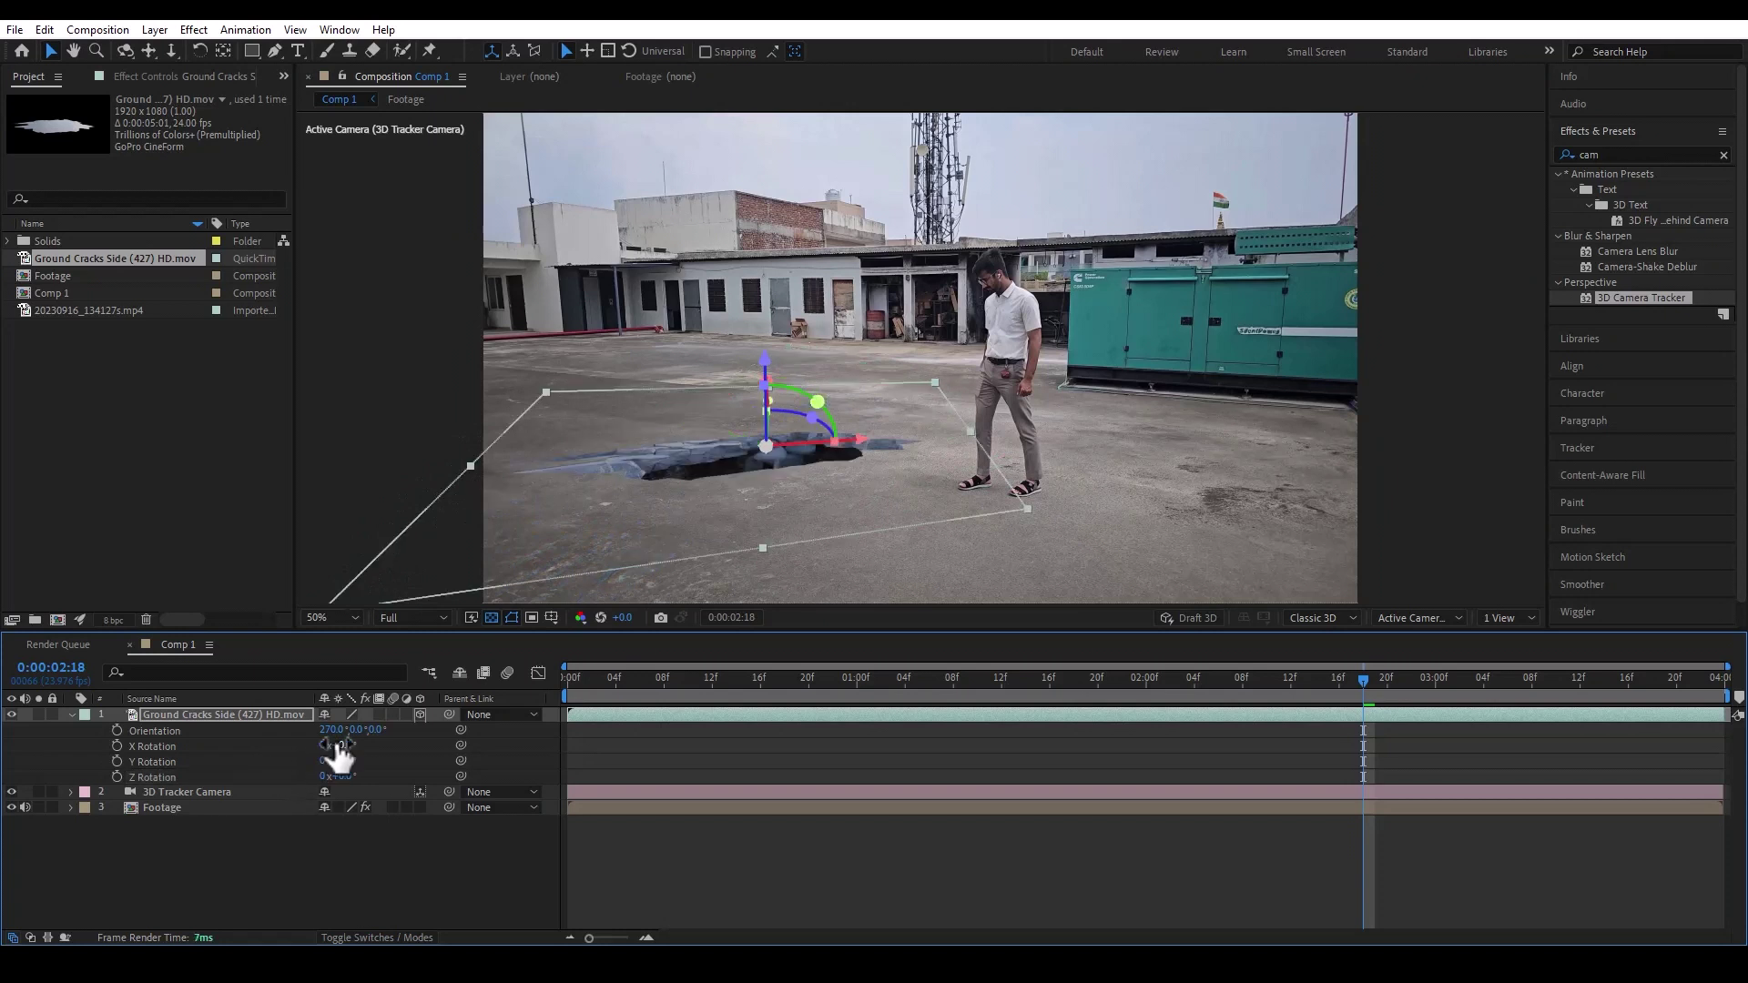
- Unlink the cracks layer's scale proportions, stretch only its Y scale to about 2470%, and preview the composition
key("s")
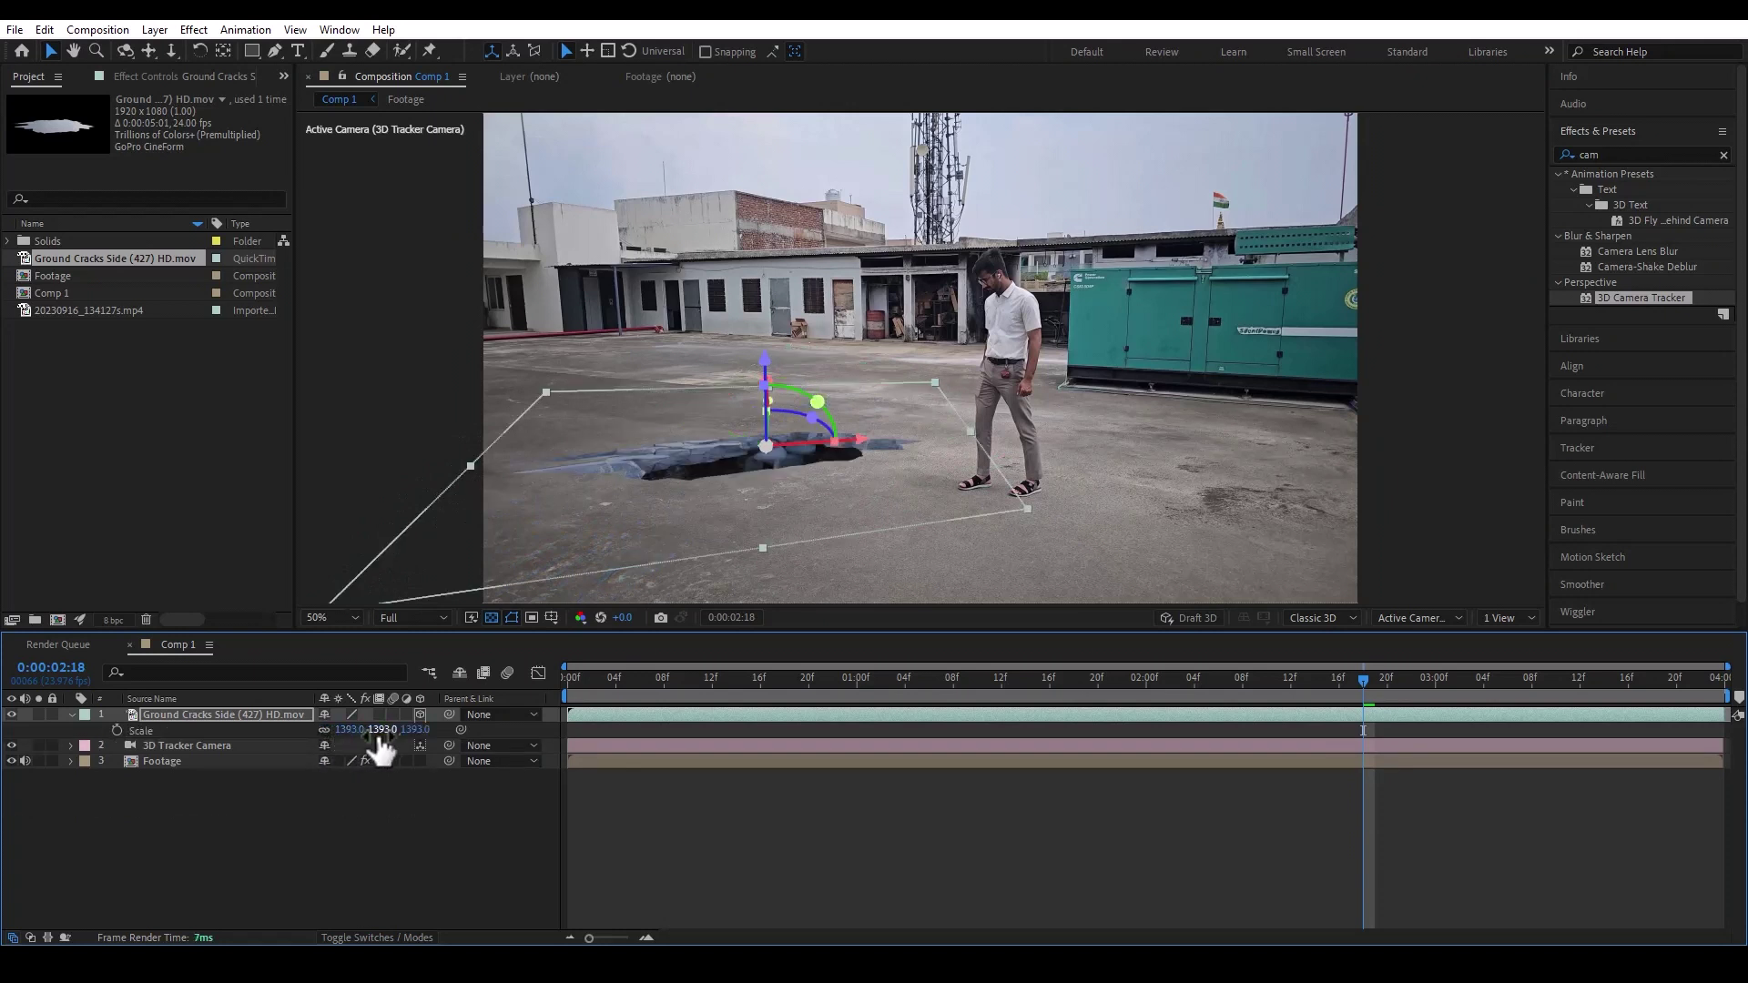
key("F2")
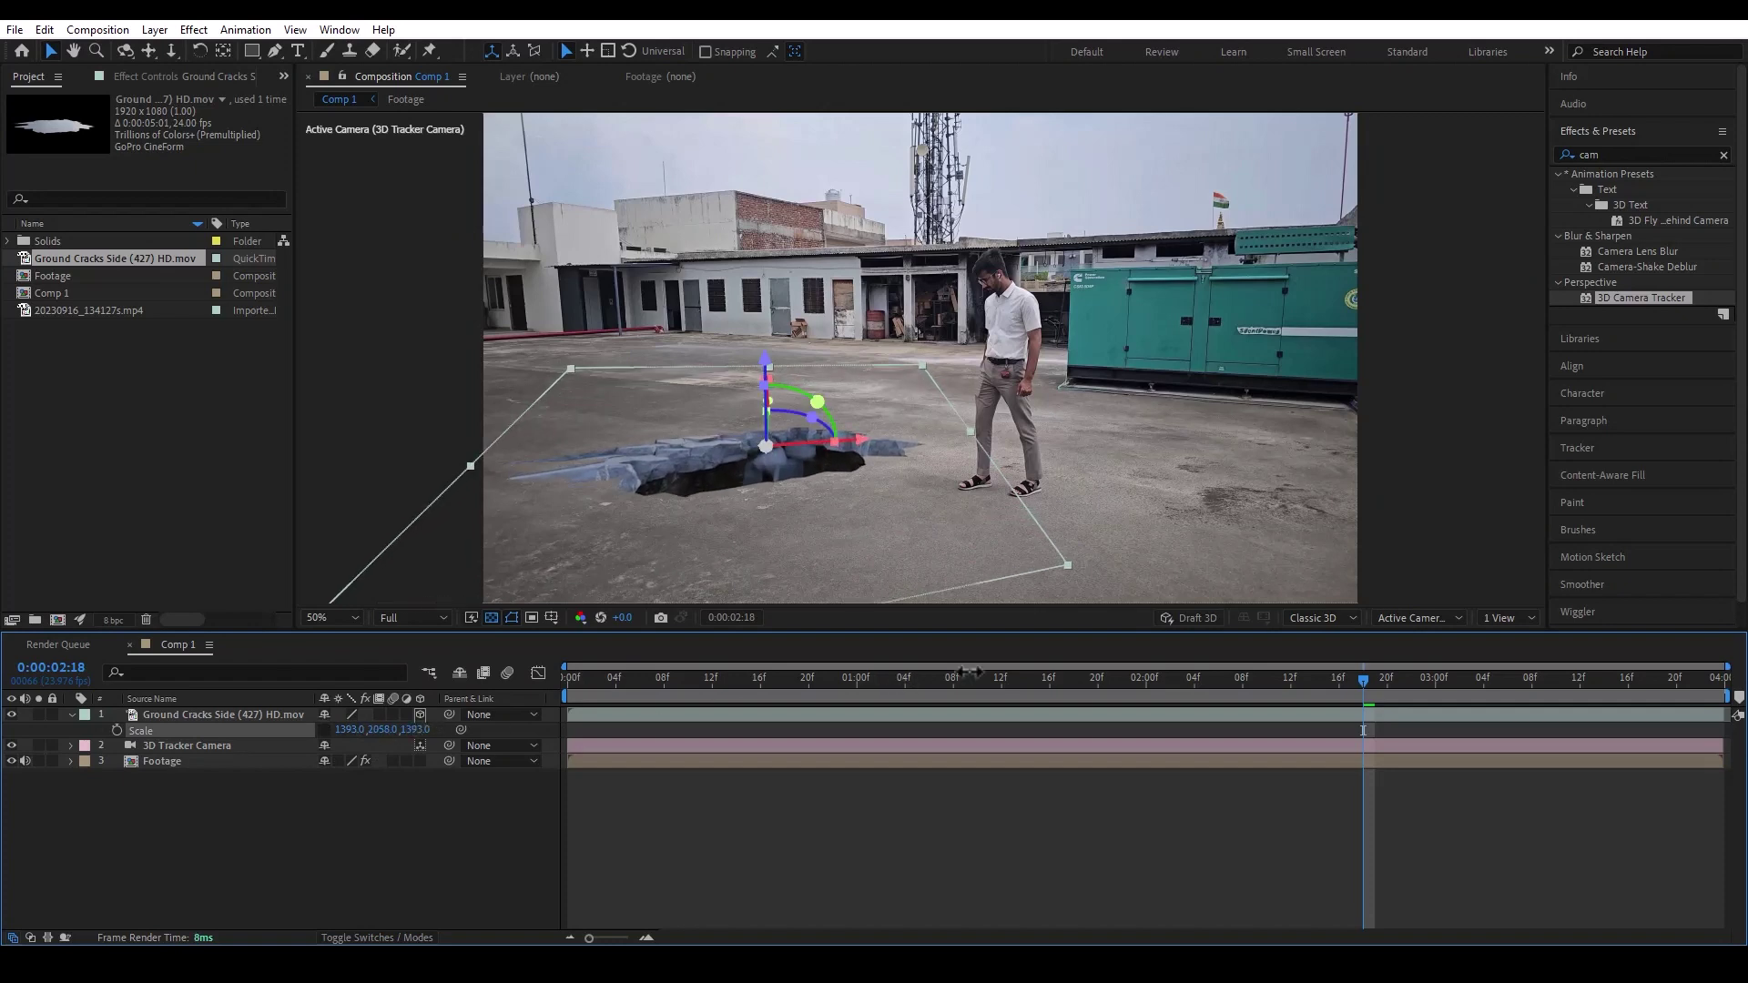
left_click_drag(1217, 577, 1238, 745)
key("space")
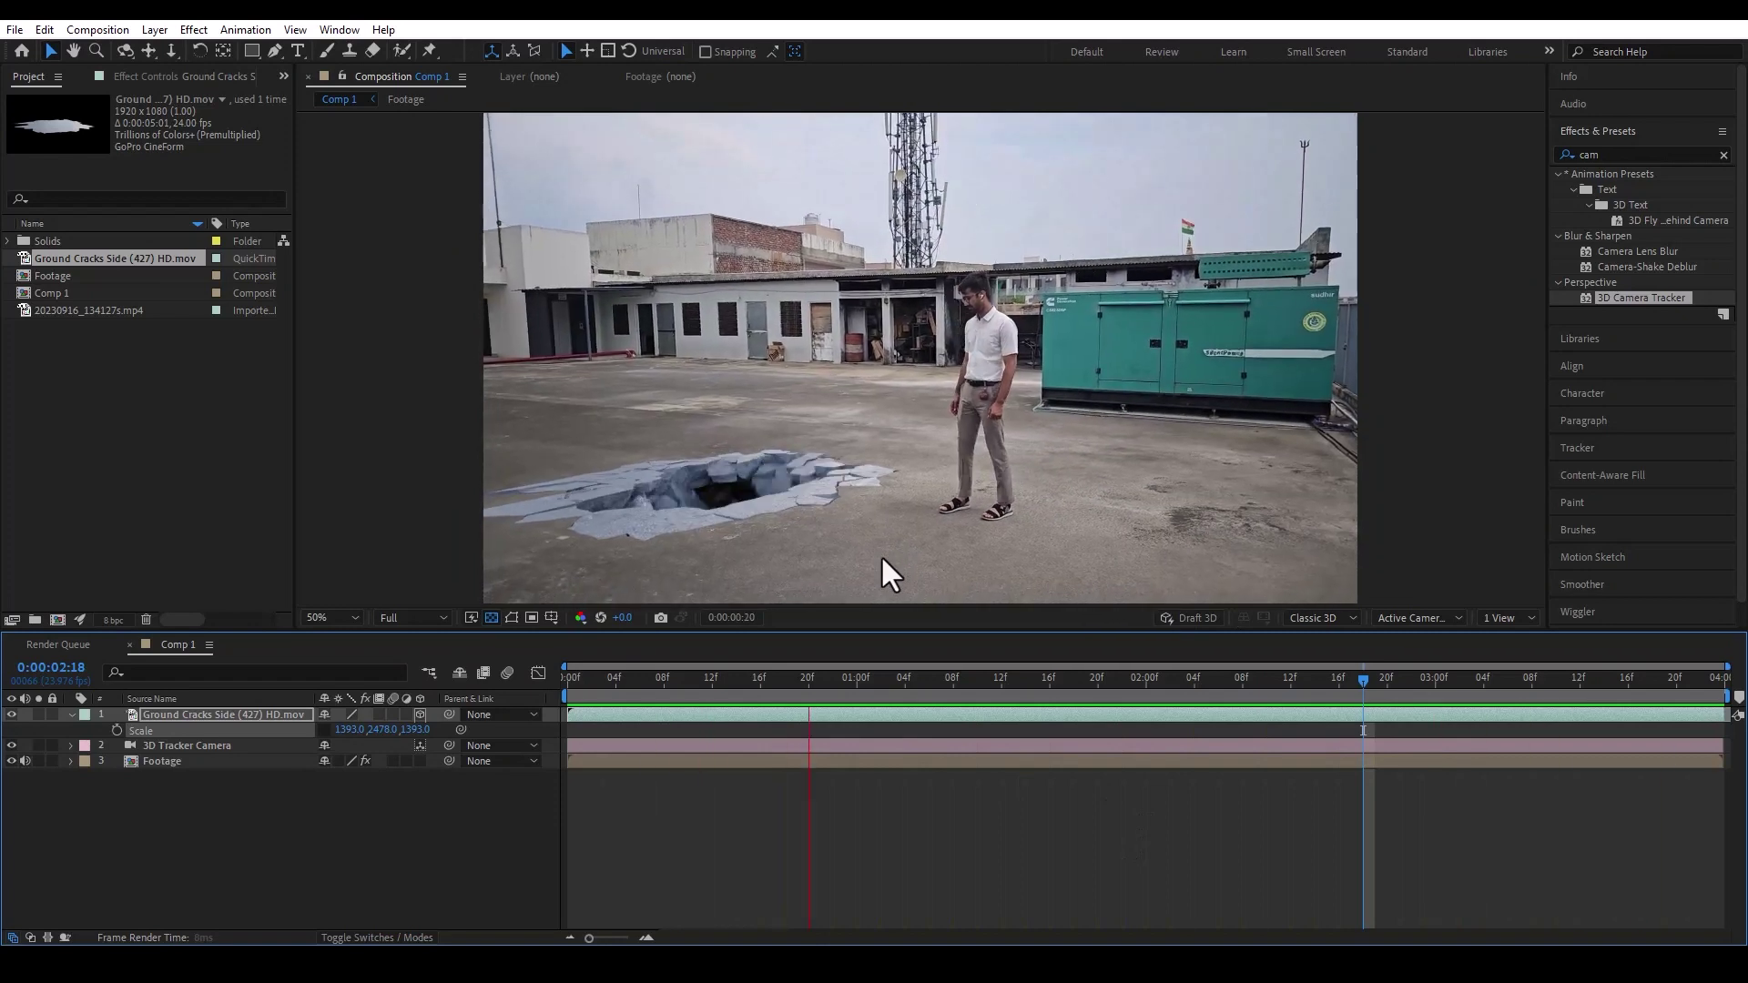
- Apply the Lumetri Color effect to the Ground Cracks Side (427) HD layer
left_click(194, 30)
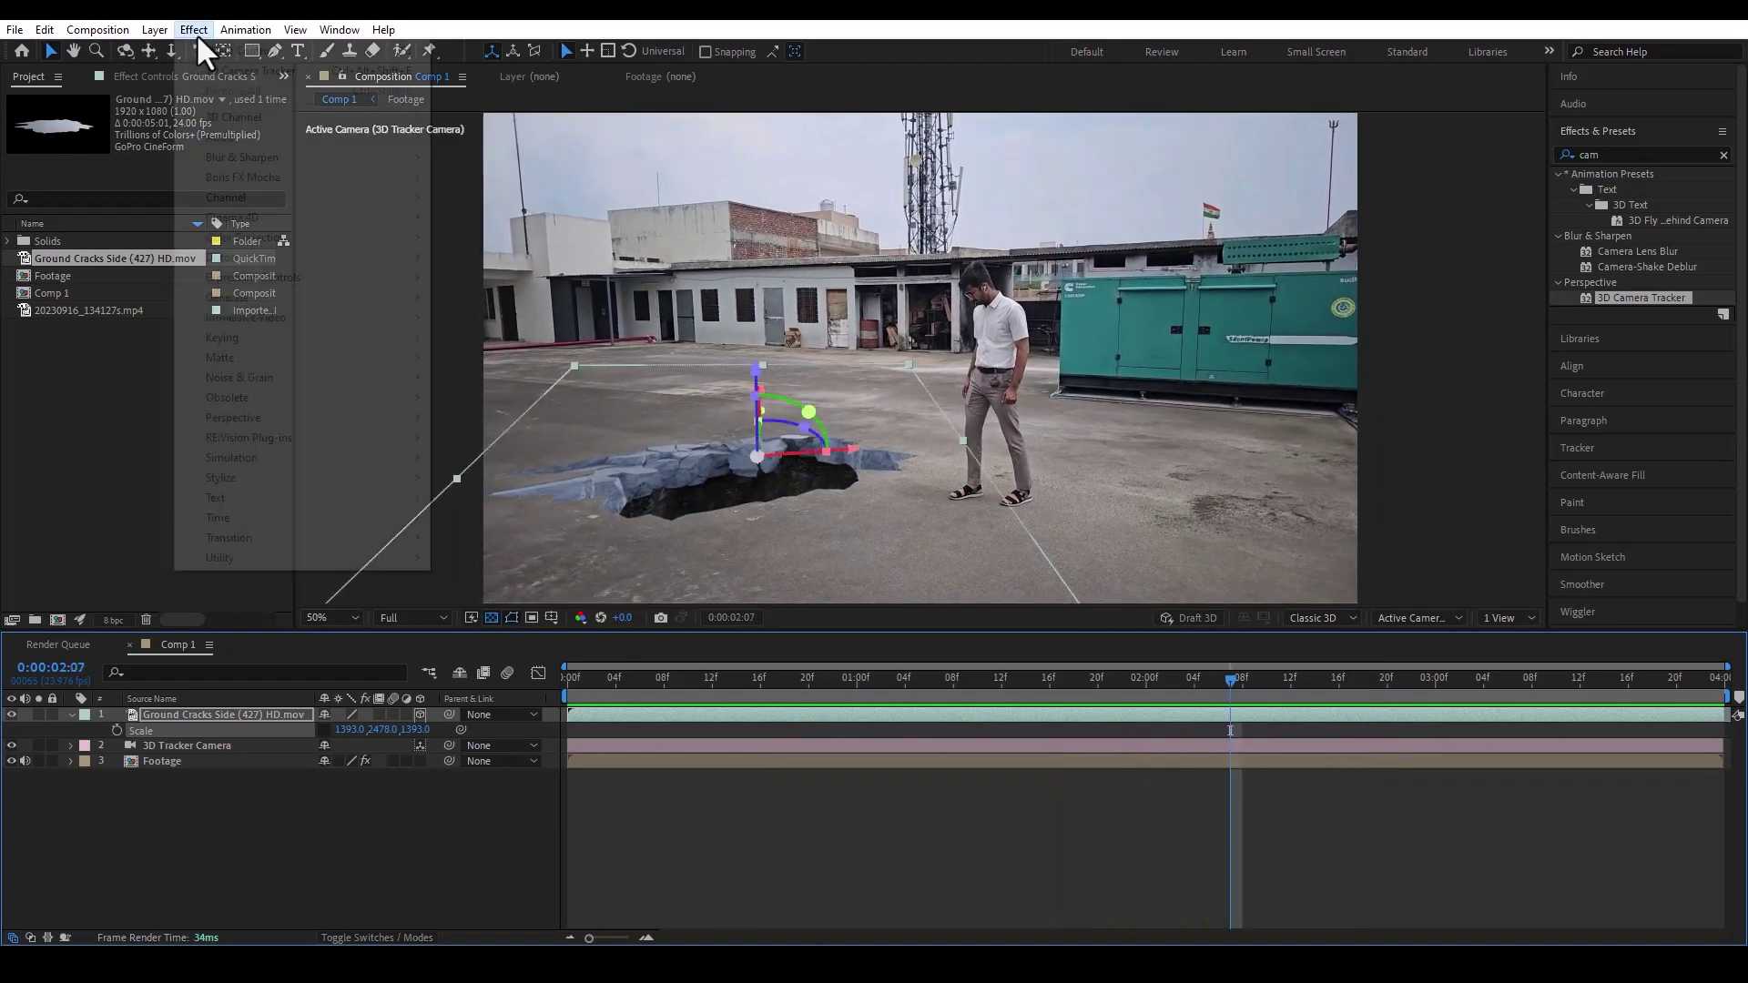
left_click(205, 711)
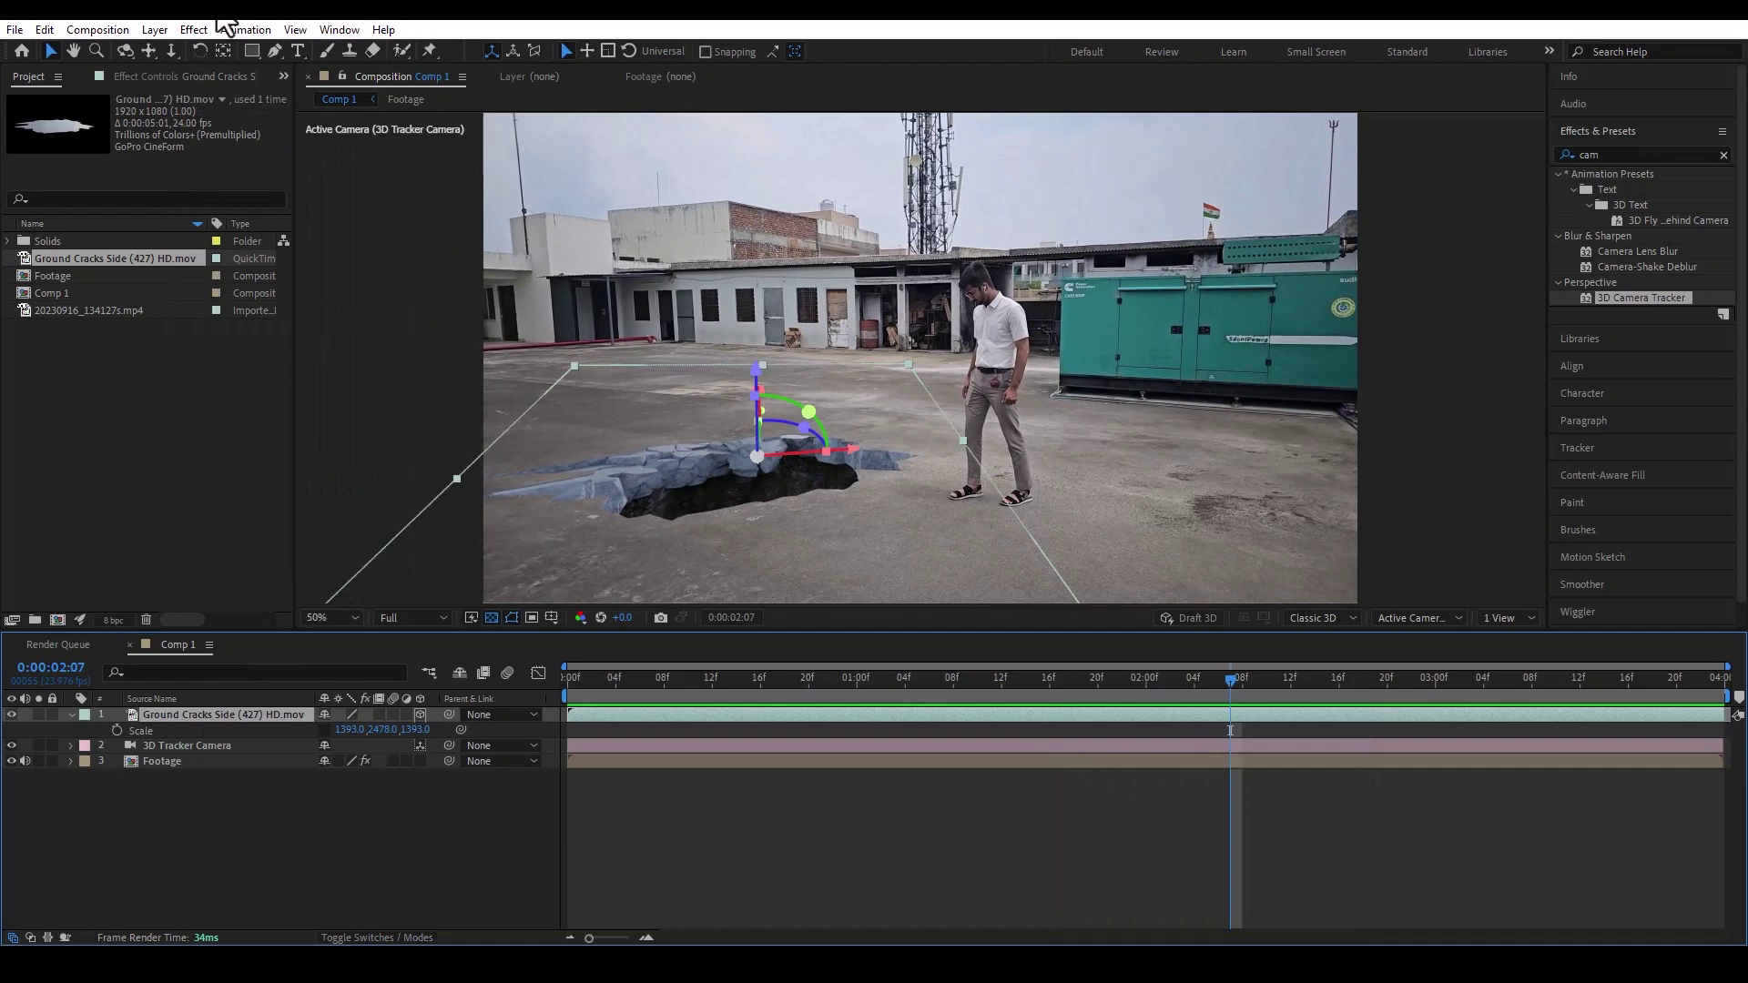
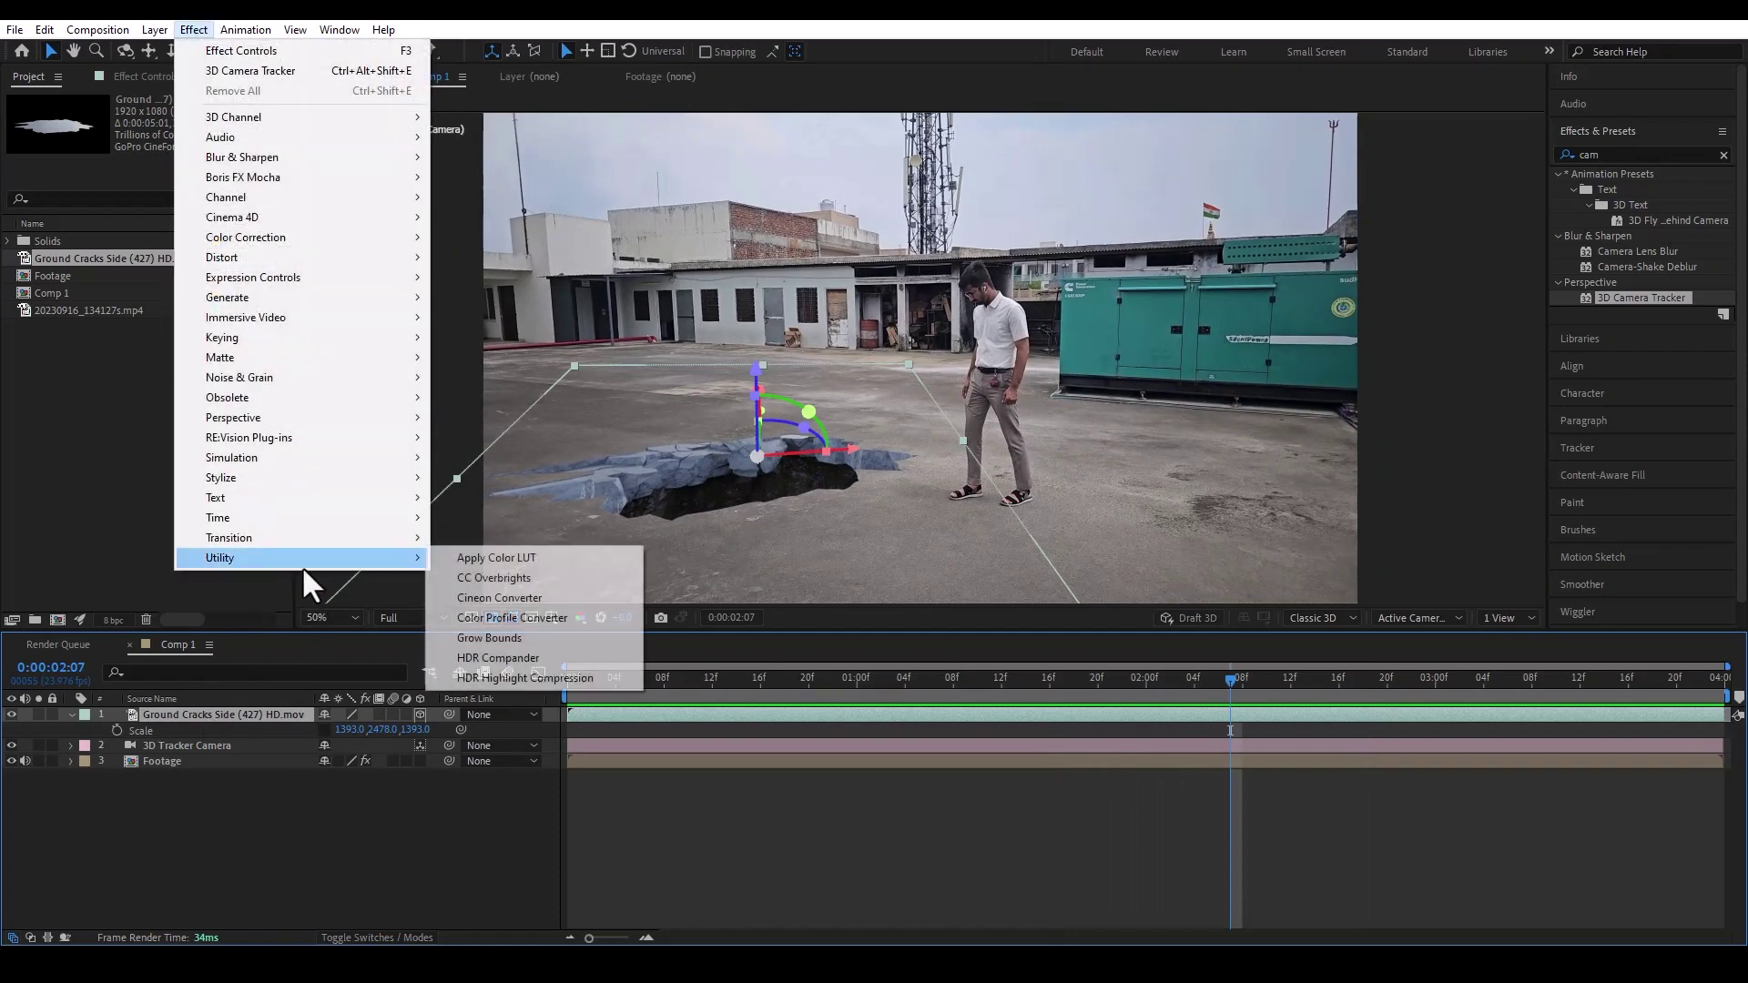
mouse_move(299, 239)
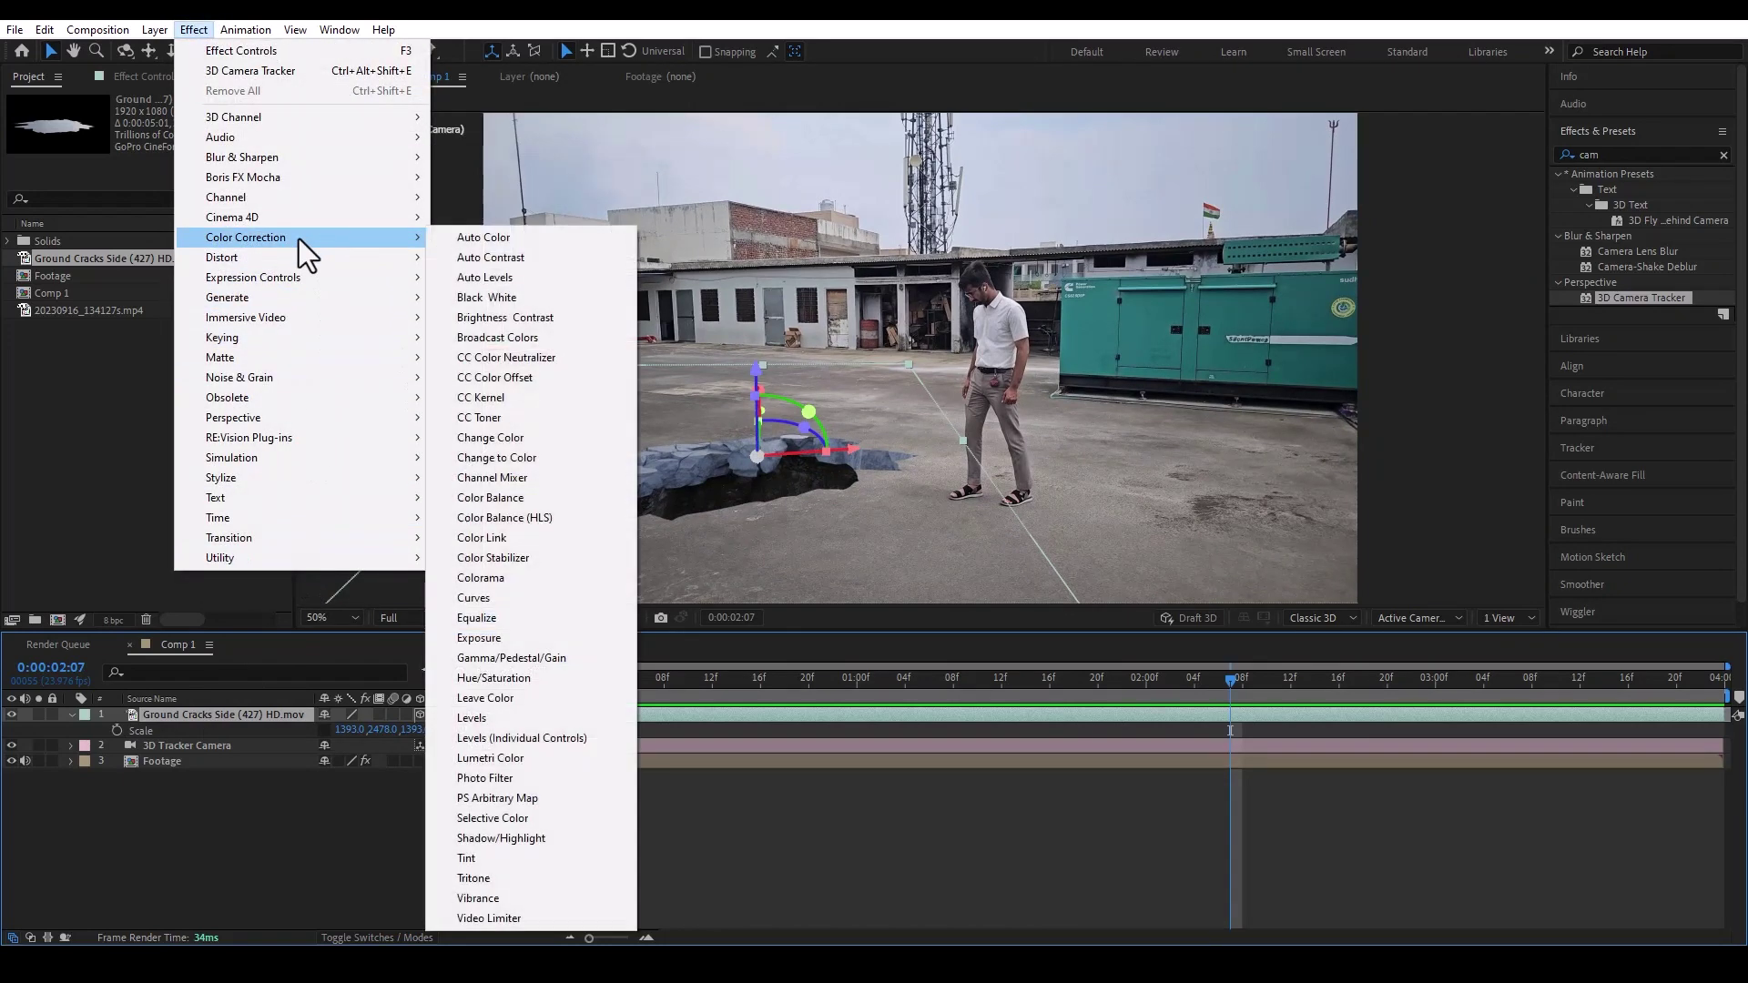
left_click(564, 761)
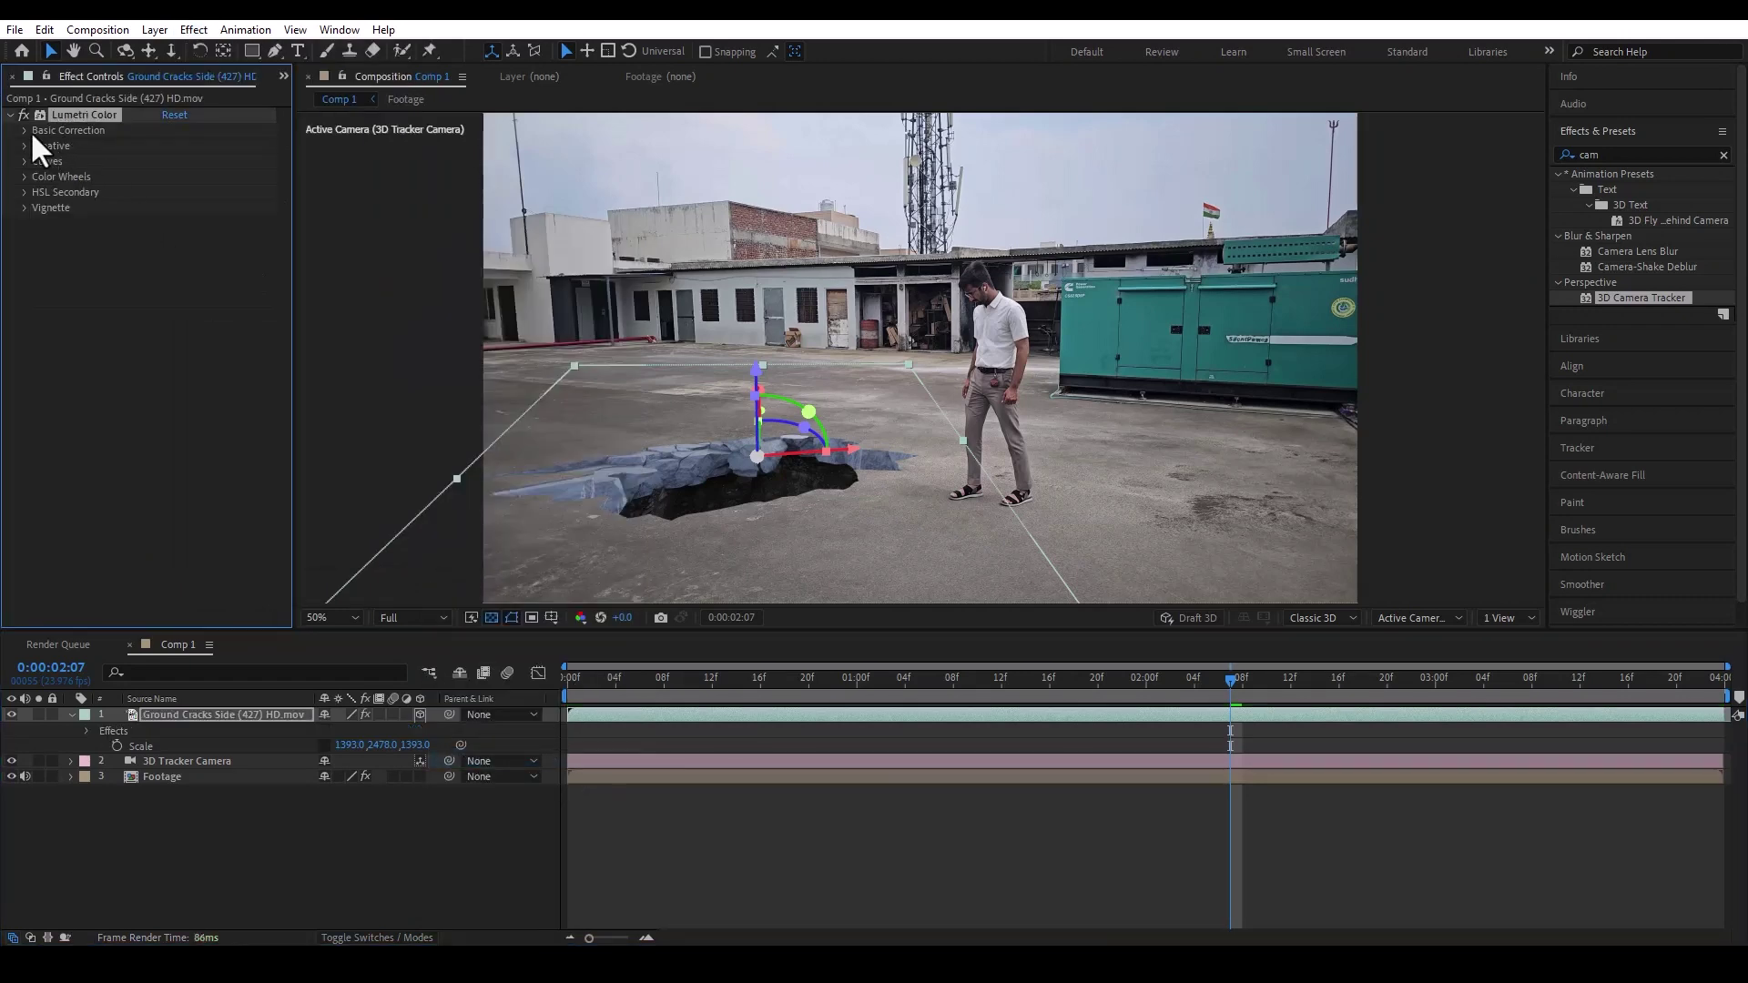
- Set the Basic Correction temperature of the cracks' Lumetri Color effect to 64 and inspect the color match with the ground
left_click(25, 129)
scroll(493, 433, "up", 4)
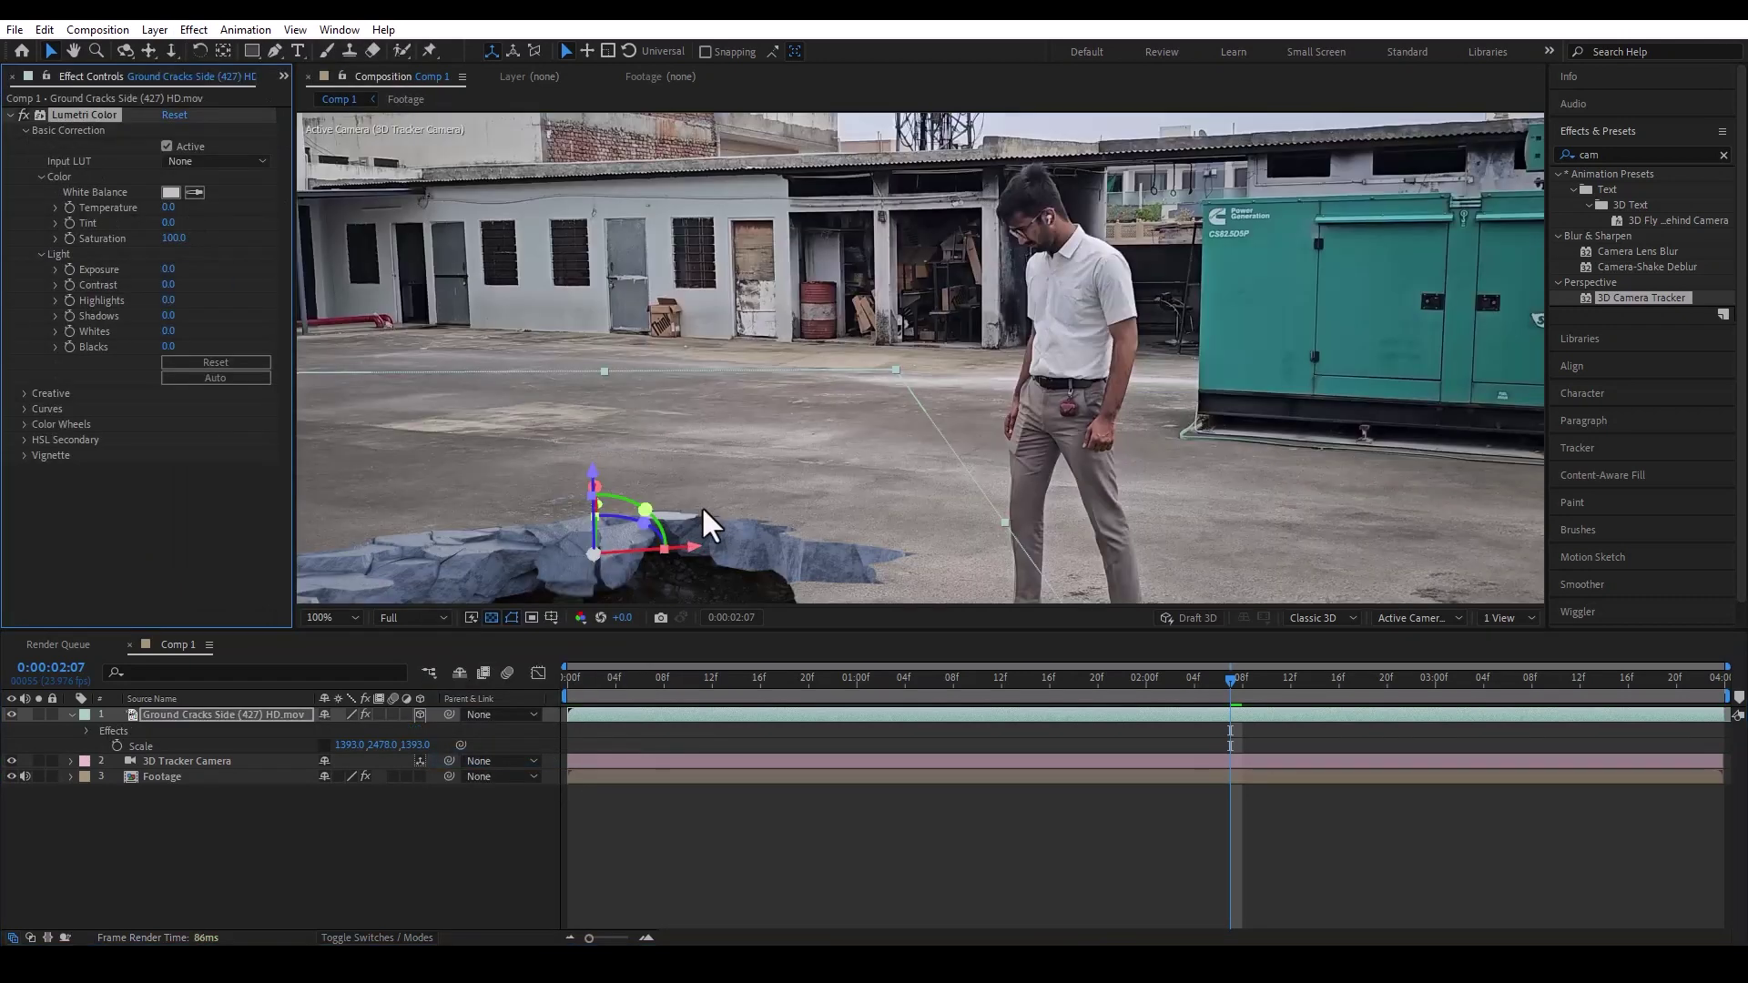
left_click_drag(1027, 458, 583, 442)
left_click_drag(168, 209, 206, 210)
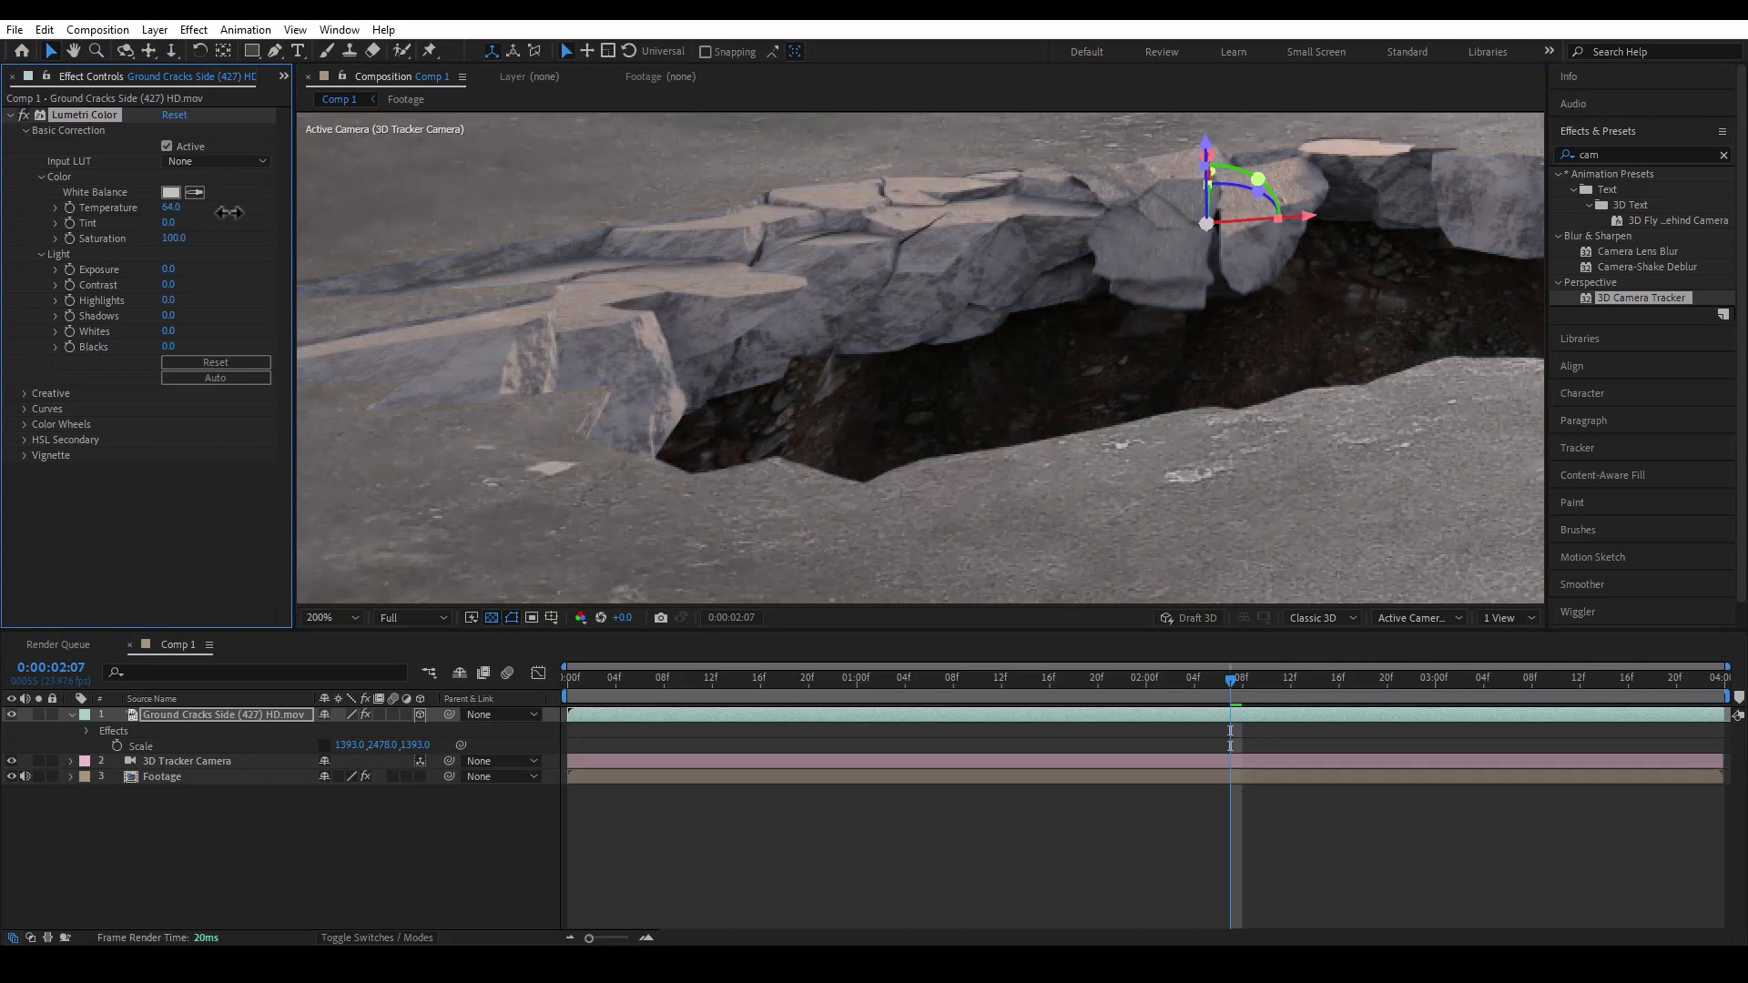
scroll(685, 404, "down", 4)
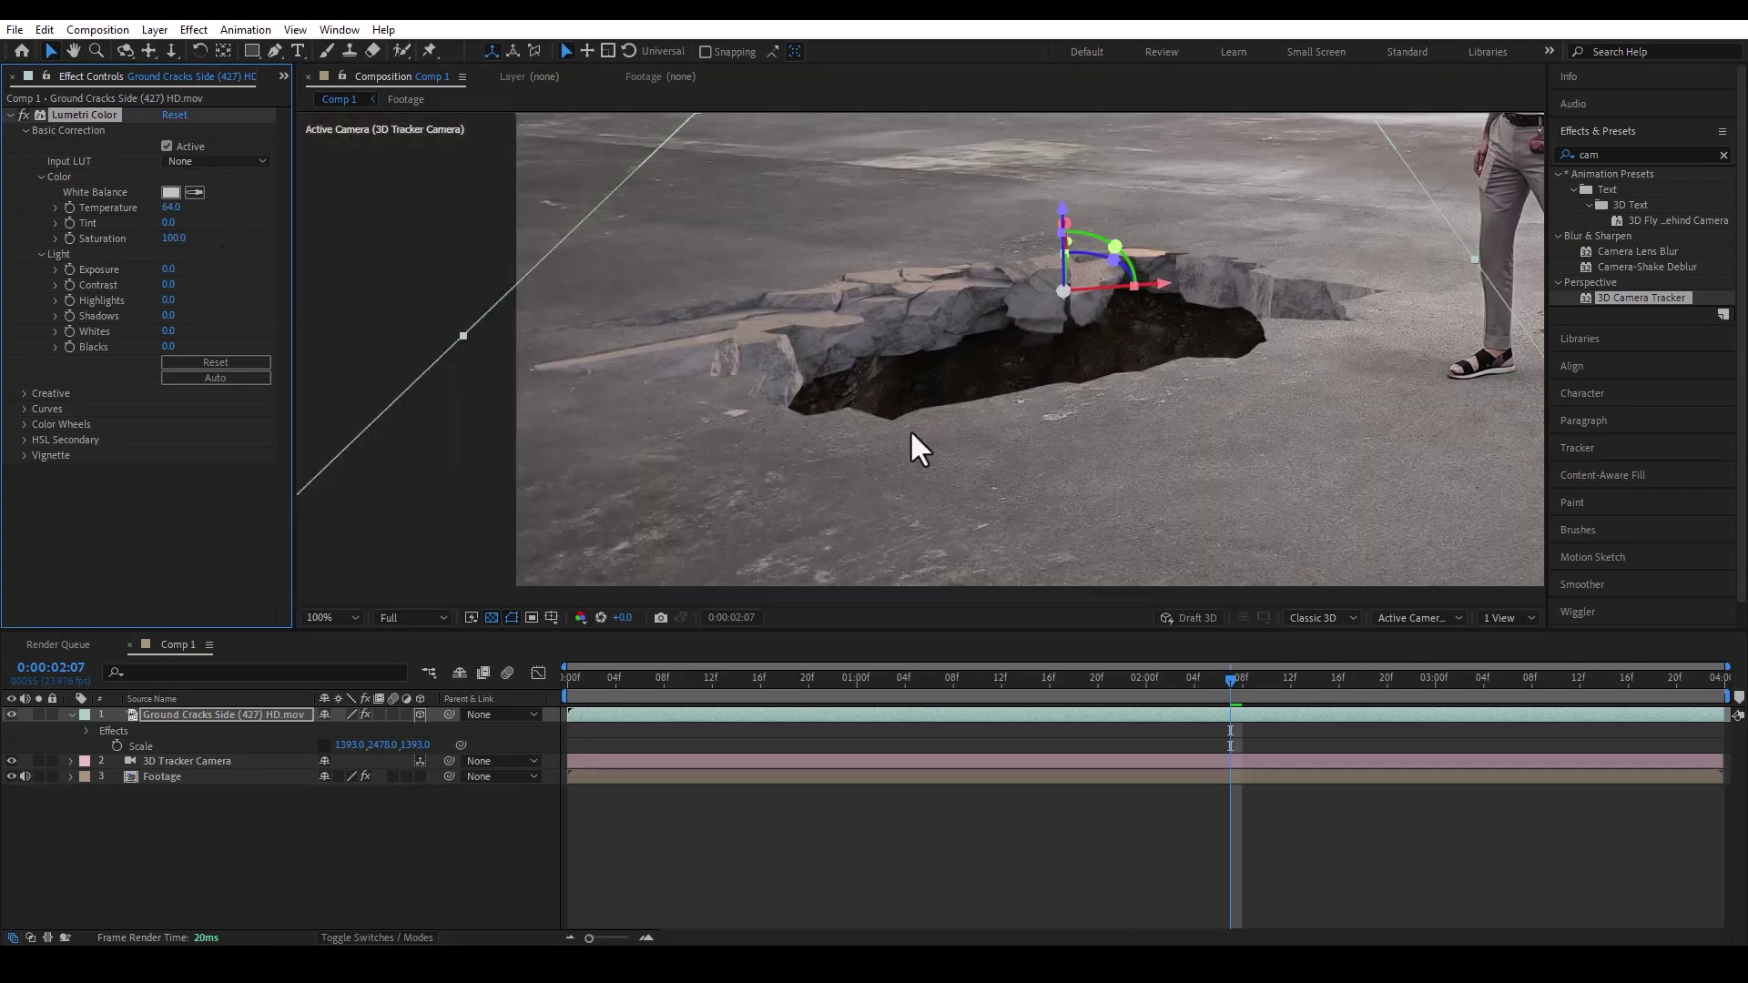
- Set the cracks' Lumetri Color highlights to -38, shadows to -37 and contrast to 11
scroll(992, 380, "up", 4)
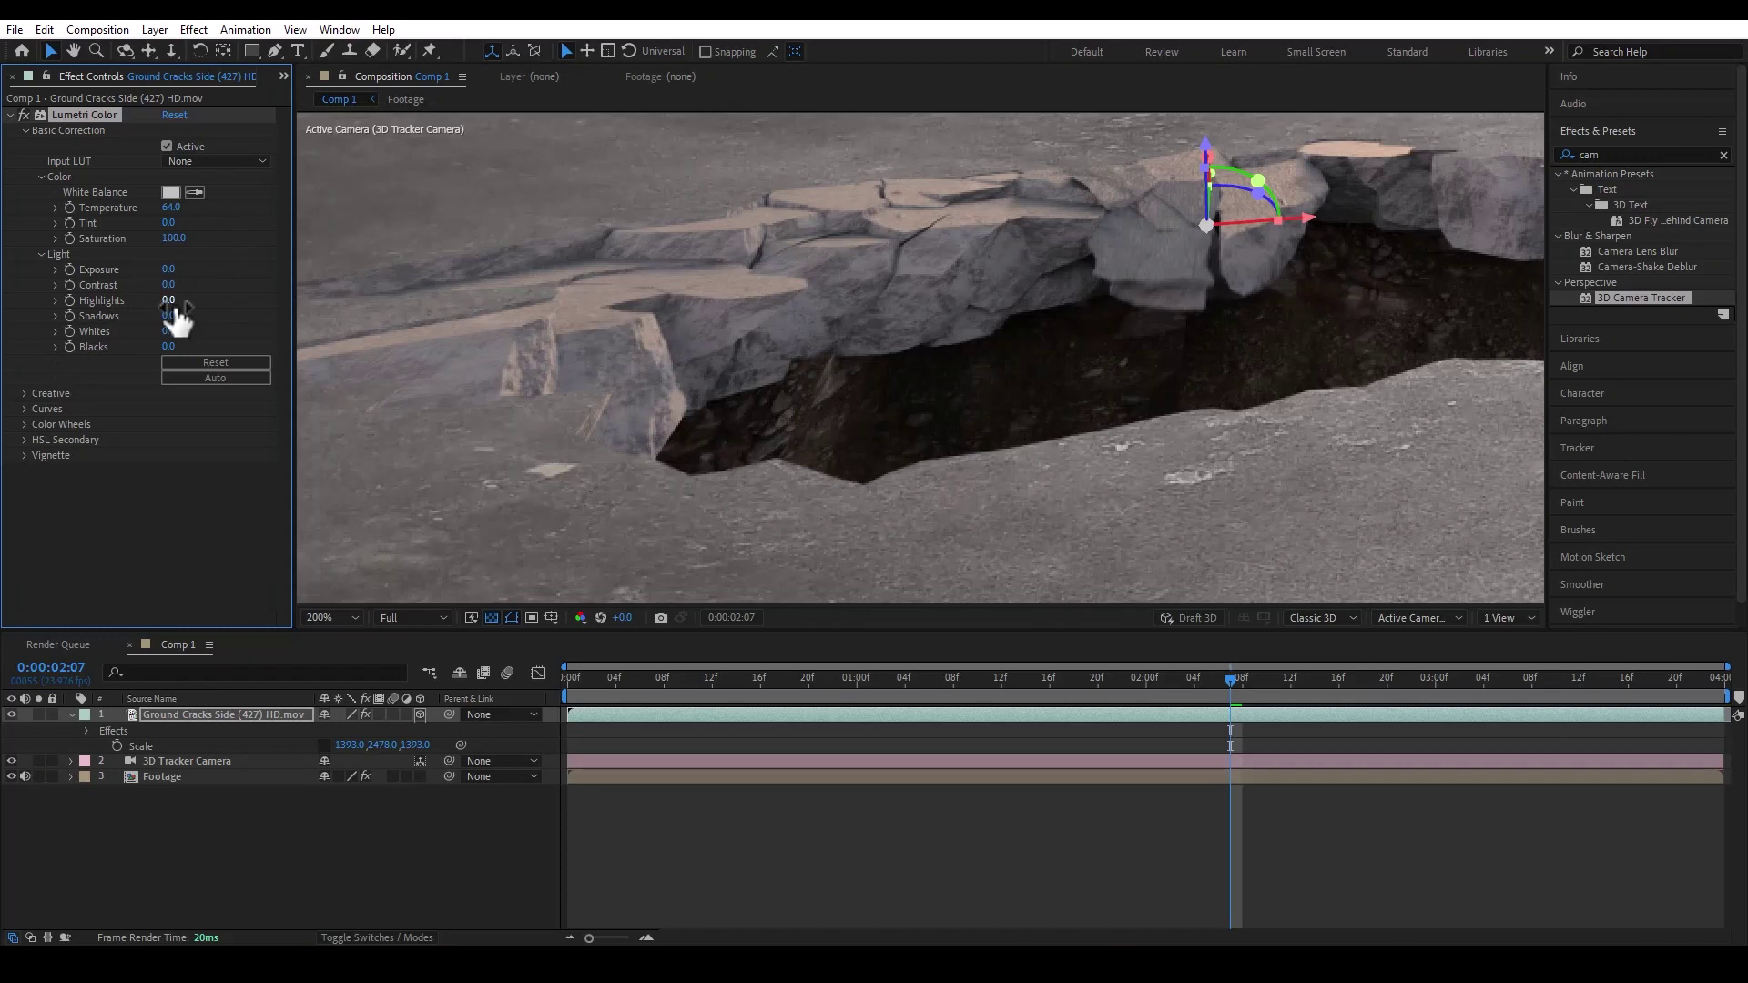
left_click_drag(143, 303, 113, 309)
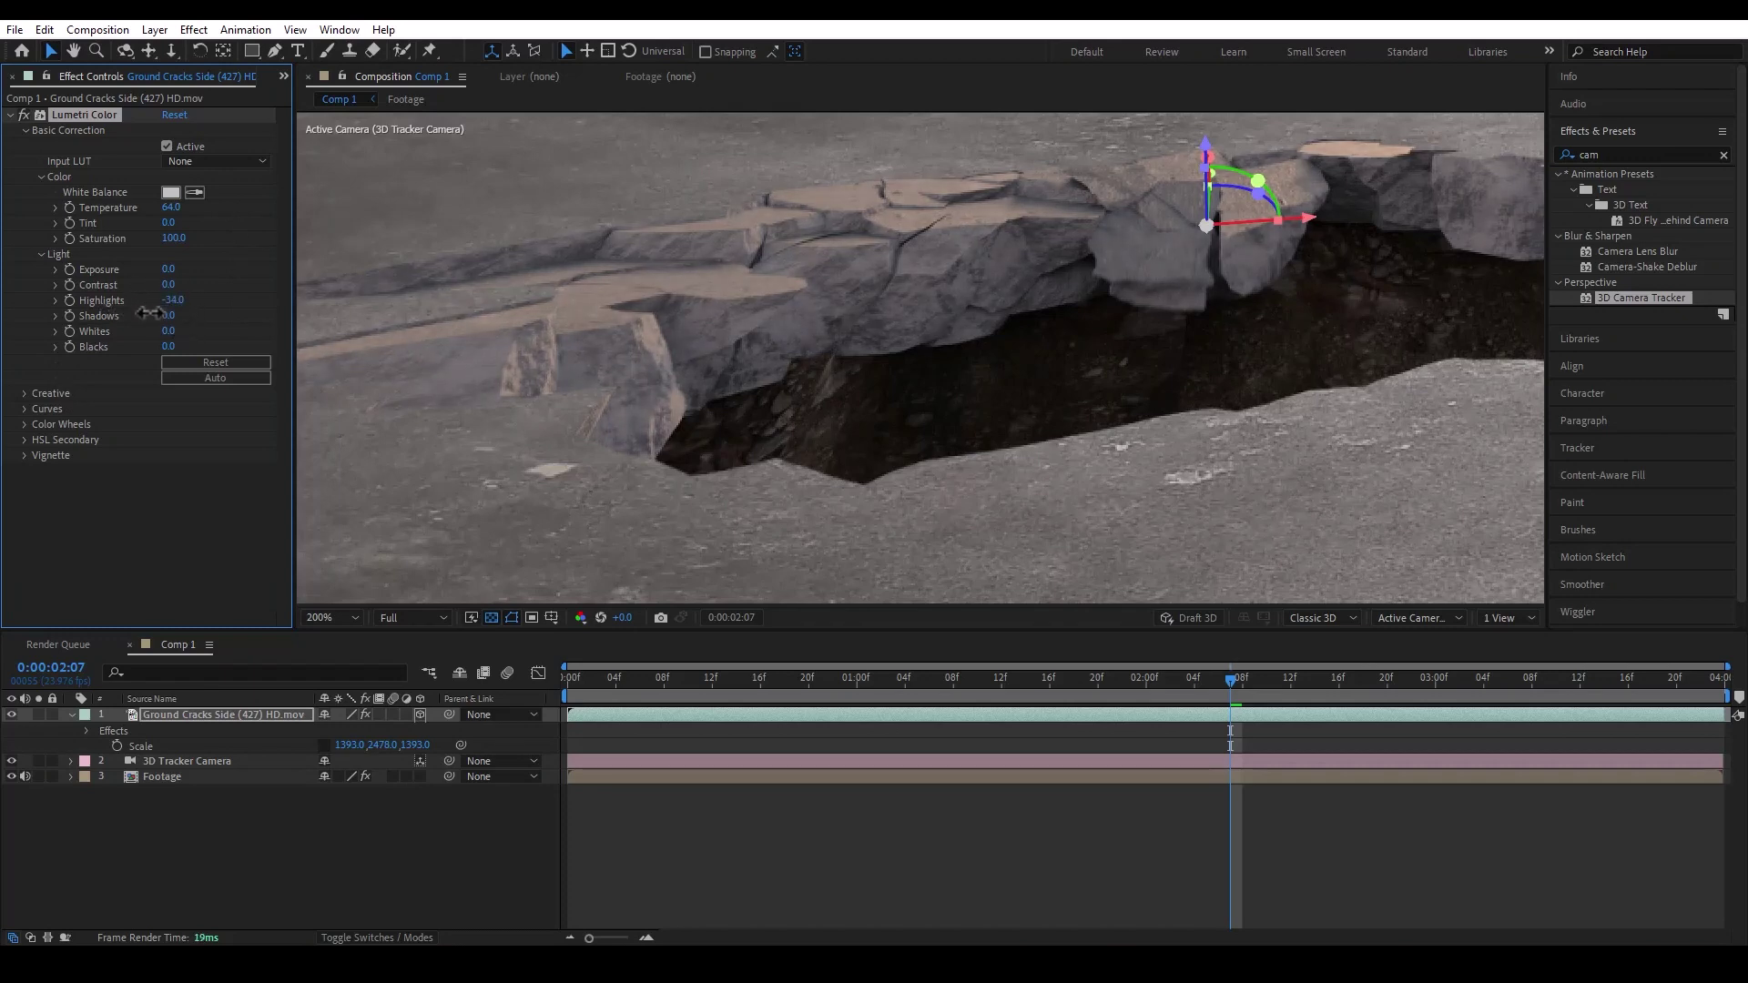
mouse_move(173, 315)
left_mouse_down()
mouse_move(195, 315)
mouse_move(173, 316)
left_mouse_up()
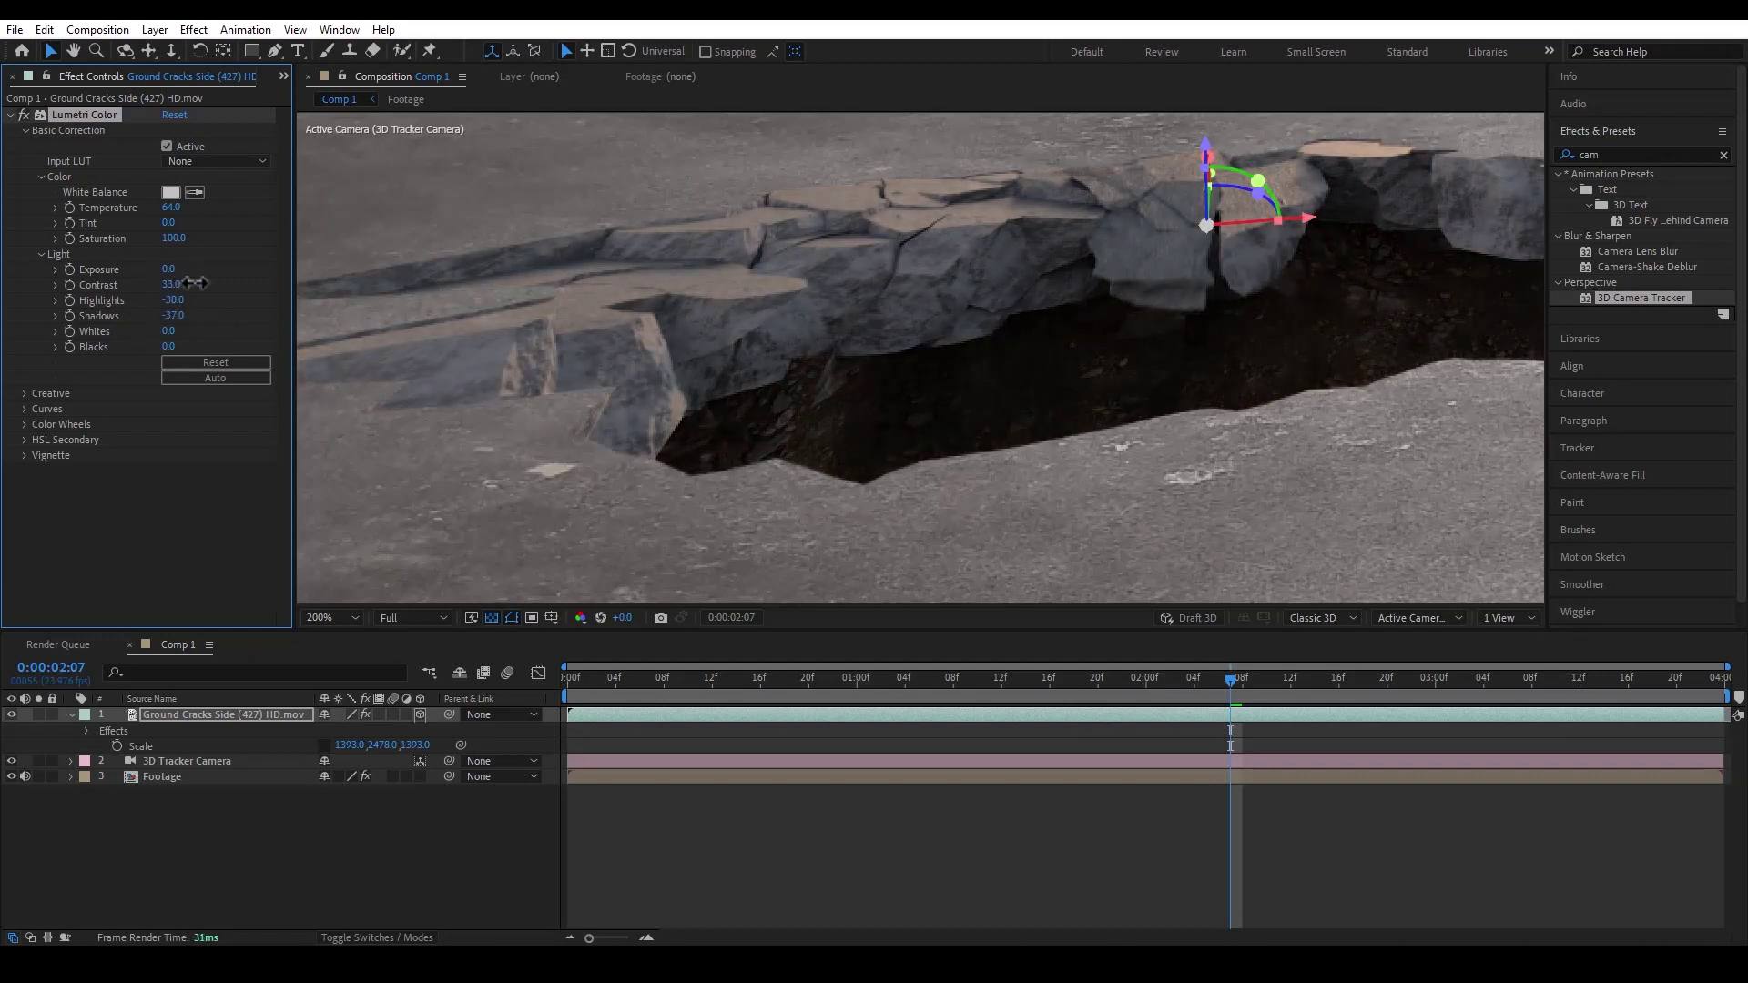
- Set the cracks' Creative vibrance to -19 and saturation to 85 in Lumetri Color, and preview the composition
left_click(24, 393)
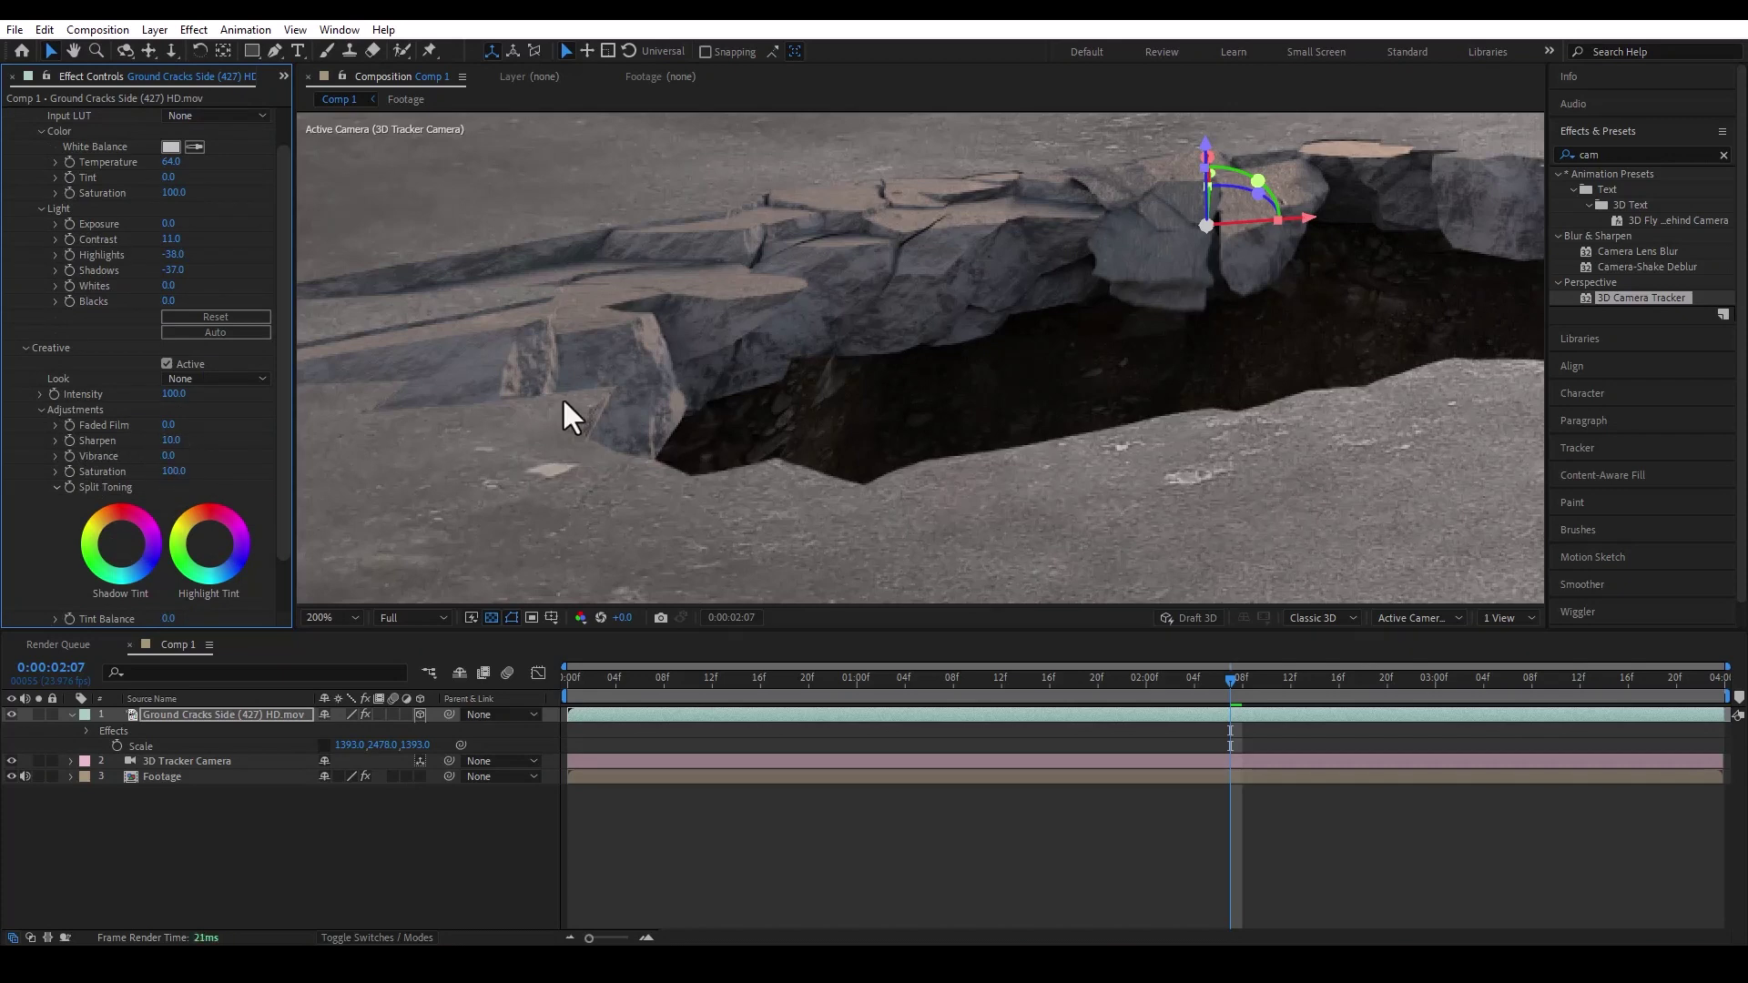
scroll(562, 400, "down", 2)
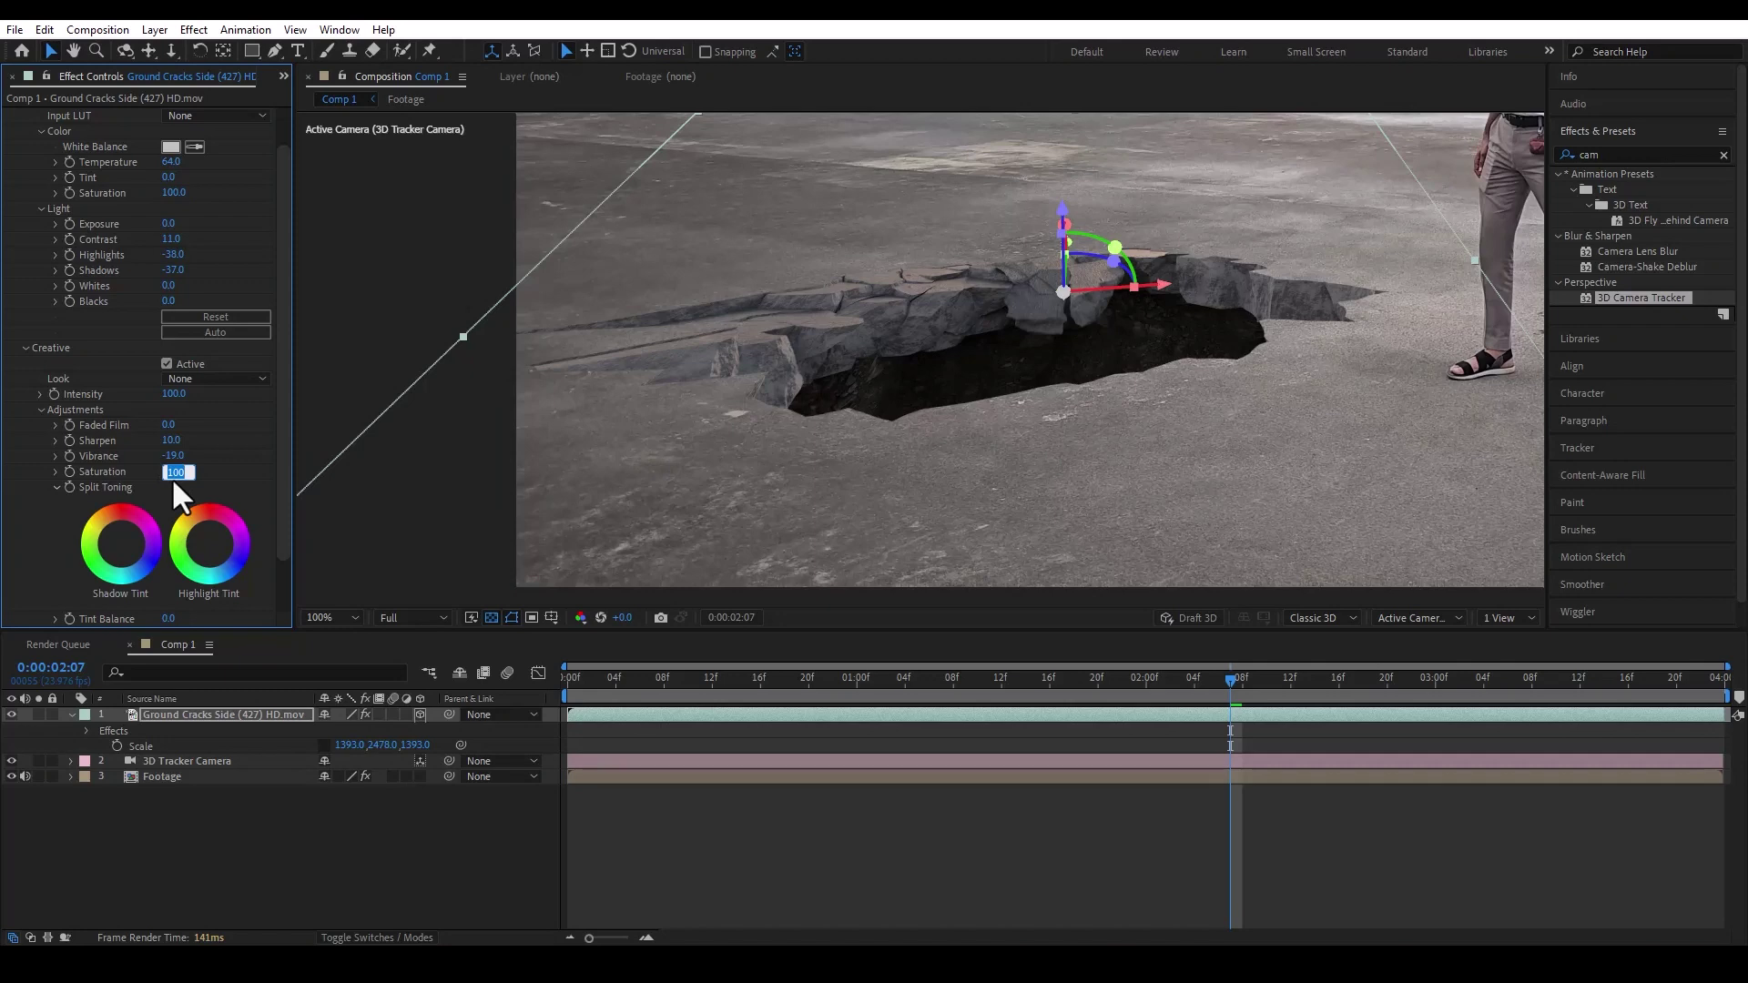
left_click(910, 843)
scroll(1189, 435, "down", 2)
key("space")
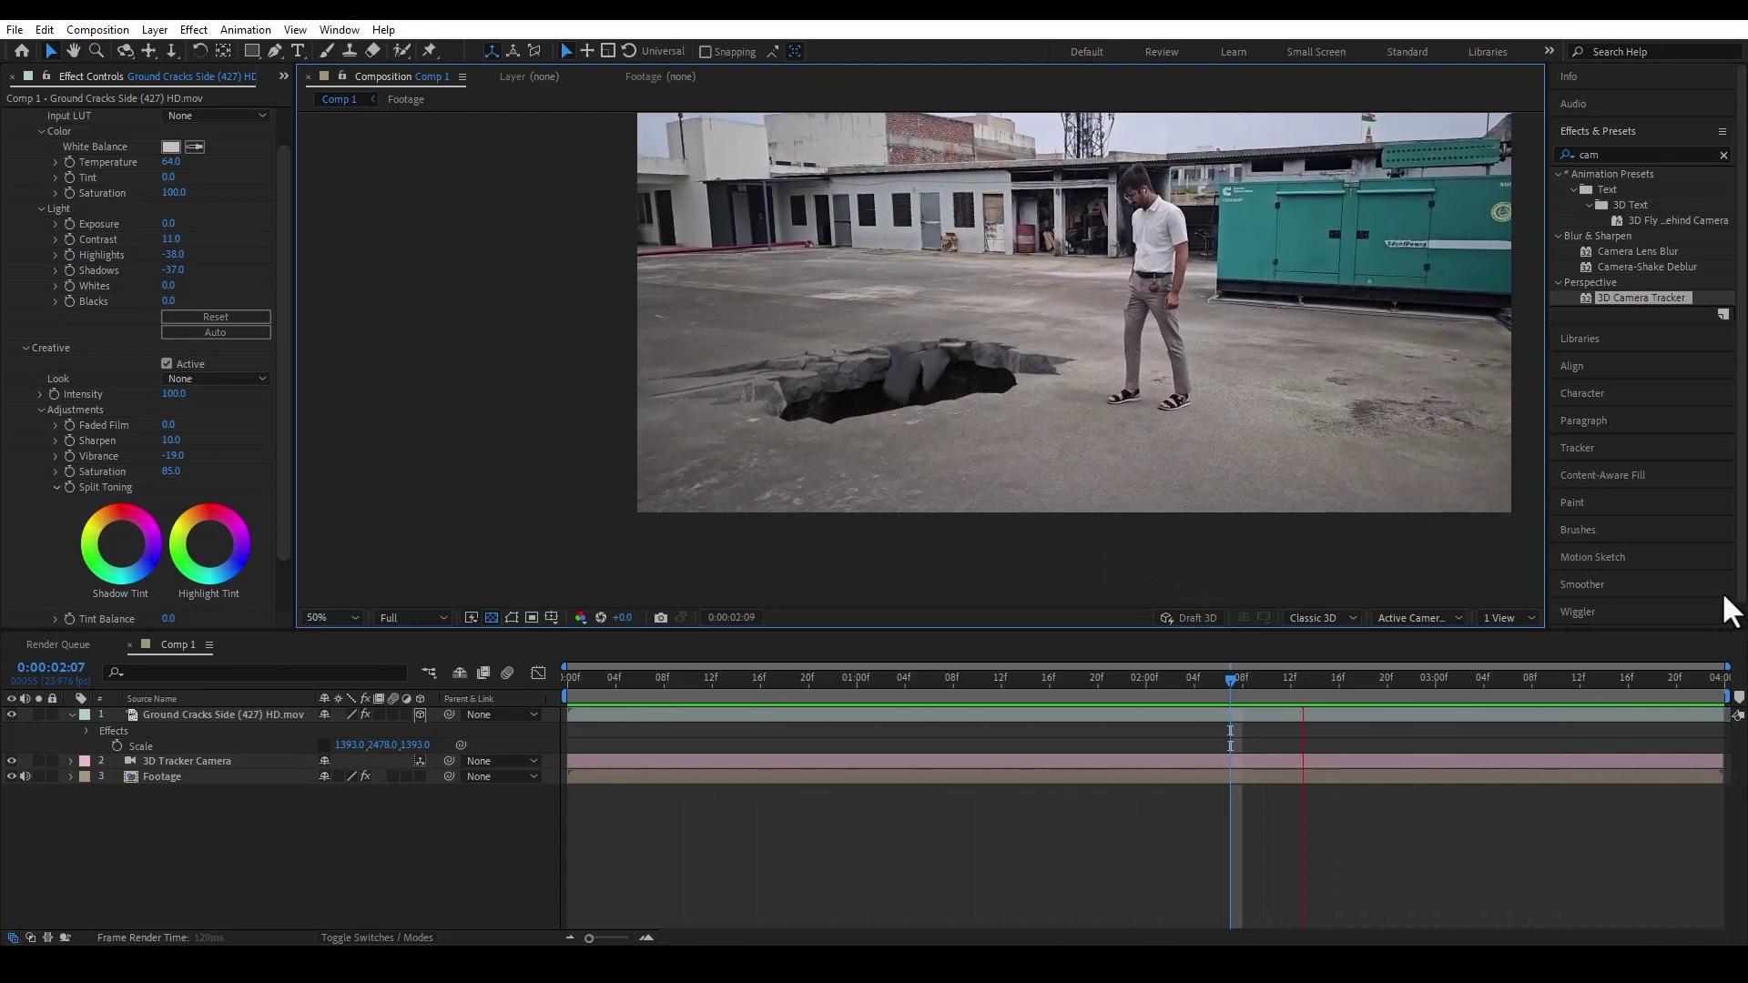
- Set the cracks' Lumetri Color whites to -40 while viewing frame 0:00:00:02, and preview the blend with the ground
left_click_drag(1161, 677, 593, 678)
scroll(892, 455, "up", 2)
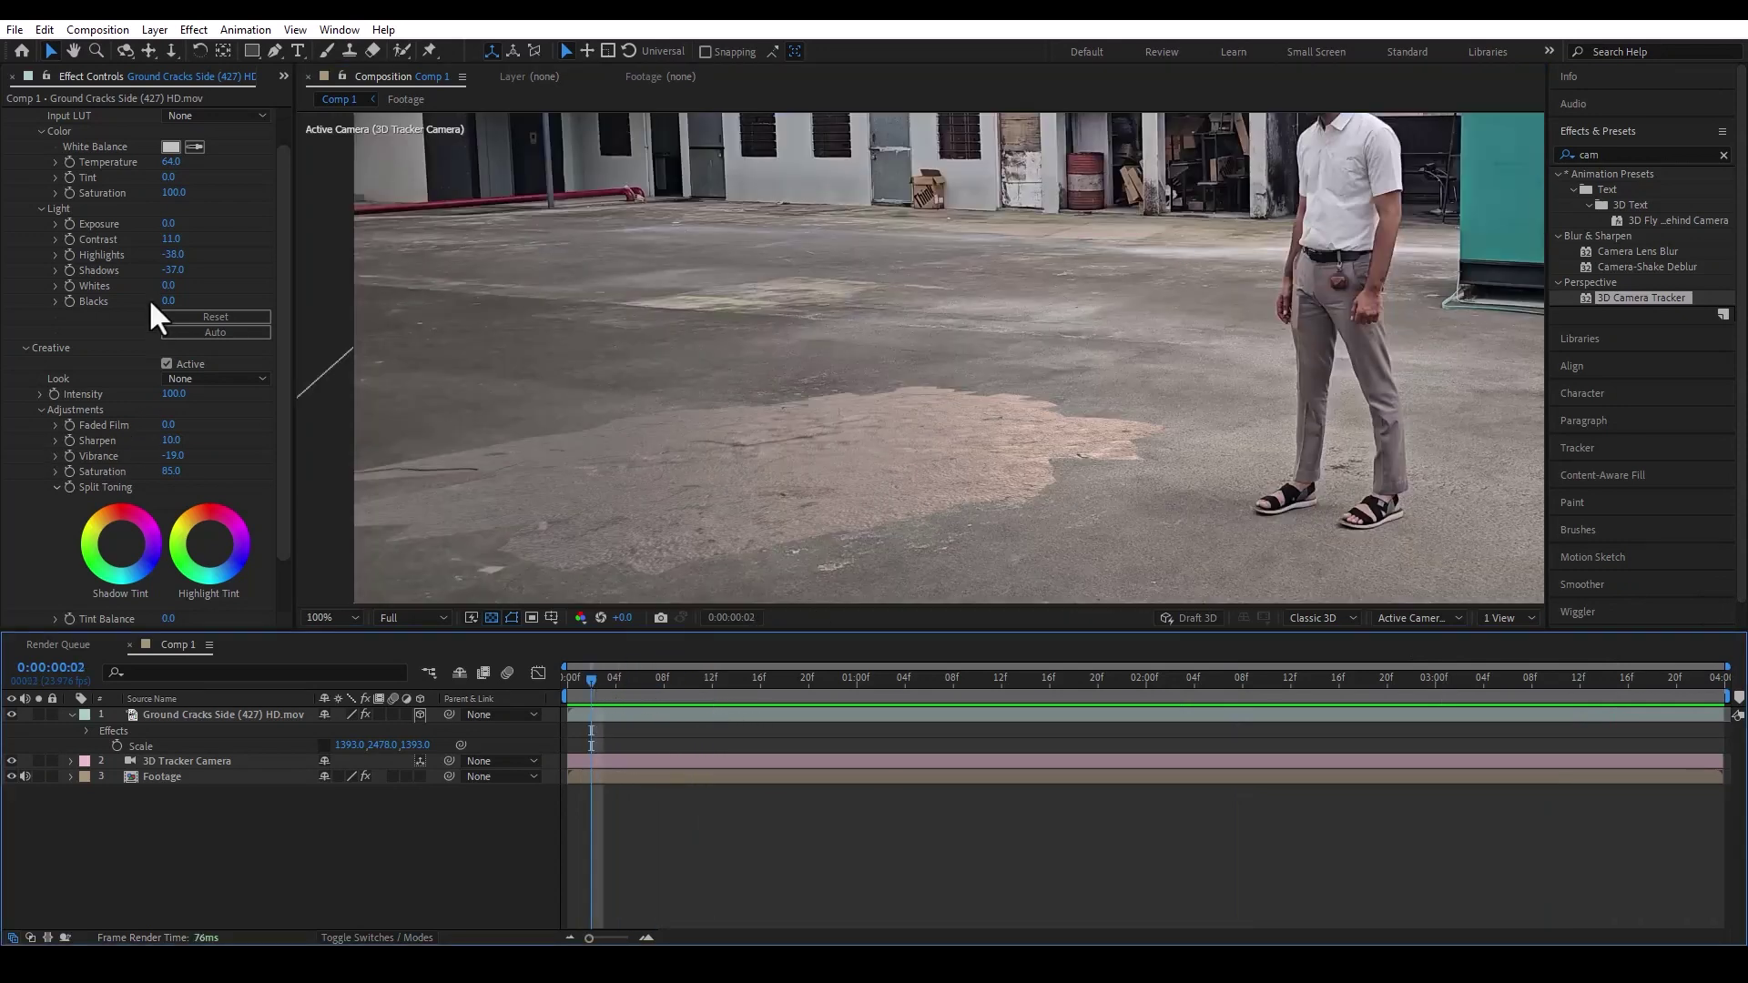
left_click_drag(176, 294, 123, 291)
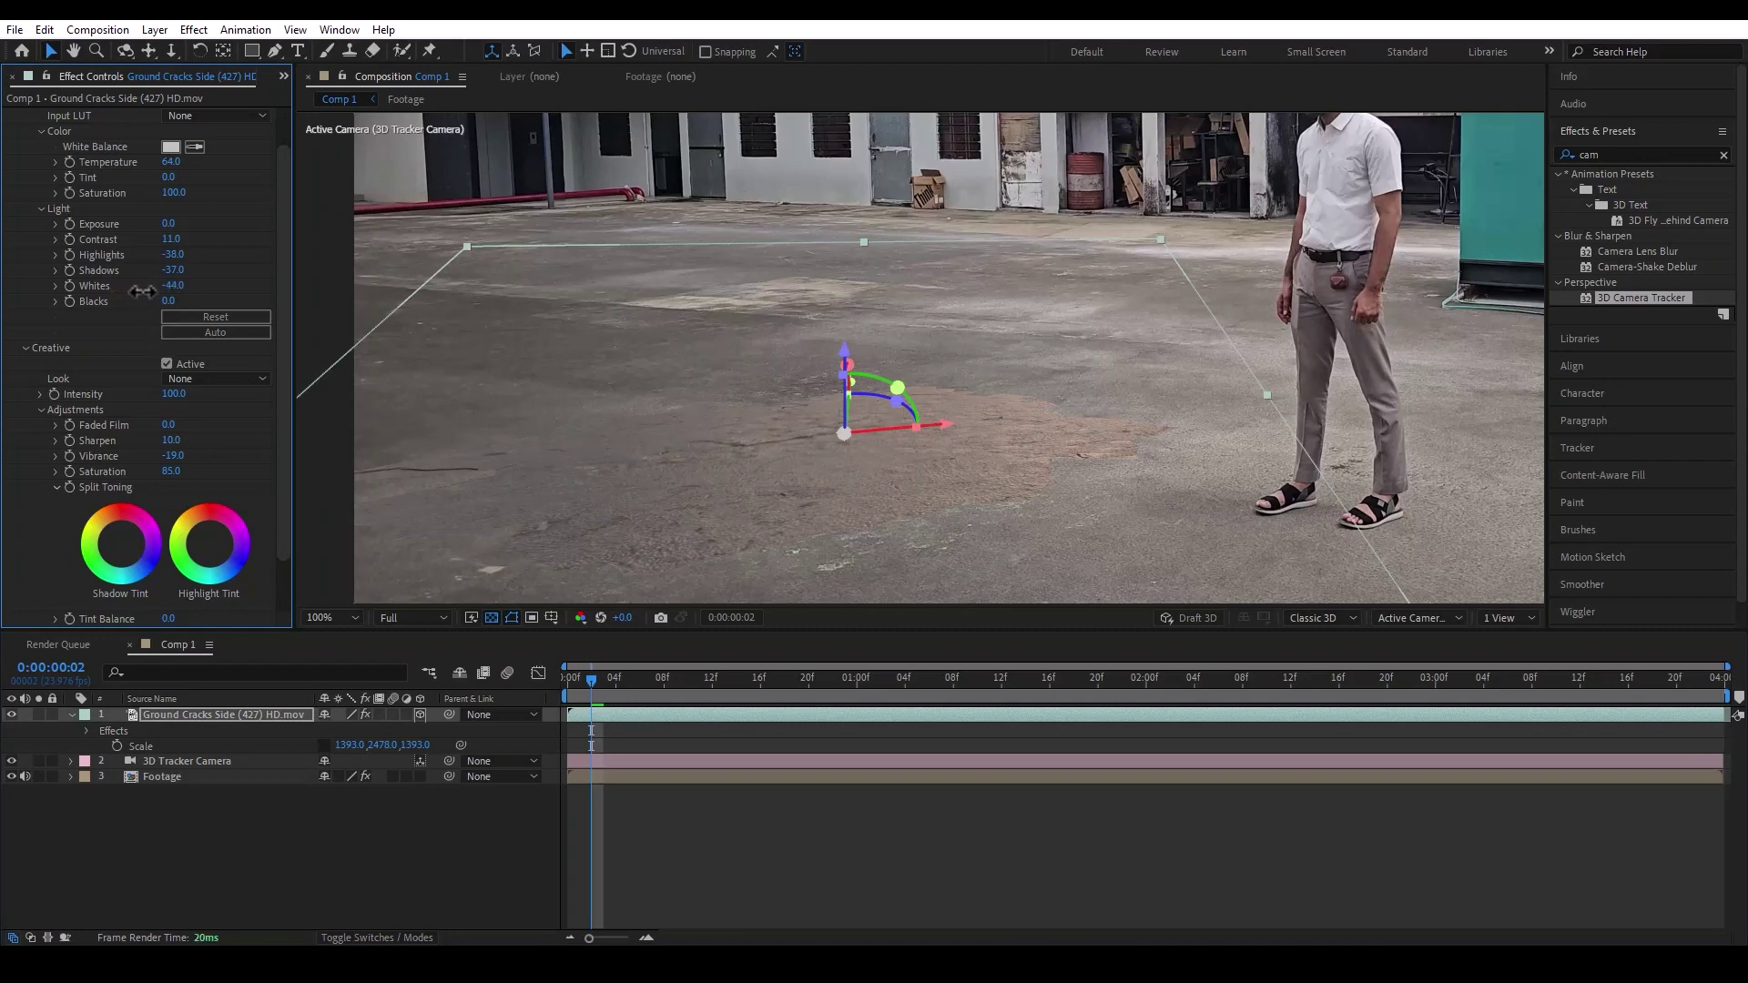
left_click(1036, 774)
scroll(1089, 419, "down", 2)
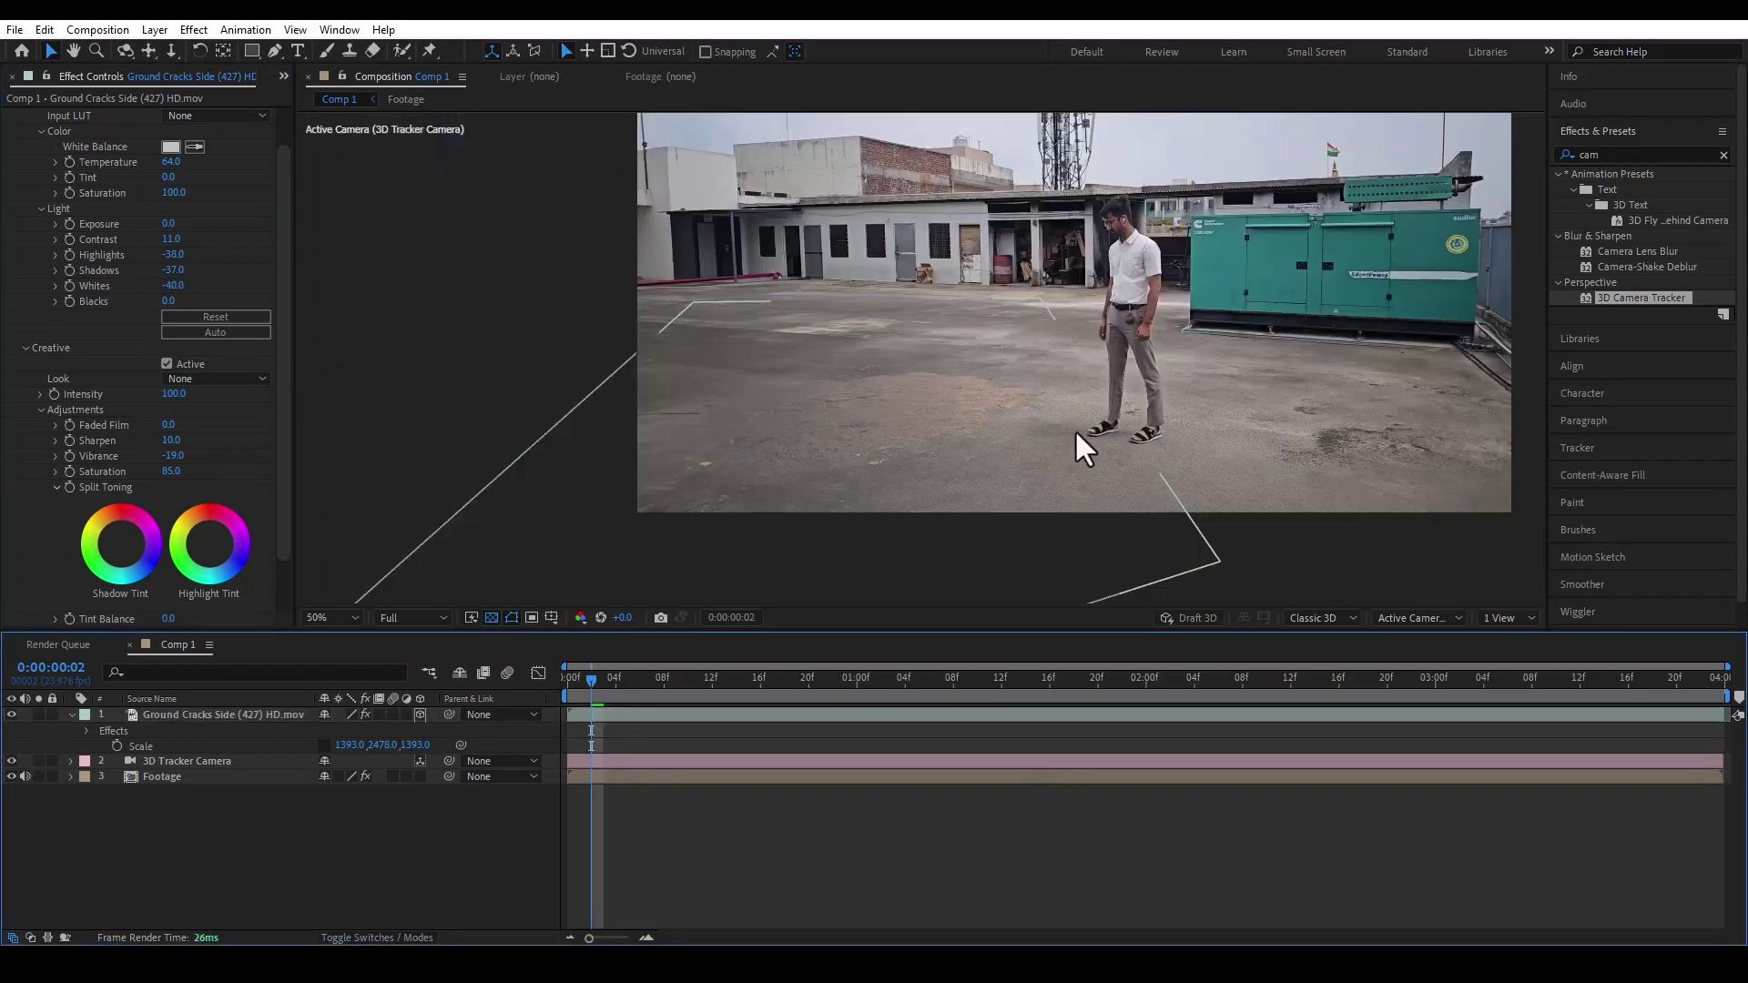
key("space")
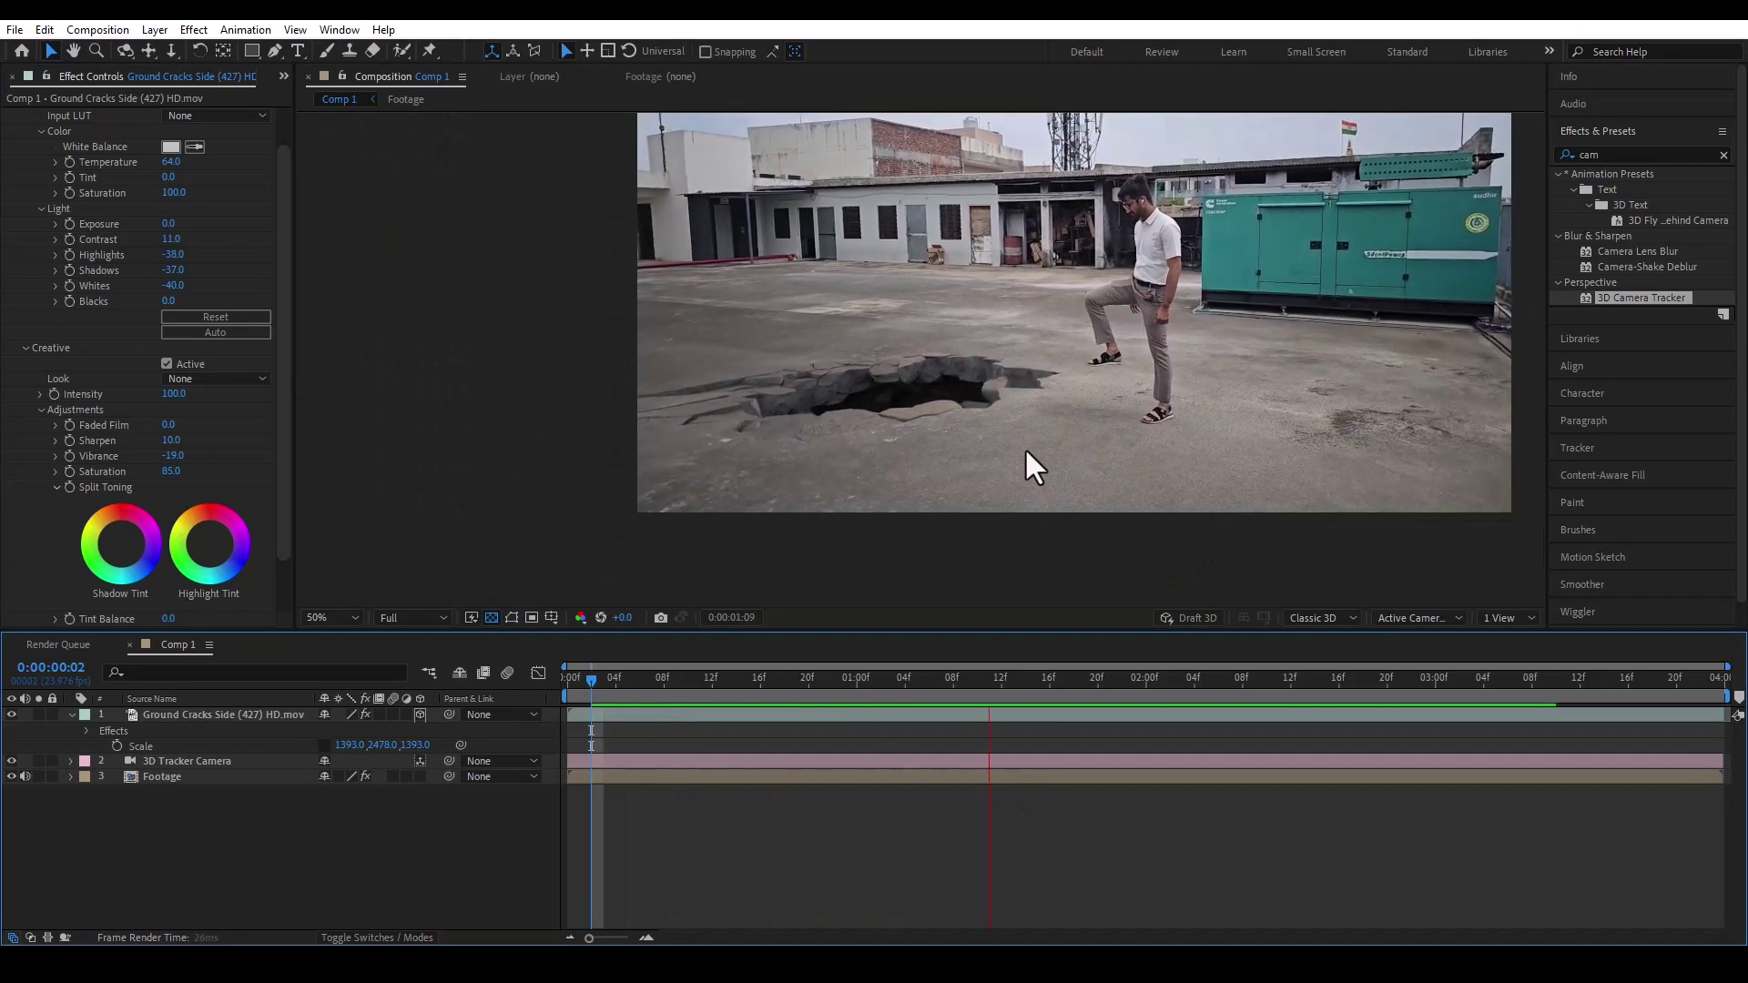
- Delay the Ground Cracks layer to start at about 0:00:01:16, checking its timing against the man's stomp
left_click(591, 677)
left_click_drag(628, 716, 894, 710)
key("space")
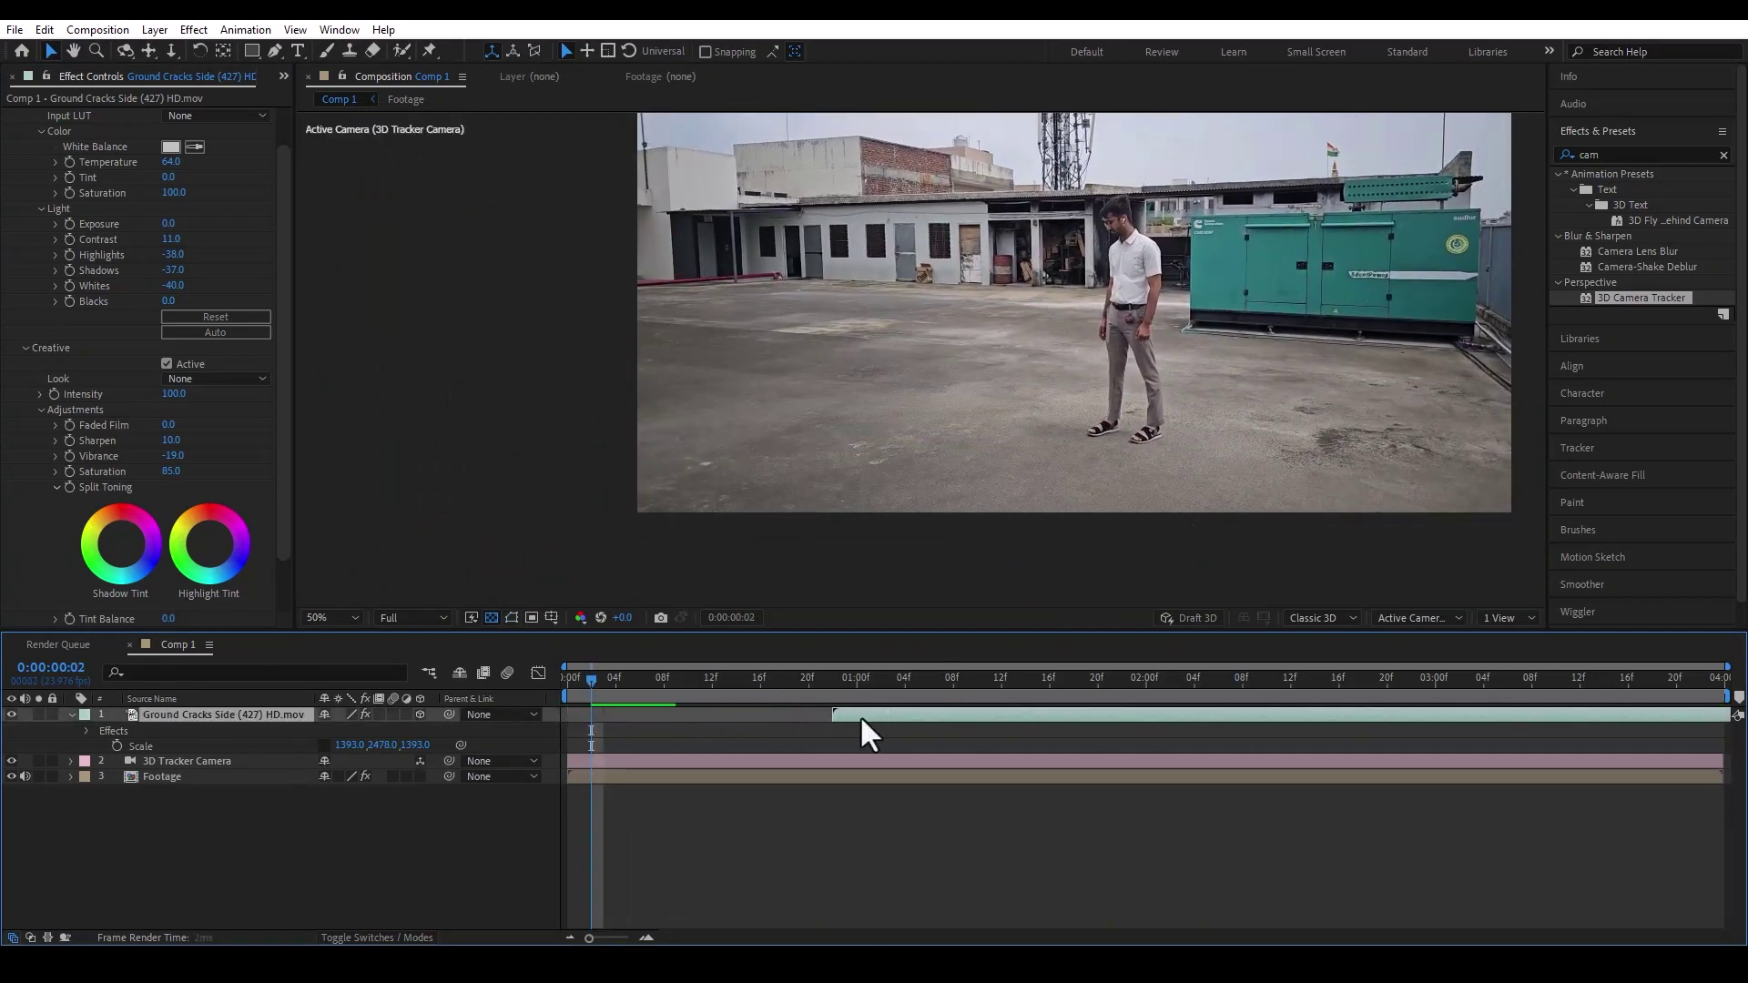
key("space")
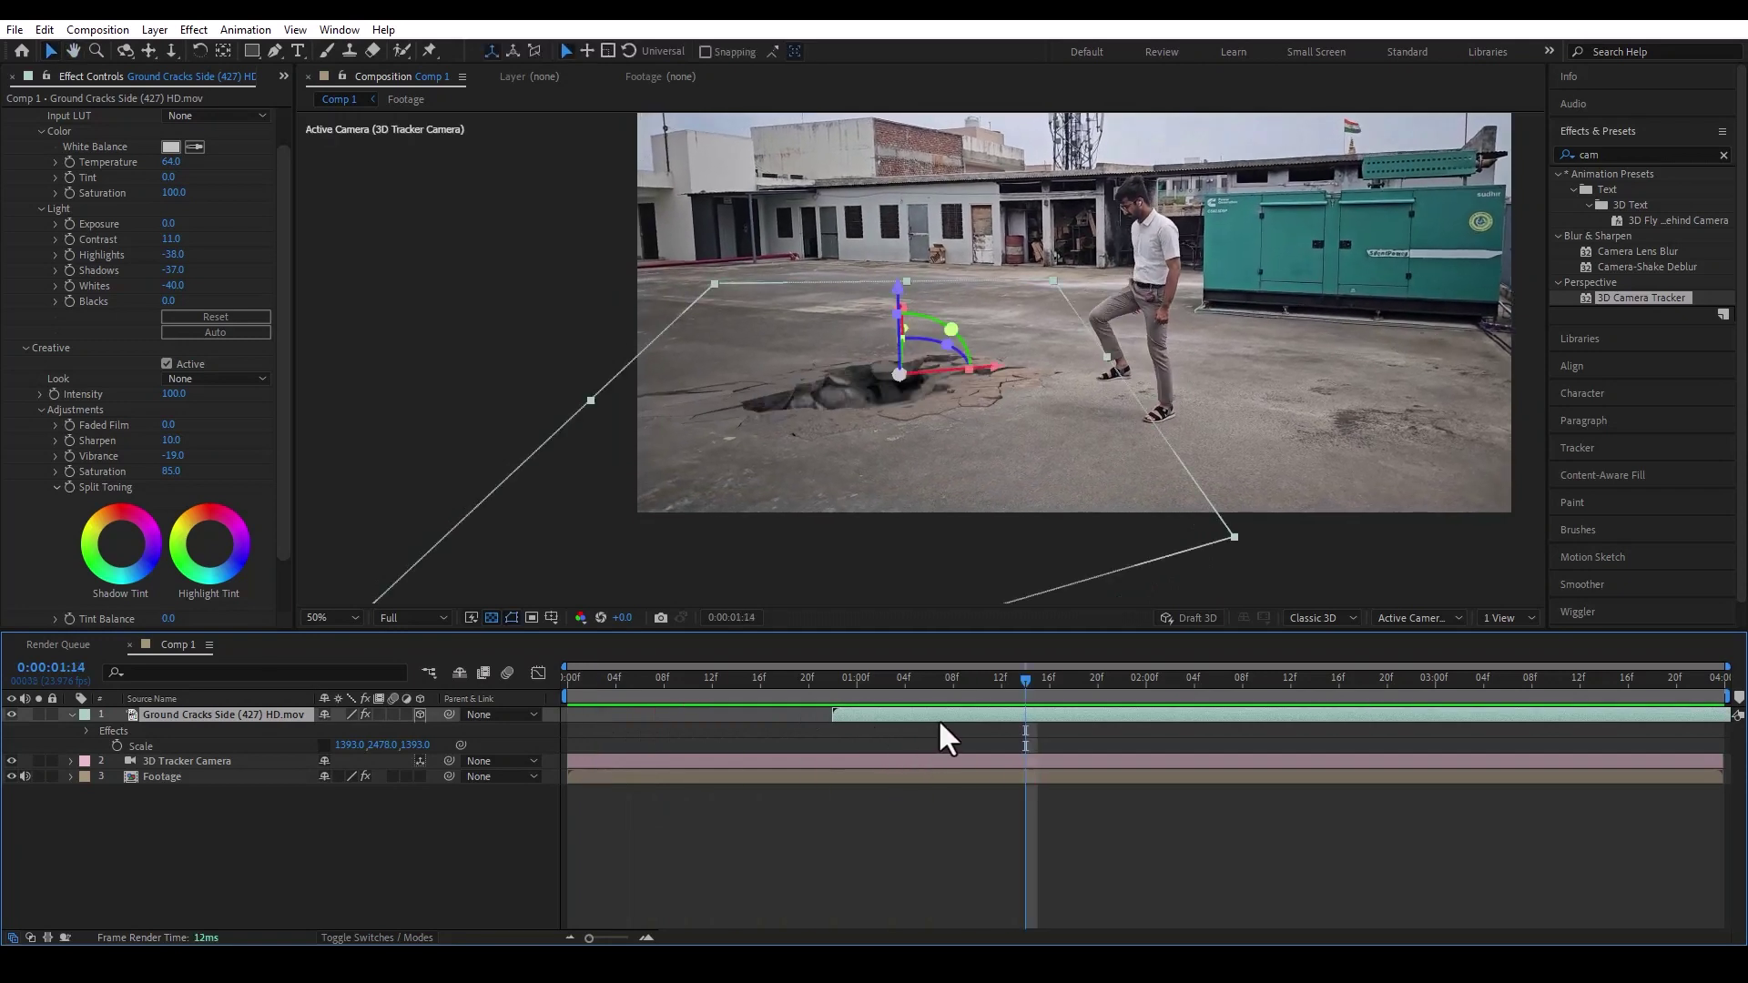
left_click_drag(1046, 698, 1302, 731)
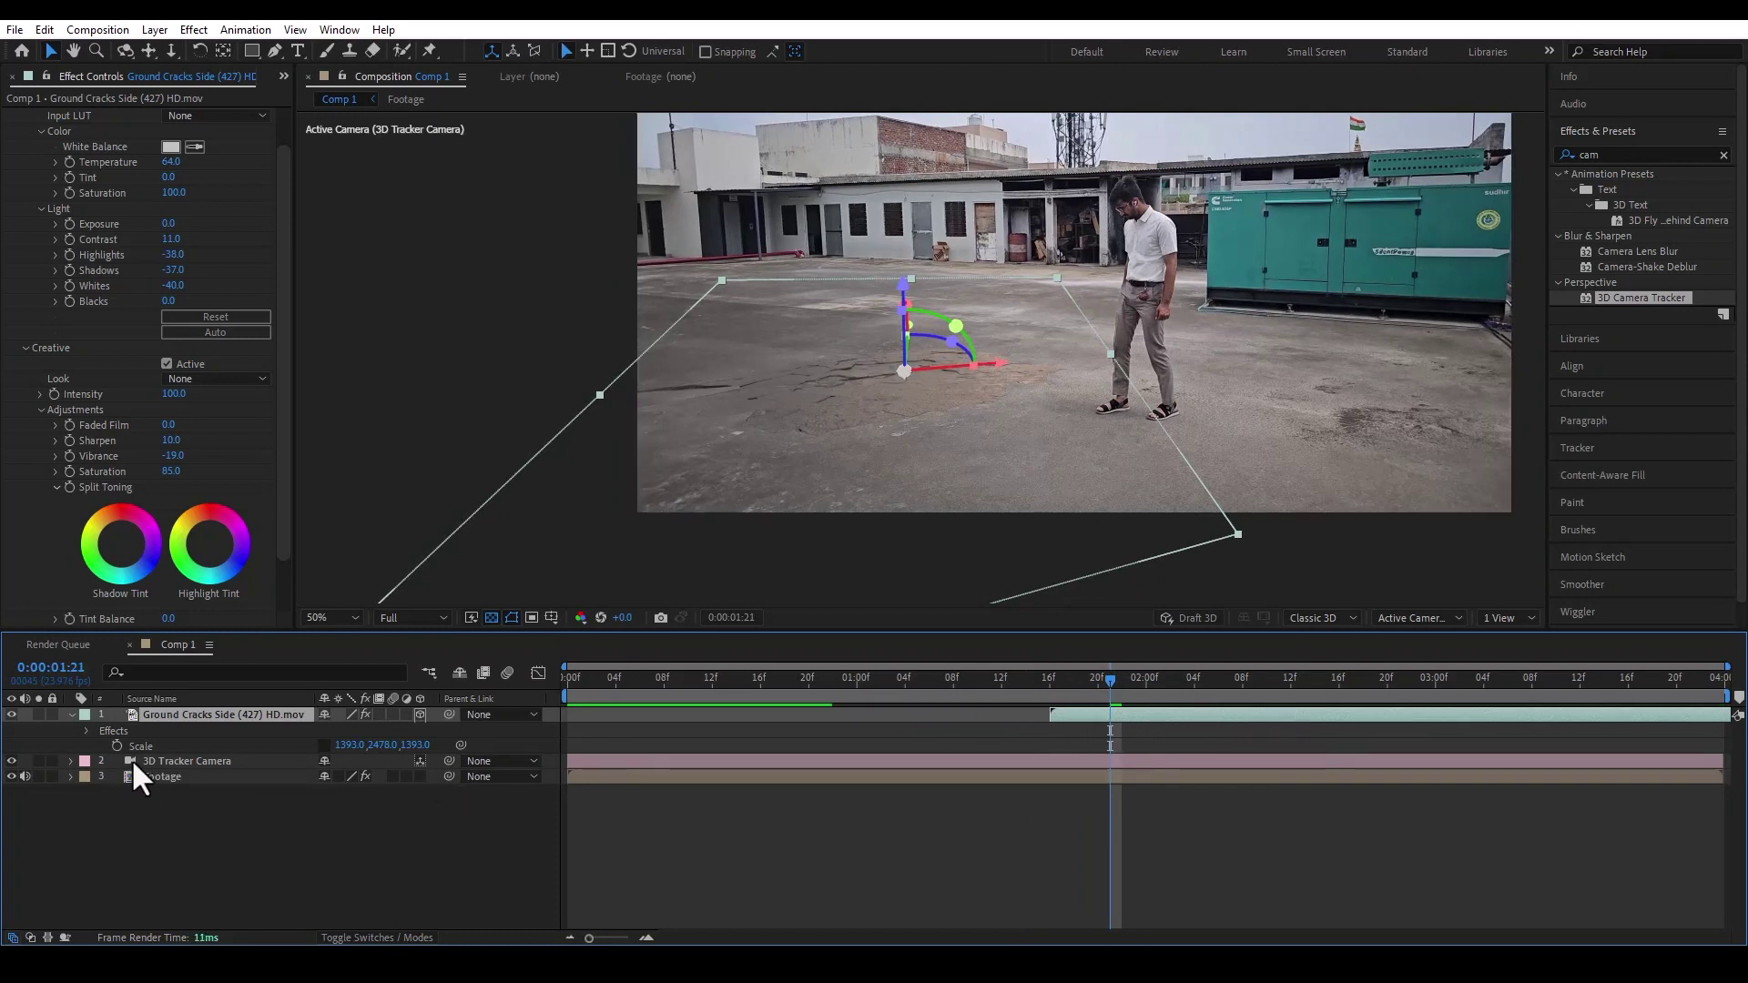
- Keyframe the cracks layer's opacity at 100% at 0:00:01:21 and 0% at 0:00:01:17, and preview the fade-in
key("t")
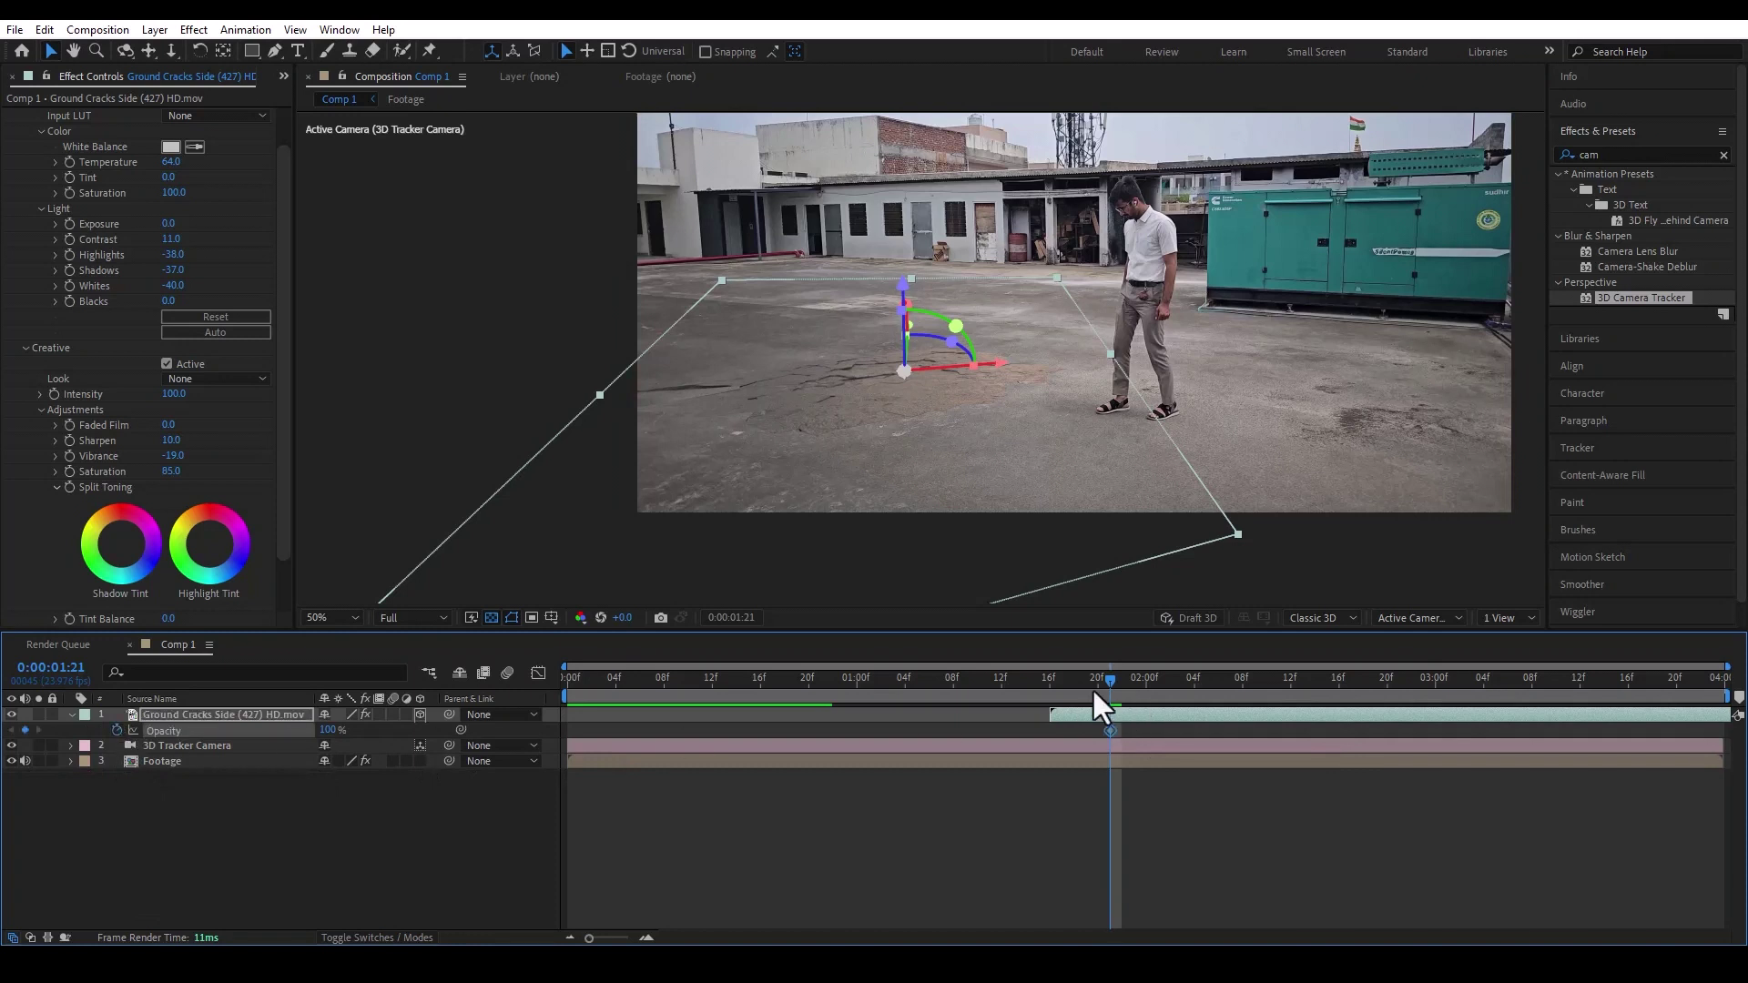
left_click_drag(1111, 690, 1061, 685)
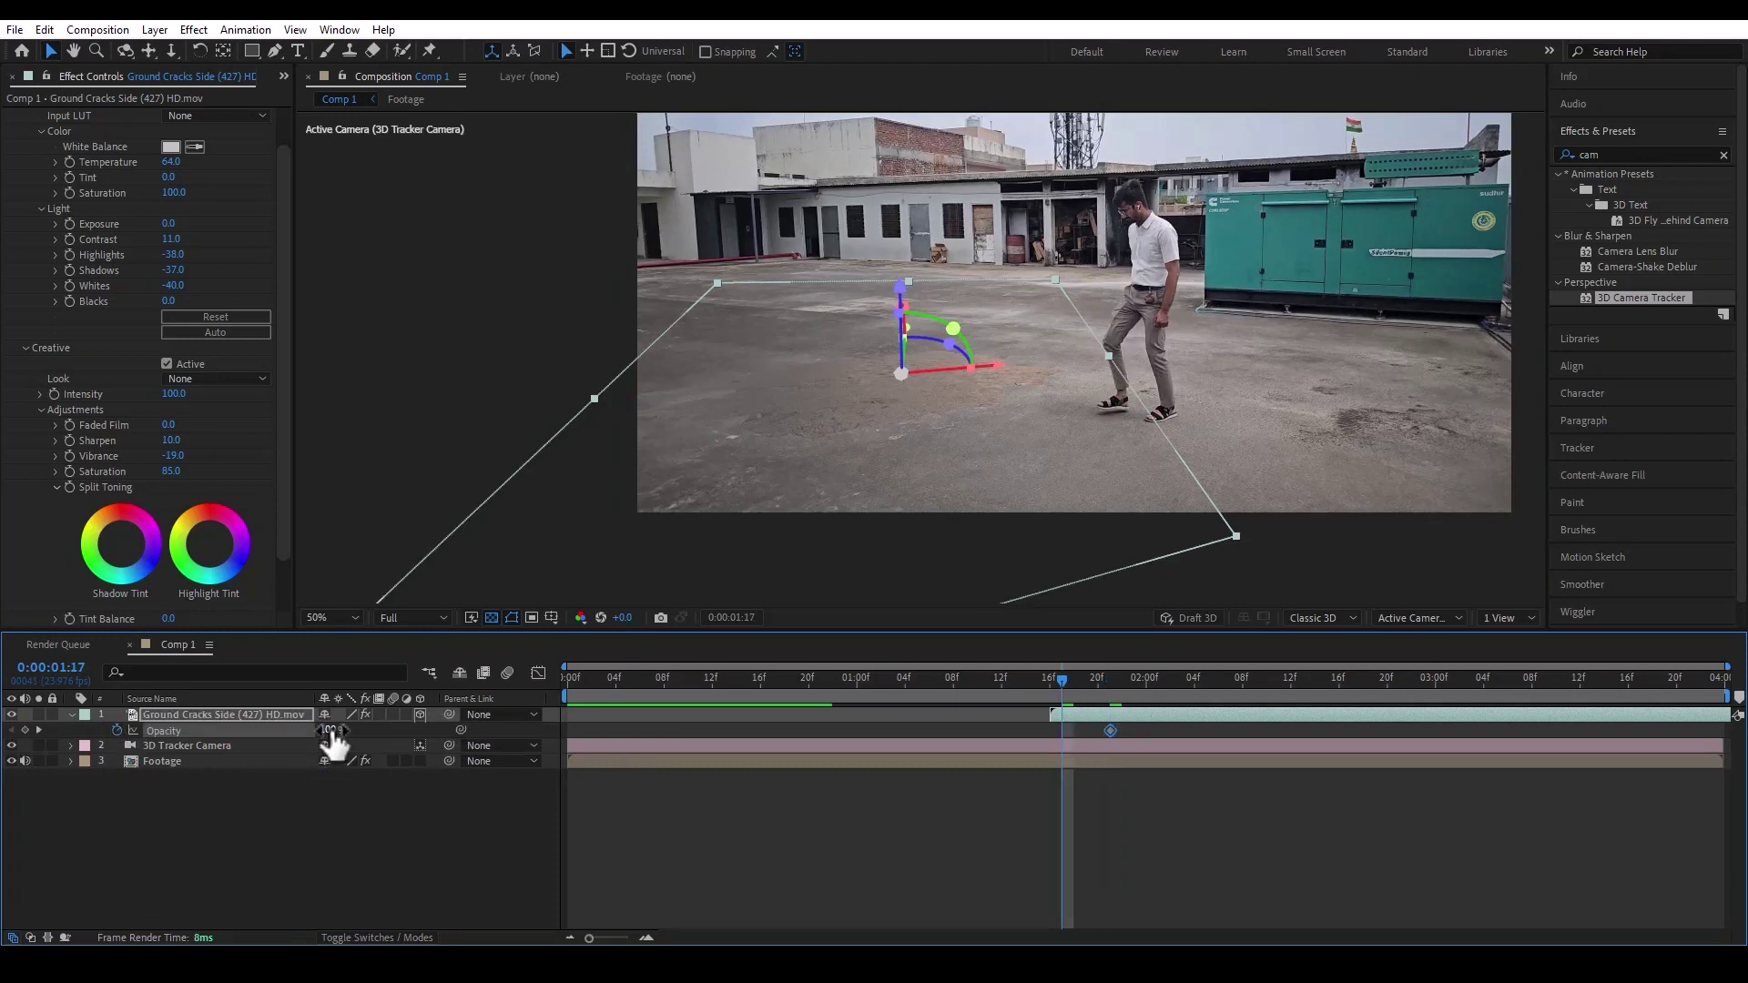
left_click_drag(326, 731, 138, 729)
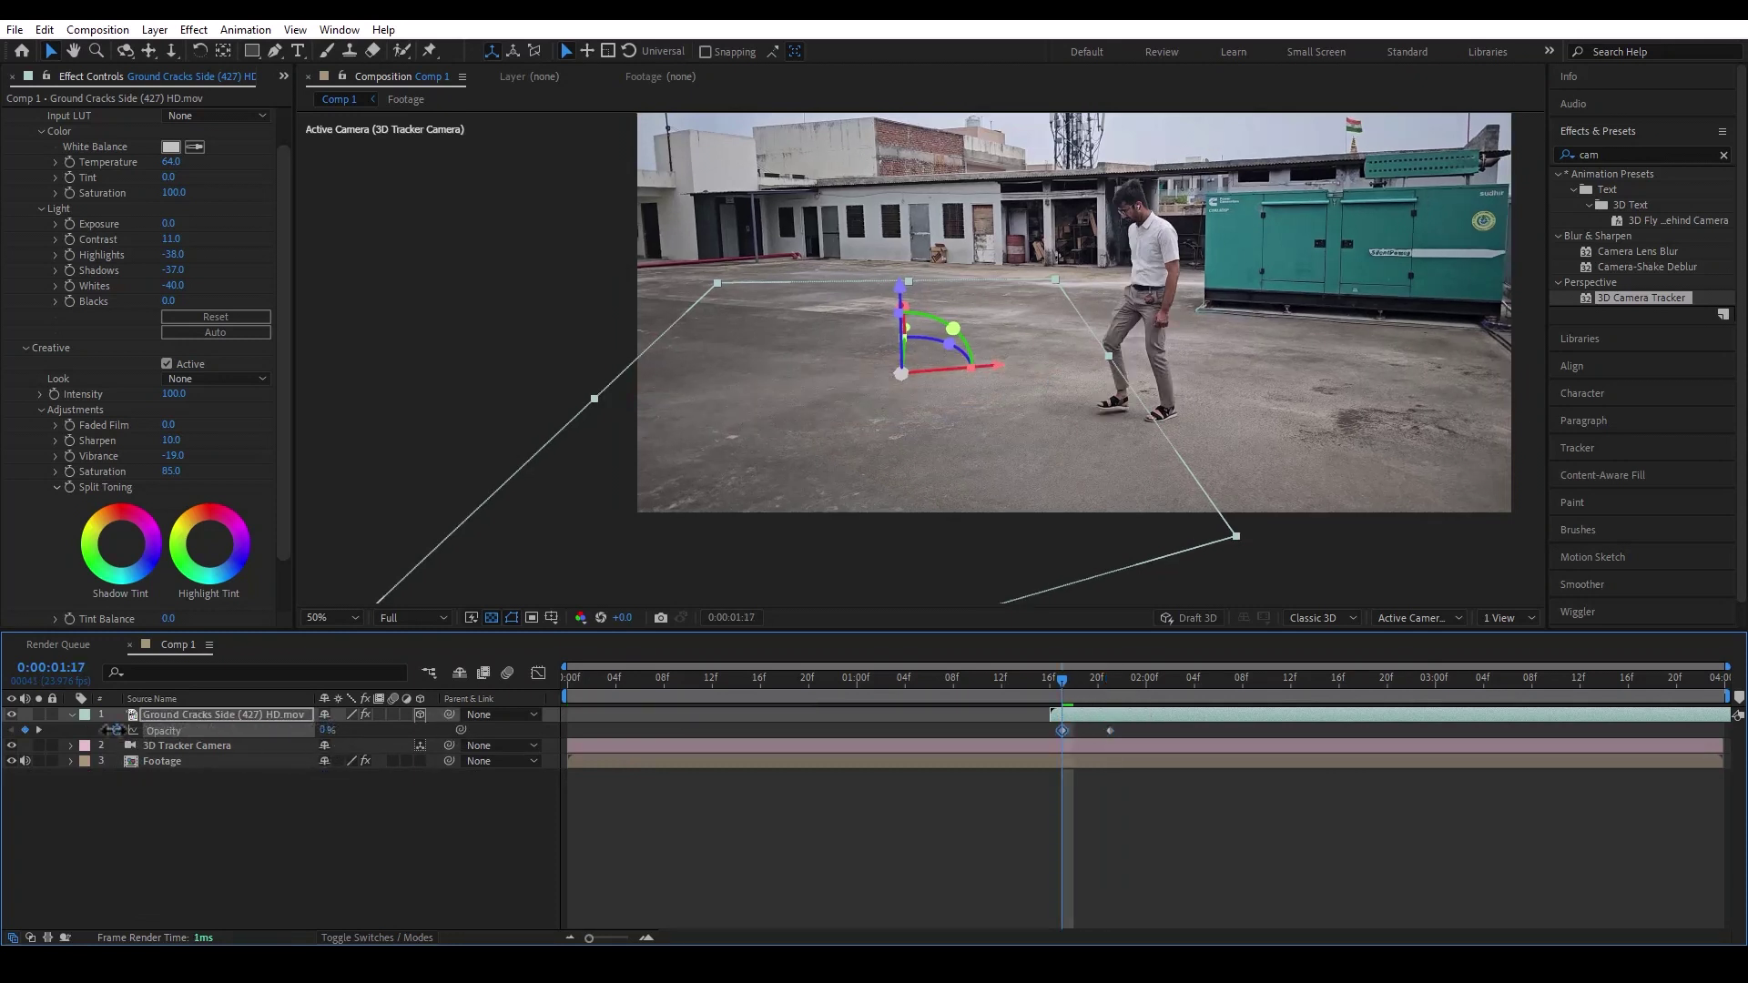
key("space")
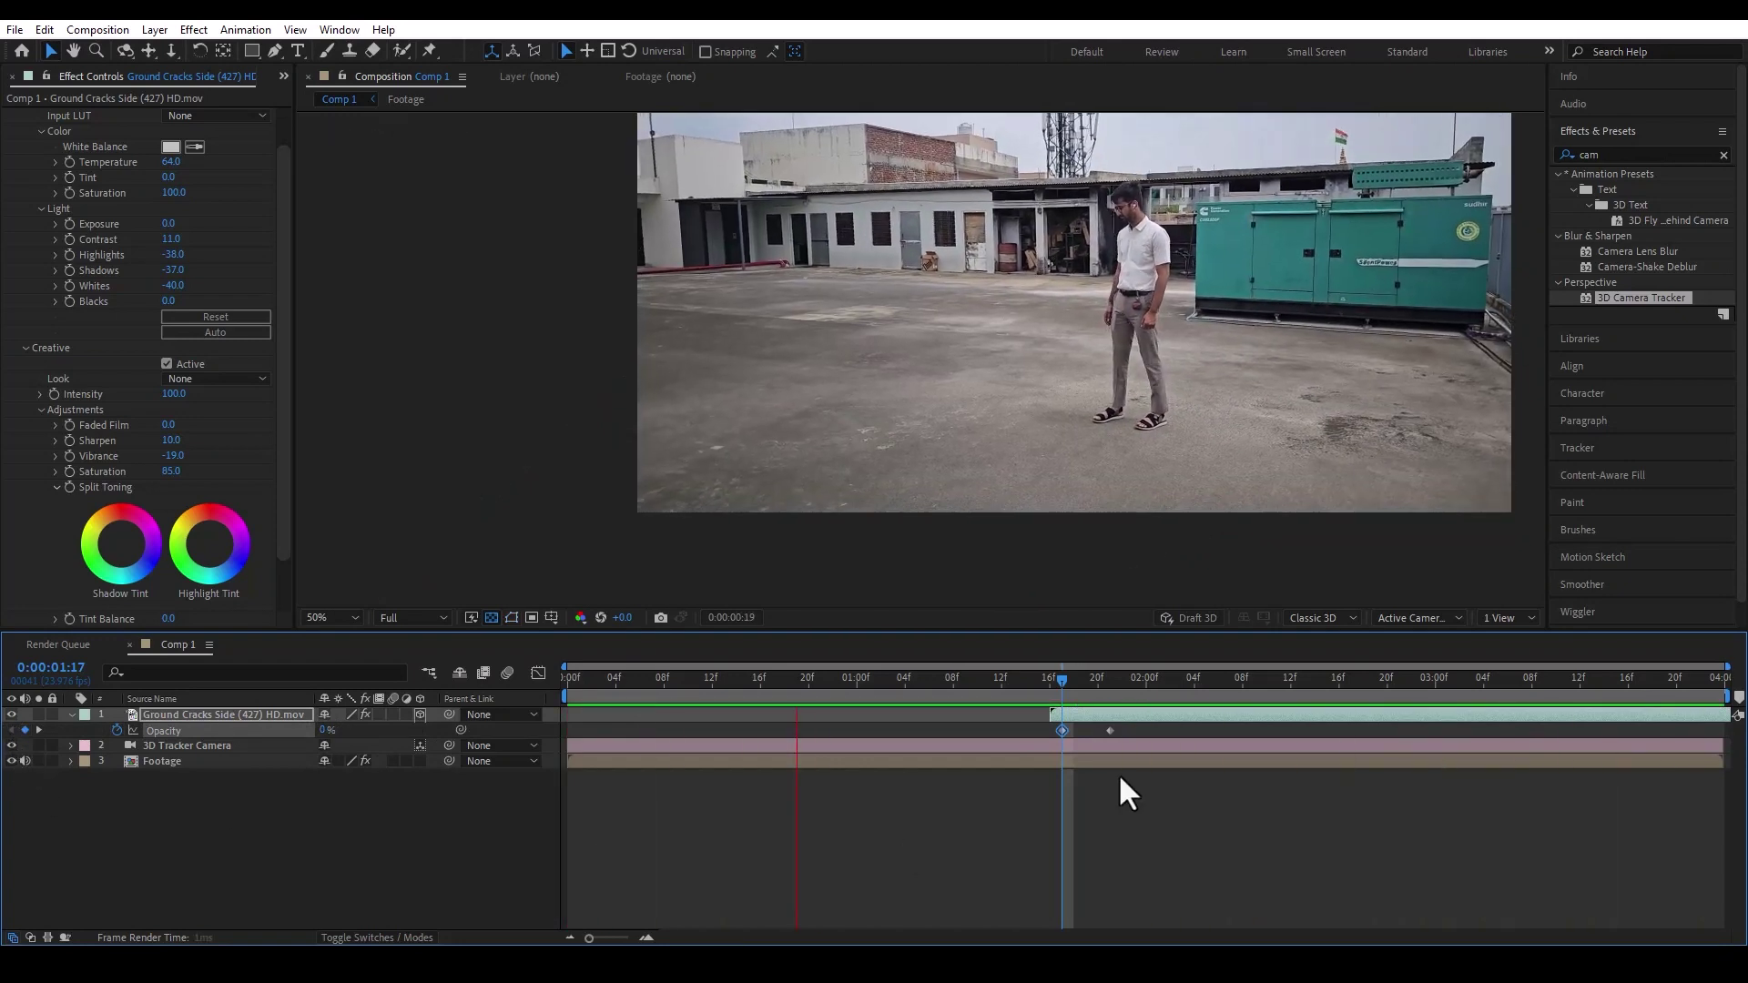
- Move the cracks layer's 0% opacity keyframe to about 0:00:01:20 and preview the shorter fade-in
key("space")
left_click_drag(1069, 730, 1106, 731)
key("space")
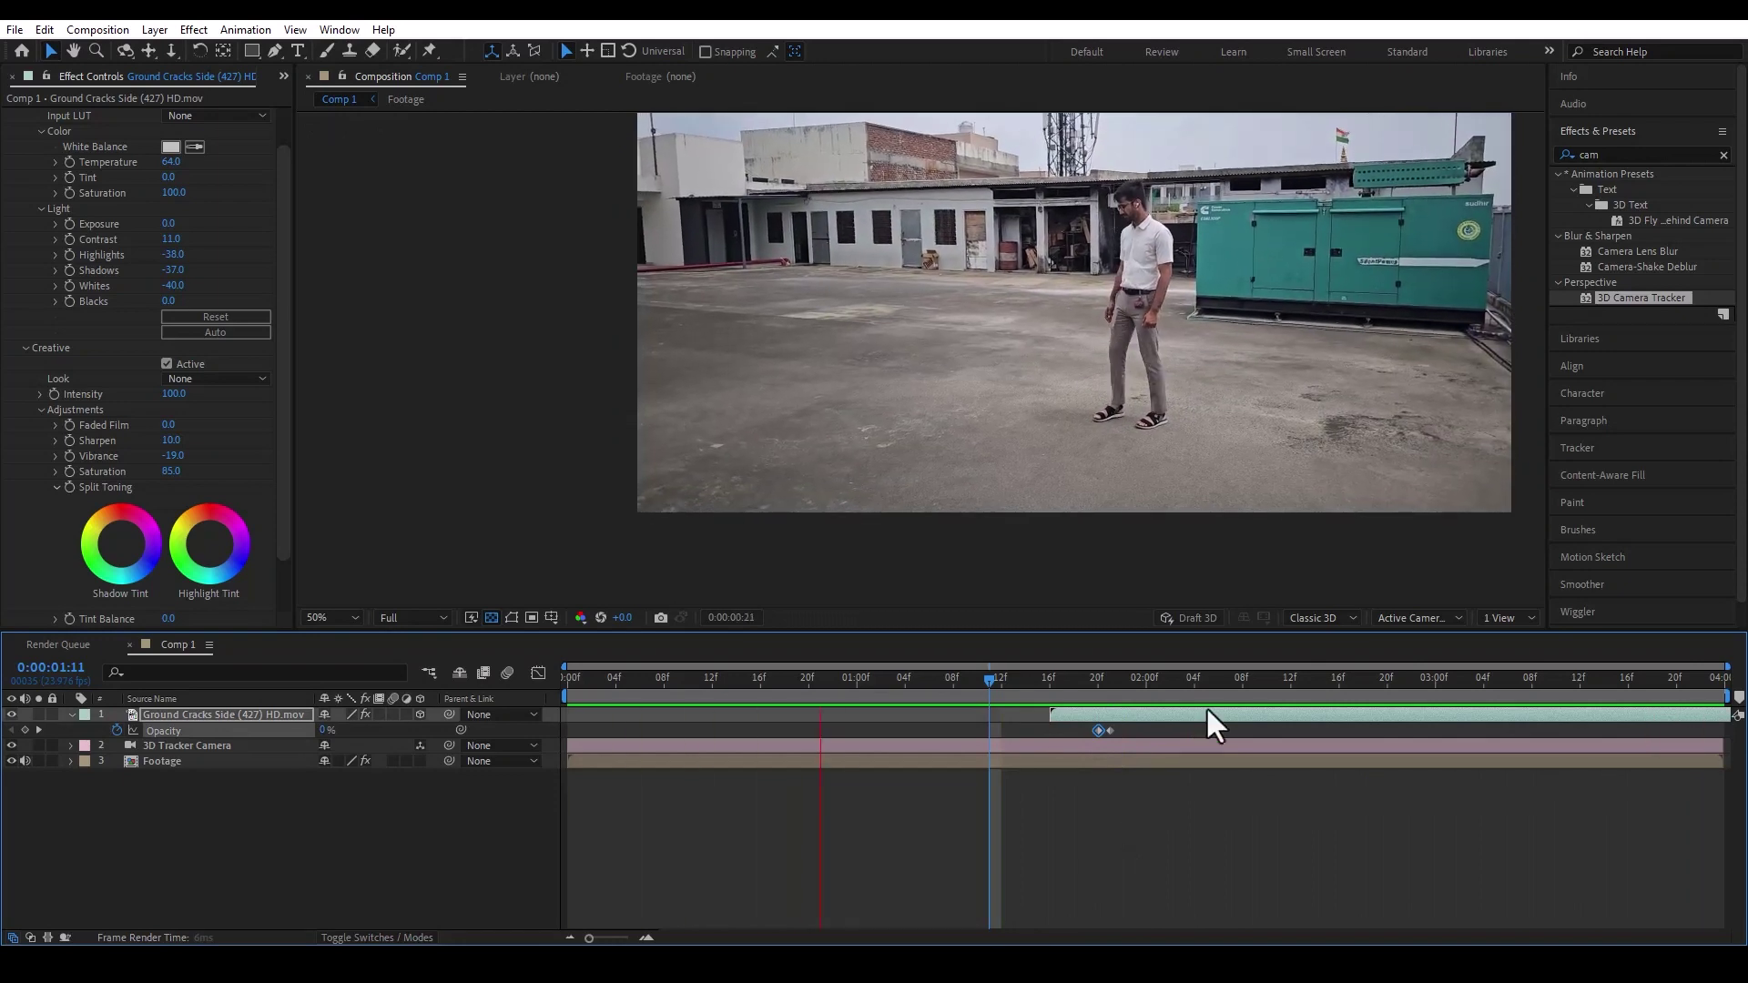
key("space")
left_click_drag(1326, 383, 1265, 421)
key("space")
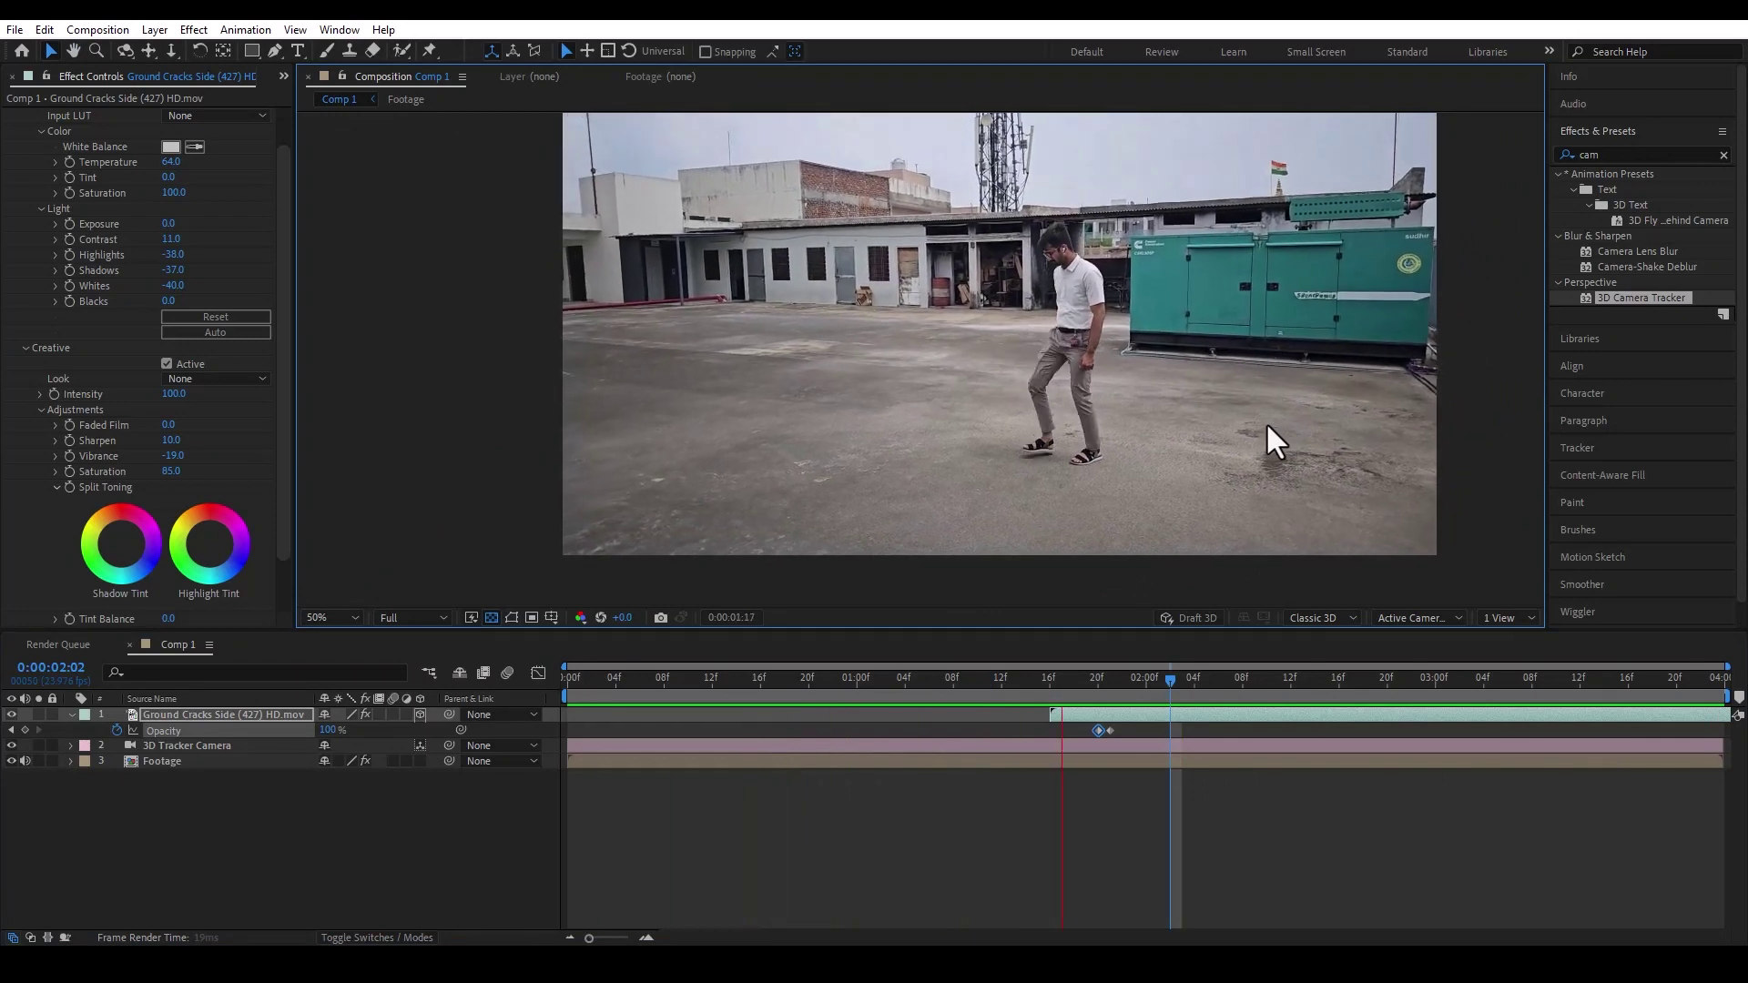
- Shift the cracks layer to start at 0:00:01:14 with its opacity keyframes at 0:00:01:17 and 0:00:01:19, and preview the timing
left_click(1054, 680)
mouse_move(1054, 684)
left_mouse_down()
mouse_move(1112, 689)
mouse_move(1083, 691)
left_mouse_up()
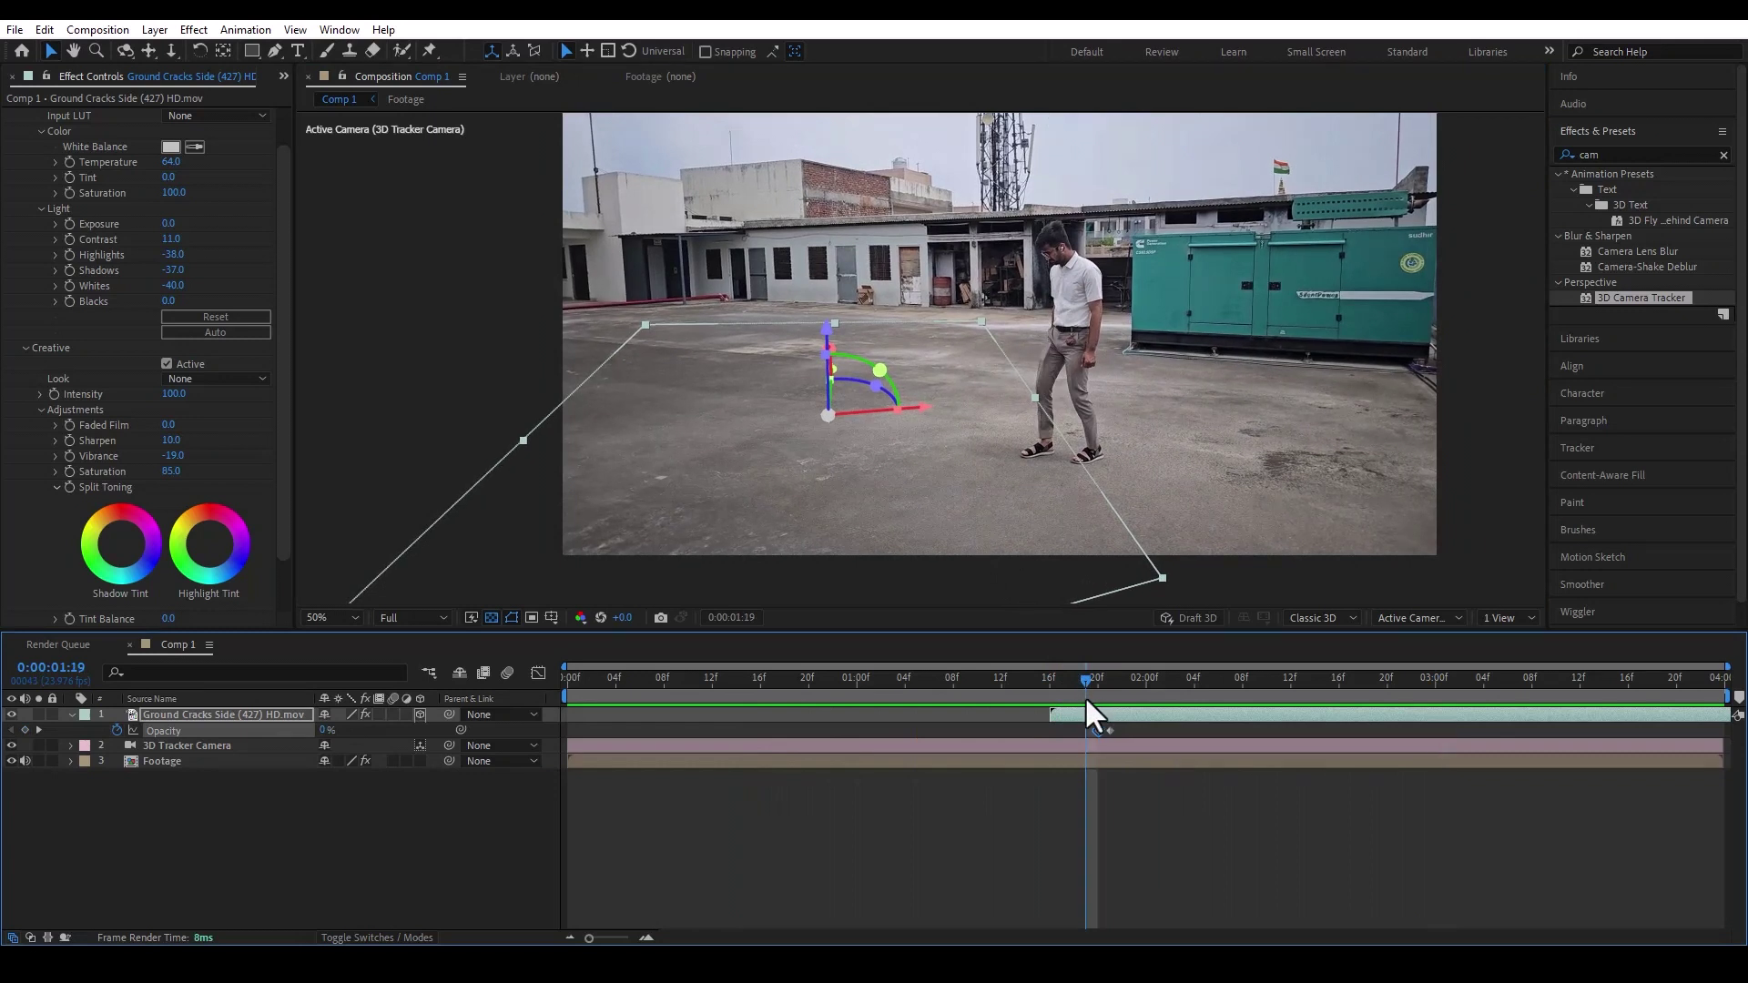
left_click(1085, 733)
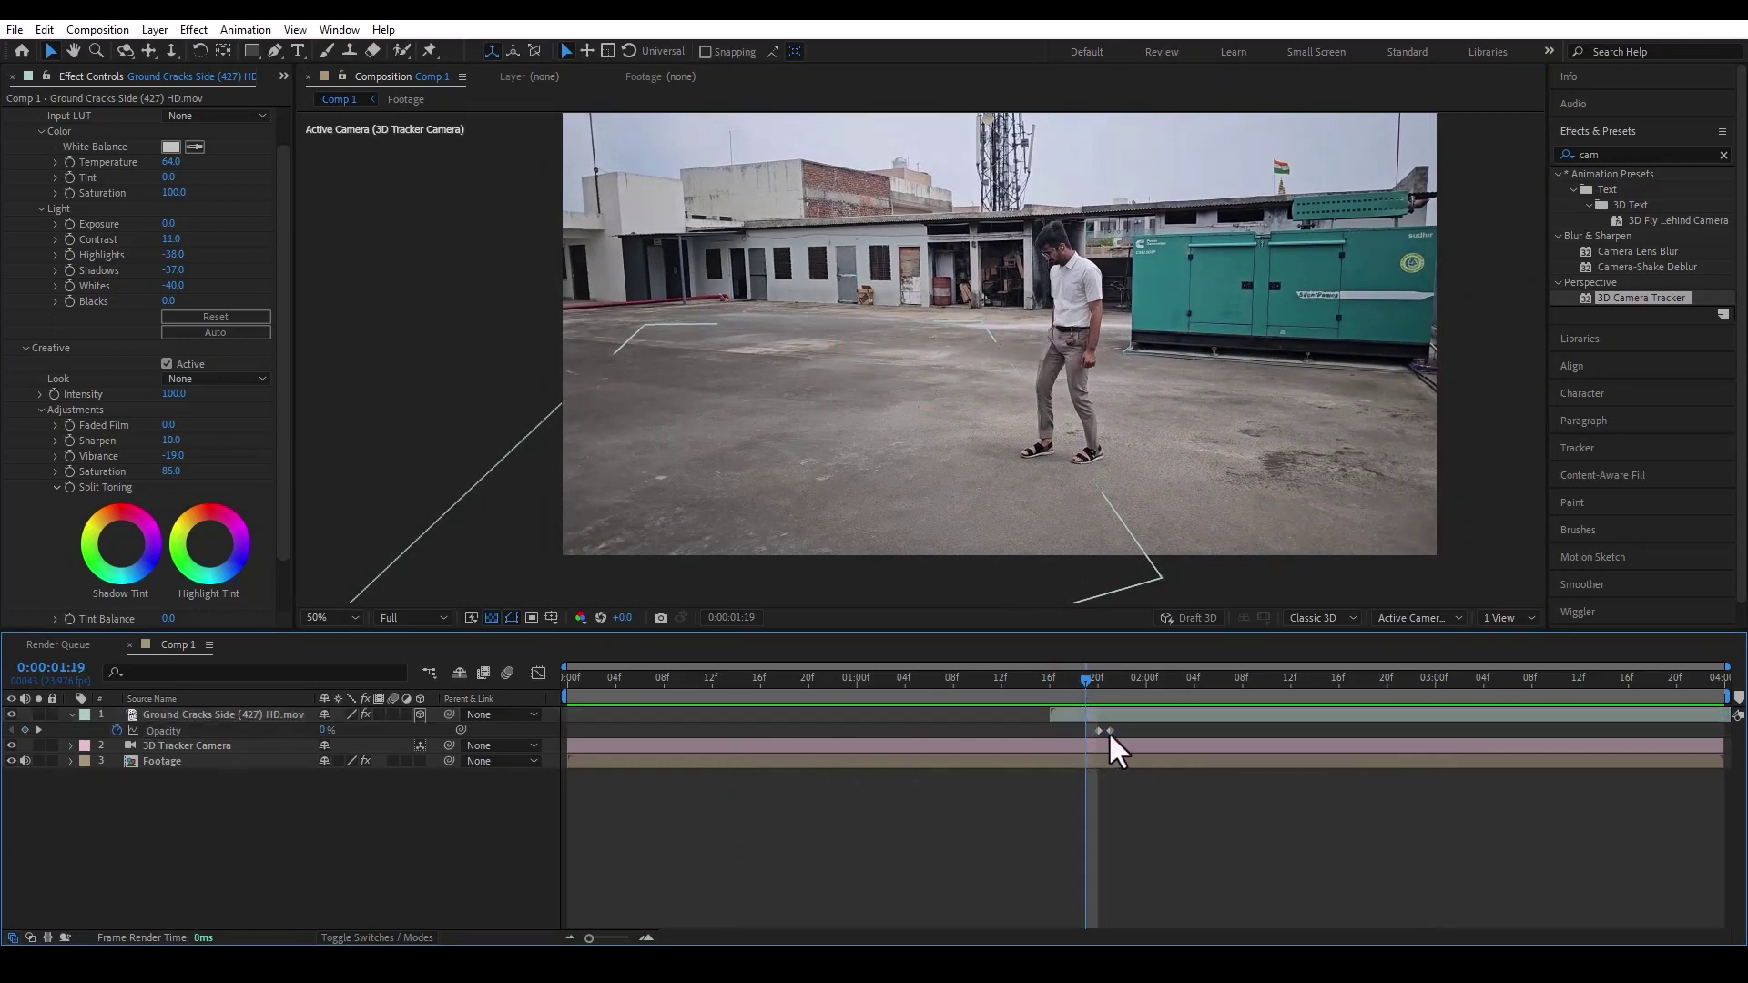
left_click_drag(1128, 715, 1056, 681)
left_click(1055, 691)
key("space")
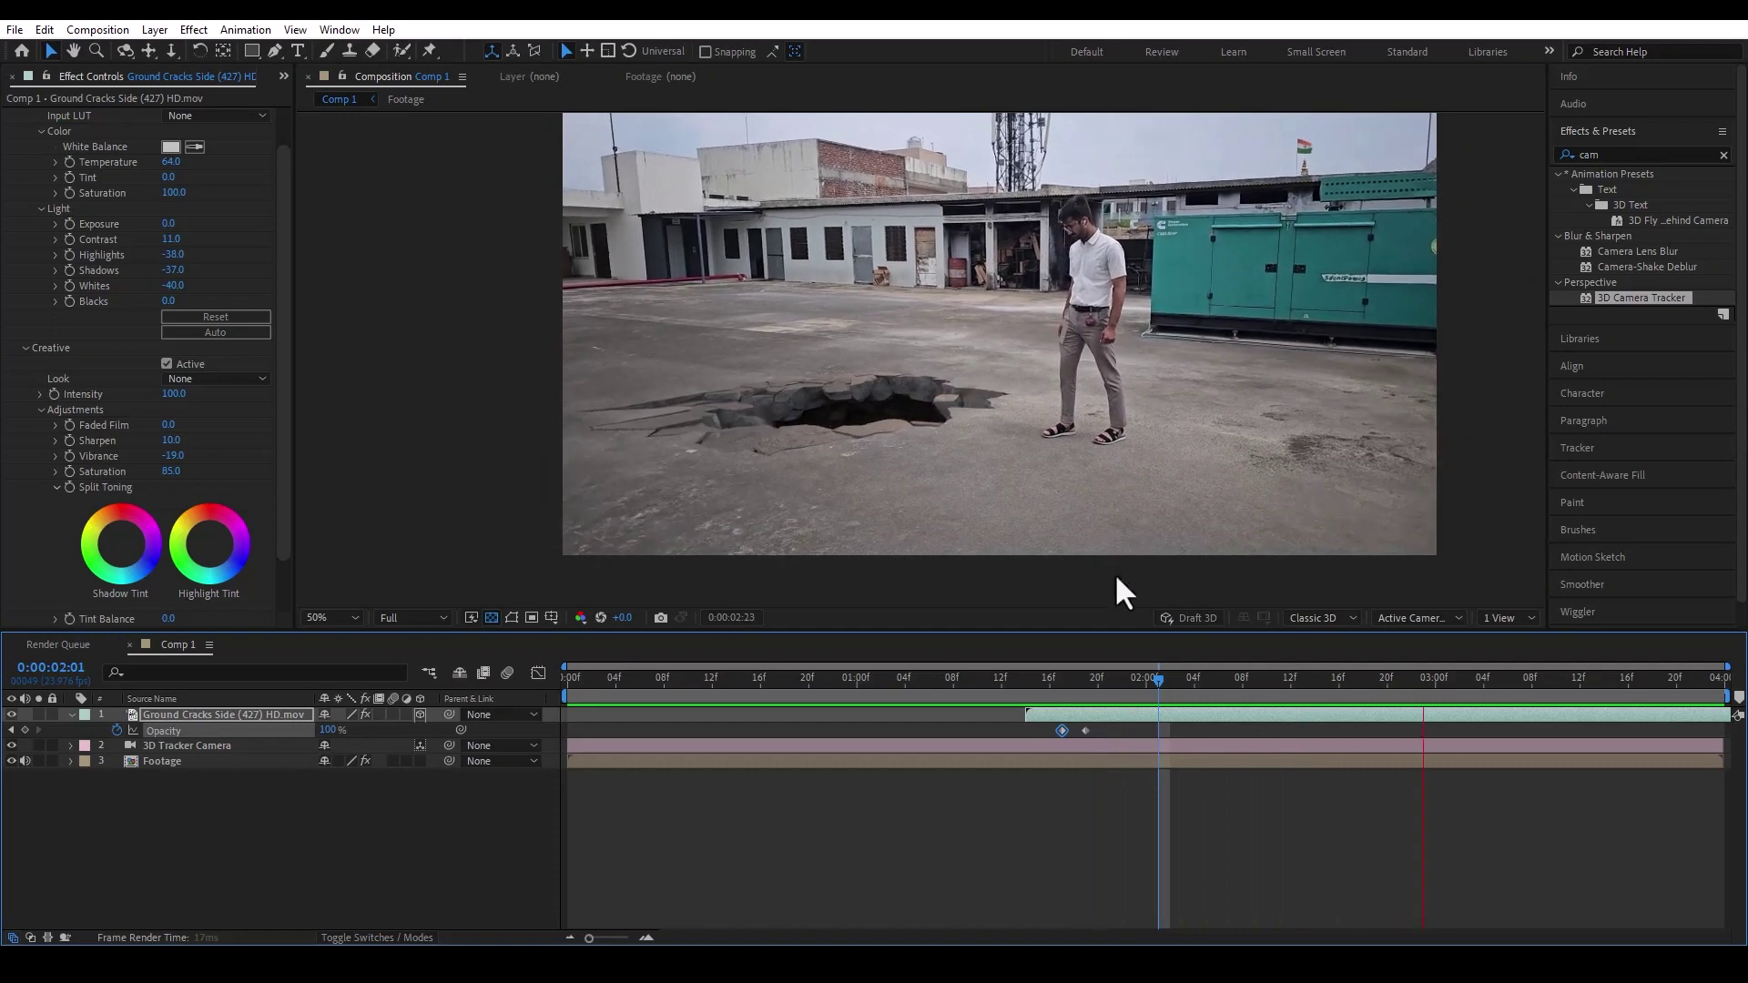
- Import the Dust Wave 4k (457) clip from the Downloads folder and add it as the top layer of Comp 1
left_click(284, 76)
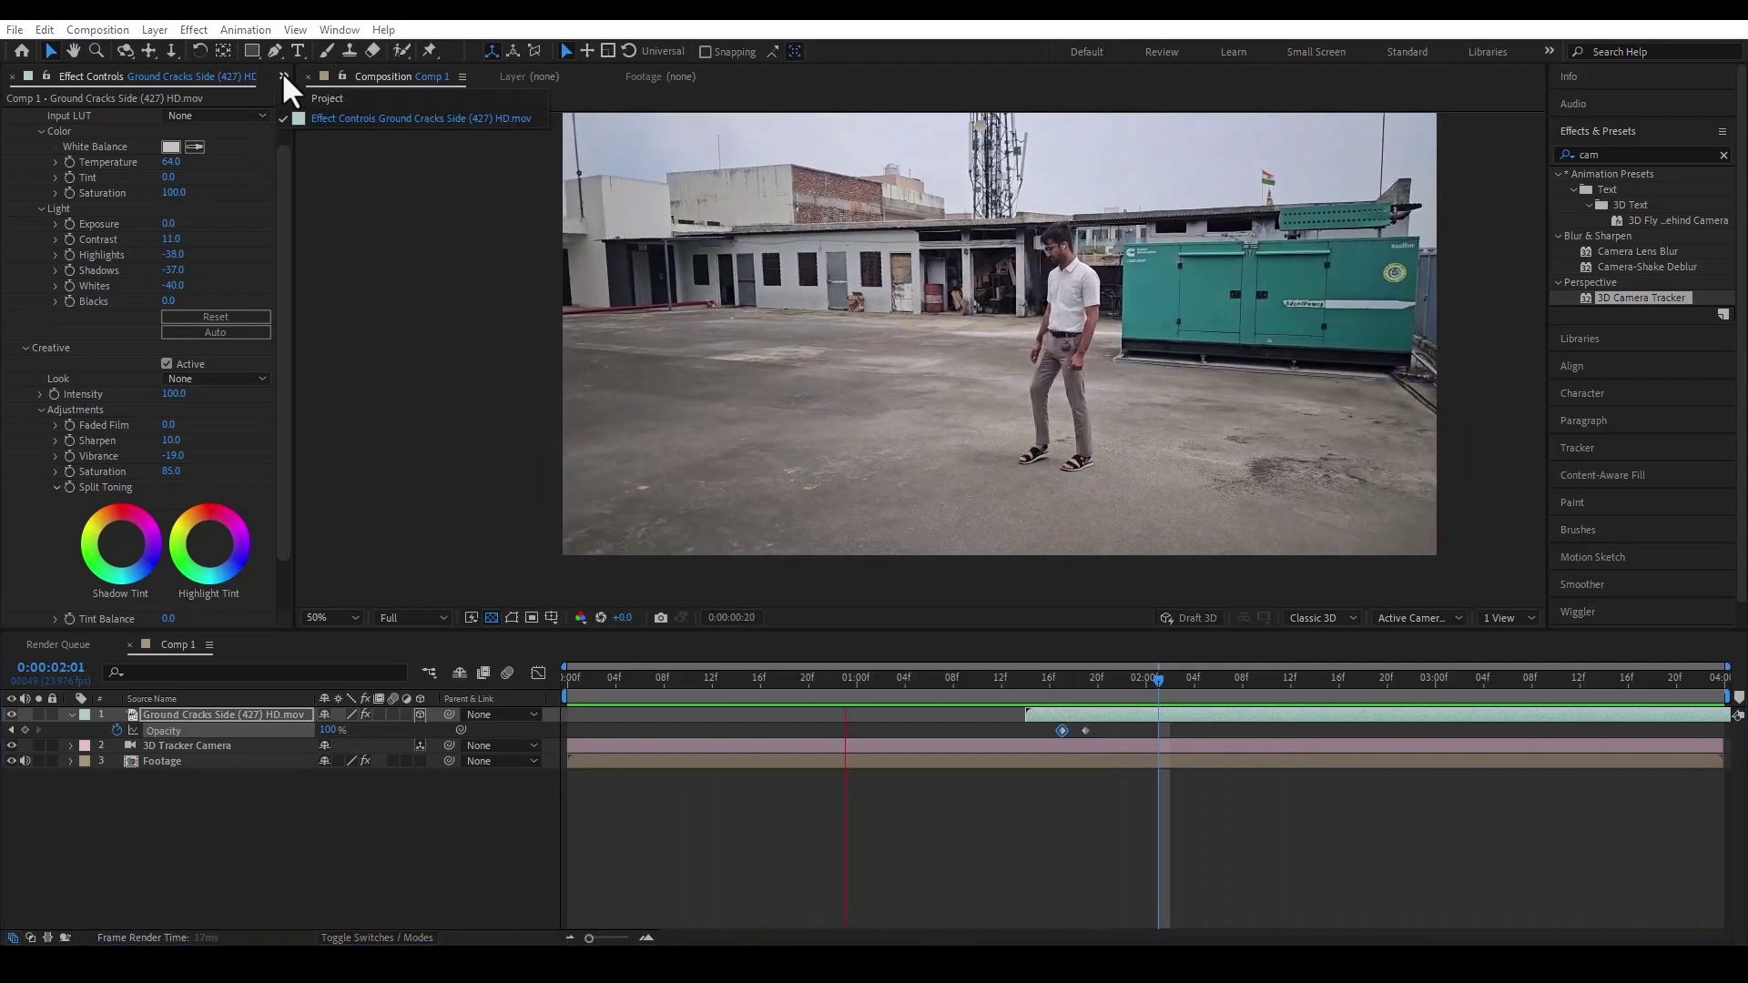
left_click(321, 98)
key("alt+Tab")
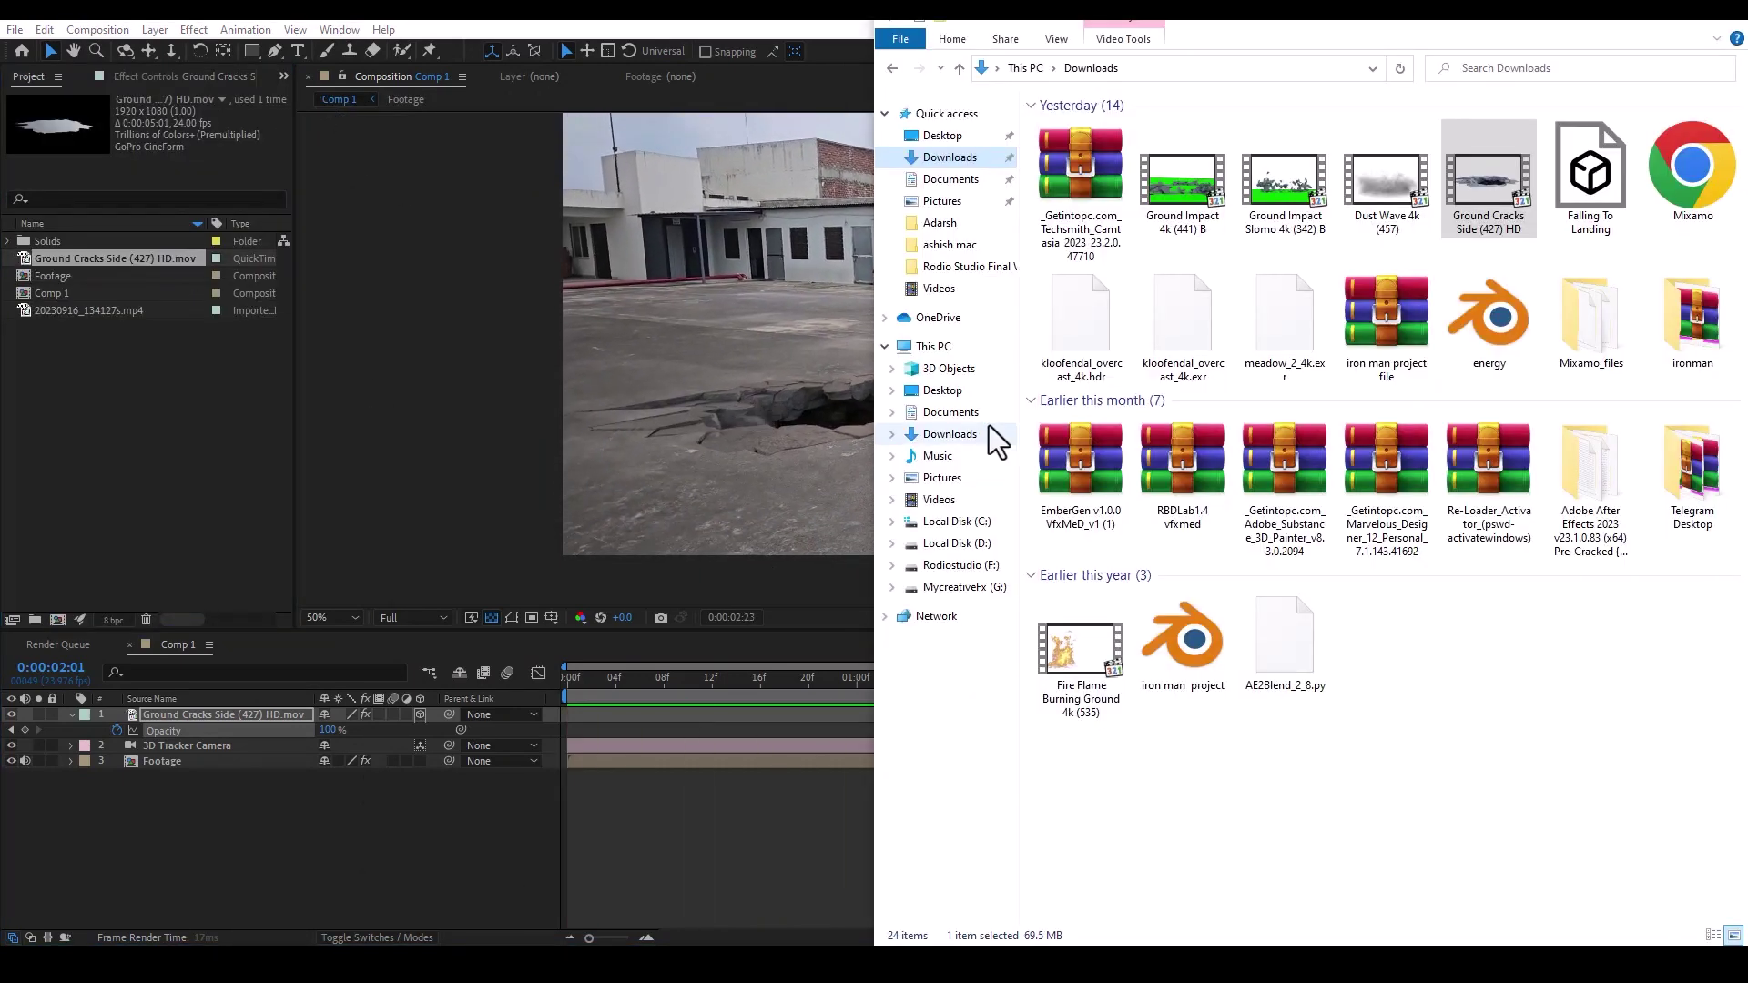
left_click_drag(1372, 213, 148, 459)
left_click_drag(96, 296, 886, 413)
- Scale the dust wave layer to 48%, position it over the cracks, start it at about 0:00:01:10, and preview
left_click_drag(1046, 683, 1074, 682)
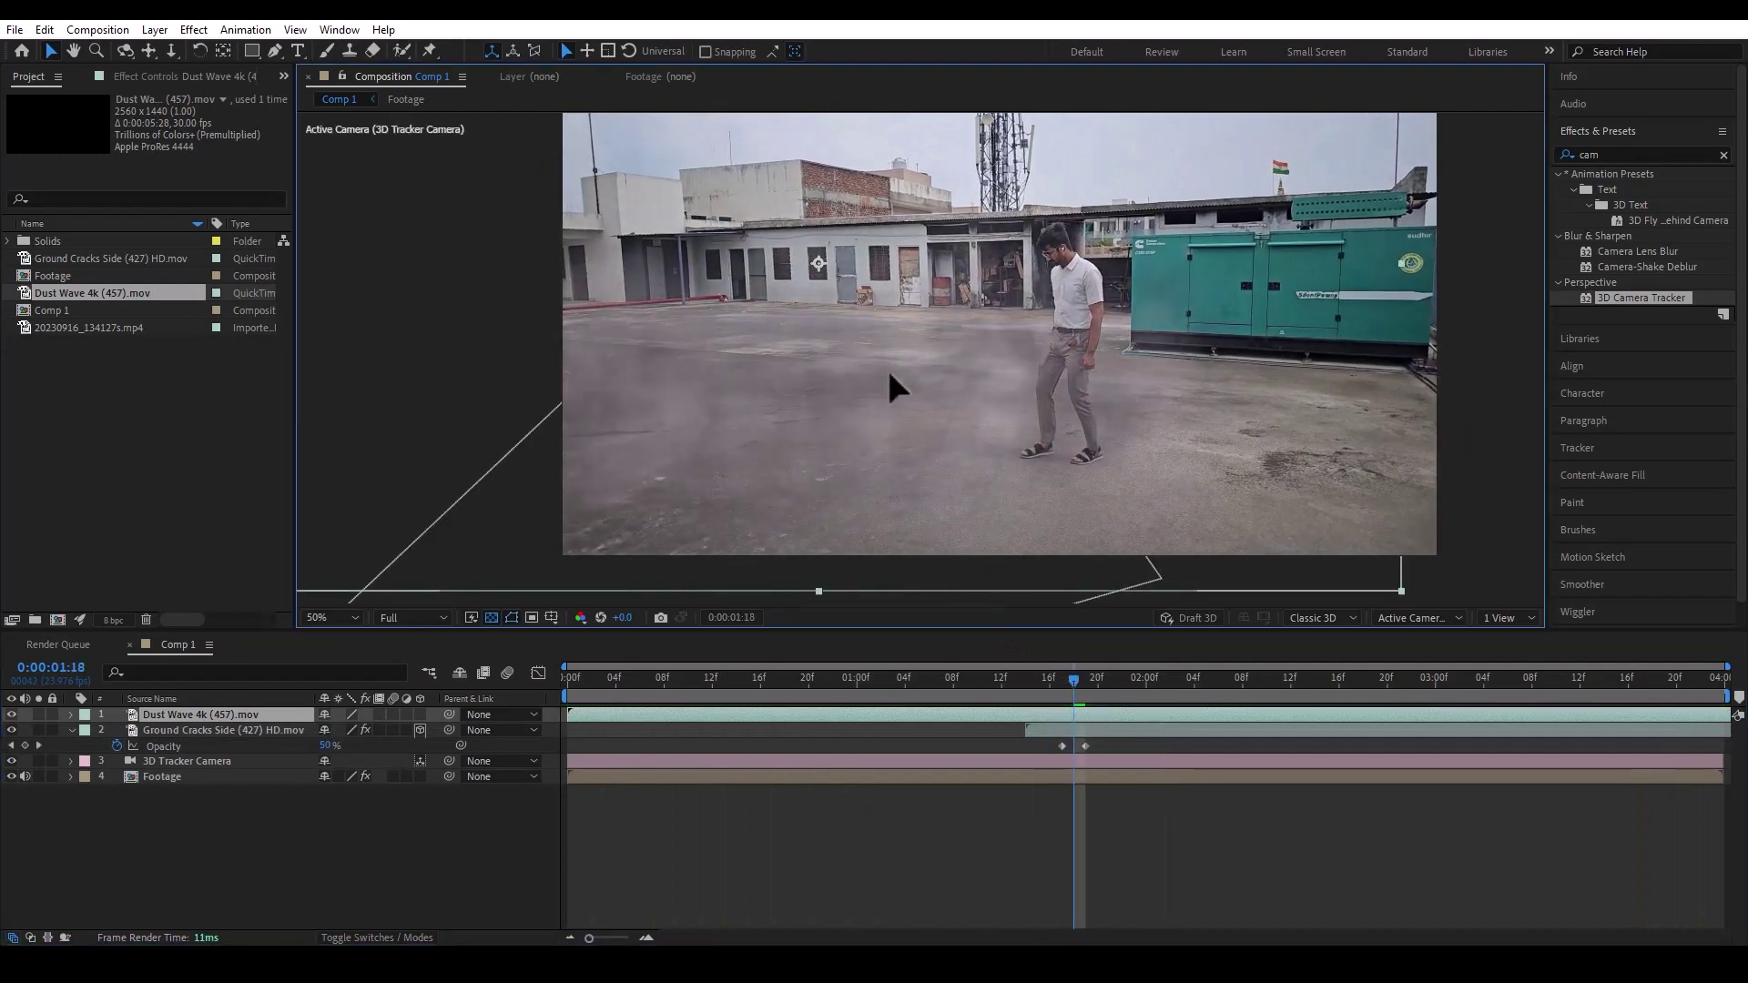
key("s")
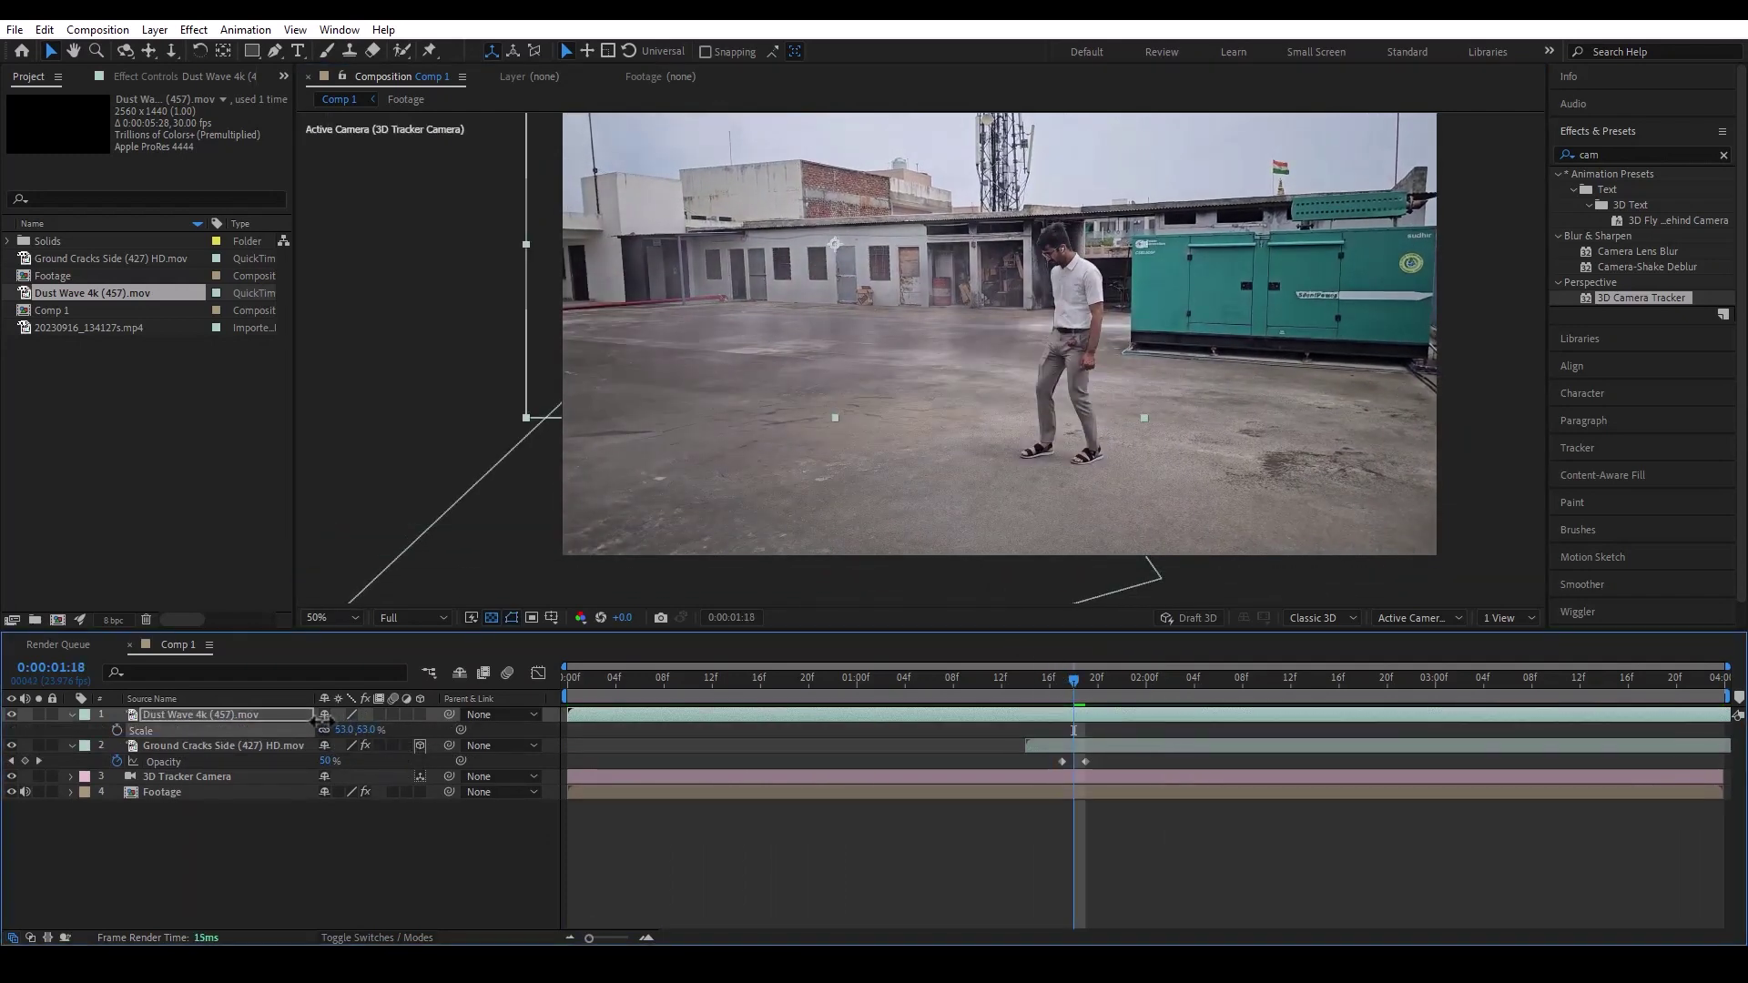
left_click_drag(326, 721, 310, 722)
left_click_drag(947, 353, 953, 414)
left_click_drag(615, 714, 1009, 712)
left_click_drag(1001, 690, 938, 692)
key("space")
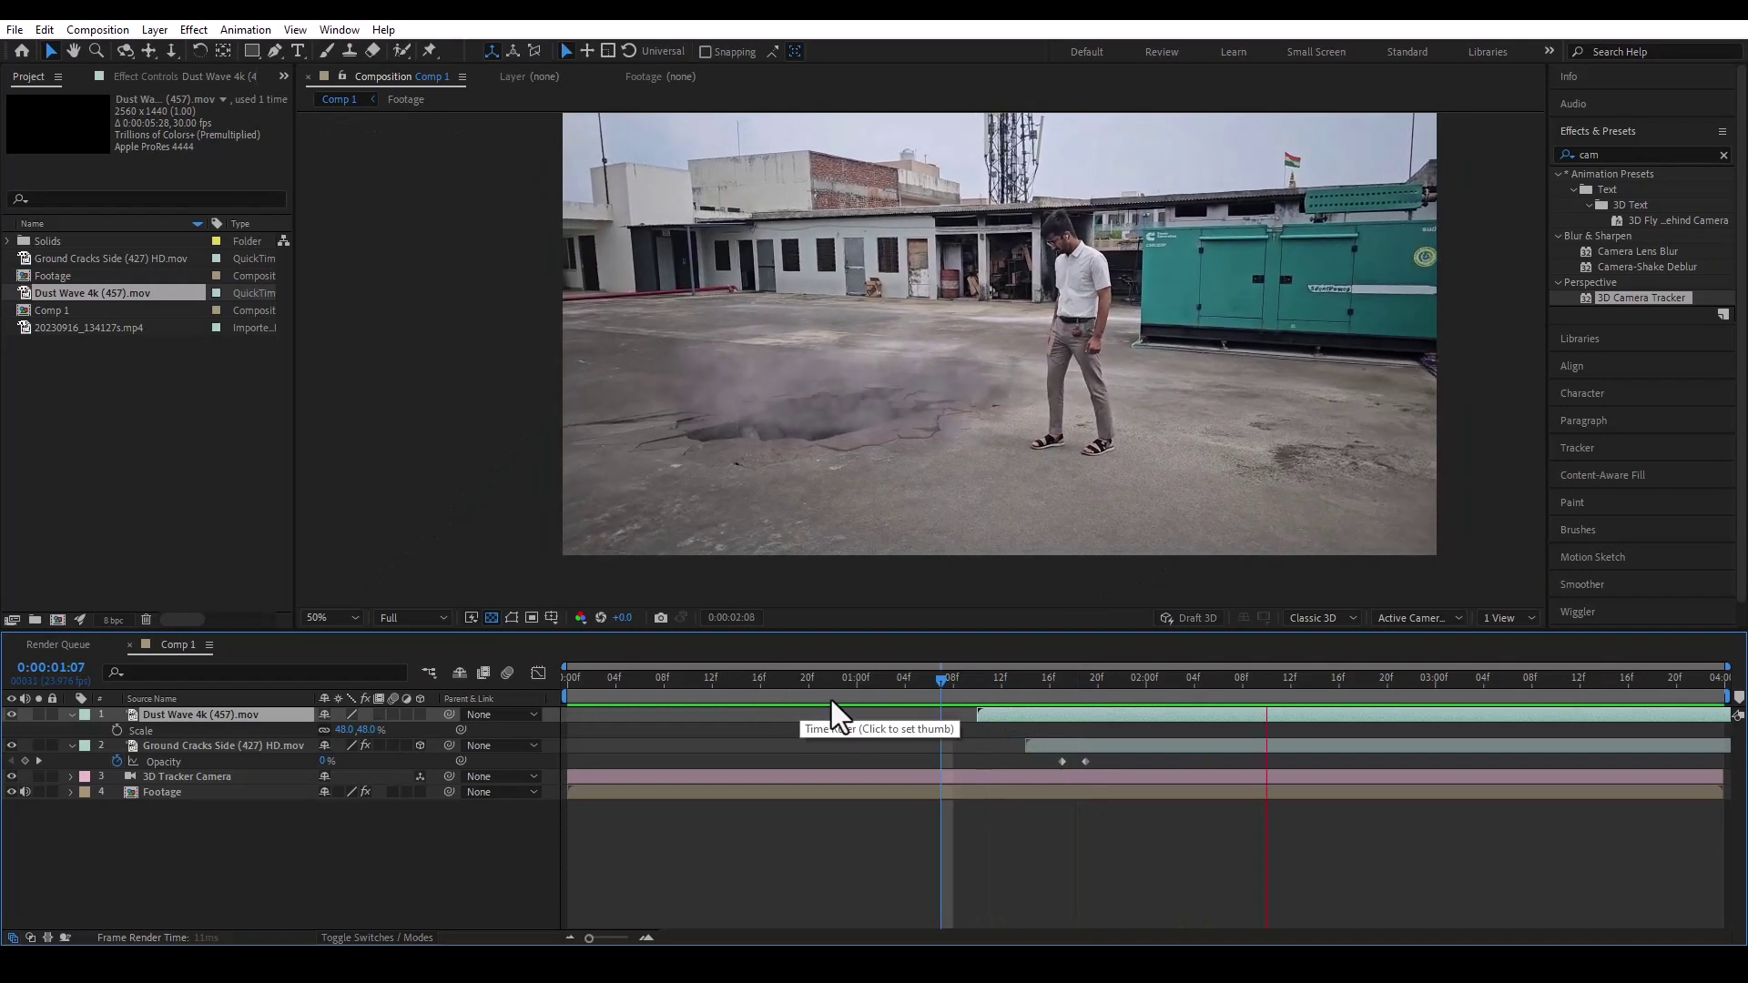
- Enlarge the dust wave layer to 89%, reposition it over the cracks, and preview the result
key("space")
key("s")
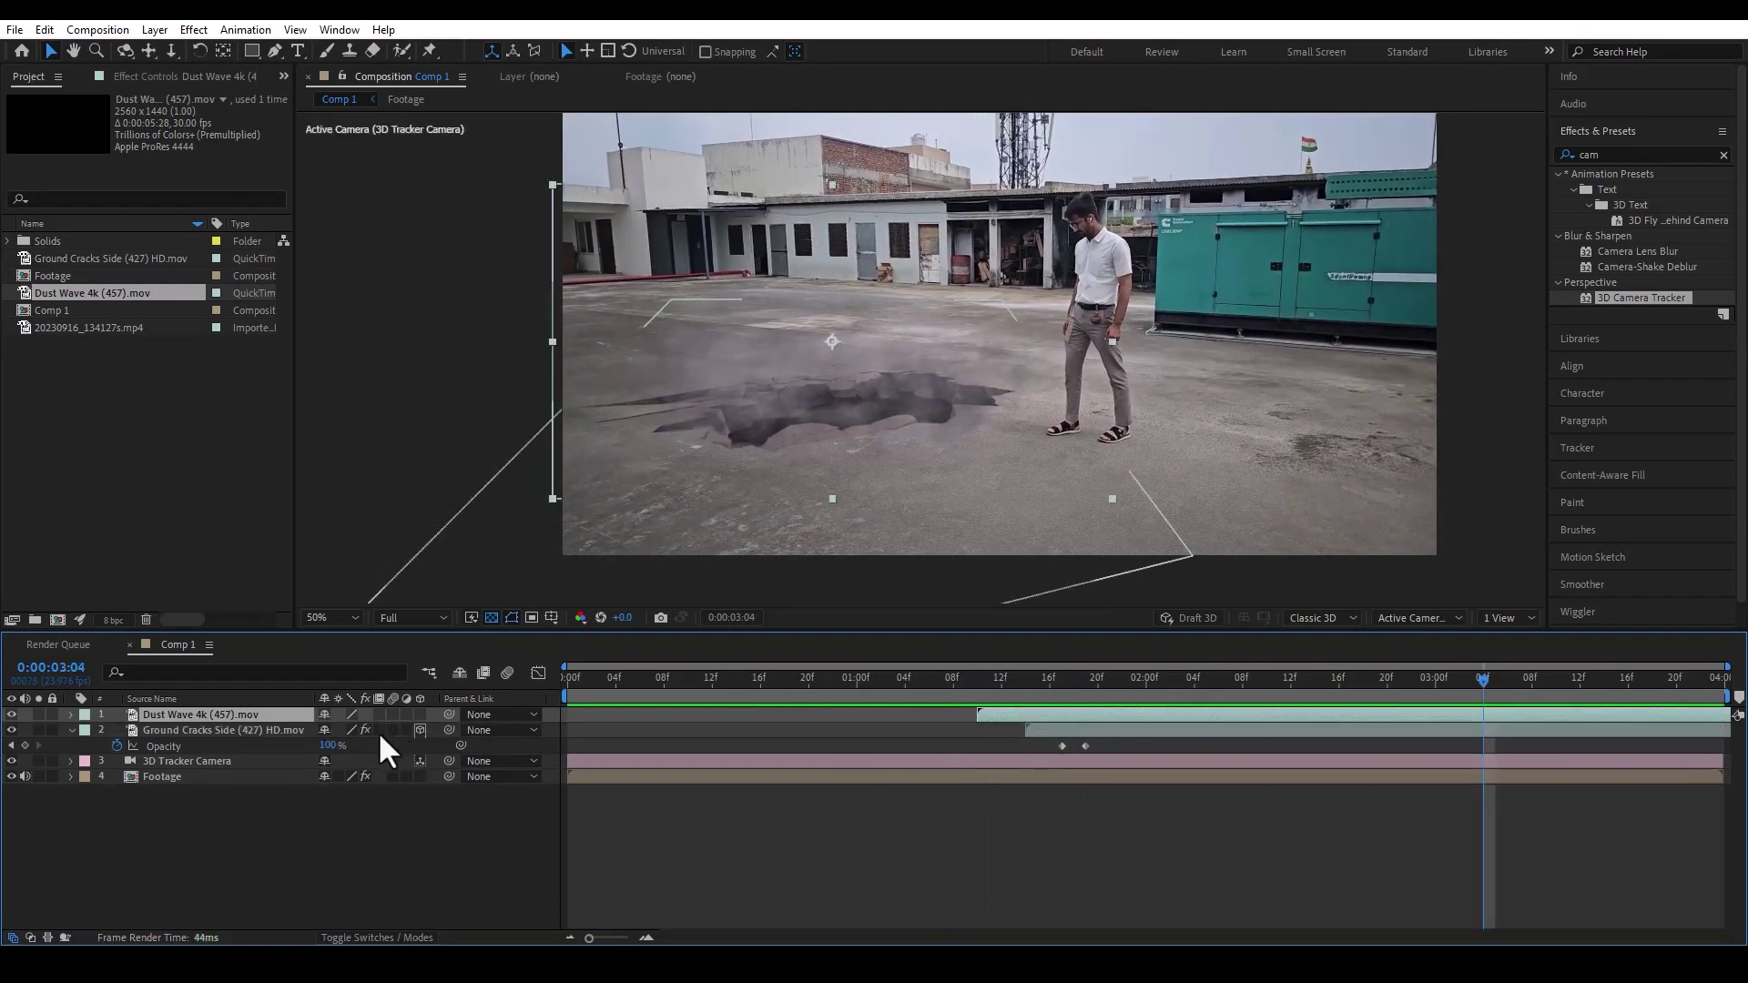
key("s")
left_click_drag(377, 730, 477, 714)
left_click(886, 397)
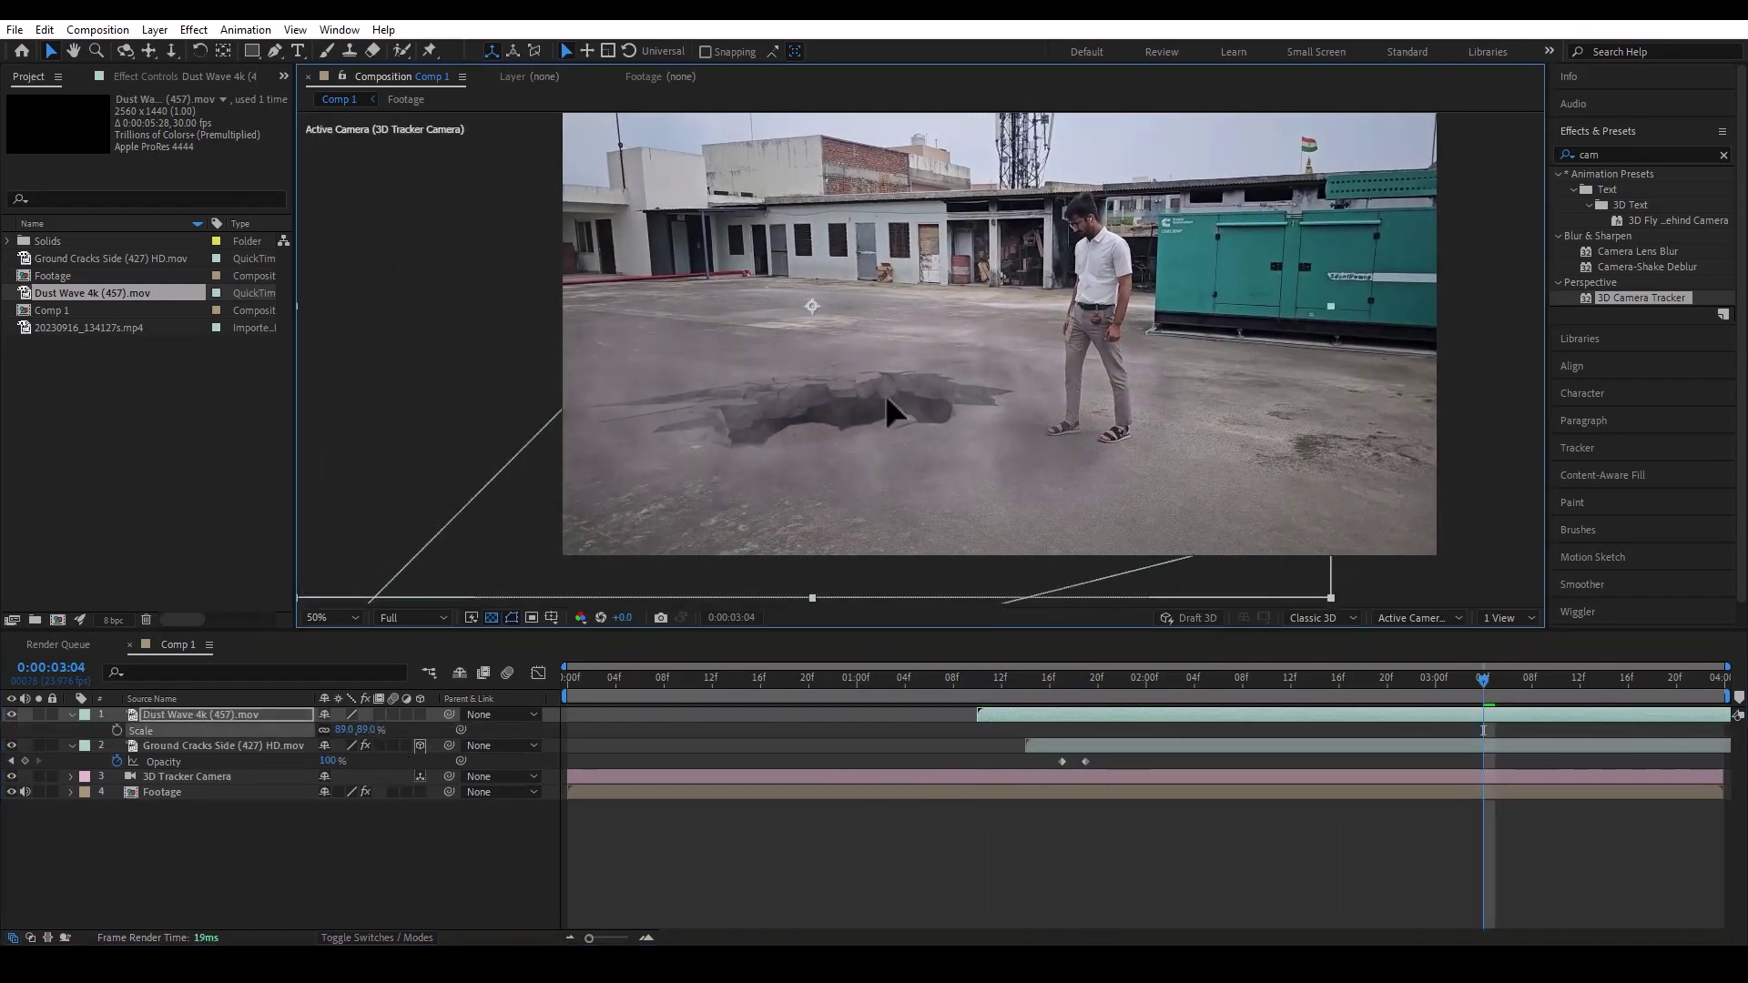
left_click(912, 686)
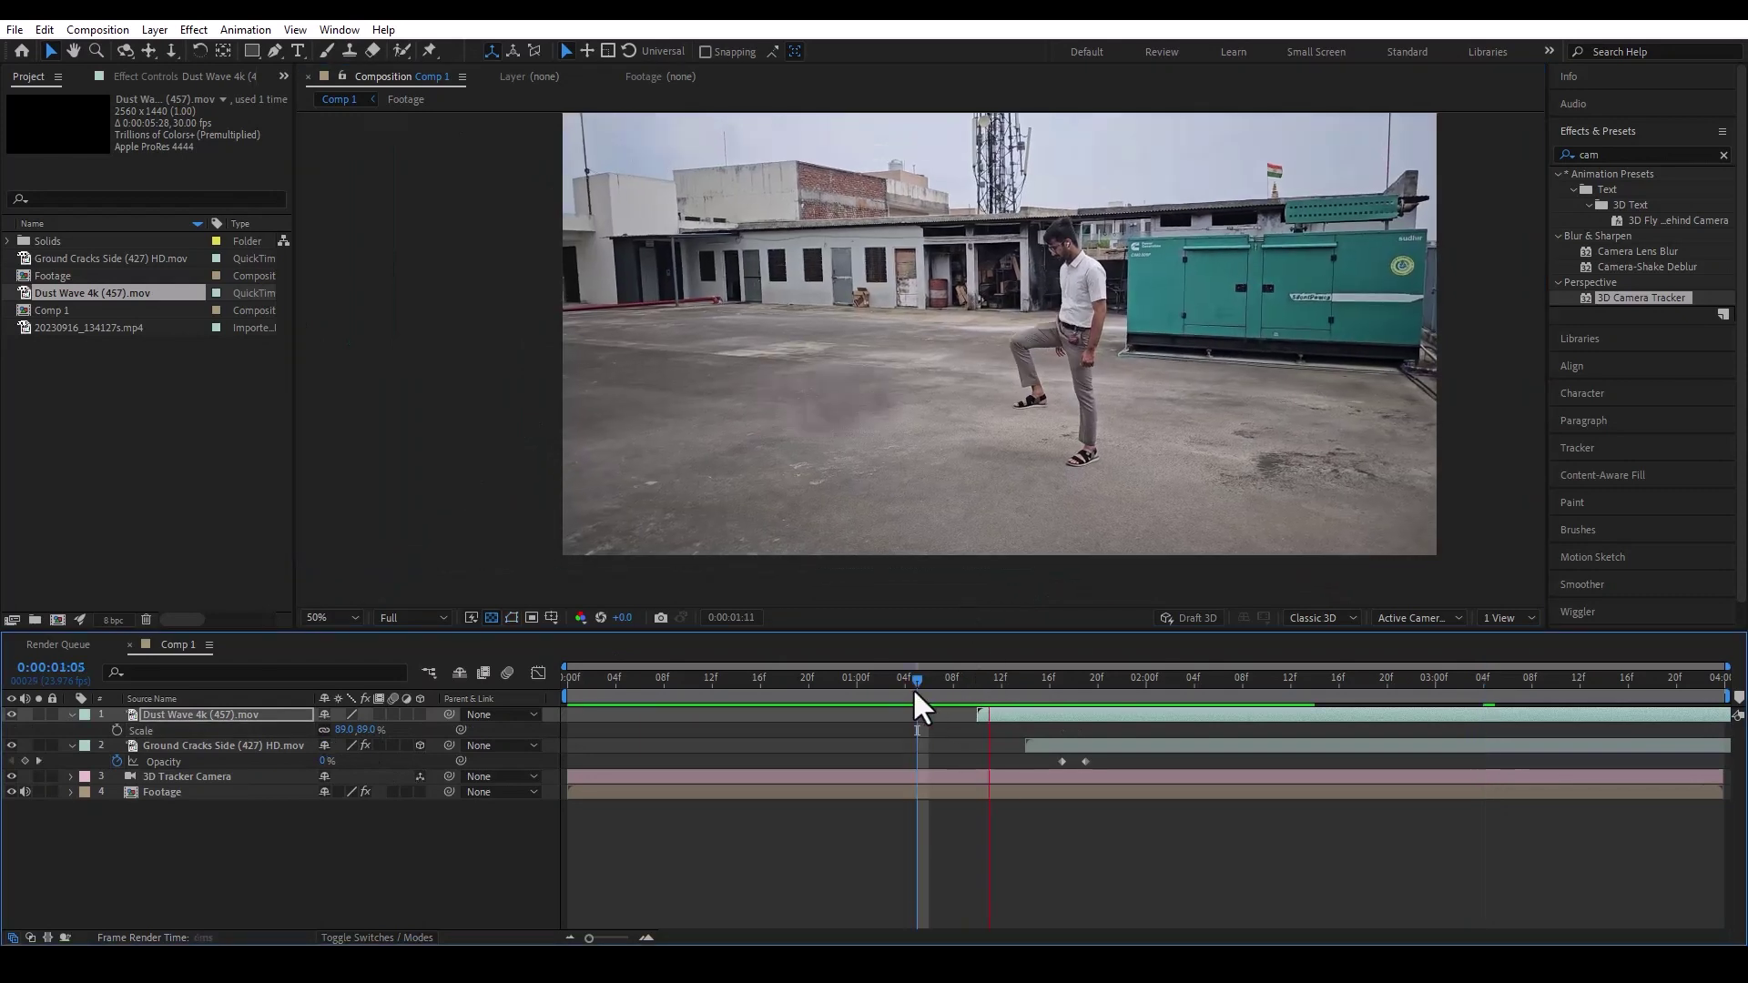
key("space")
- Keyframe the dust wave layer's opacity from 0% at 0:00:01:14 to 100% at 0:00:01:17, and preview the fade-in
left_click(1027, 690)
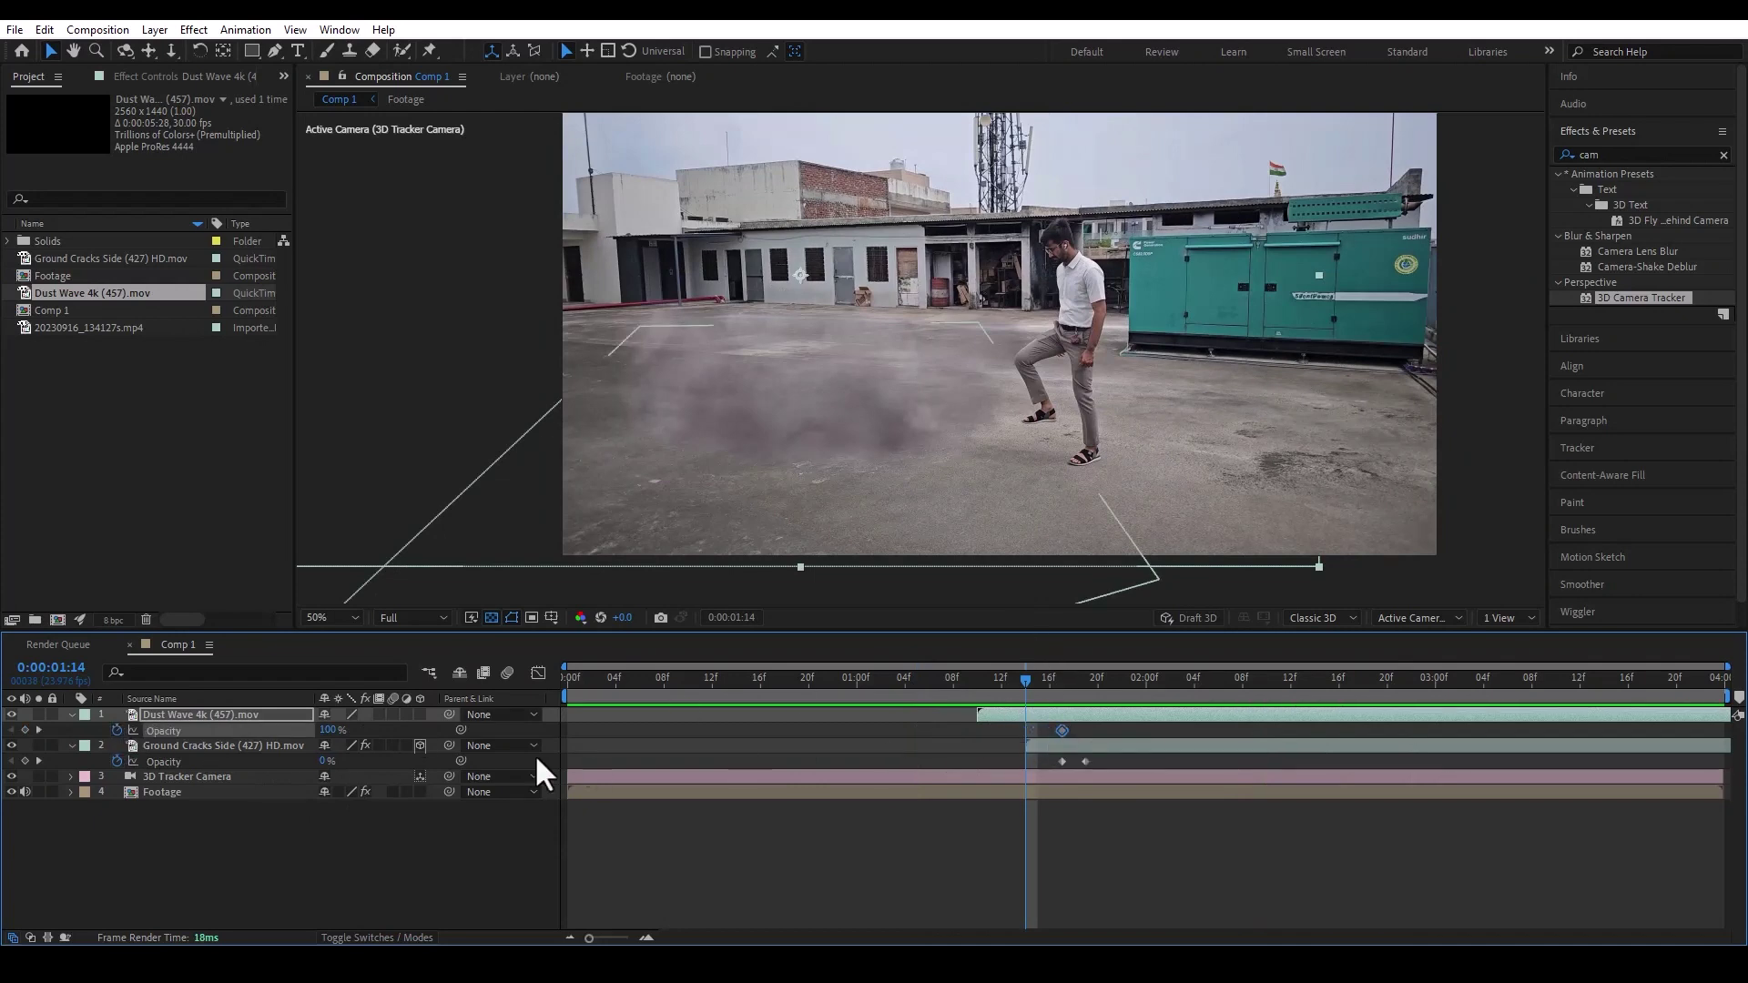
left_click_drag(326, 730, 14, 737)
key("space")
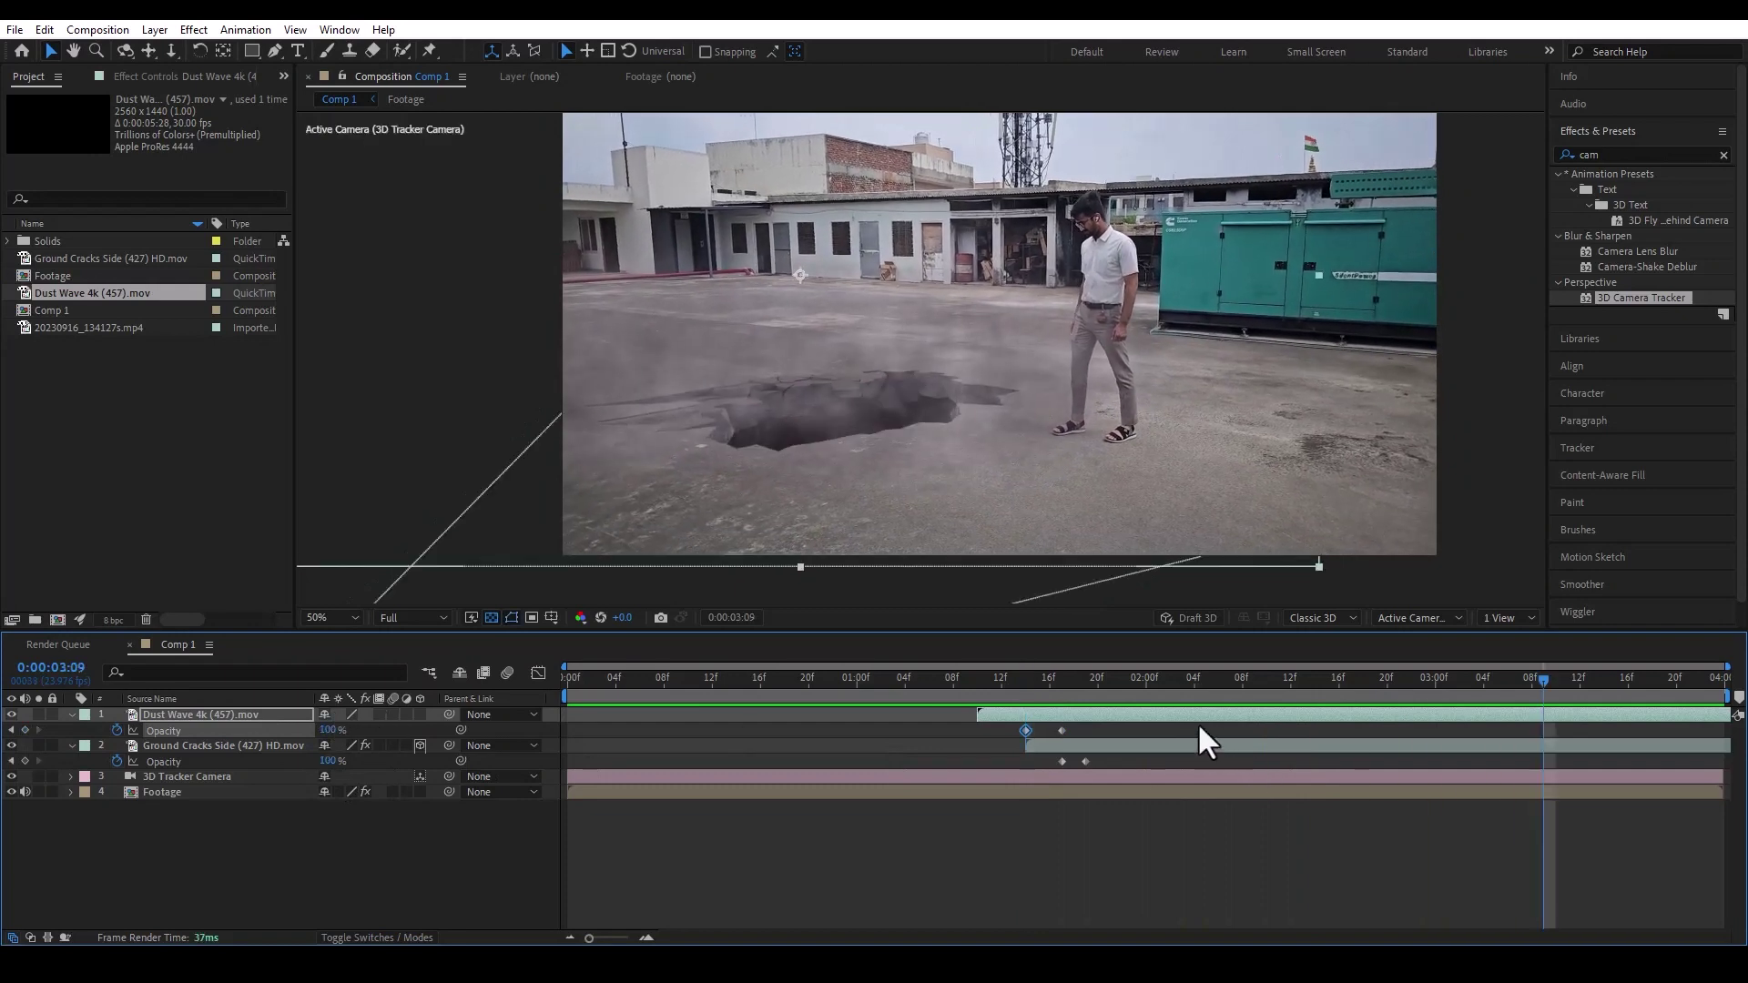
- Shift the dust wave layer two frames earlier to start at 0:00:01:08 and preview the timing
left_click_drag(1198, 723, 1173, 712)
left_click(945, 679)
key("space")
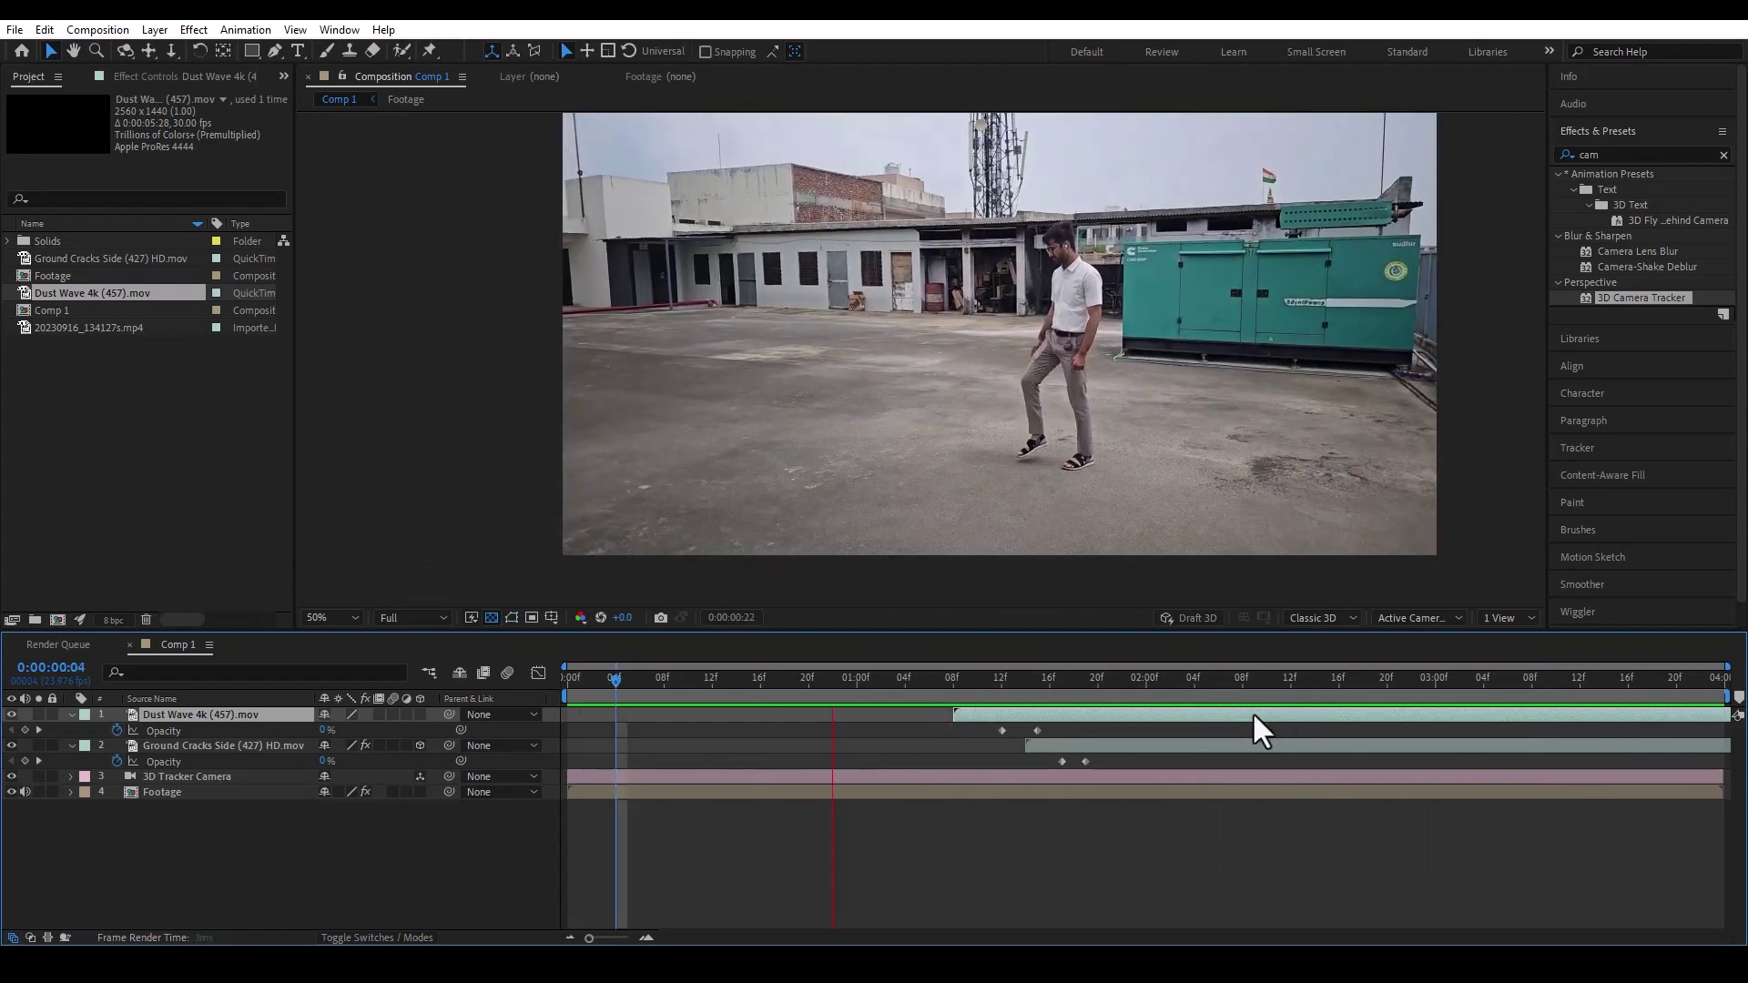
key("space")
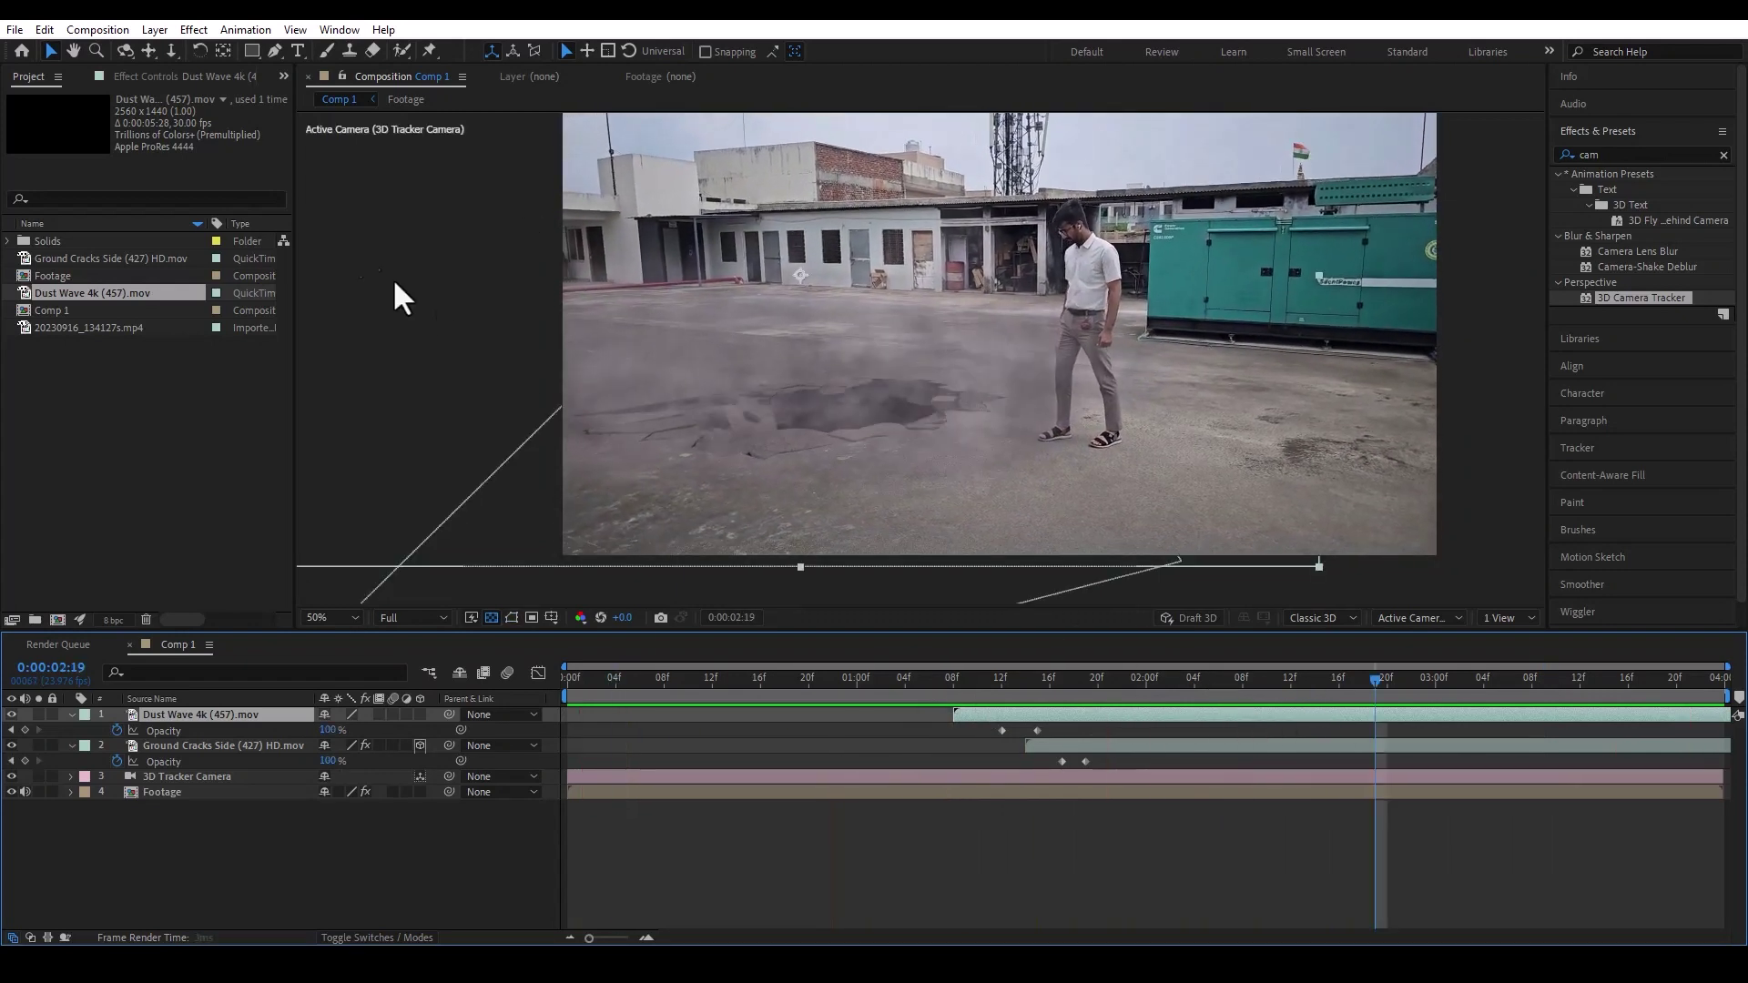
- Apply the Lumetri Color effect to the dust wave layer and expand its Basic Correction settings
left_click(194, 29)
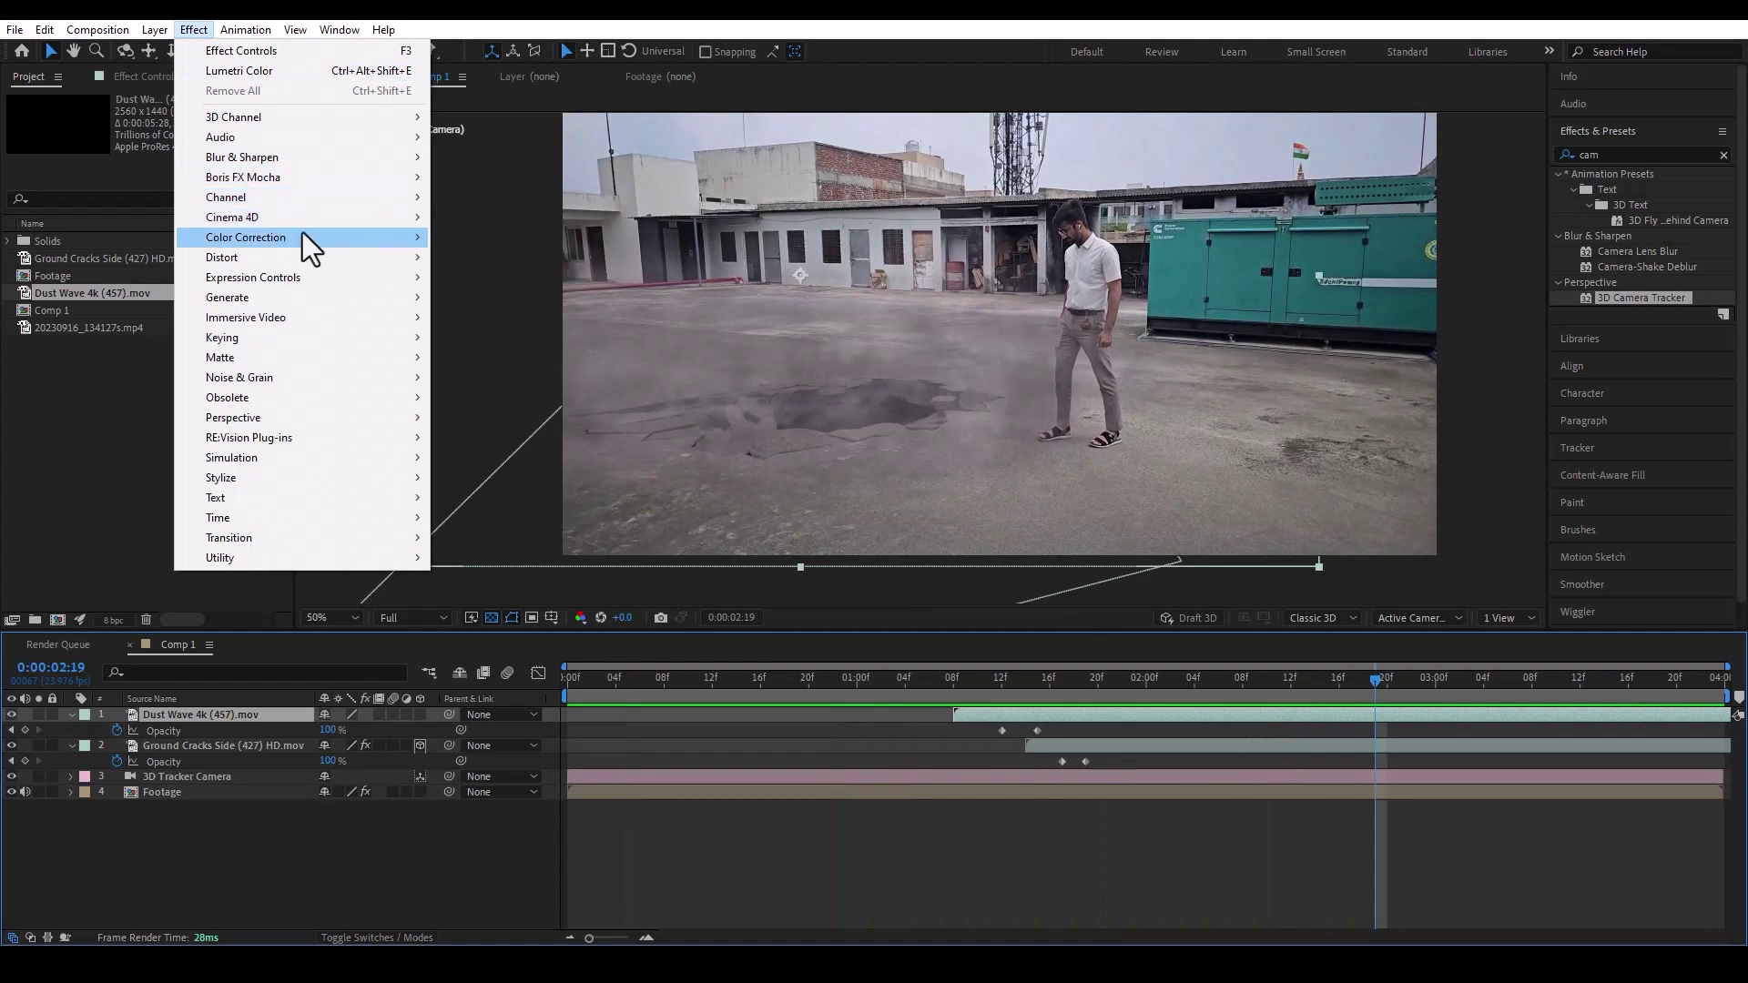
mouse_move(300, 236)
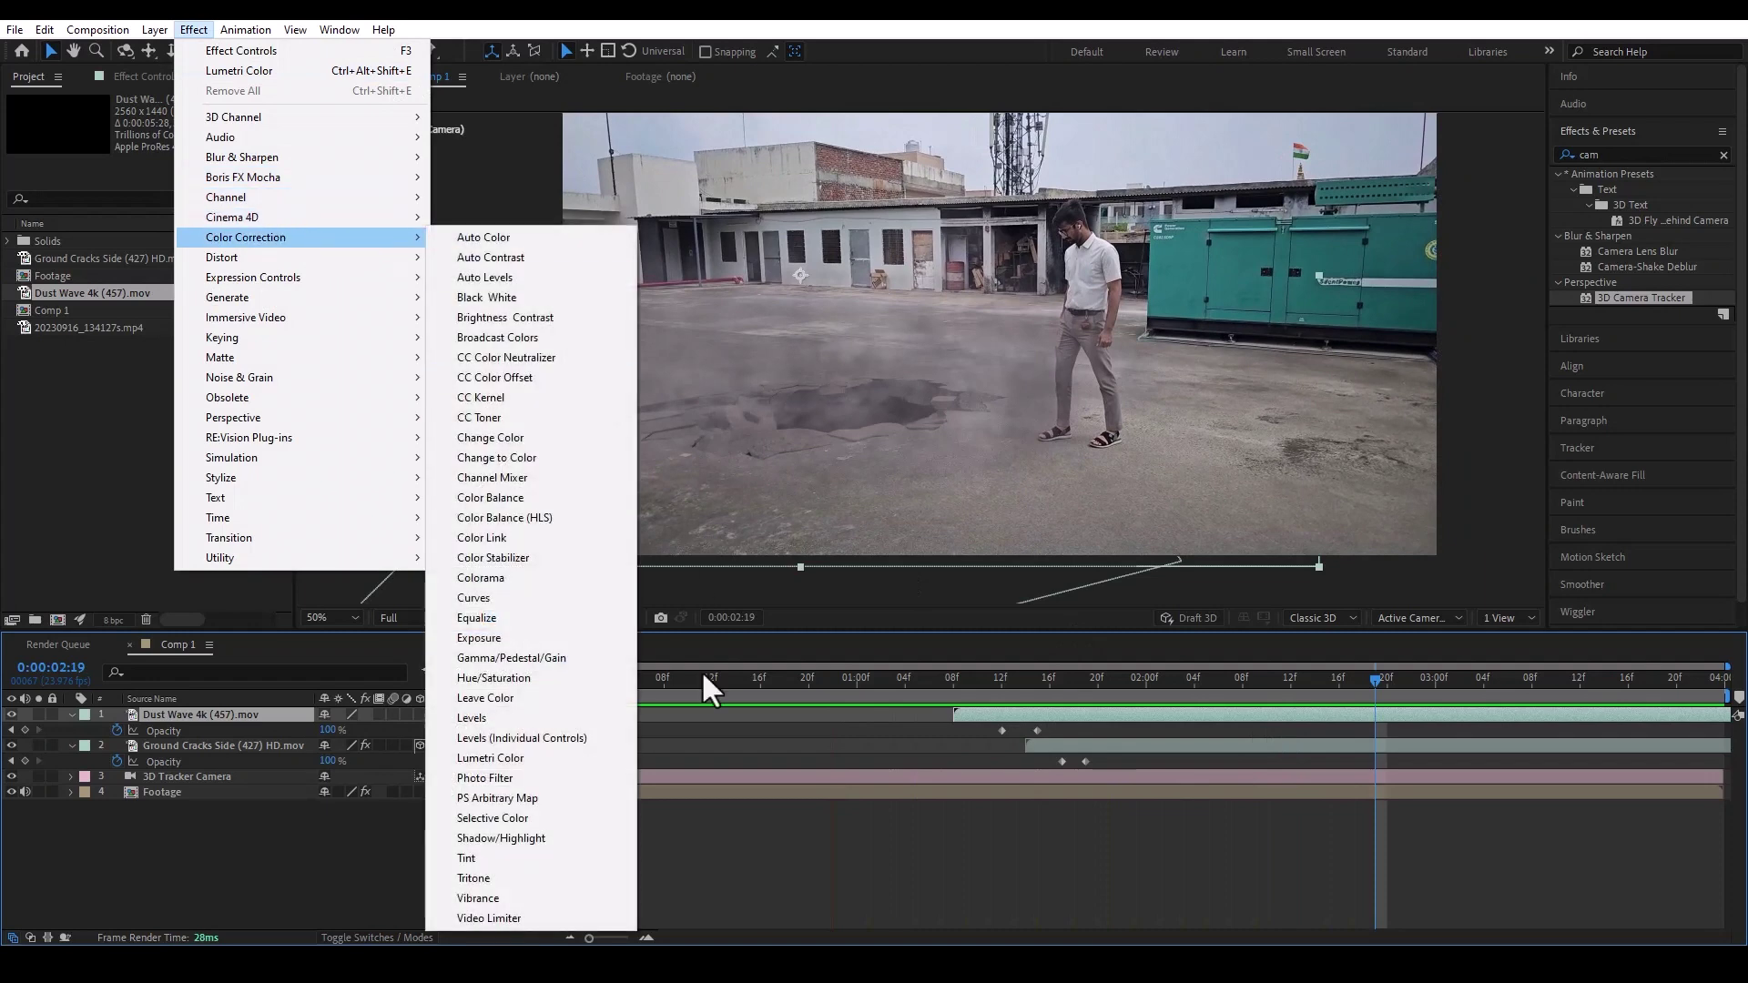
left_click(579, 760)
scroll(904, 410, "up", 2)
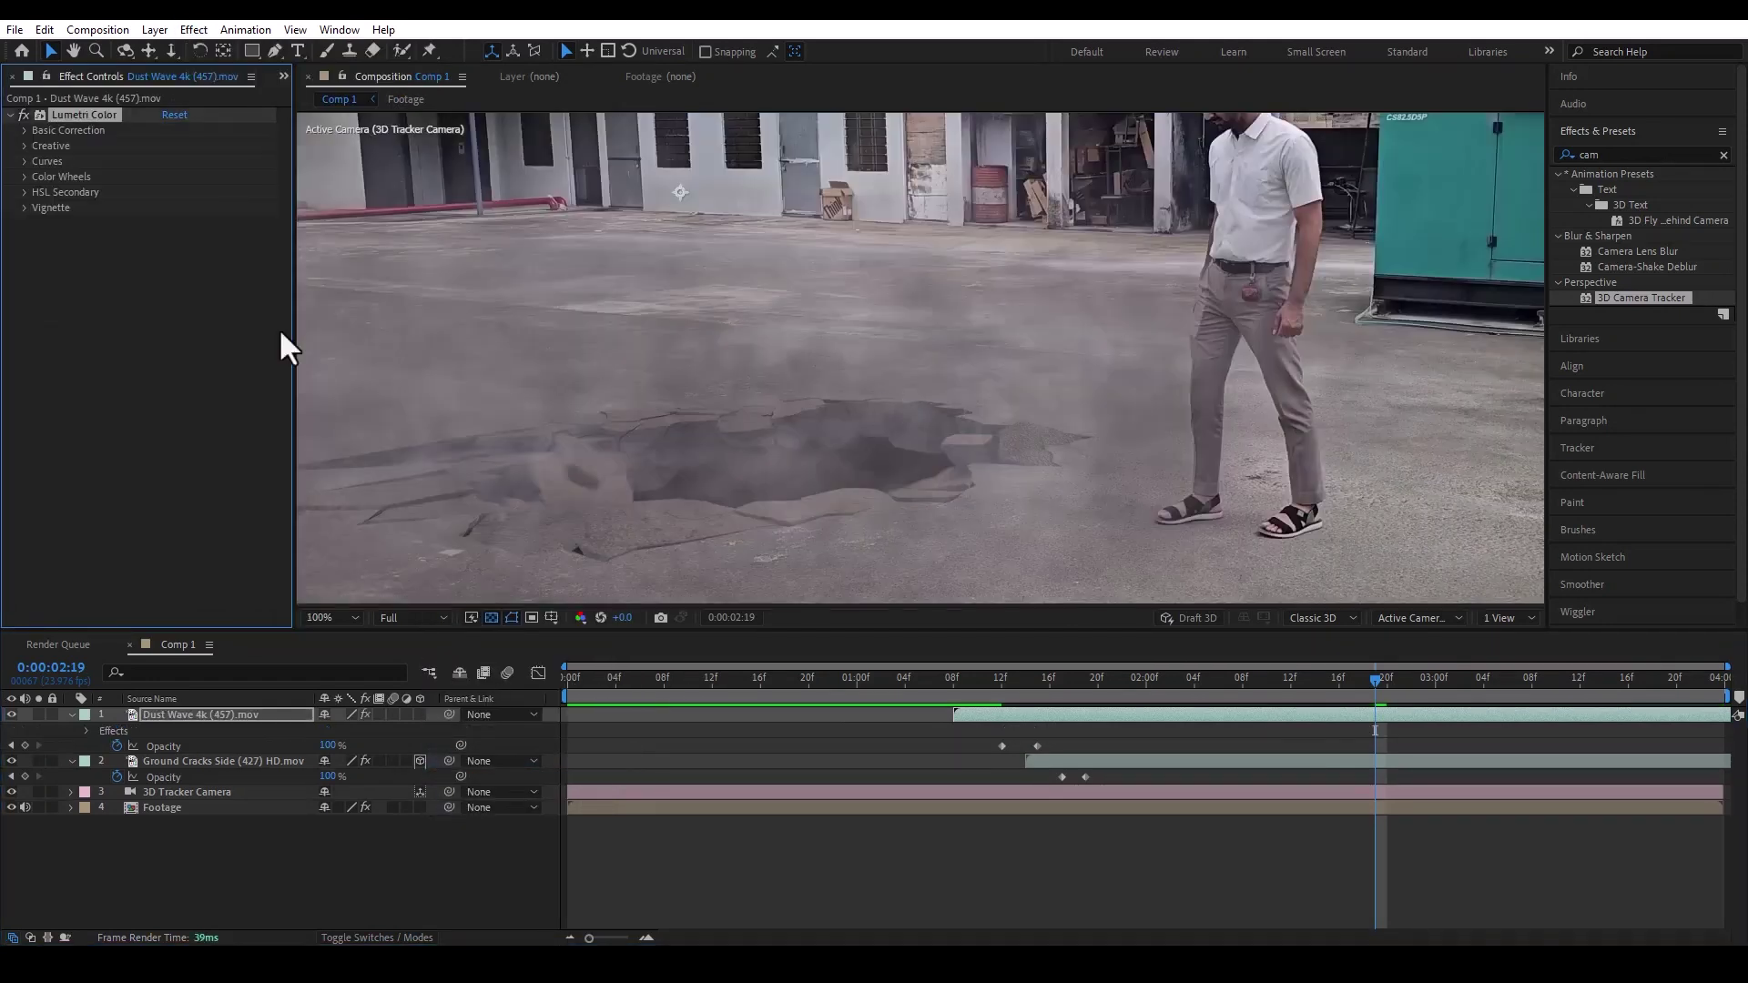
left_click(25, 131)
- Warm and lighten the dust with temperature 30, contrast -28, shadows 63 and whites 32, and preview the look
left_click(1074, 678)
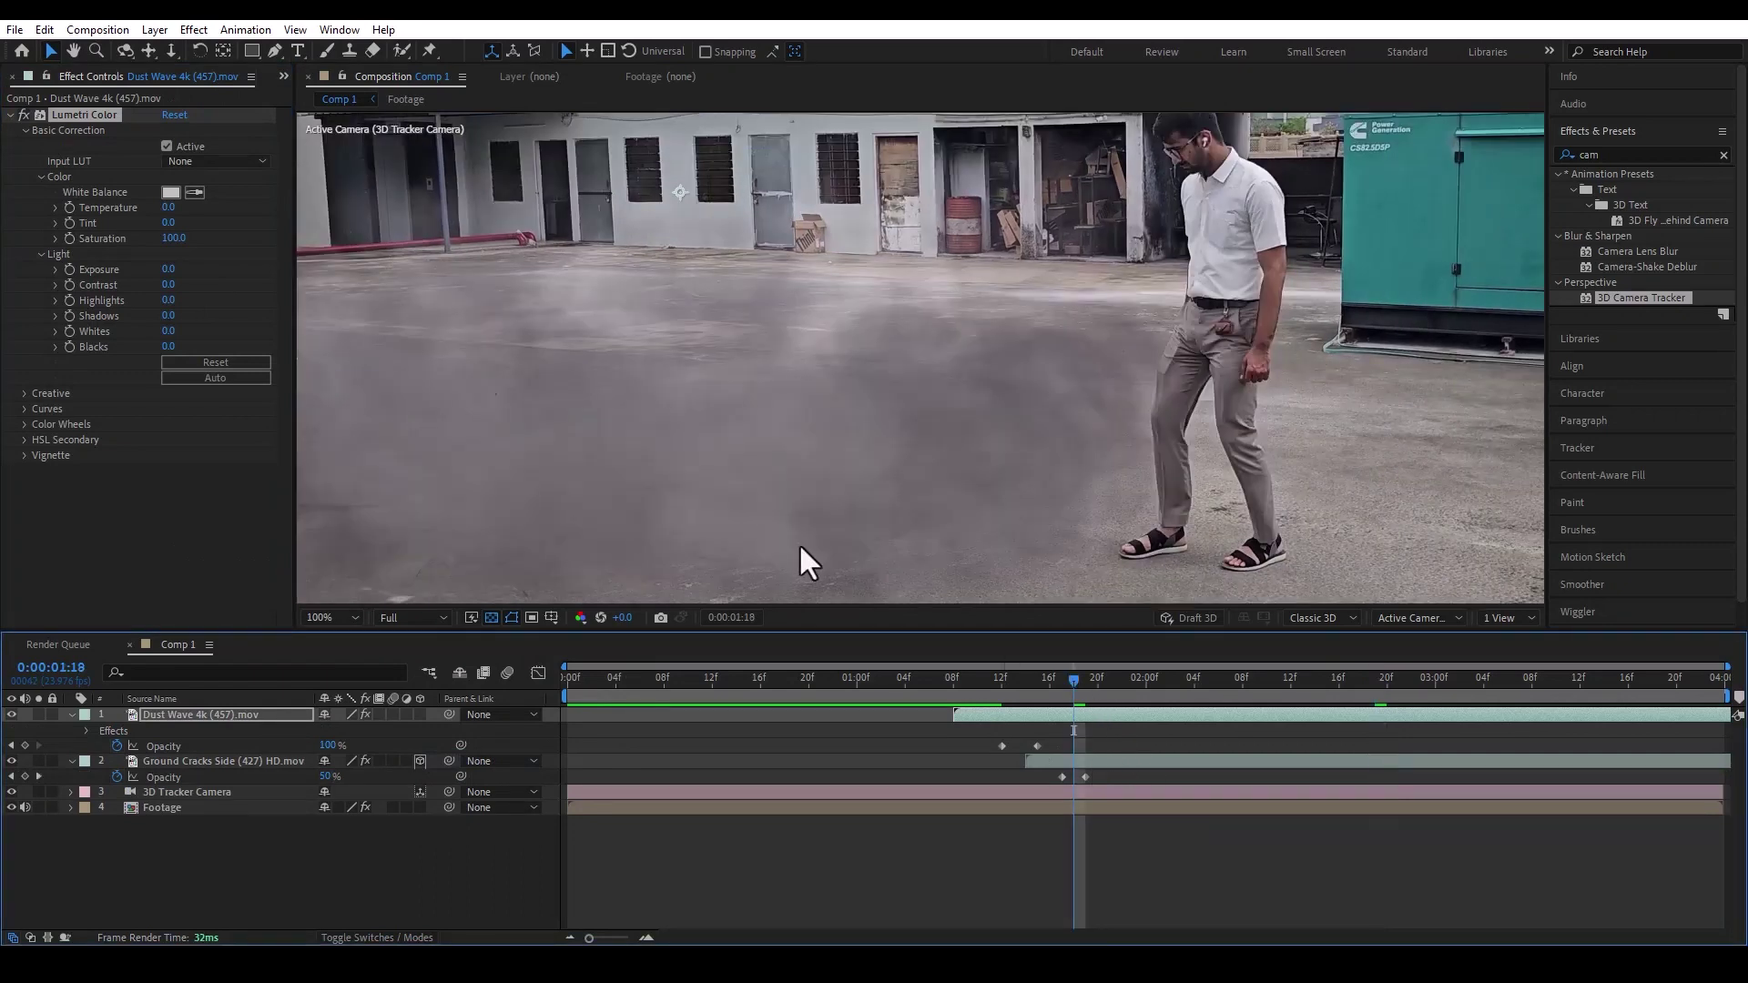
left_click_drag(167, 211, 196, 200)
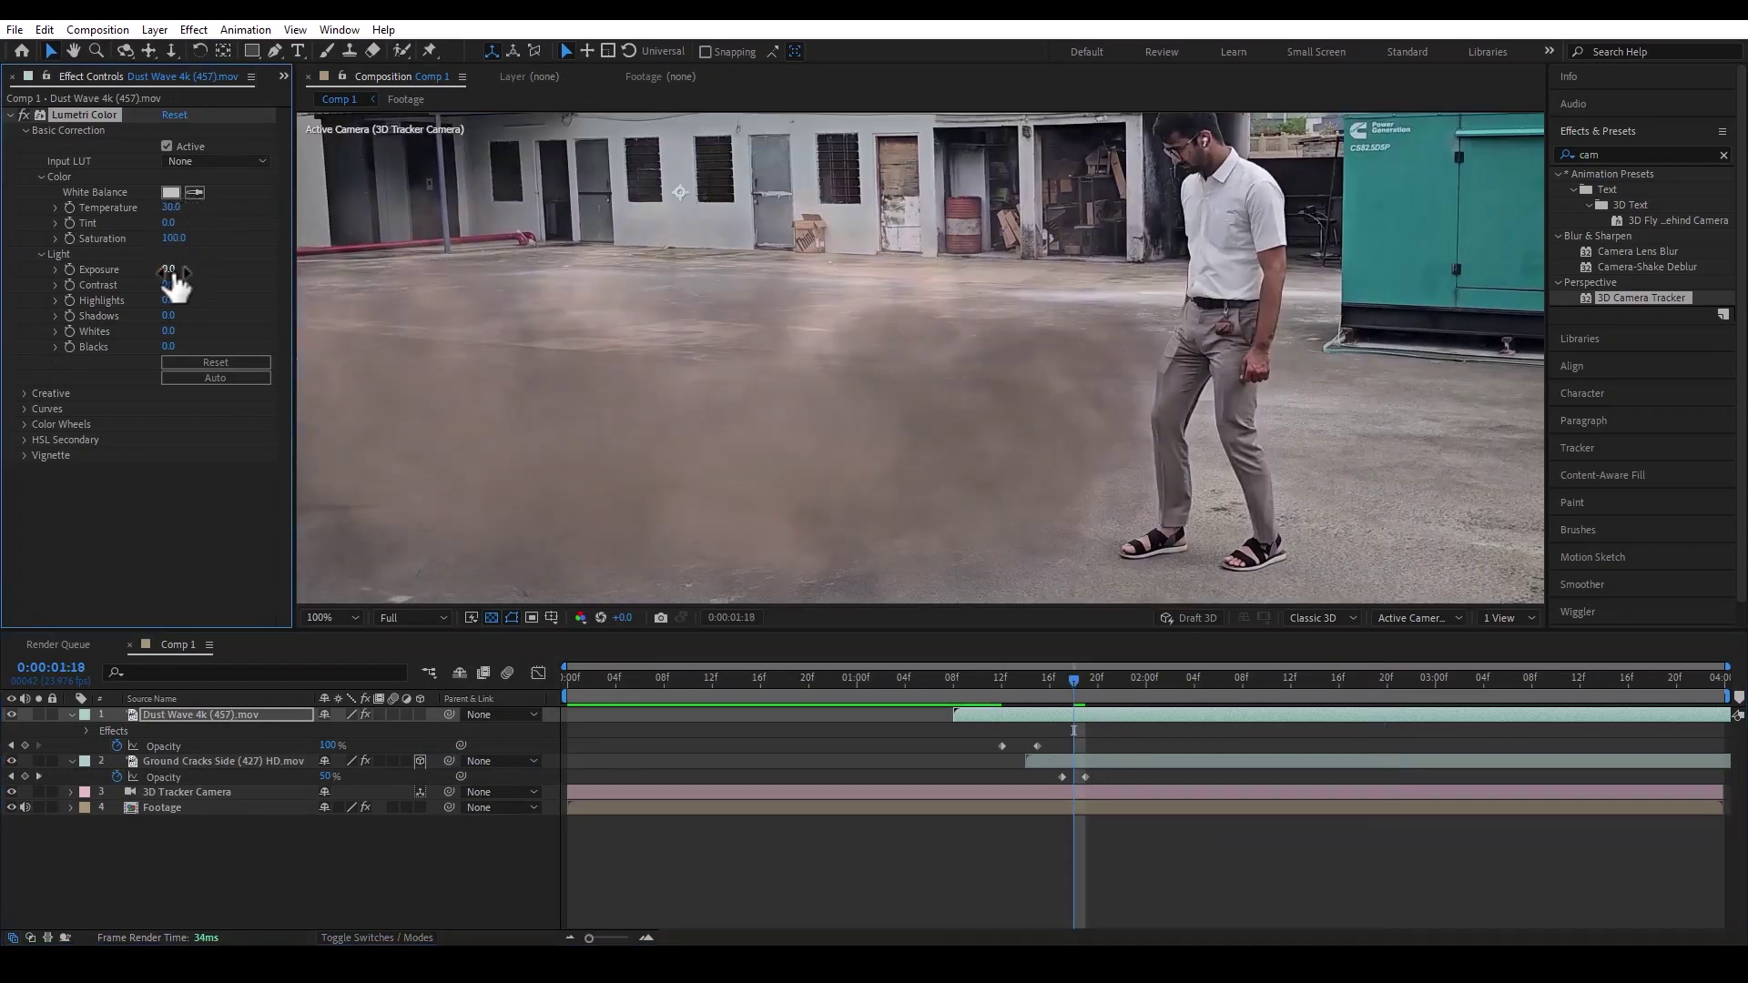
left_click_drag(170, 288, 180, 326)
scroll(951, 468, "down", 2)
key("space")
key("space")
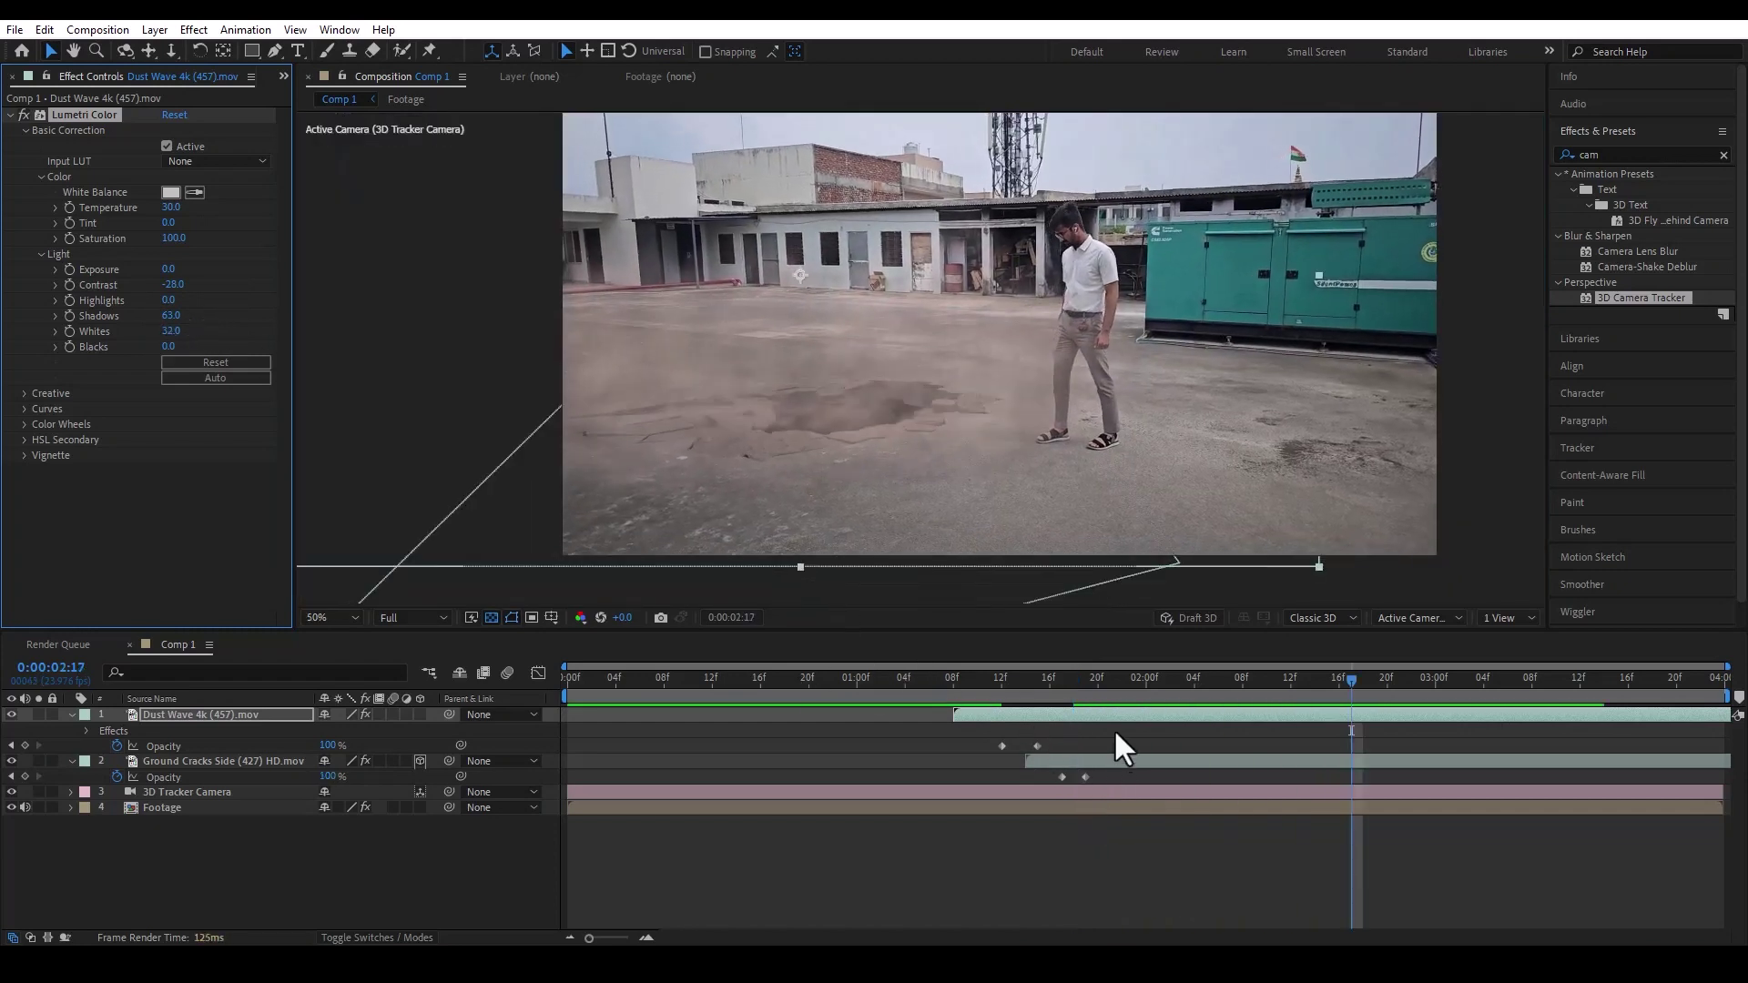
- Set the dust wave's opacity keyframe at 0:00:01:15 to 90% and preview the composite
left_click(1034, 678)
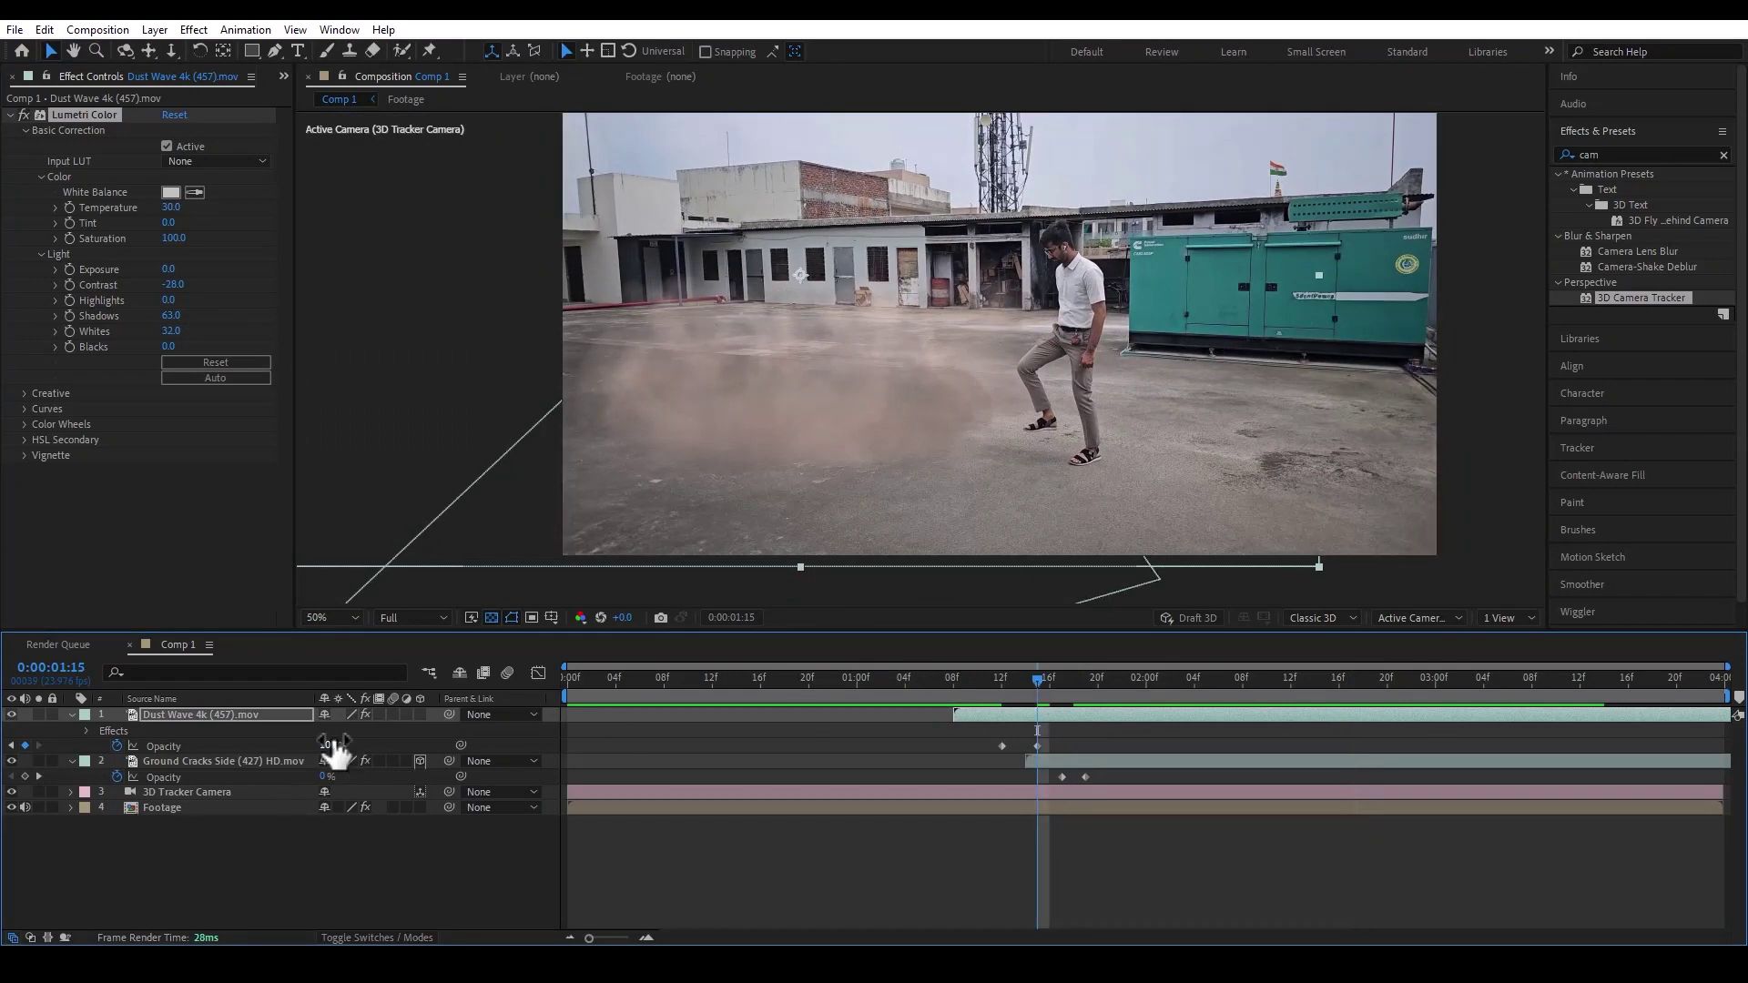
key("Return")
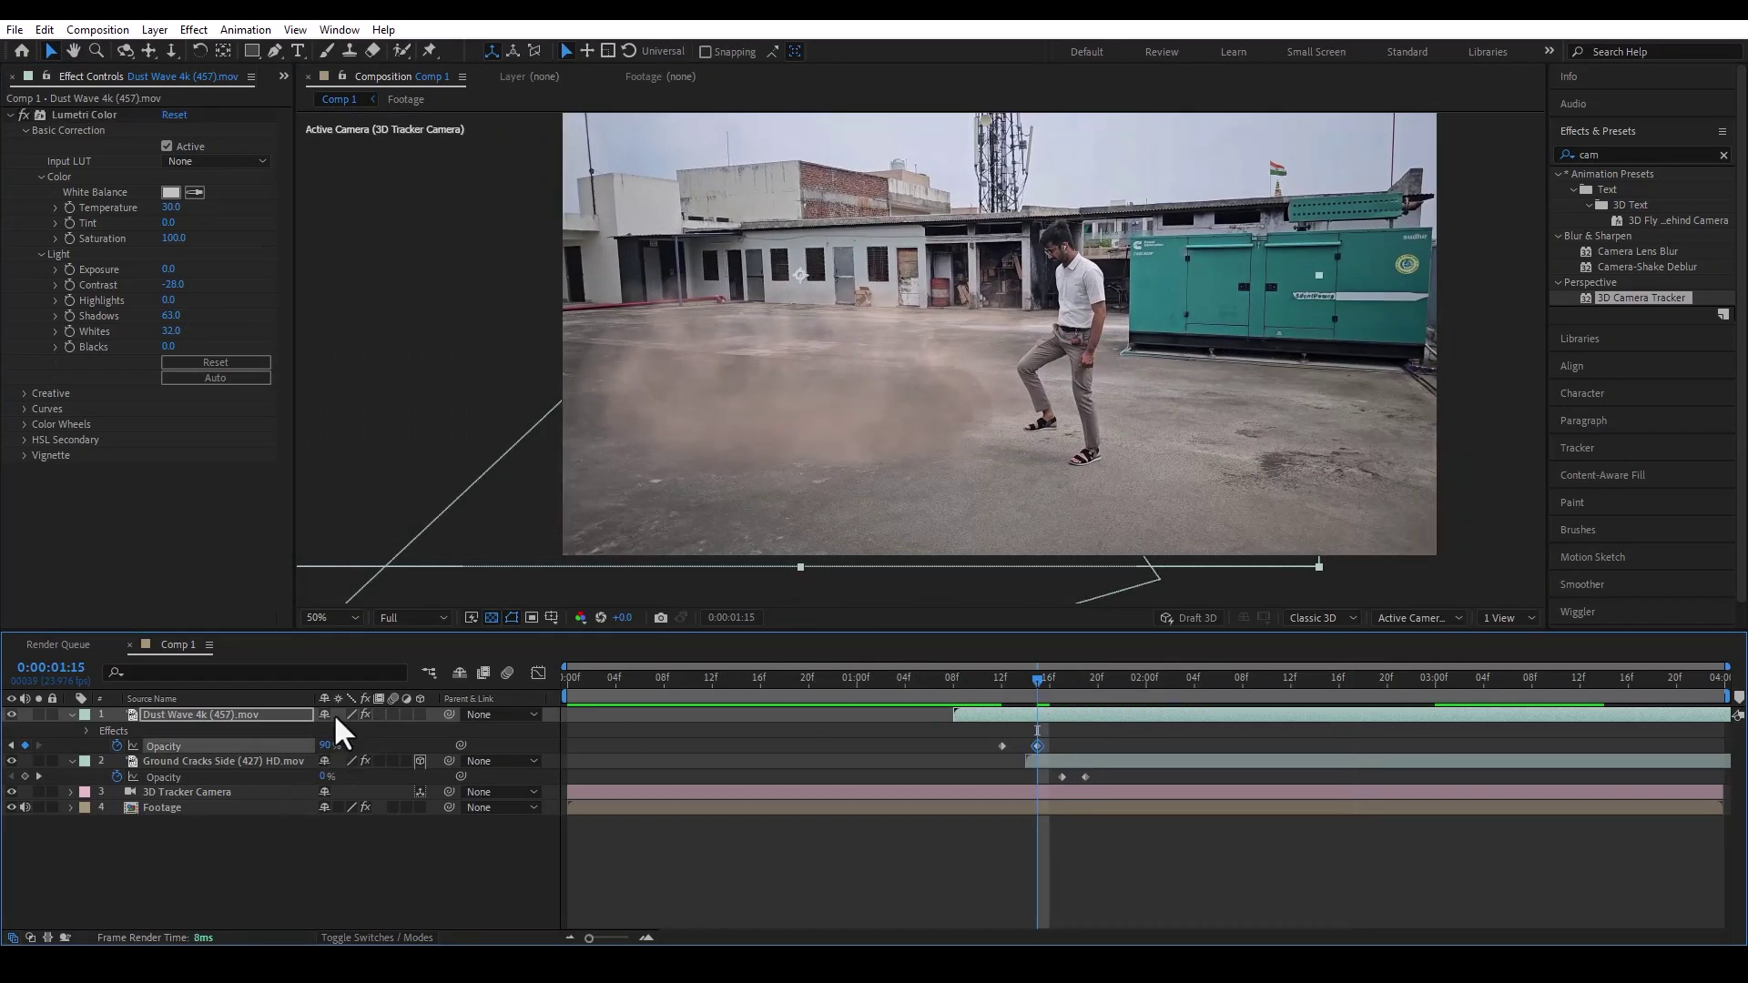
key("space")
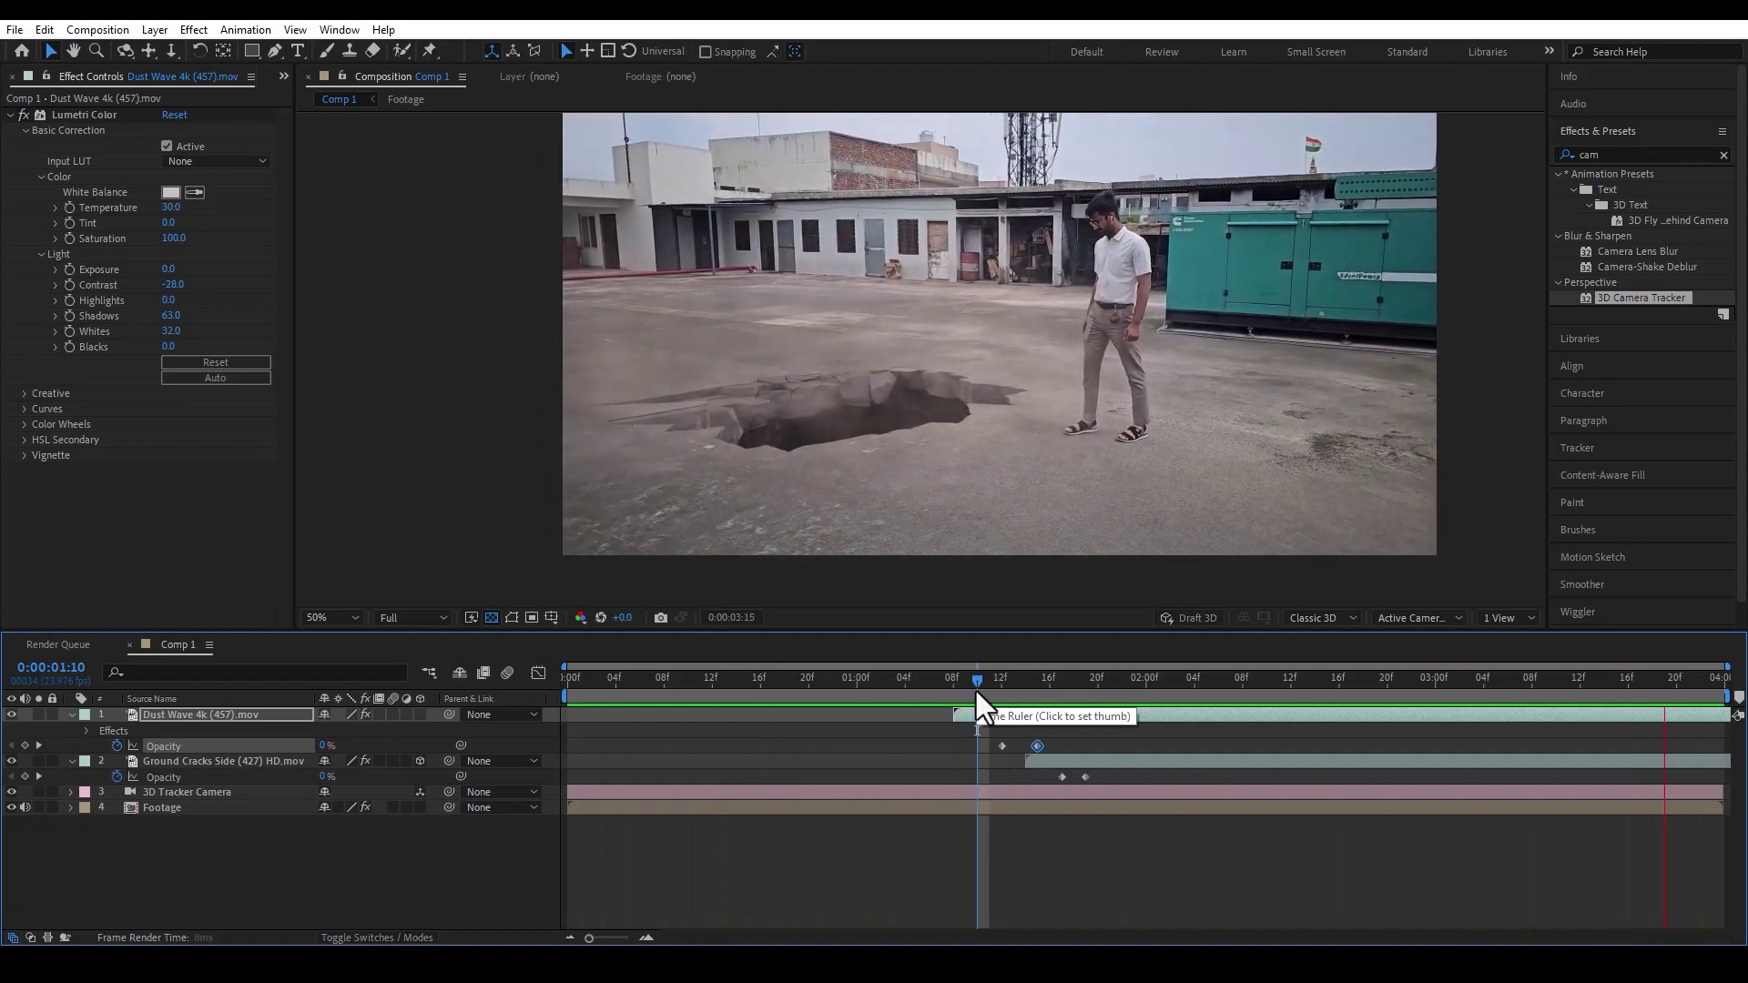
key("space")
- Pre-compose all four layers of Comp 1 into Pre-comp 1
key("ctrl+a")
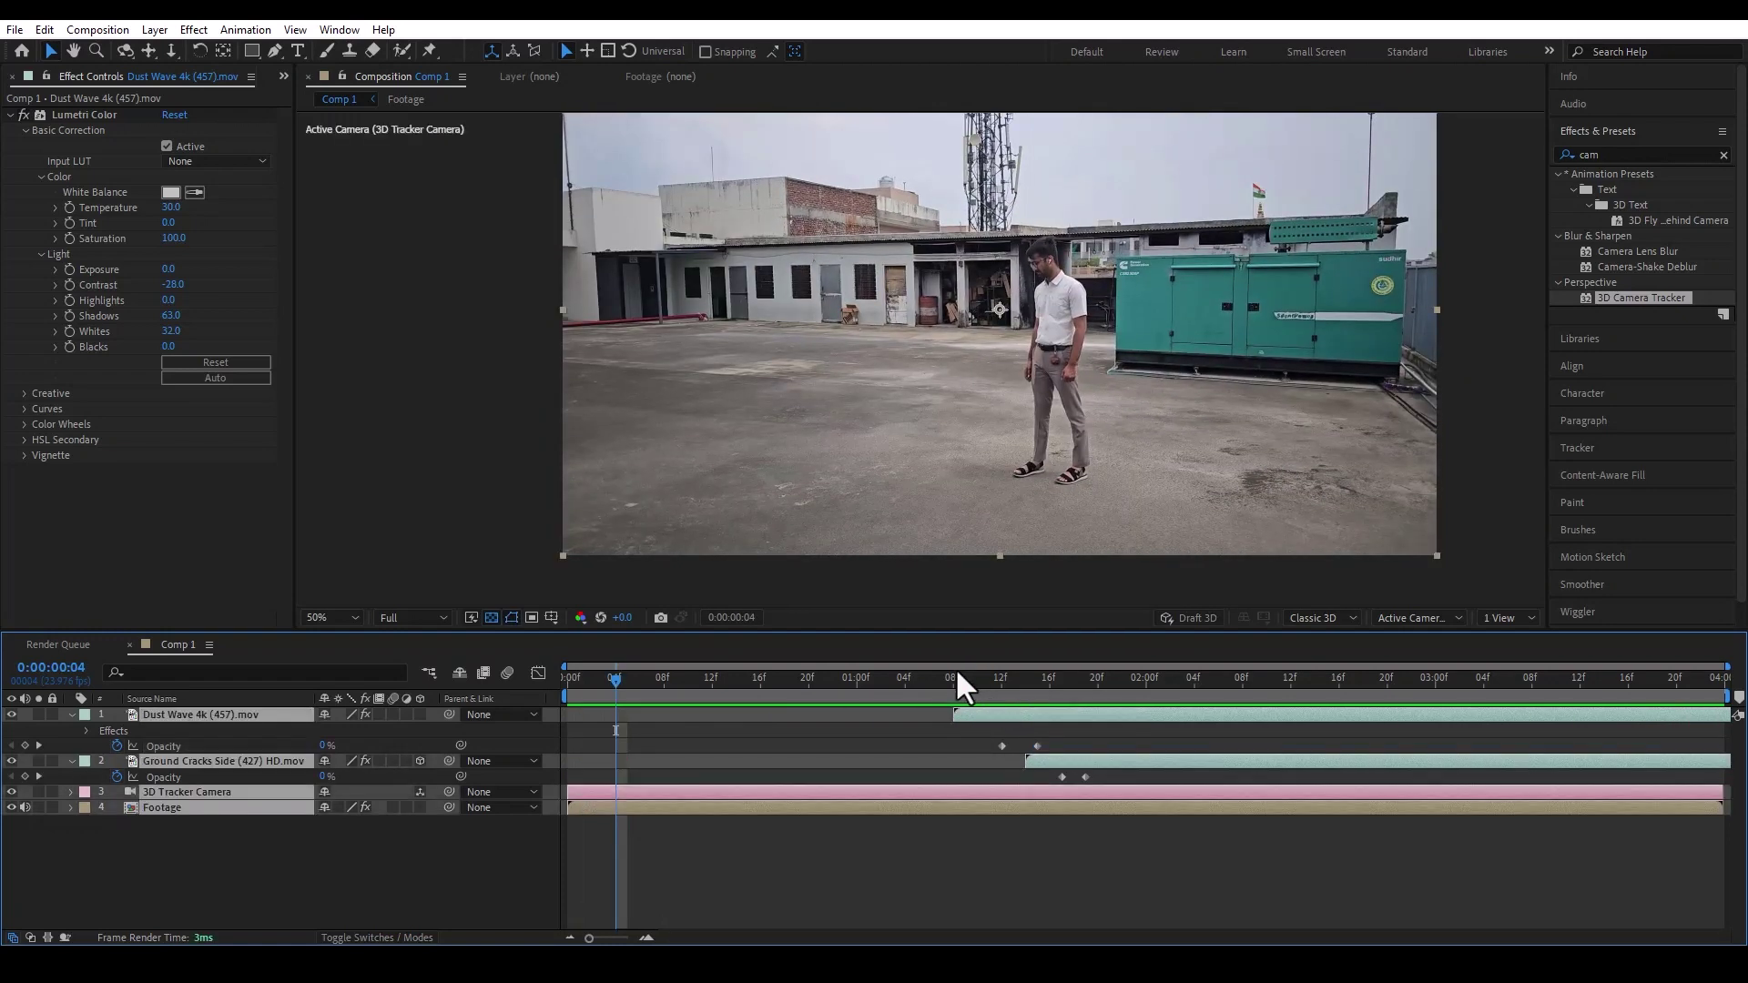
left_click(155, 30)
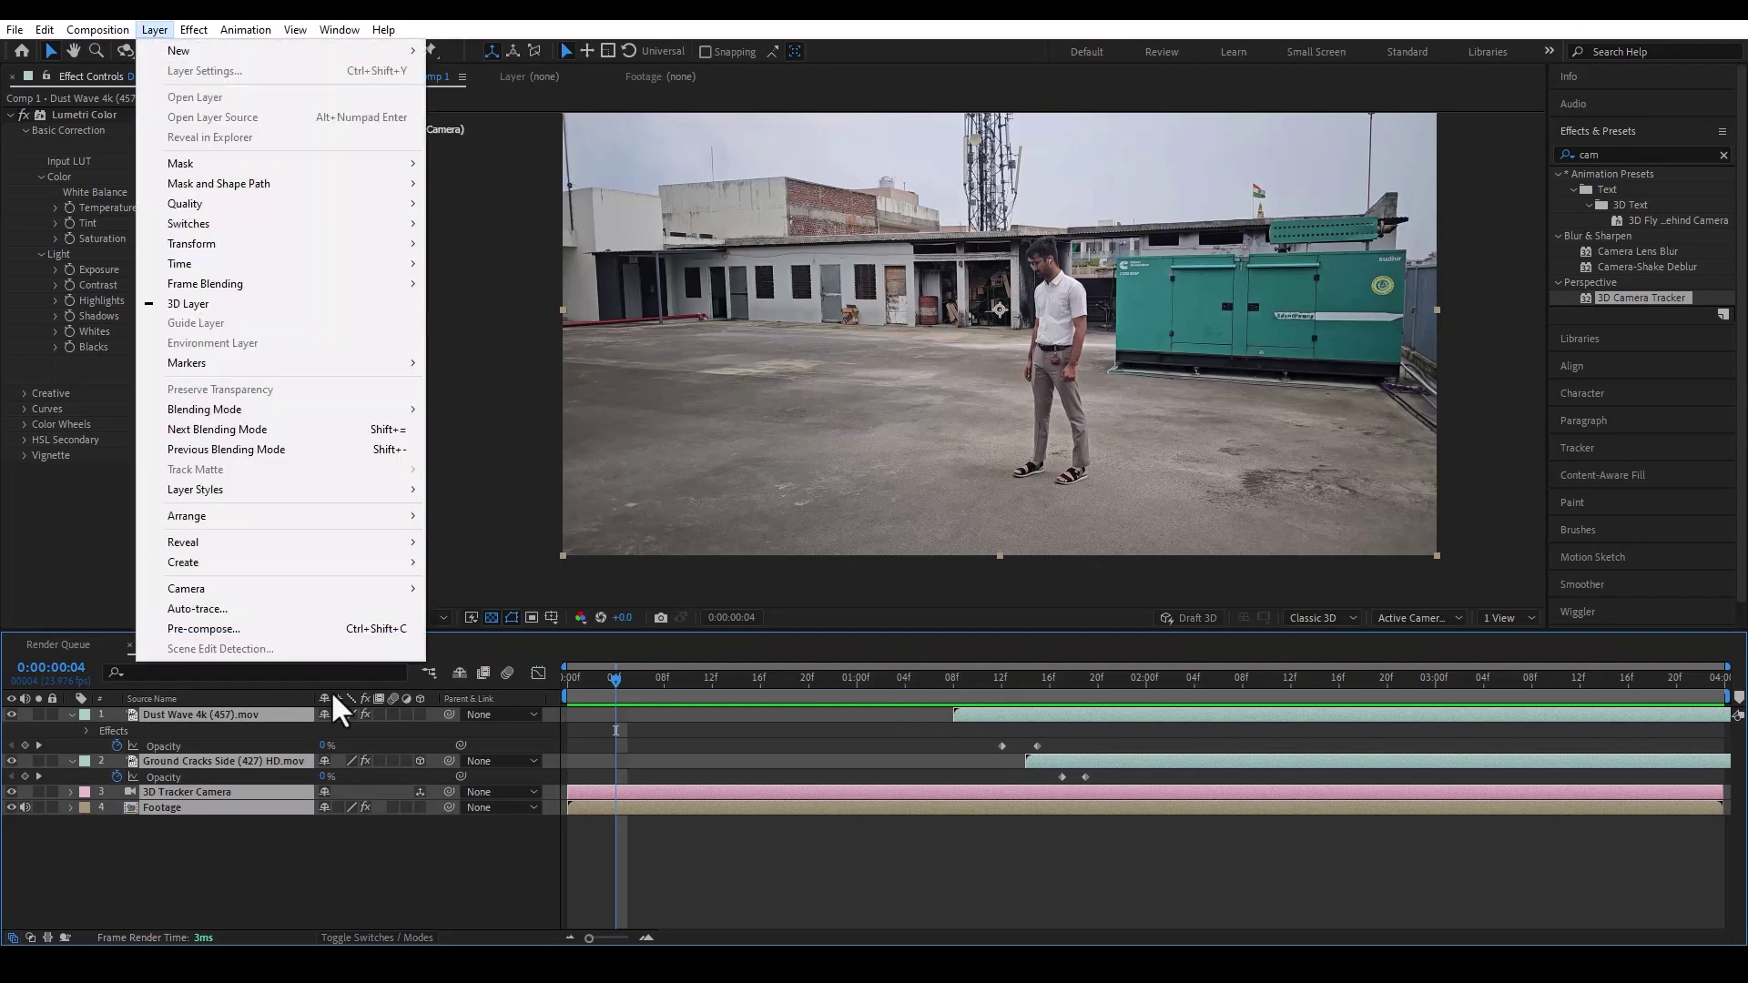
left_click(273, 629)
left_click(952, 597)
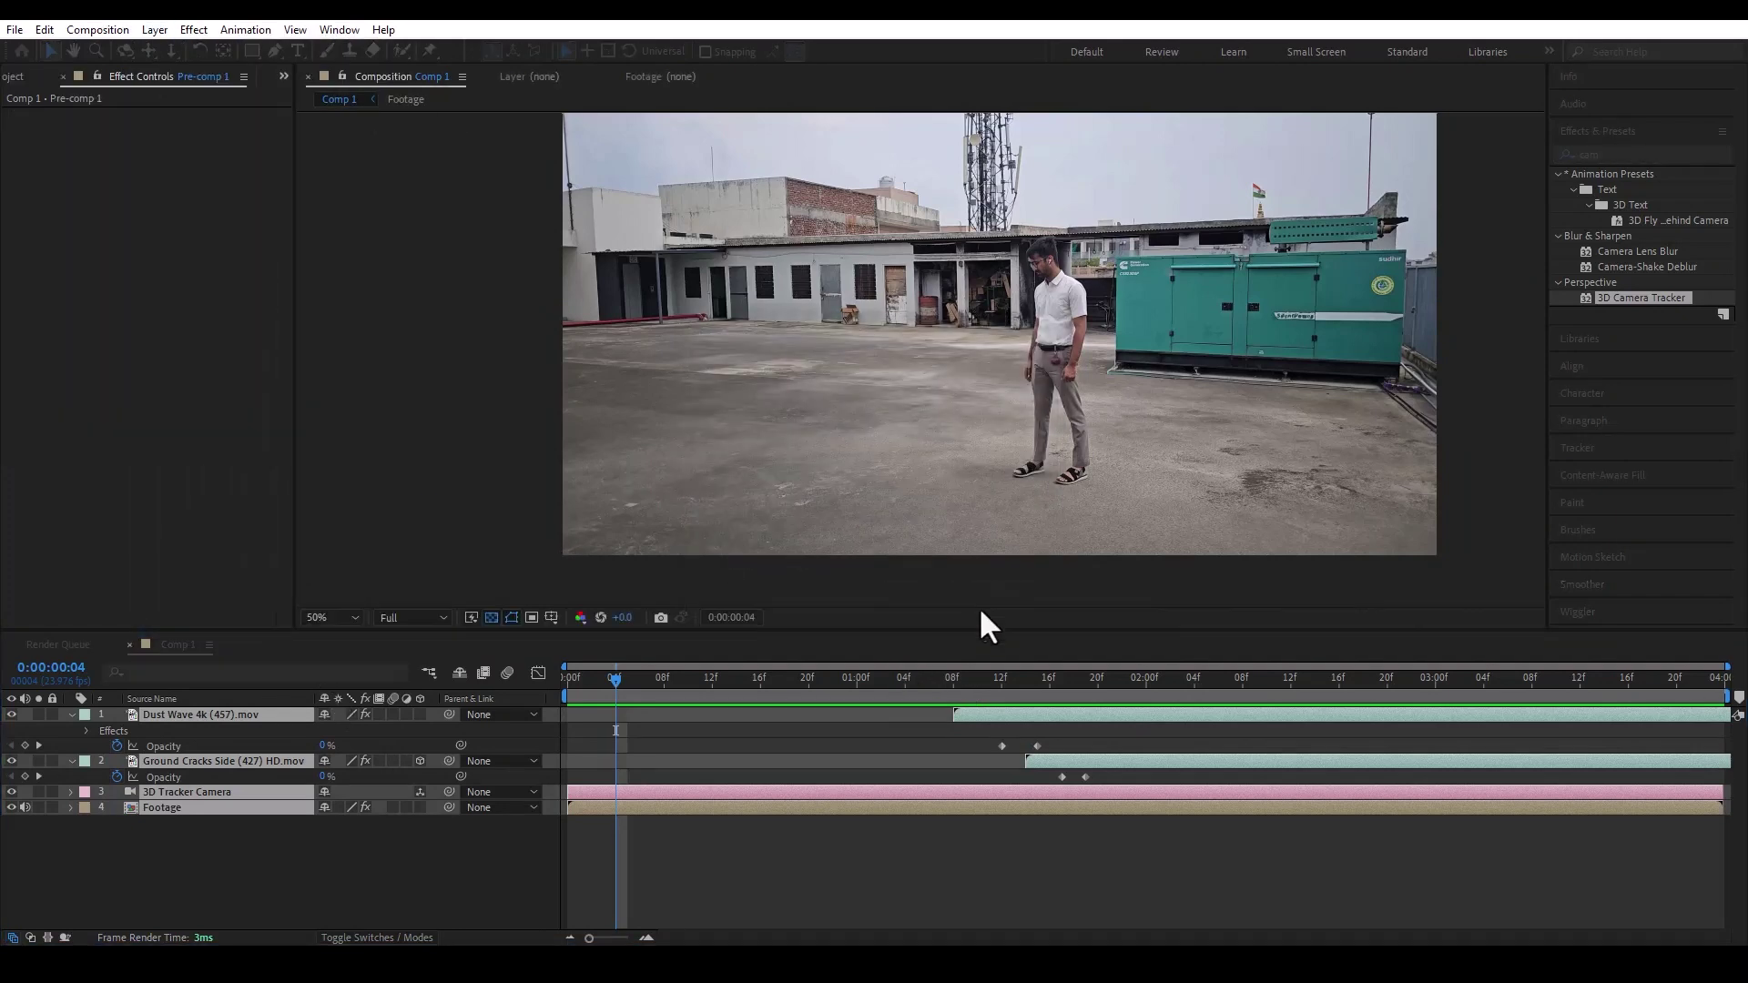
- Add position keyframes at 960, 540 to the pre-comp at 0:00:01:18 and 0:00:01:23, around the stomp
left_click(954, 679)
left_click_drag(956, 681, 1074, 685)
key("alt+shift+p")
left_click_drag(1090, 681, 1134, 680)
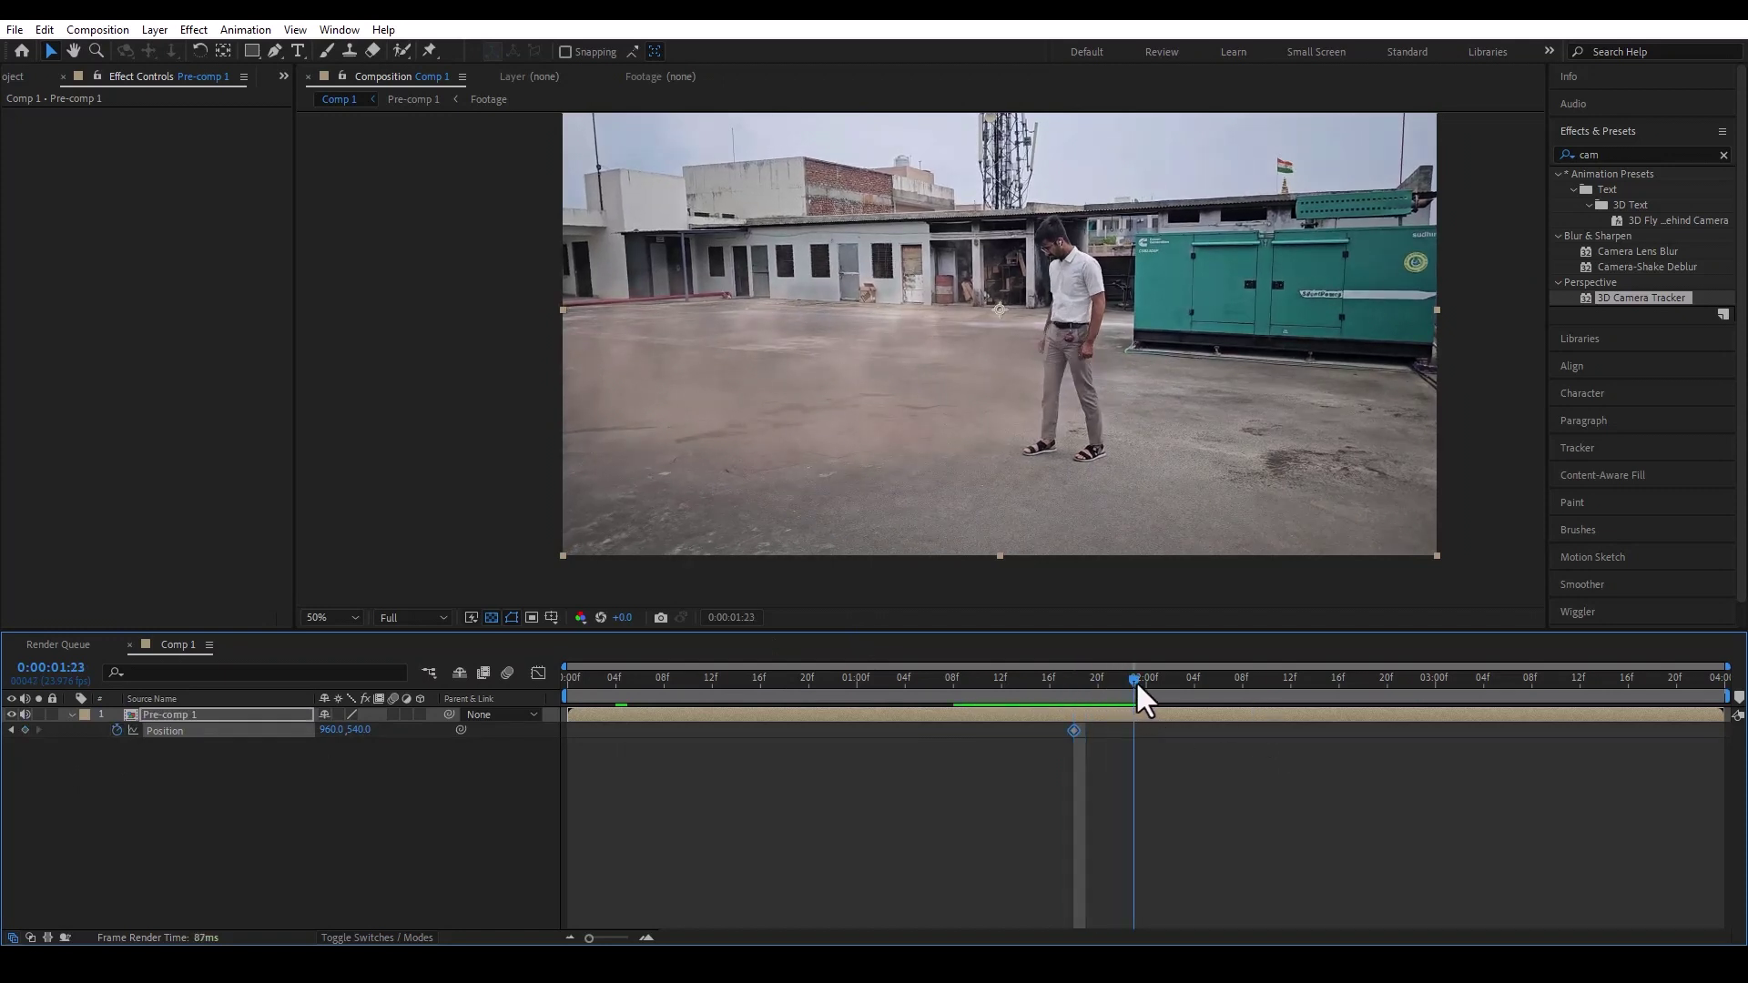
left_click(25, 730)
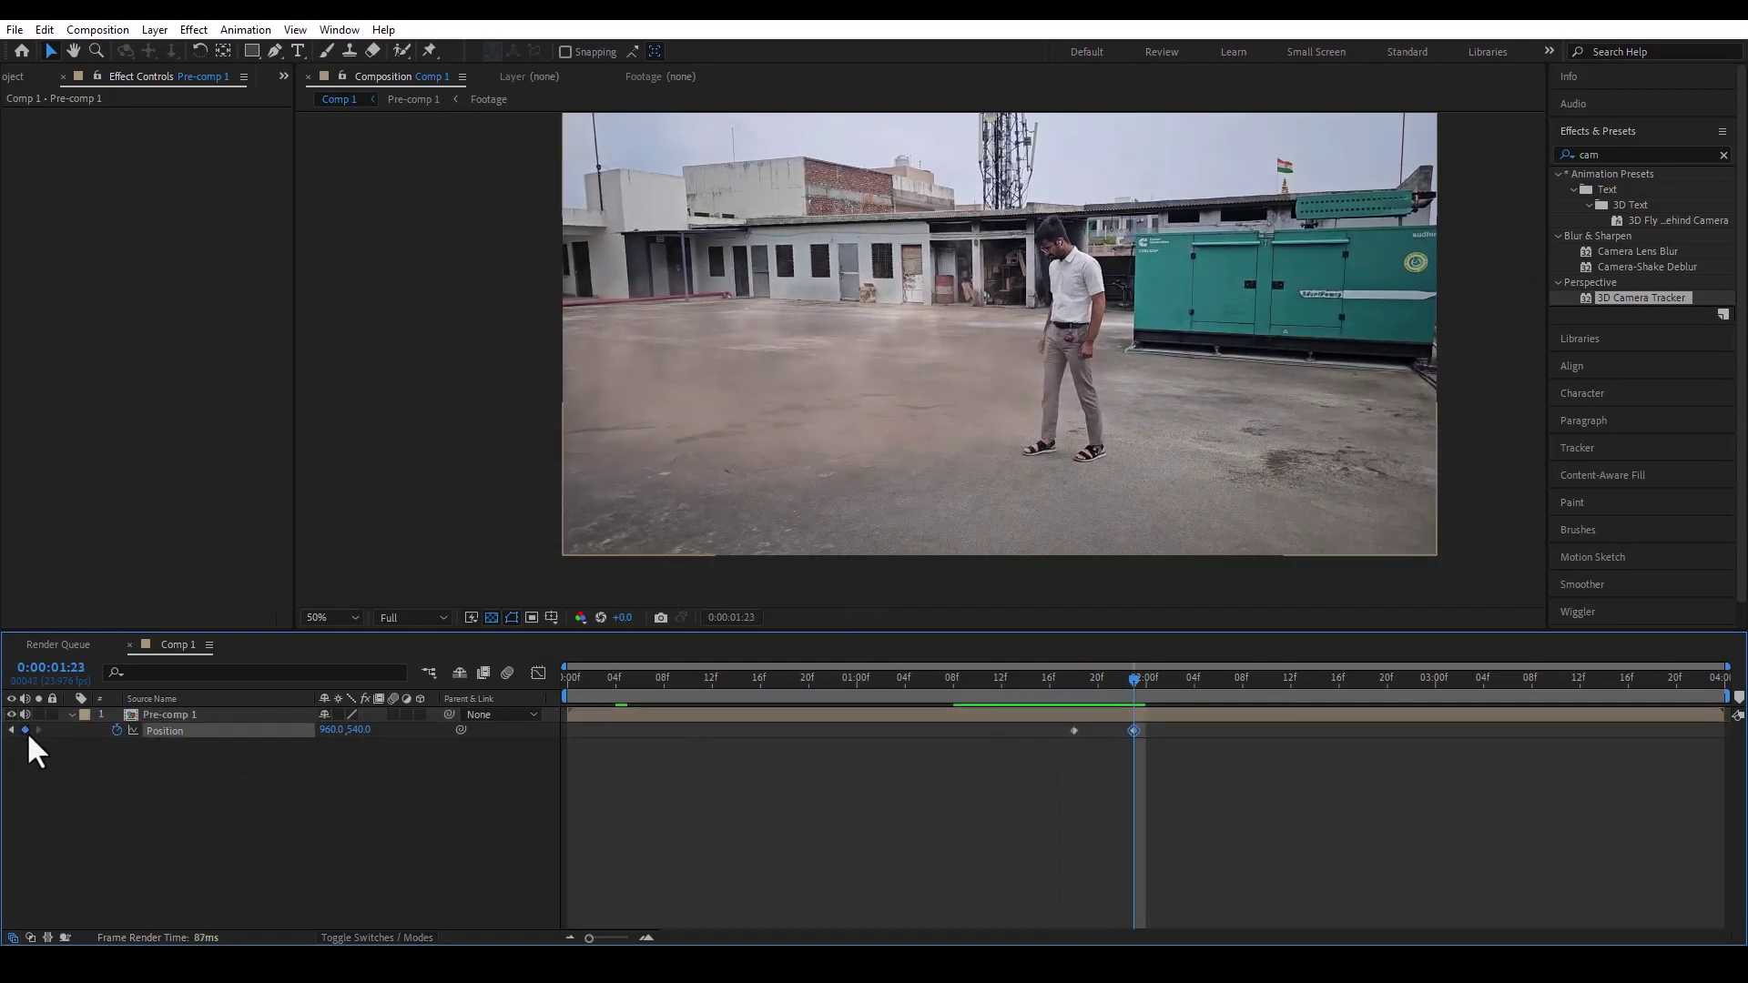
- Apply the Wiggler to both position keyframes with frequency 24 and magnitude 8, and preview the camera shake
left_click_drag(1272, 822, 1043, 722)
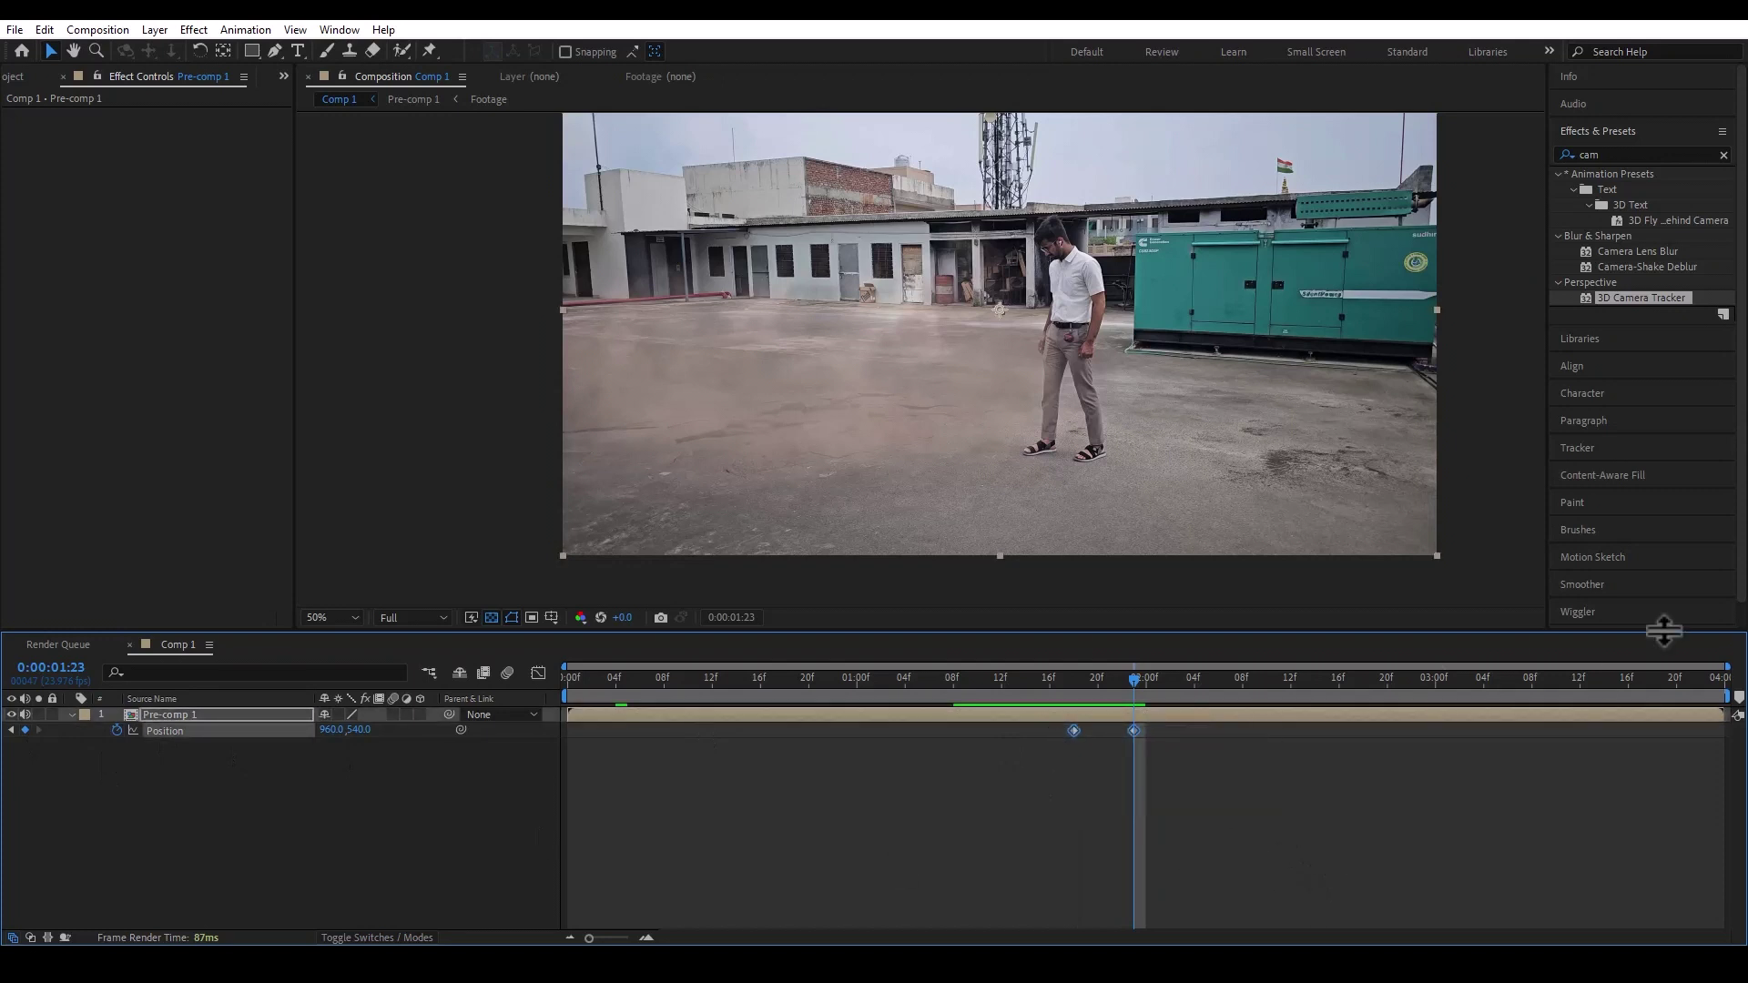
left_click(1625, 614)
left_click(1624, 520)
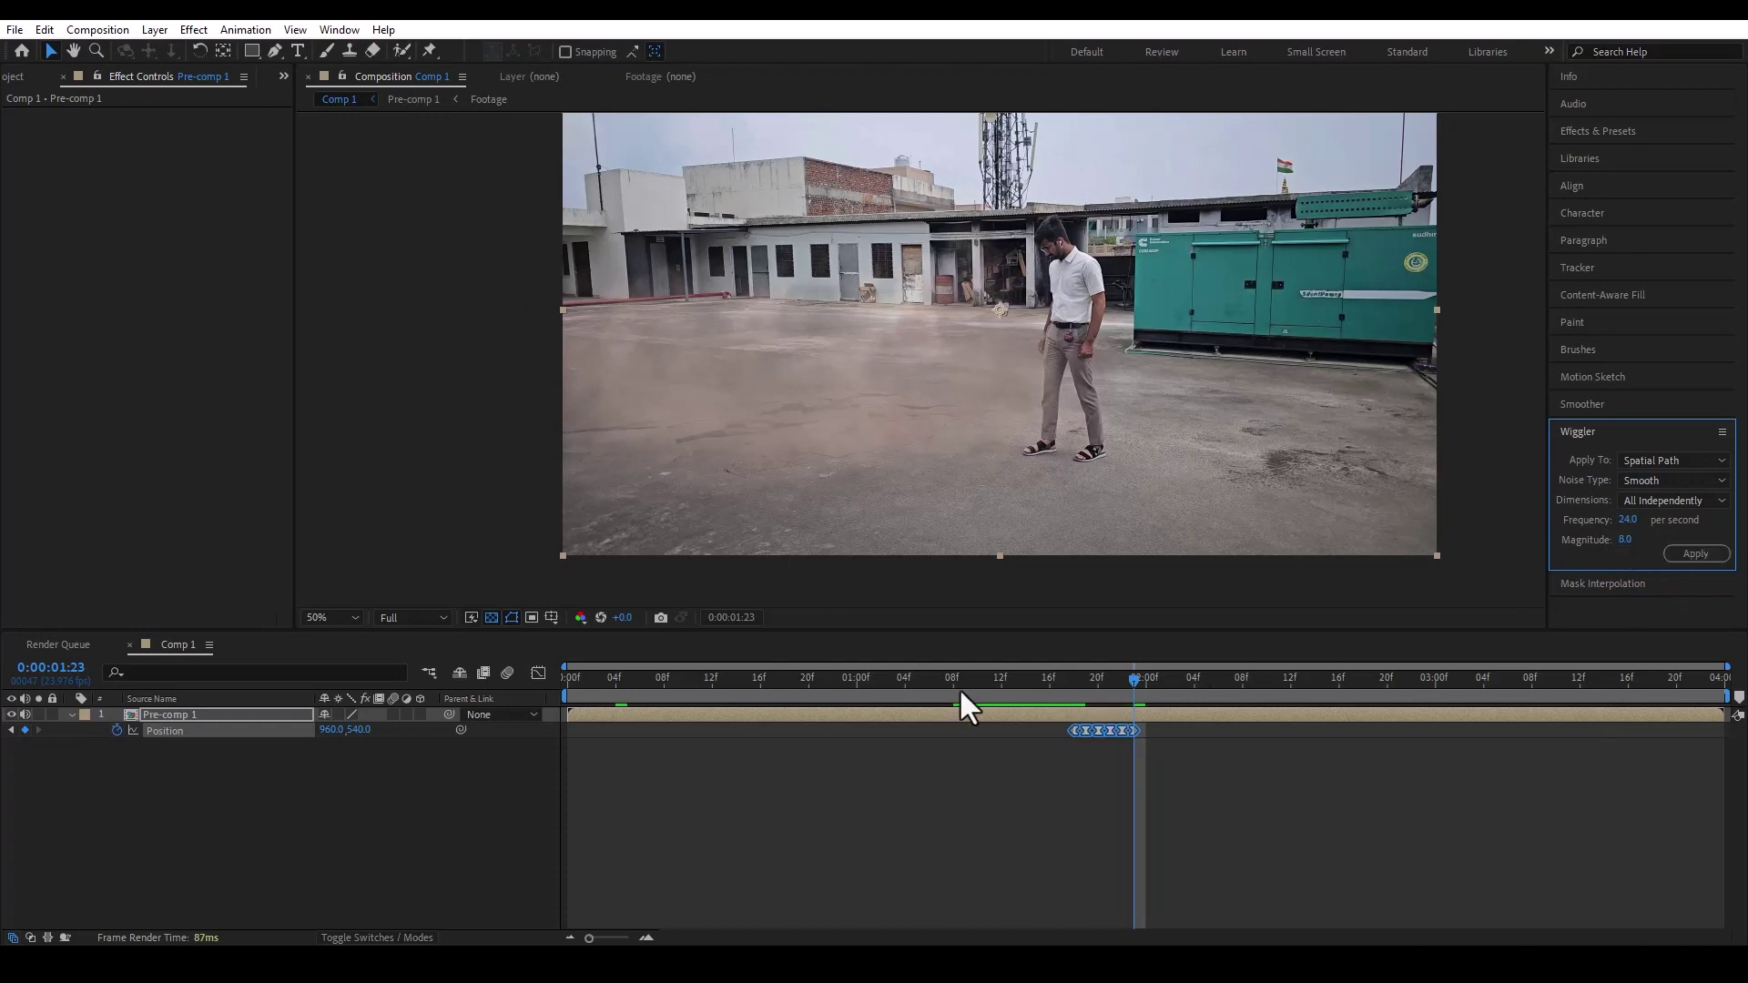
left_click_drag(958, 686, 449, 686)
key("space")
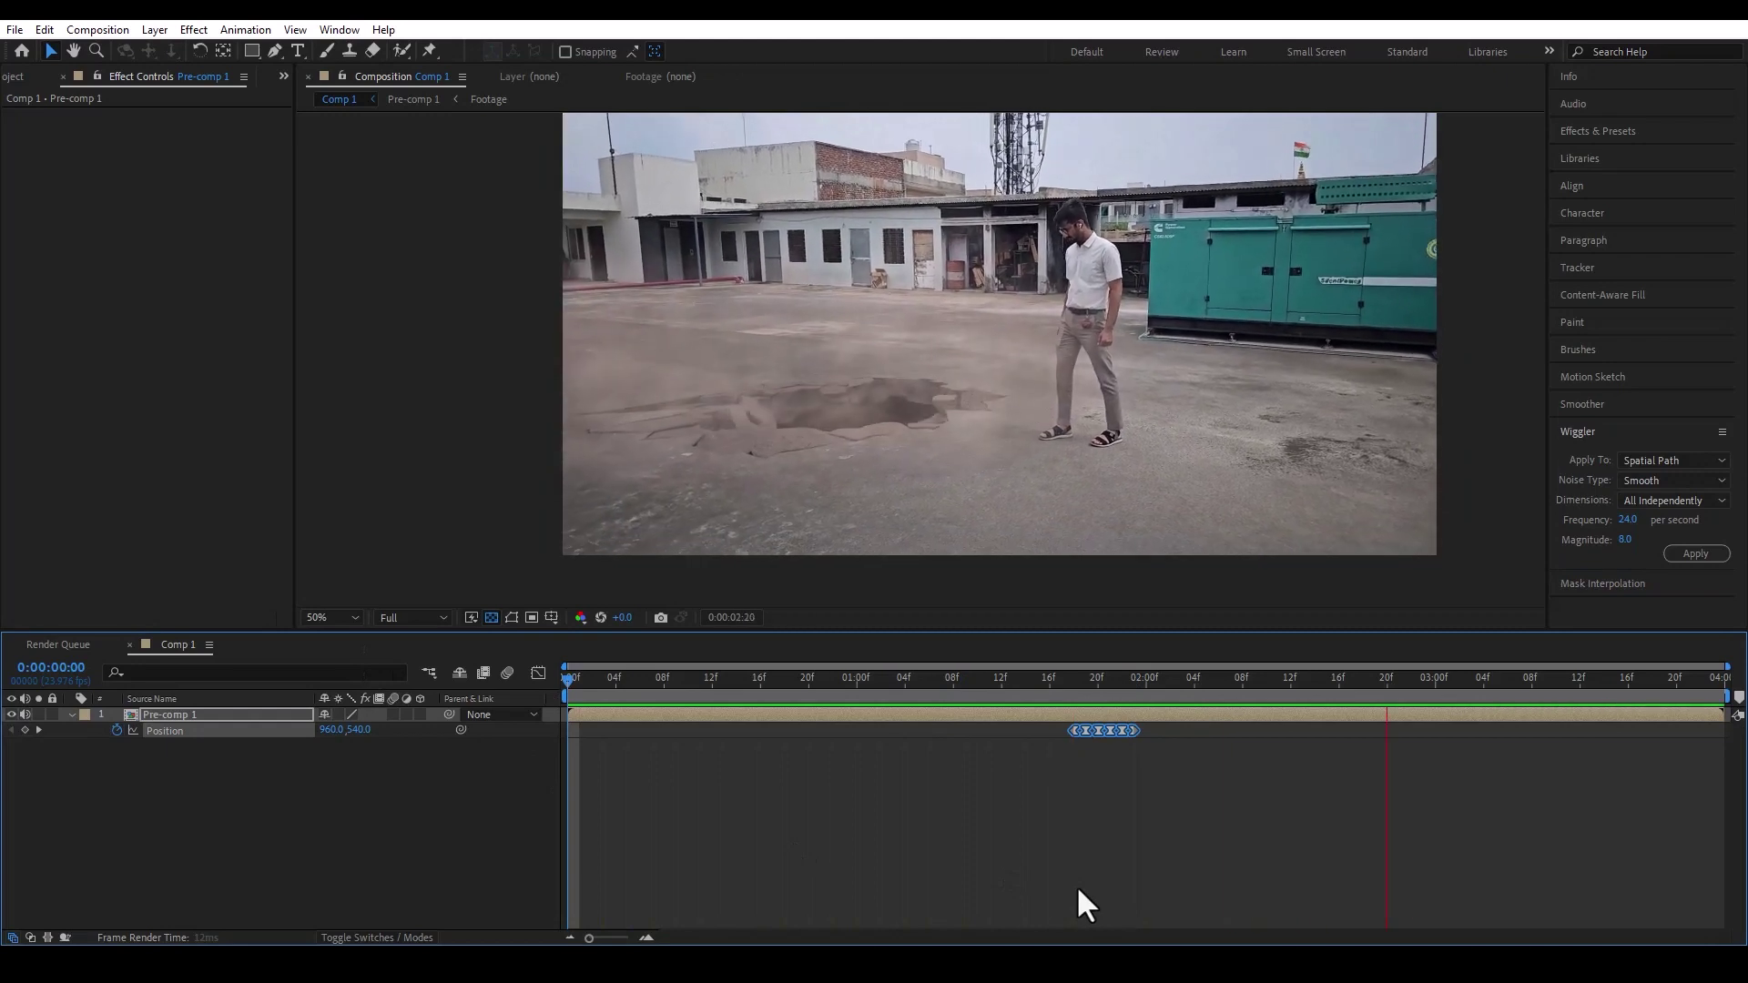
- Enable motion blur on the pre-comp layer and scale it to 104%
left_click(393, 714)
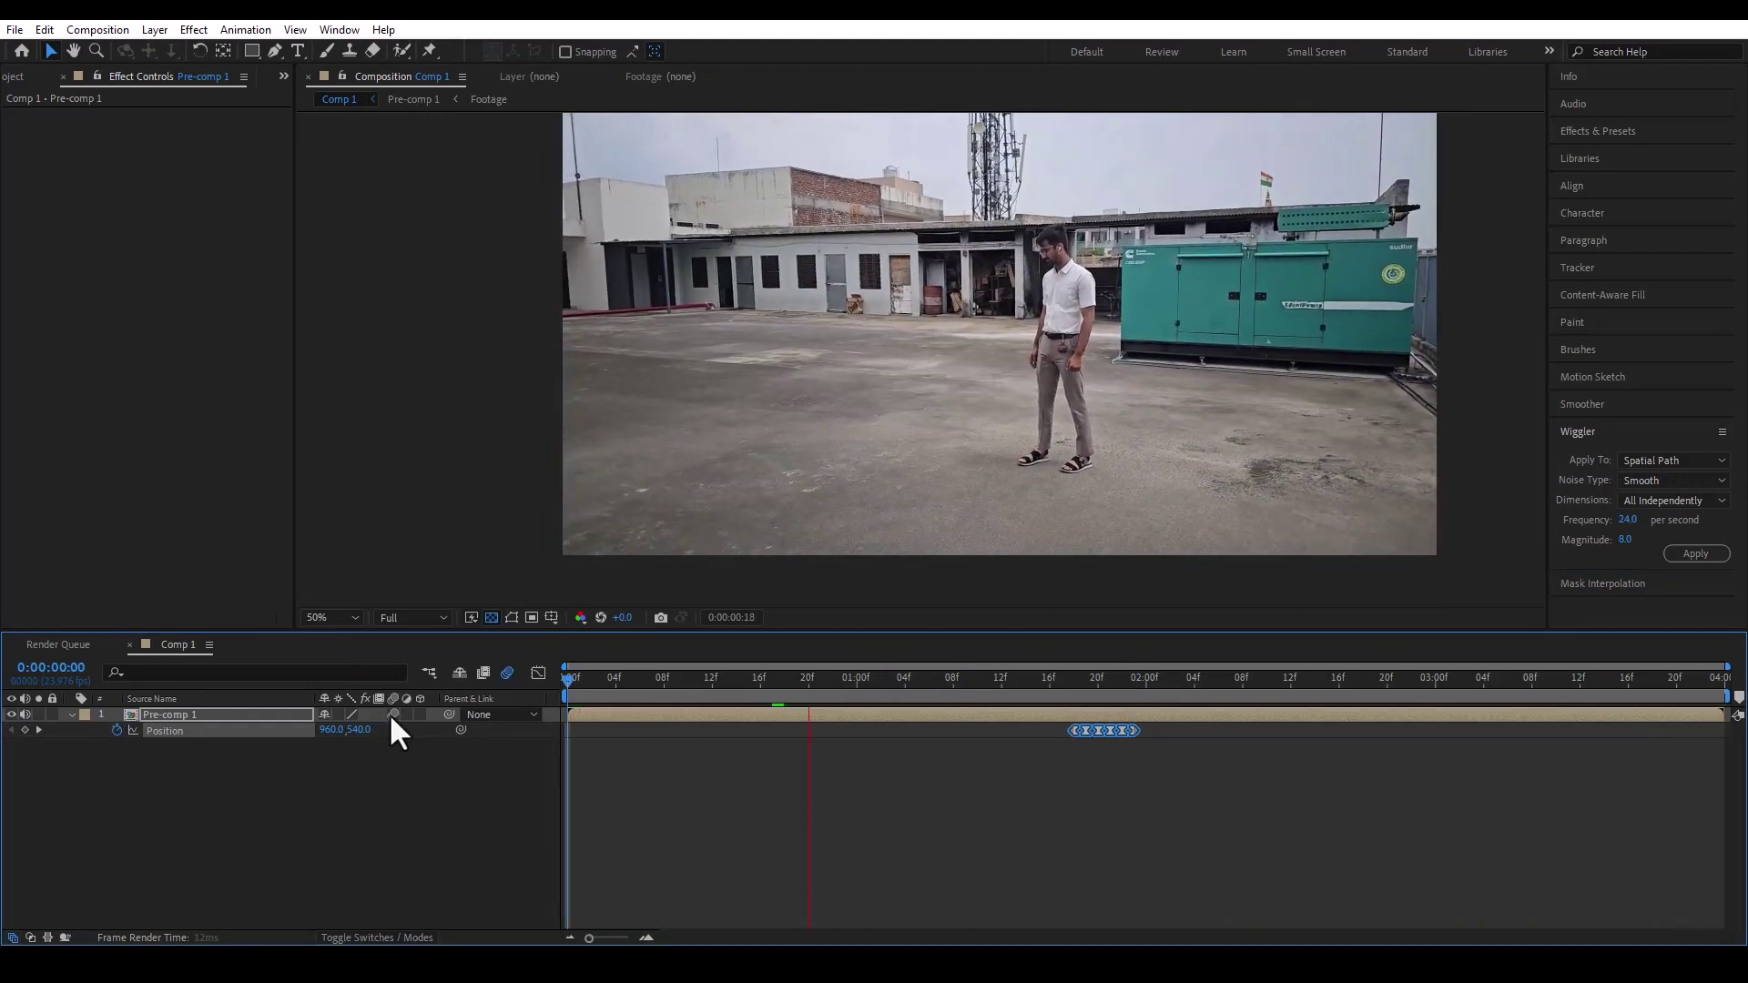
key("space")
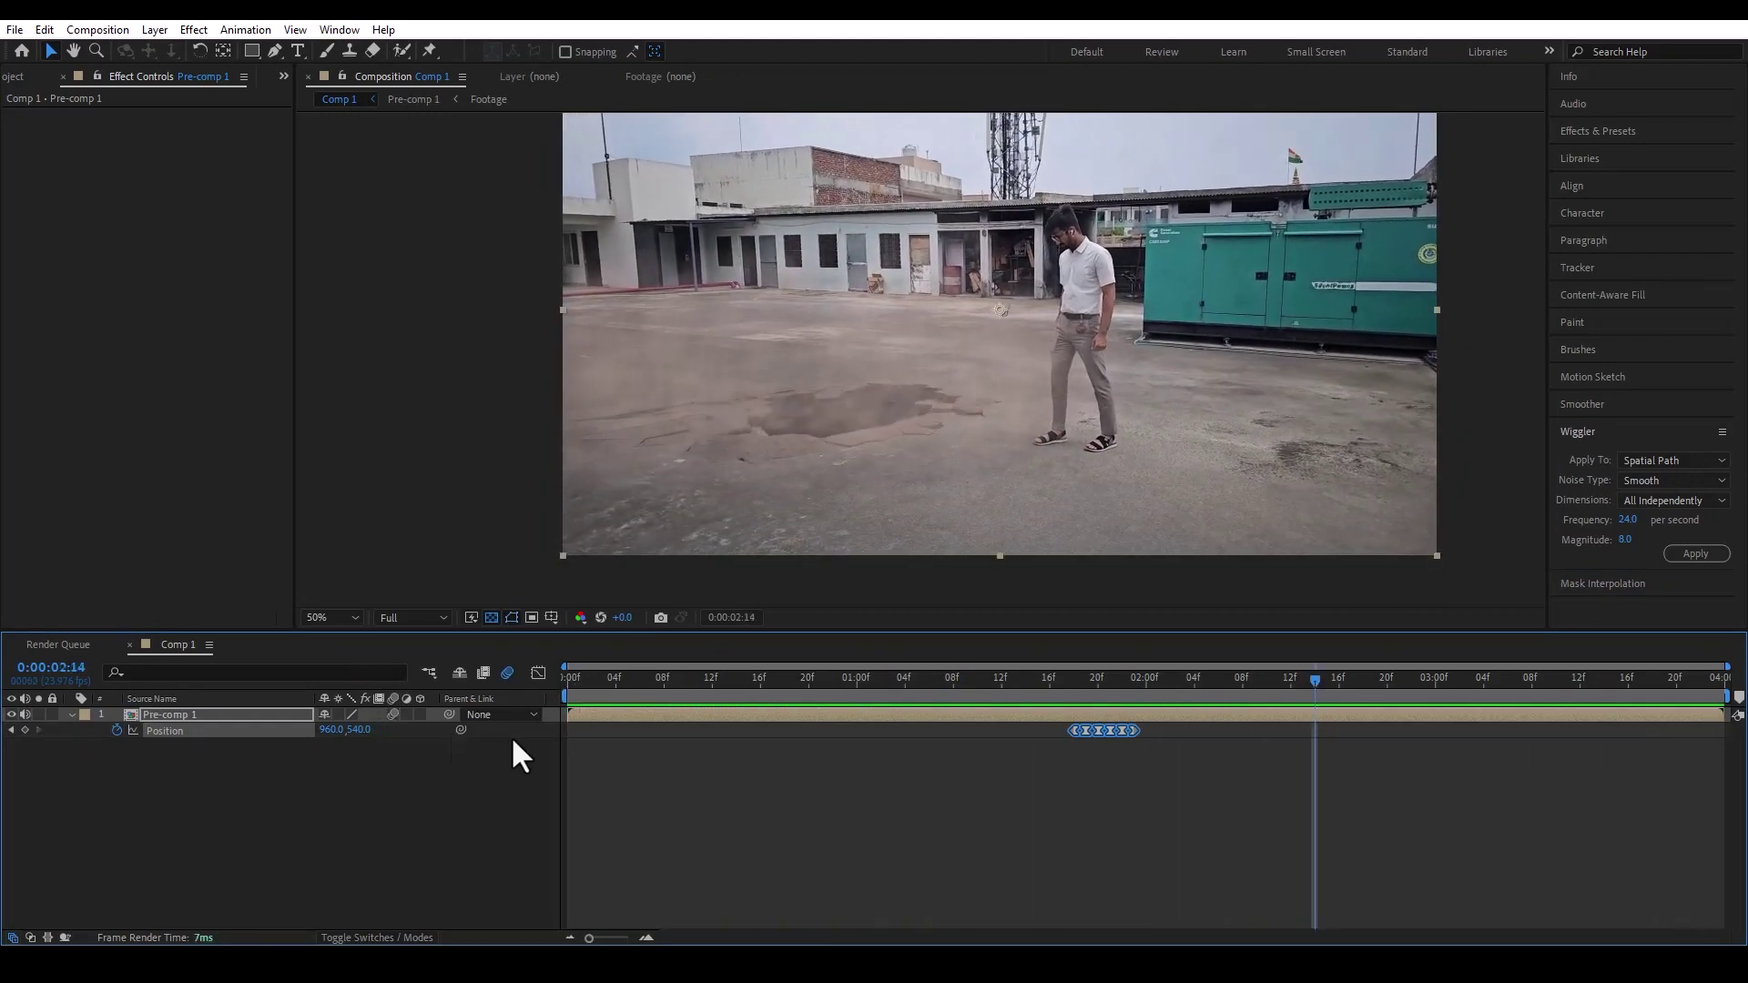
key("s")
left_click(373, 730)
type("104")
key("Return")
- Play Comp 1 from the start in the maximized viewer to check the shake and frame edges
left_click(1146, 678)
key("Home")
key("grave")
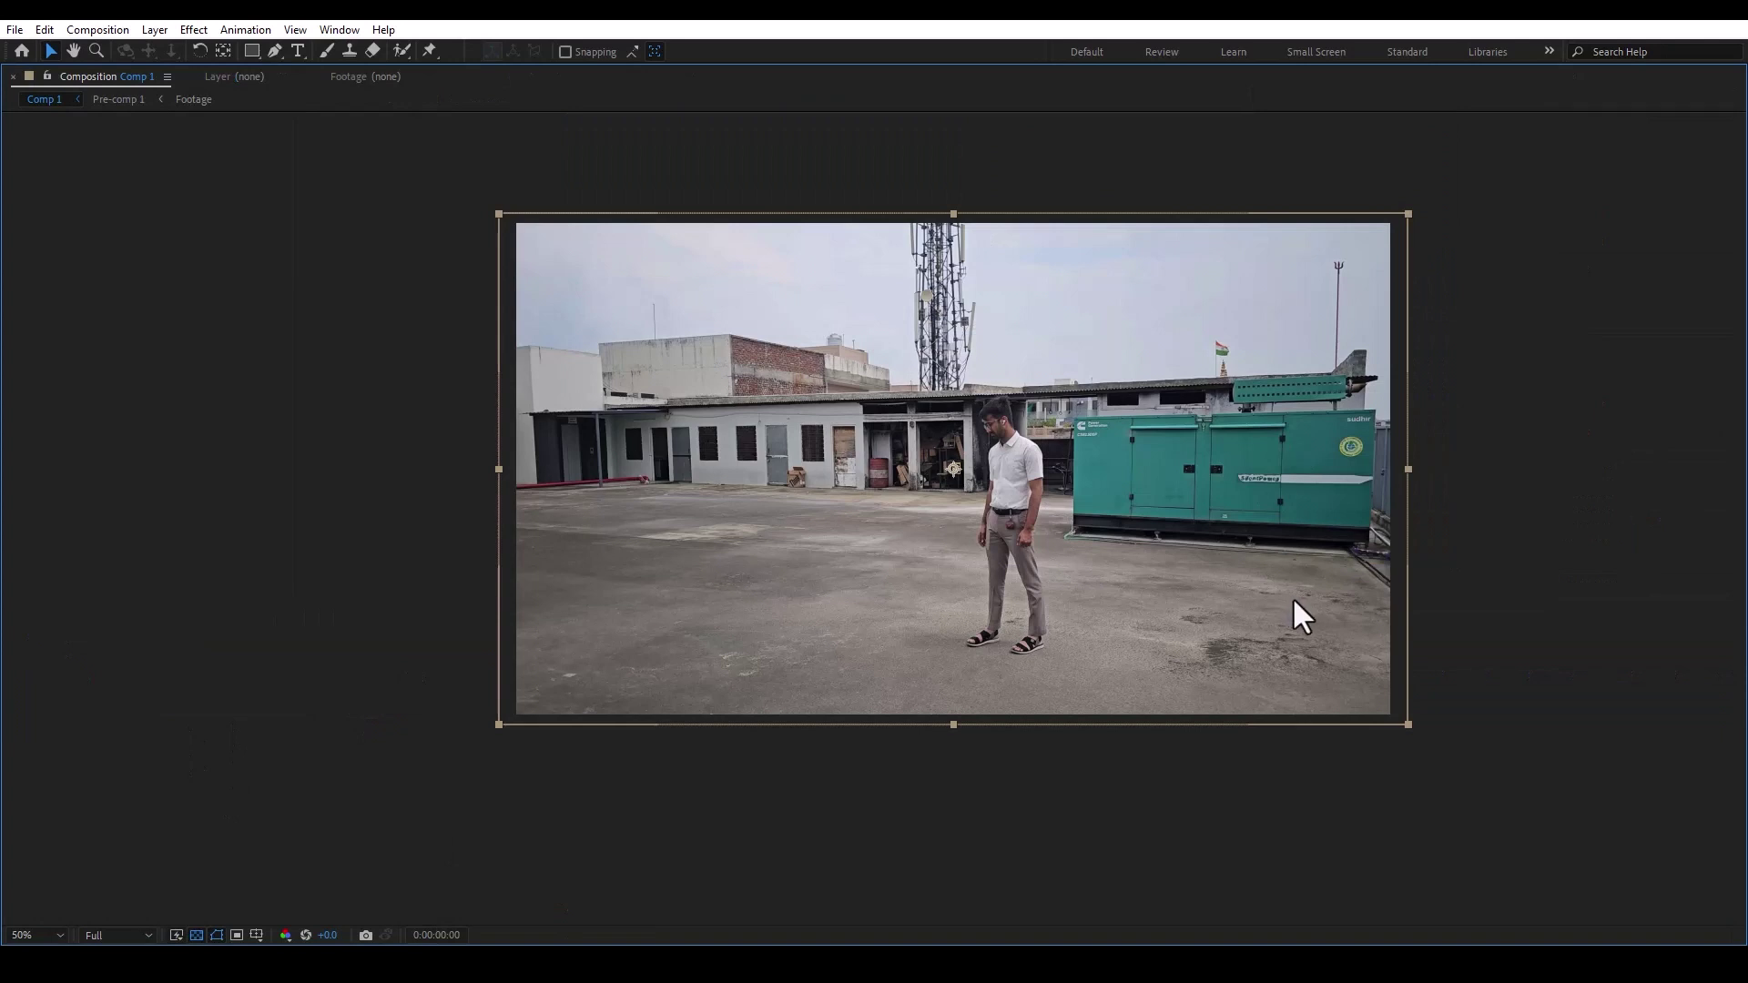
key("space")
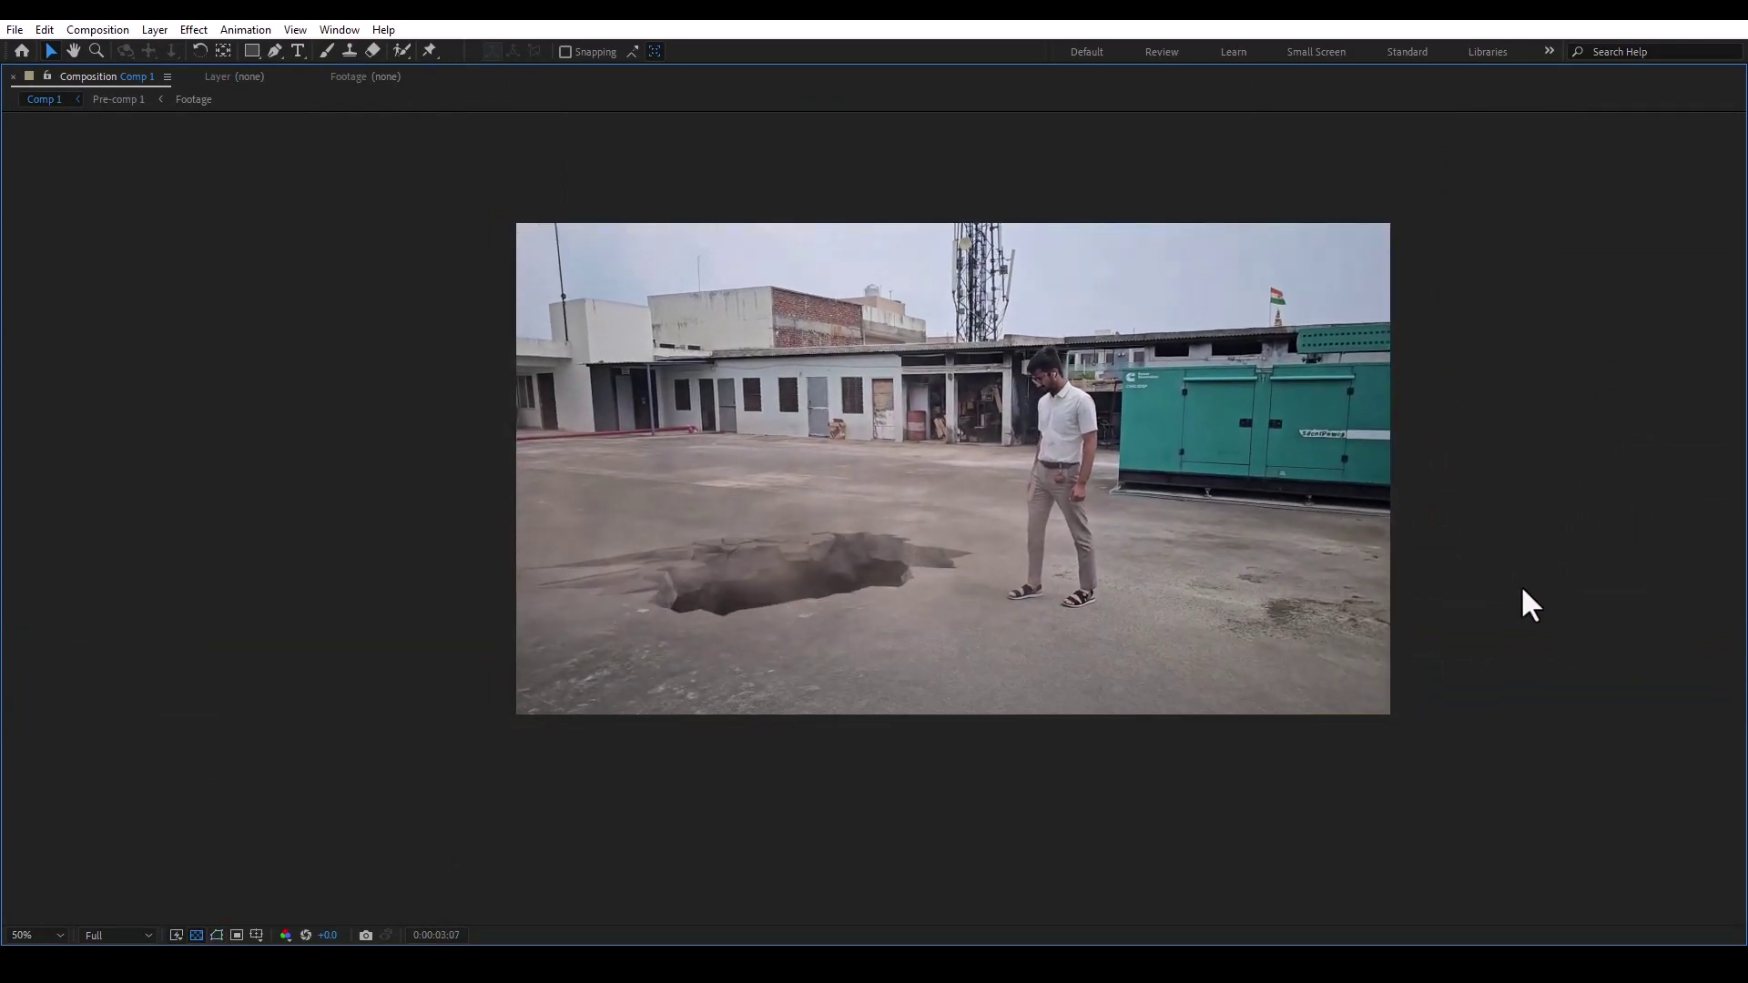
key("space")
key("grave")
- Inside Pre-comp 1, move the dust wave layer to start at 0:00:01:10, and preview the new timing in Comp 1
left_click_drag(1083, 679, 1037, 690)
double_click(1056, 717)
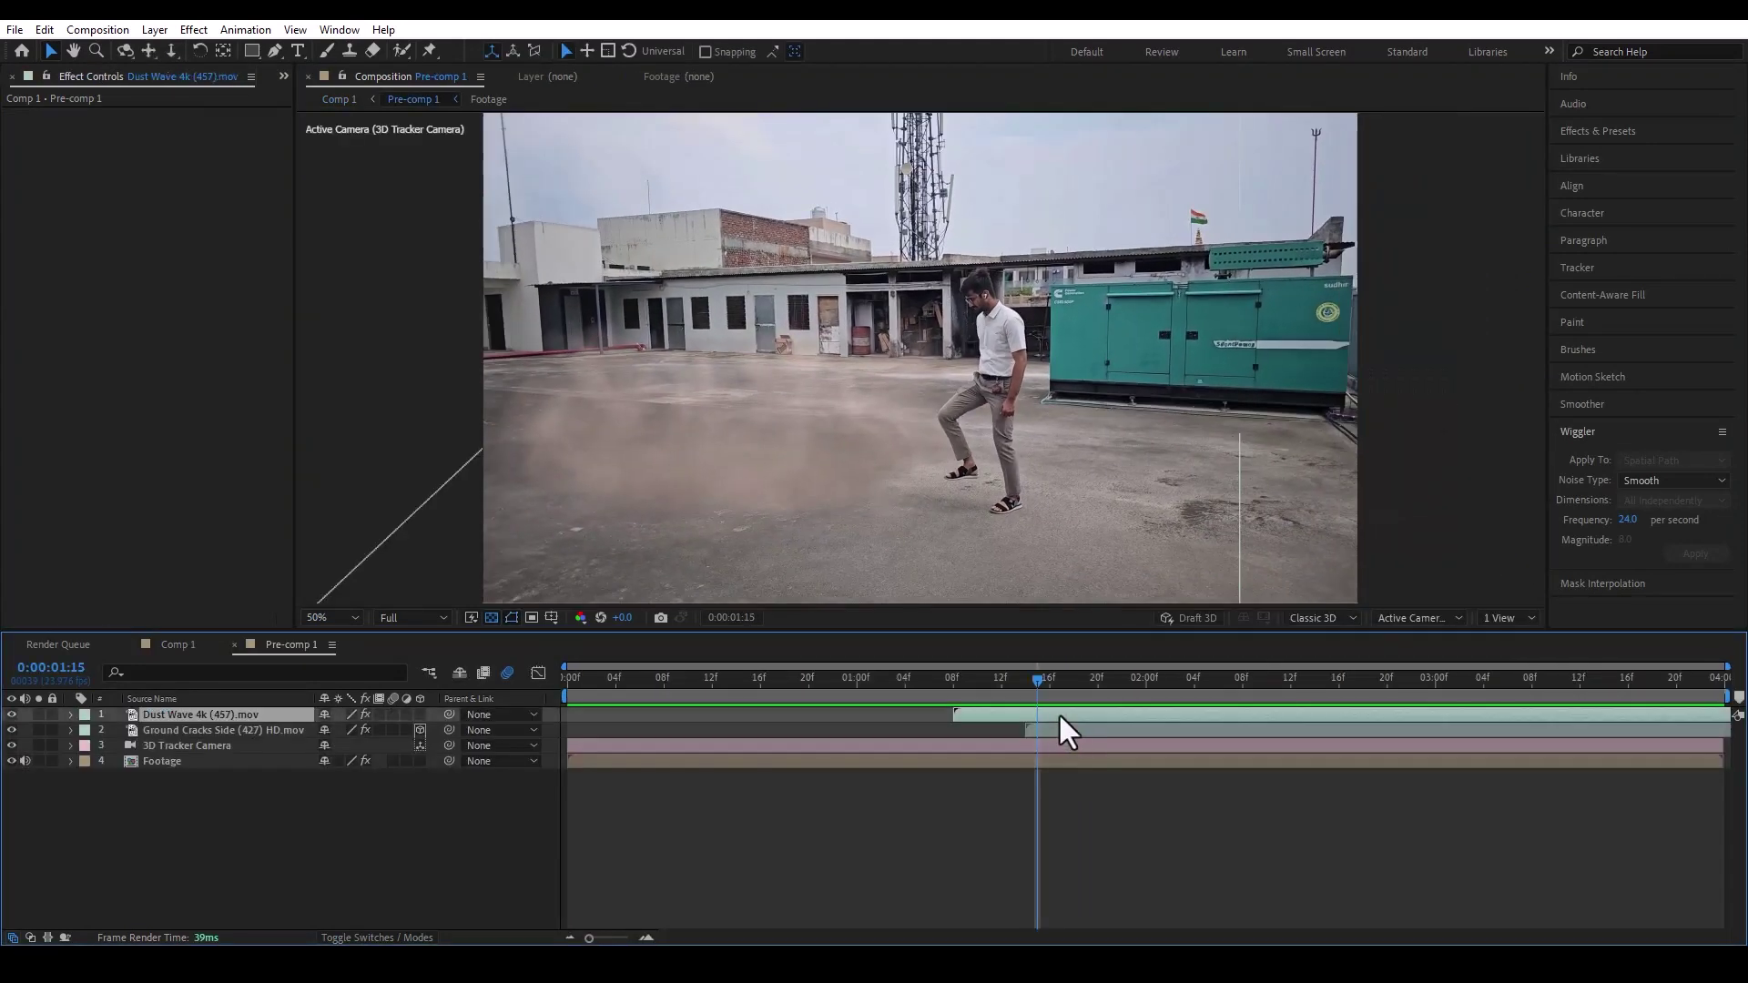
left_click(1060, 717)
key("t")
left_click_drag(1059, 718, 1017, 694)
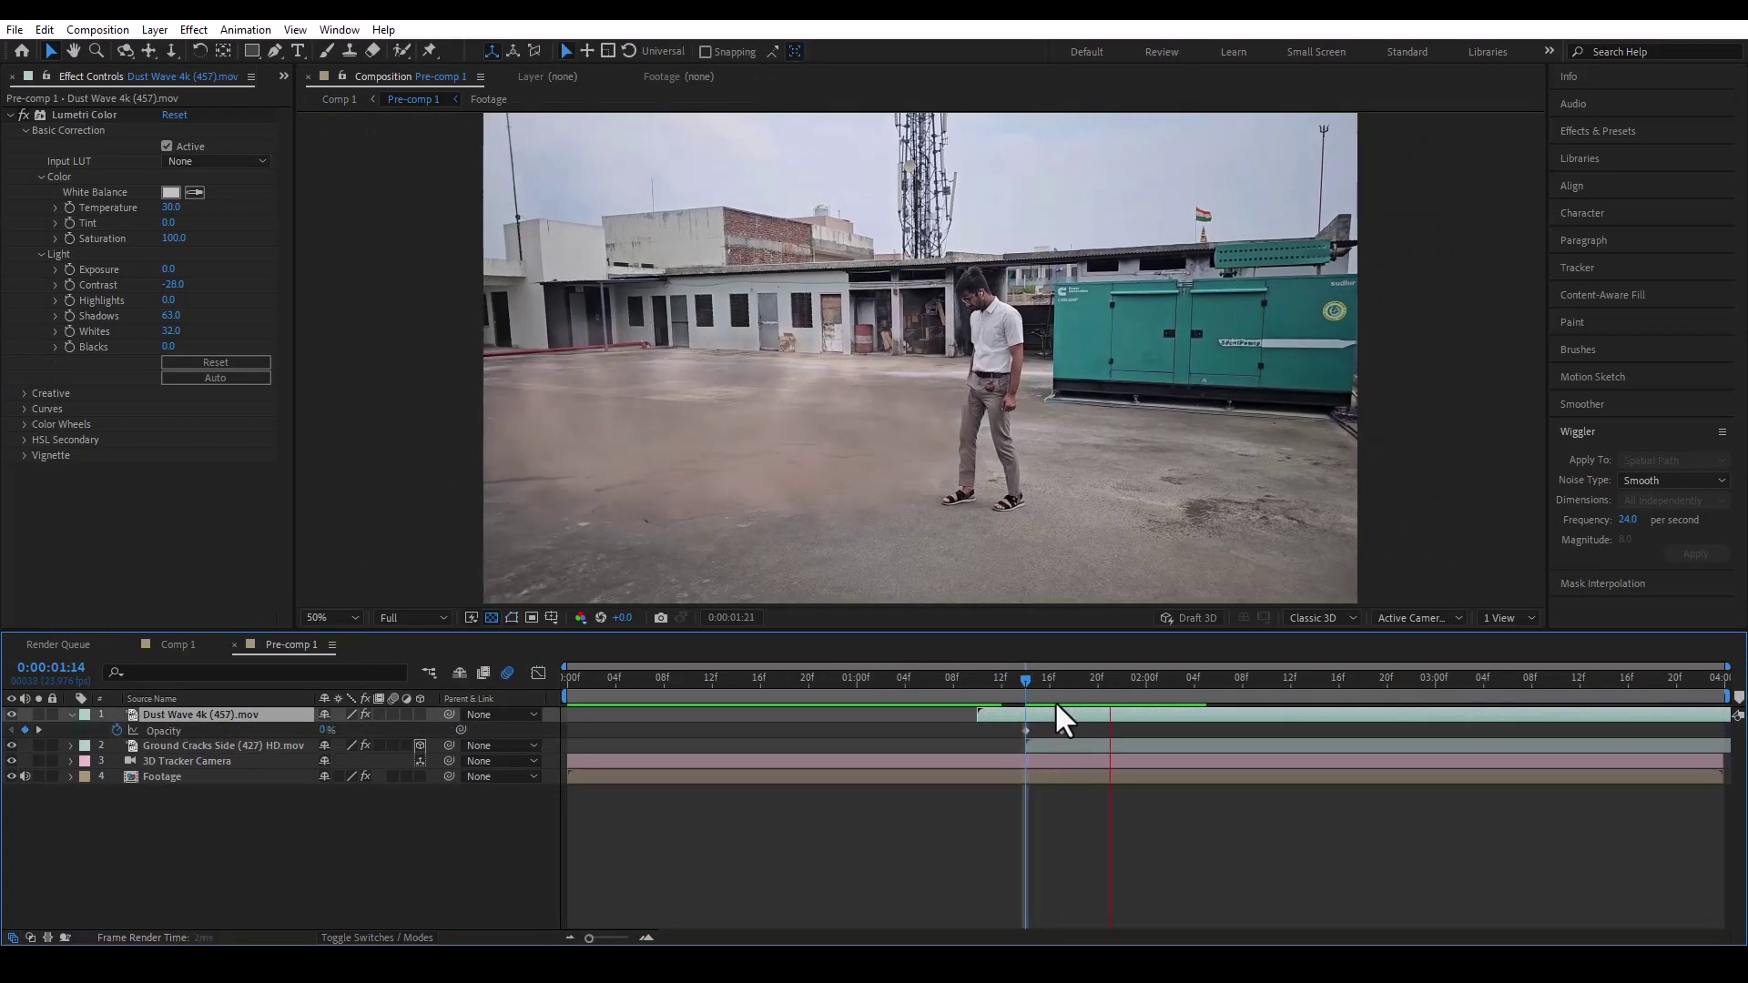
left_click(178, 645)
key("Home")
key("space")
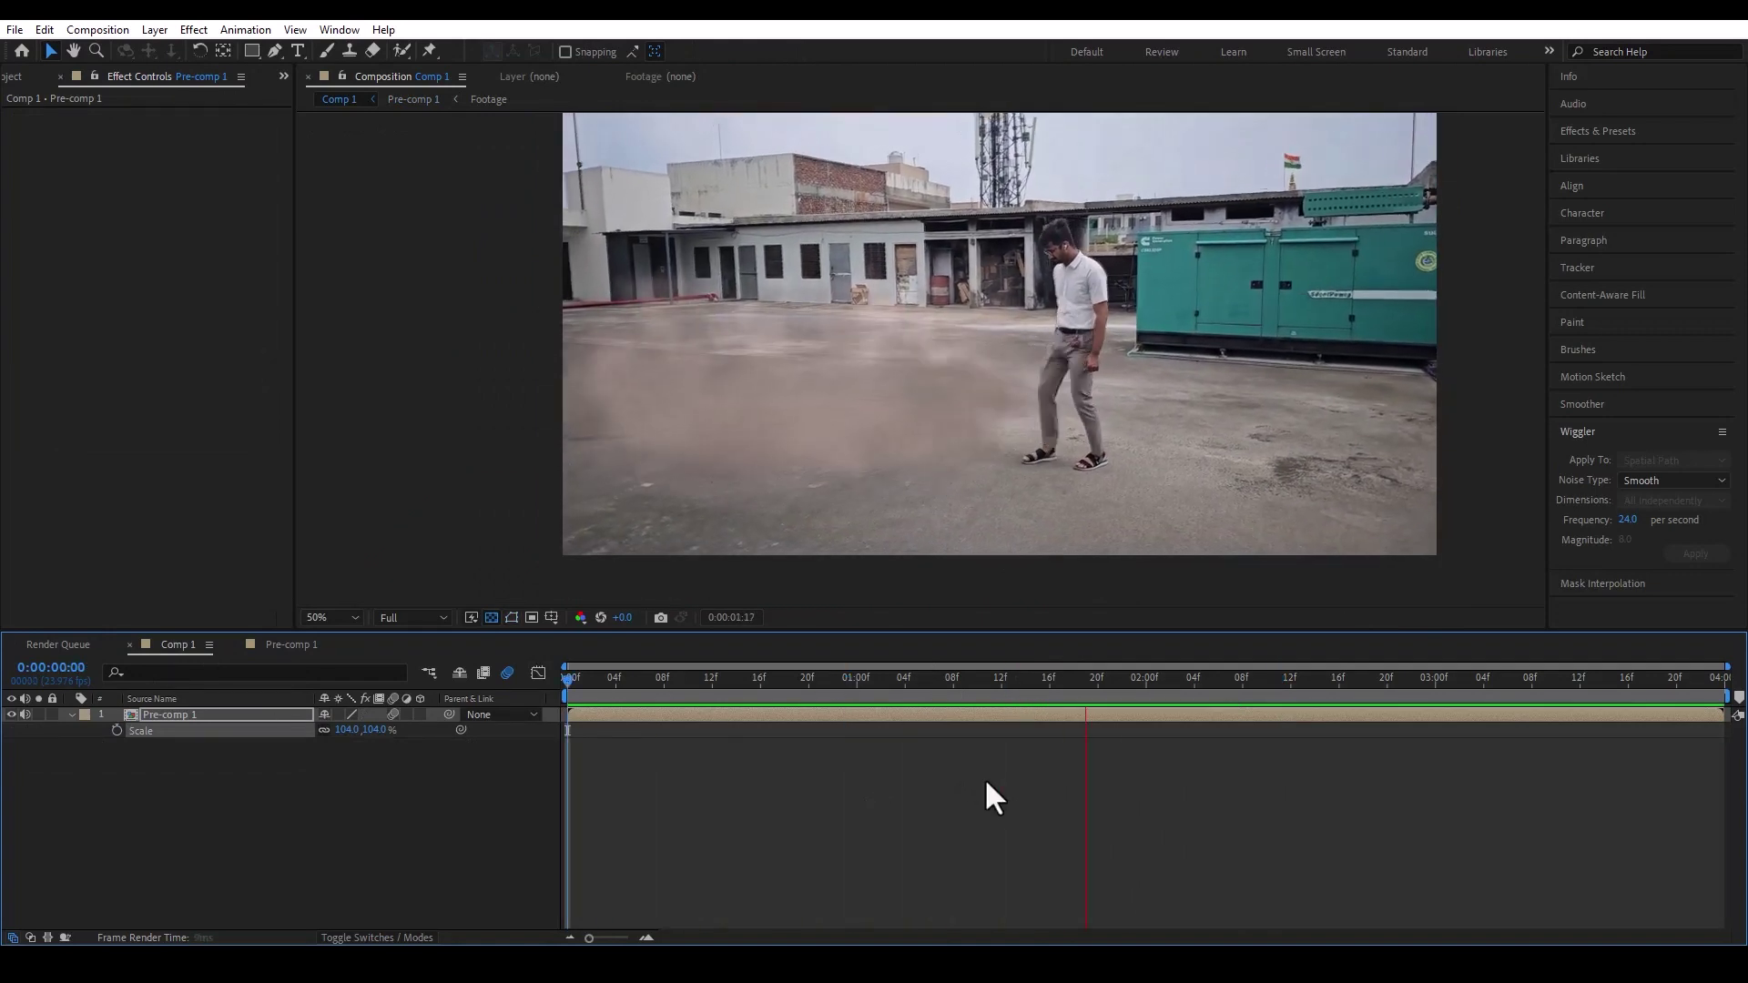
key("space")
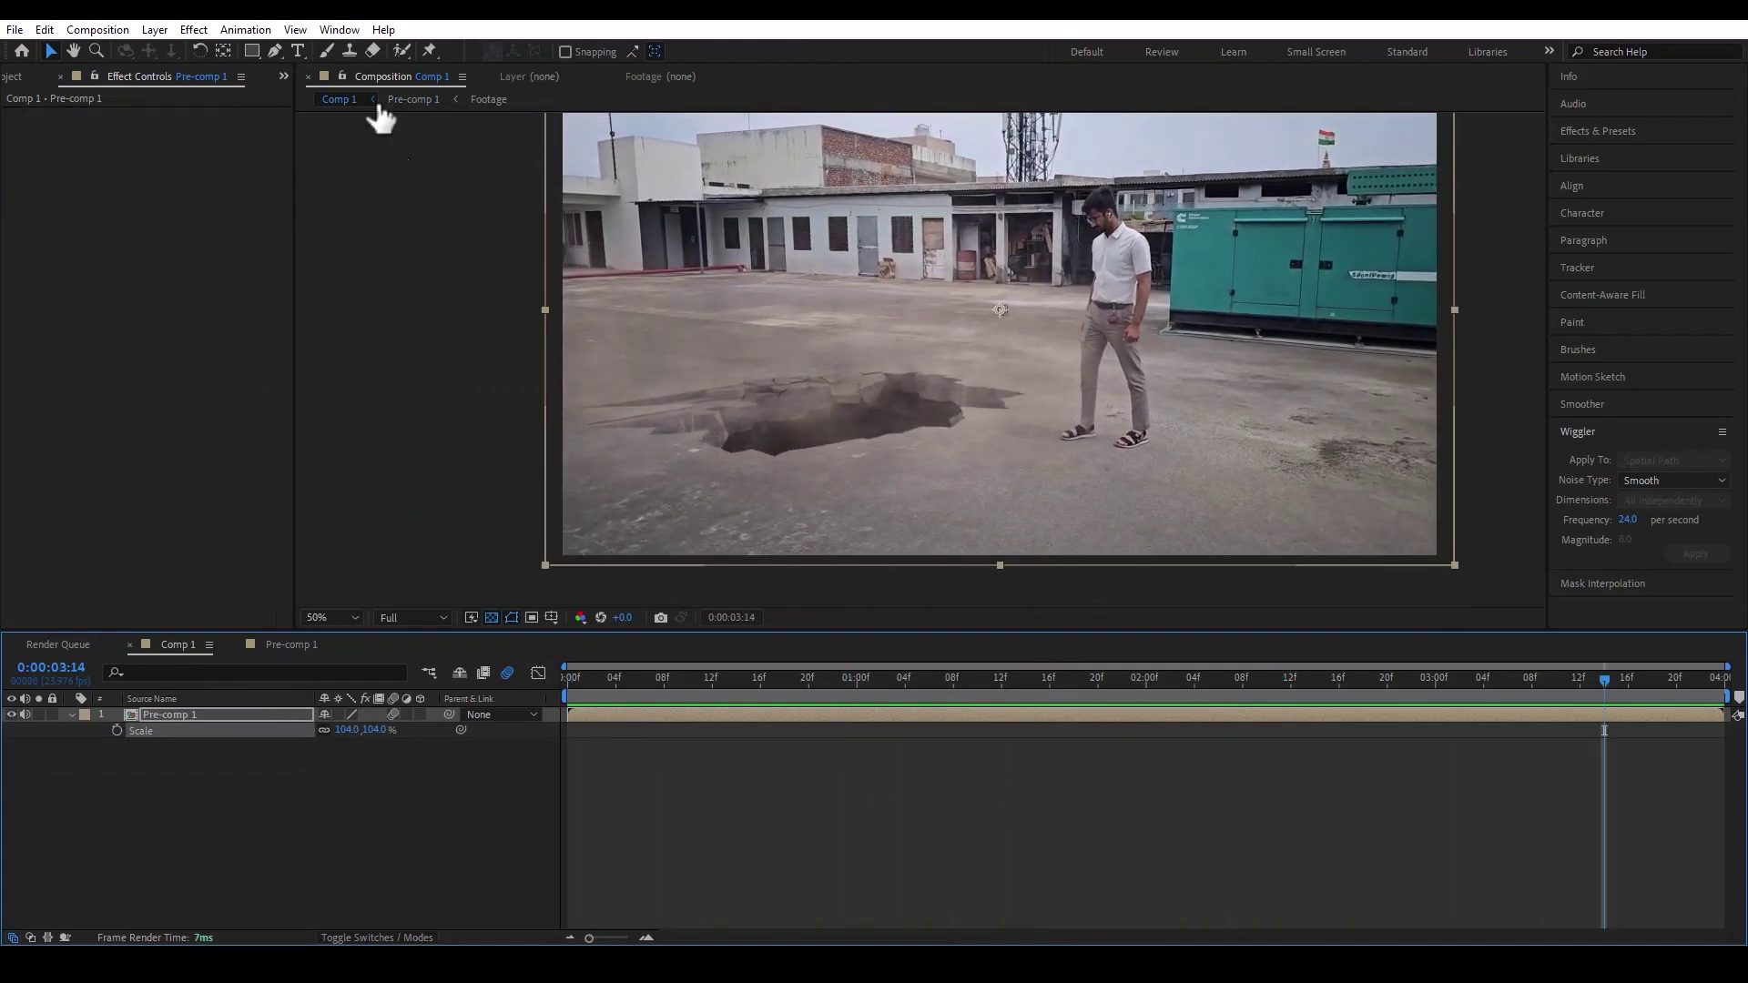
- Rename Comp 1 as Final in its composition settings
left_click(91, 29)
left_click(139, 71)
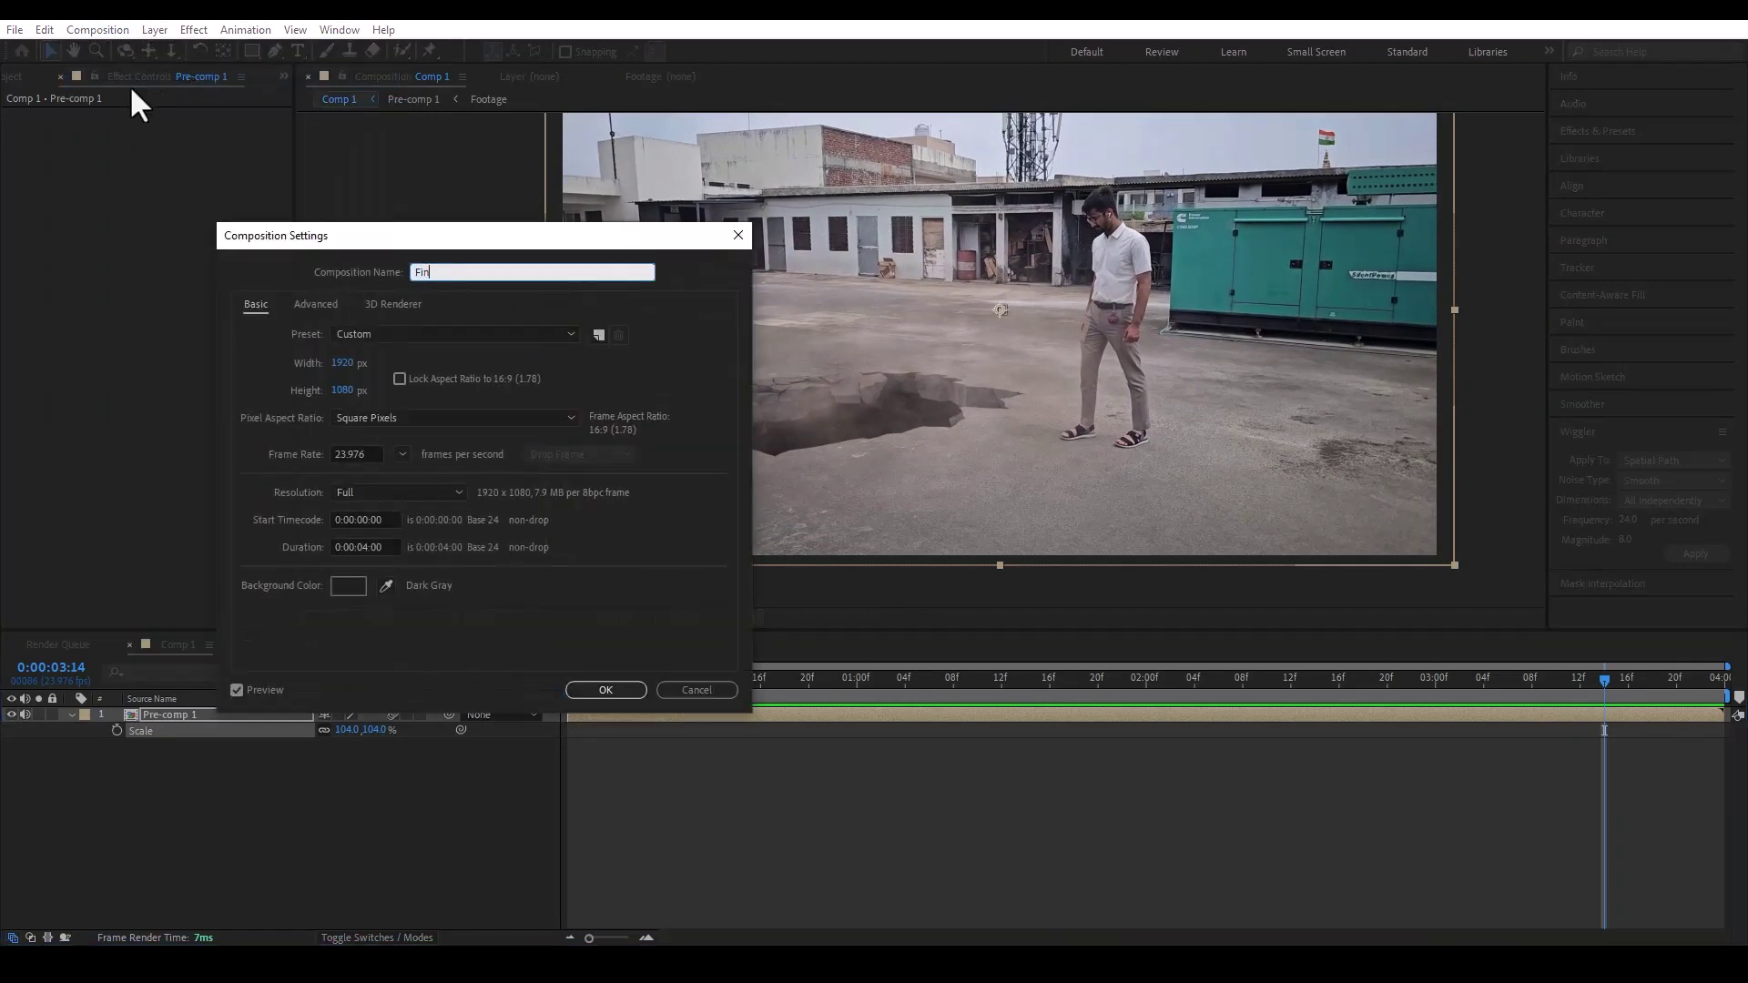
key("Return")
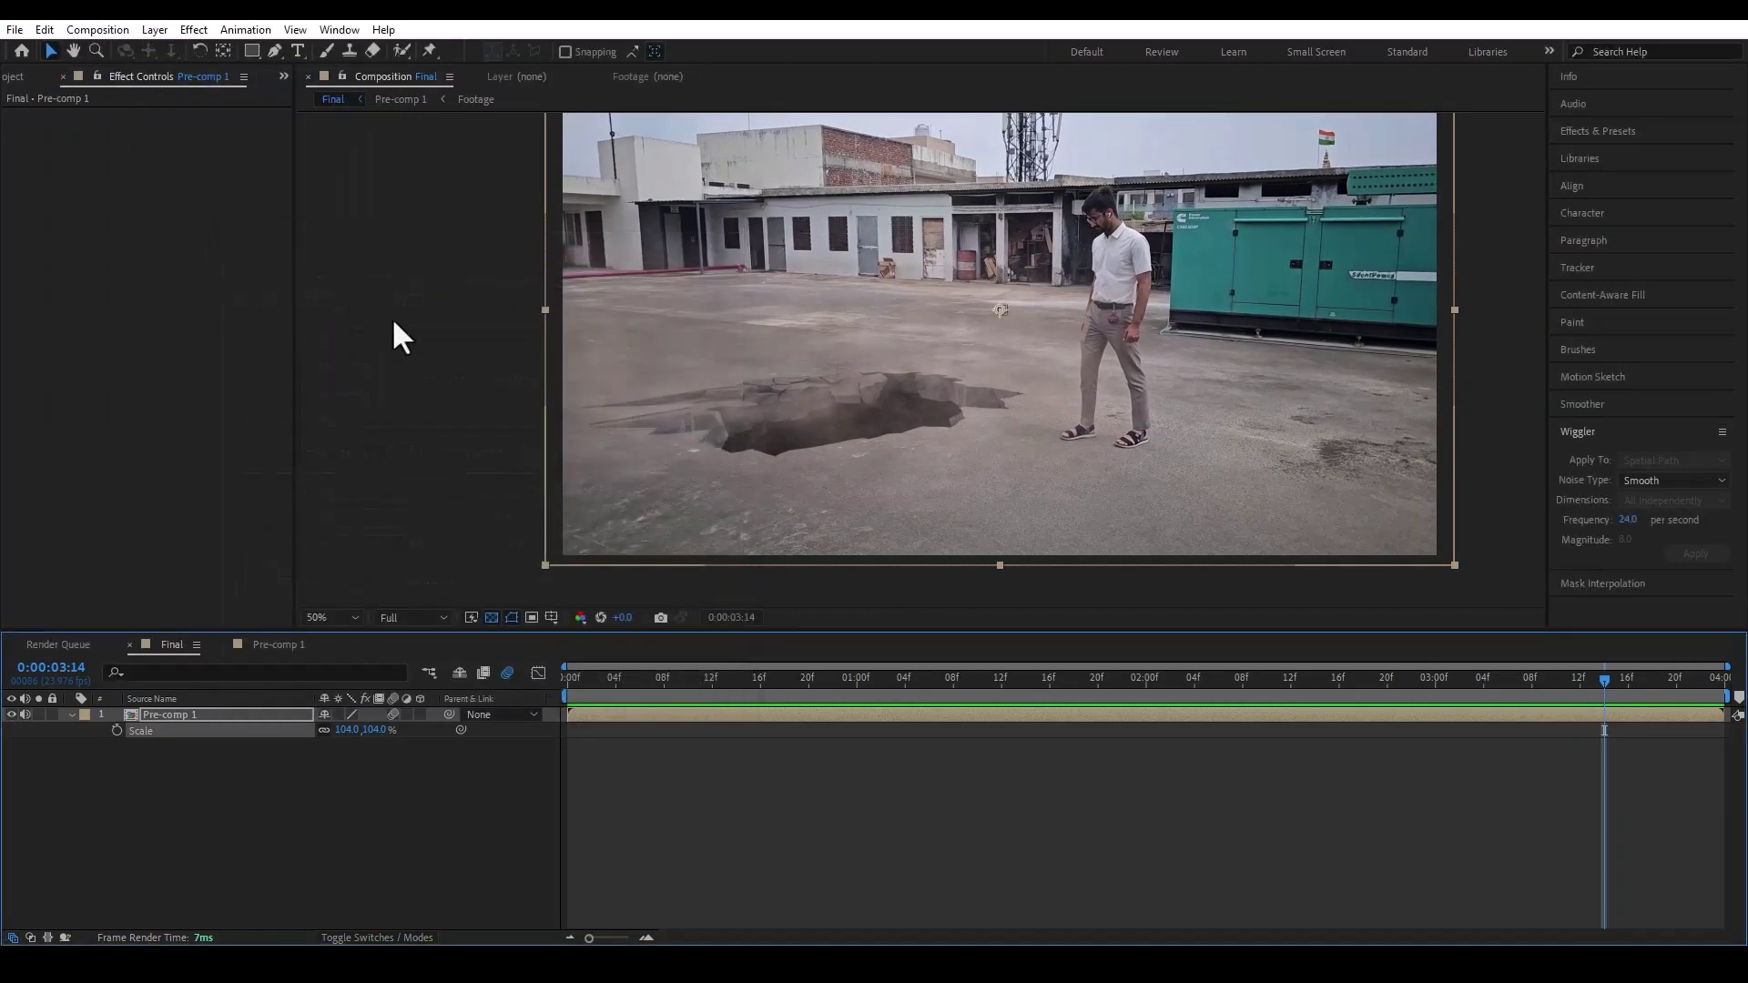
- Play the Final composition from the start in the maximized viewer to review the whole shot
key("Home")
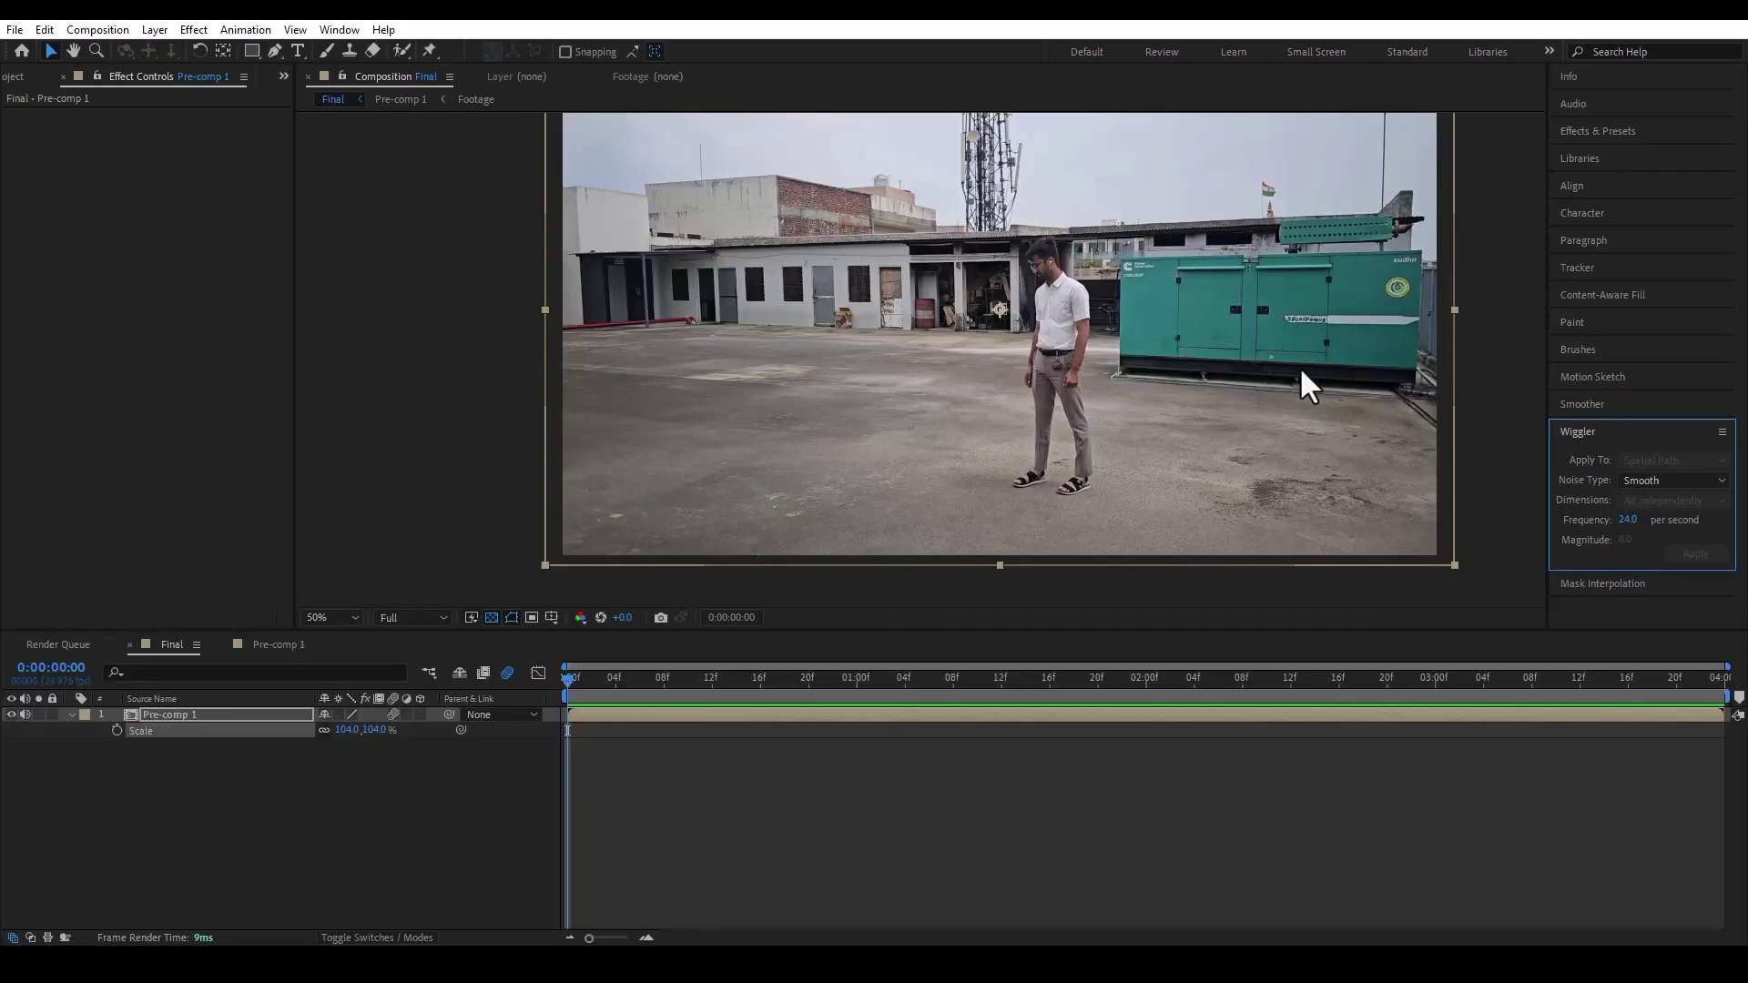
key("grave")
left_click_drag(1266, 348, 1175, 384)
key("space")
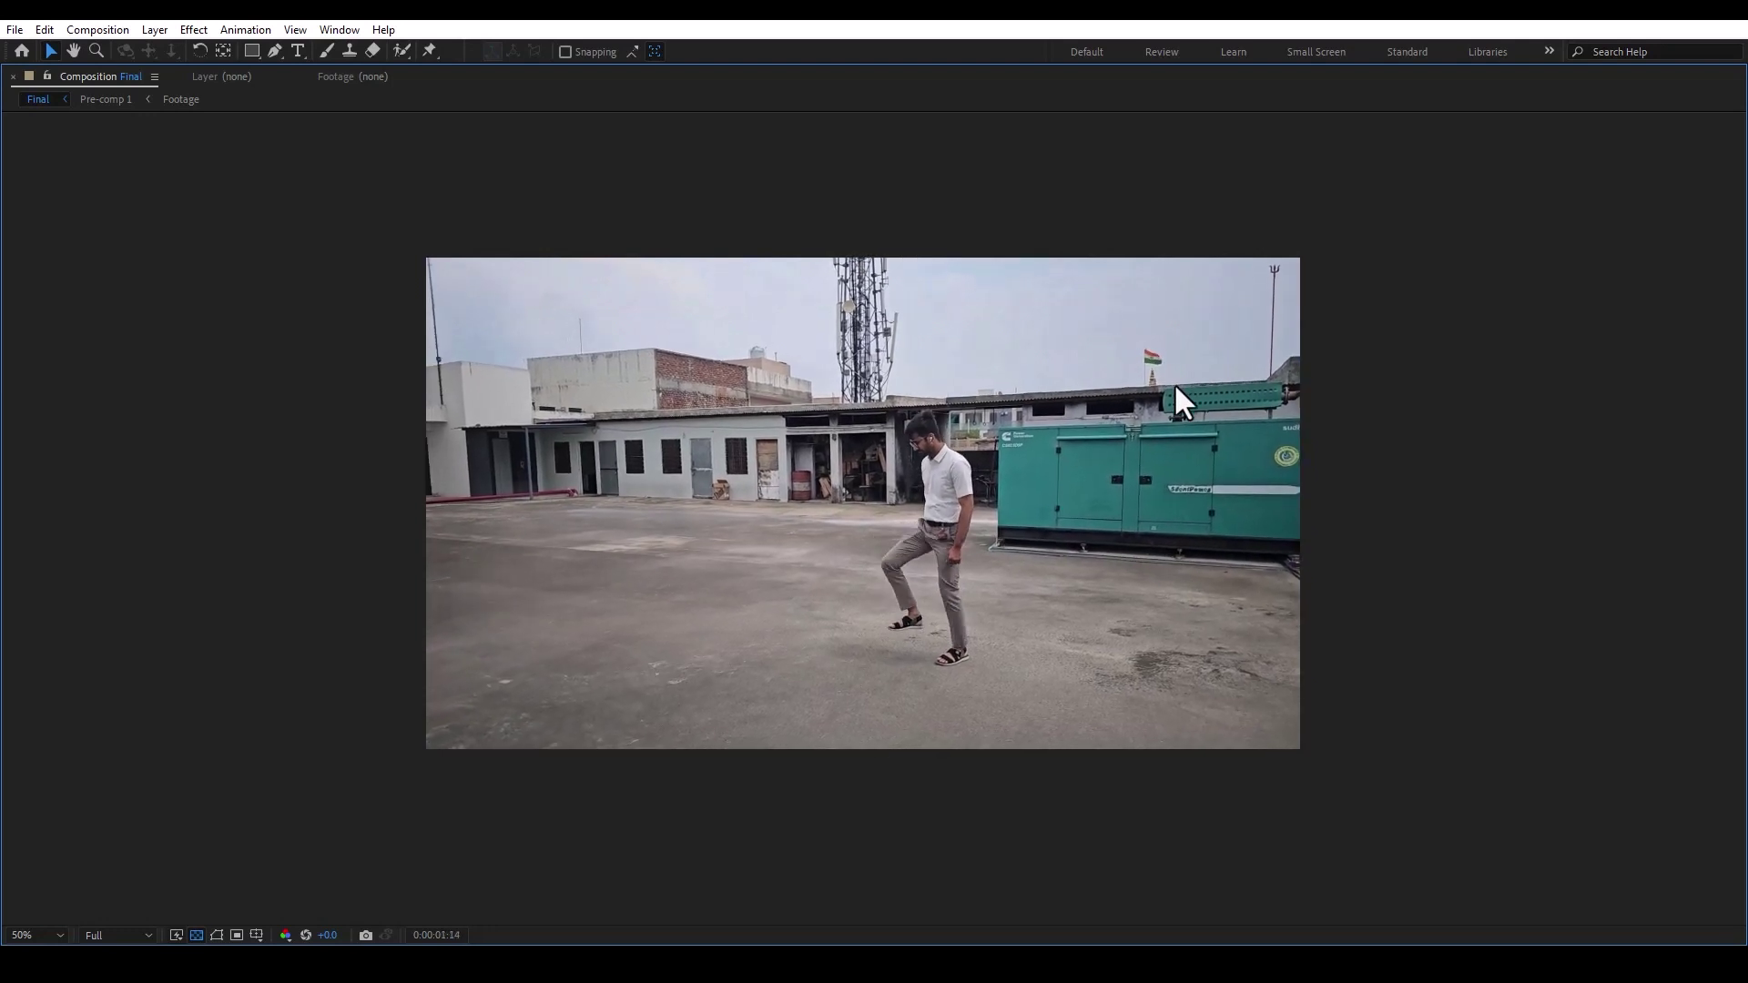
left_click(1204, 577)
key("grave")
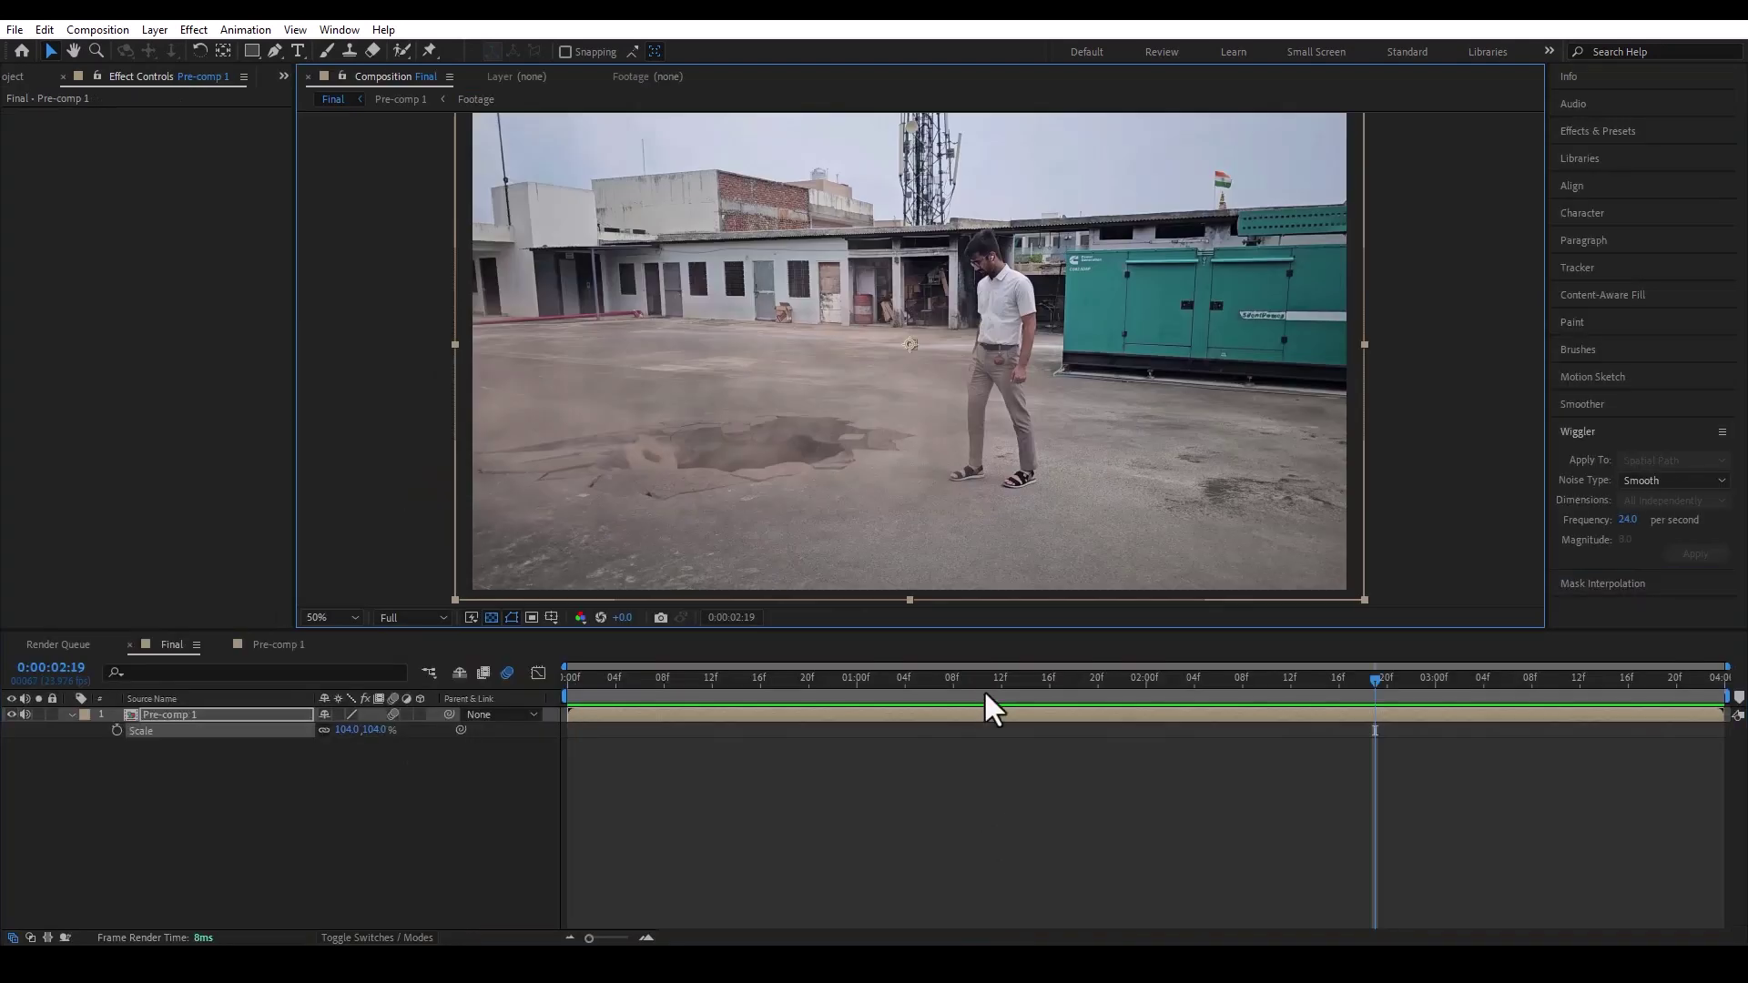
- Apply the Lumetri Color effect to the pre-comp layer with the time at 0:00:02:03, and expand its Creative settings
left_click_drag(1102, 687, 1181, 703)
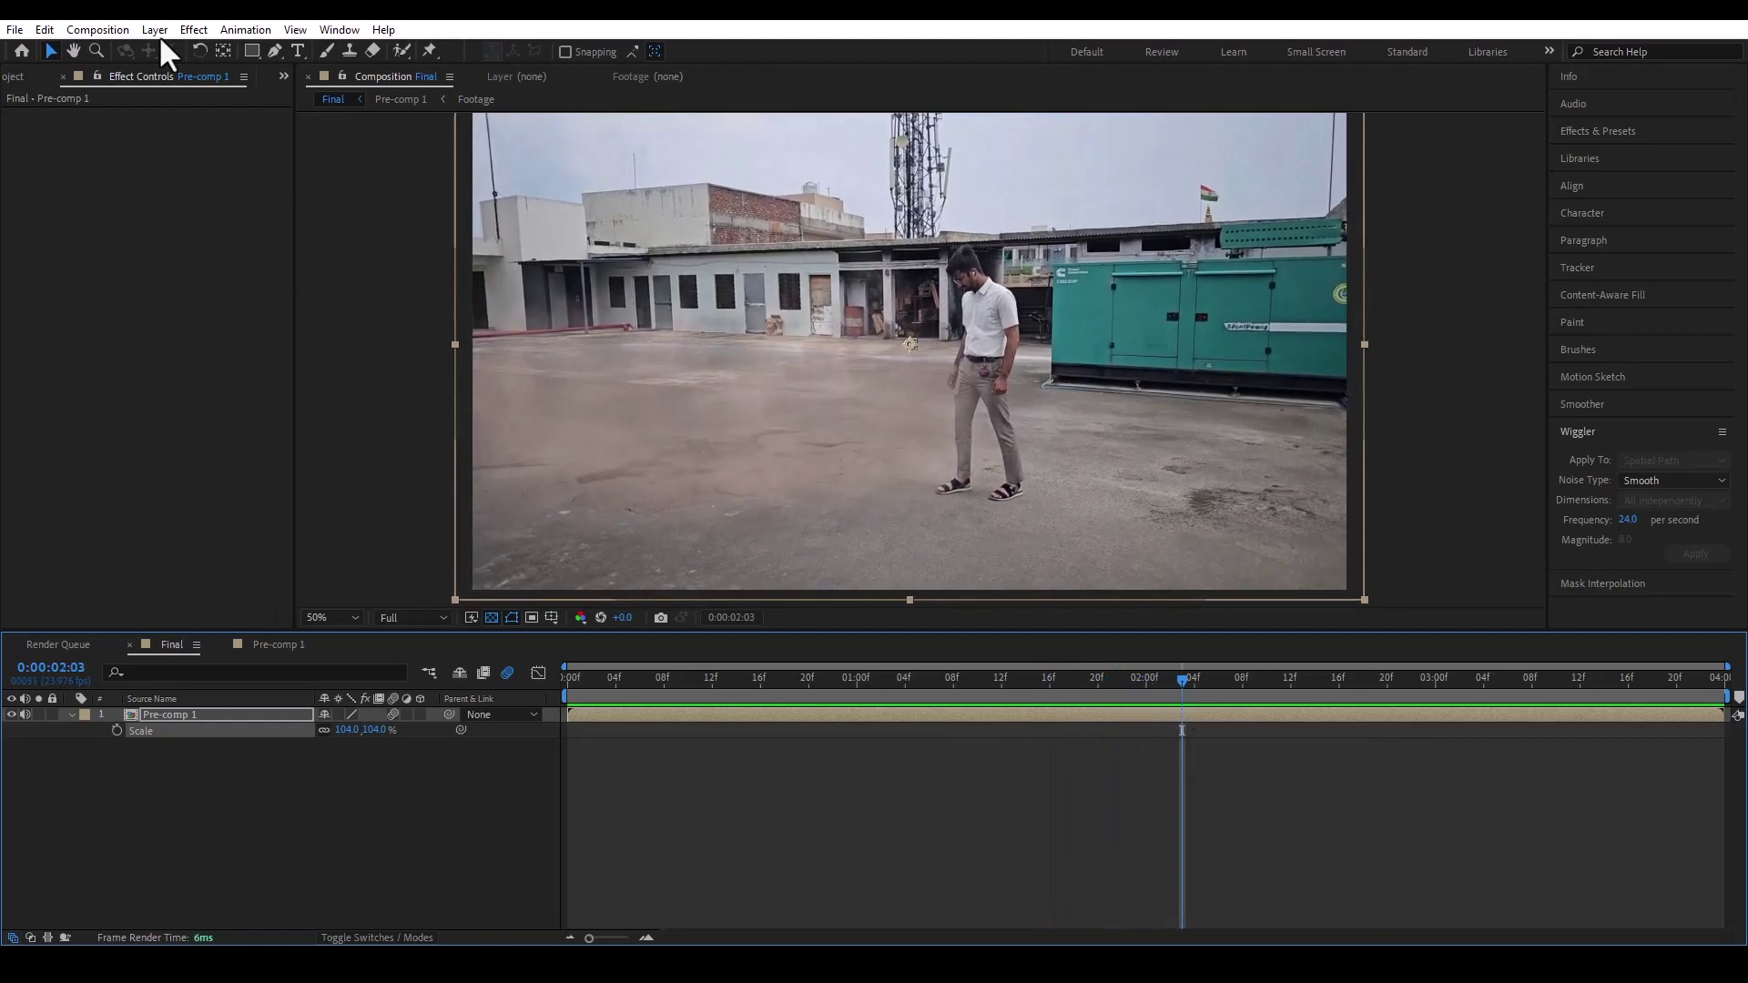
left_click(194, 27)
mouse_move(303, 238)
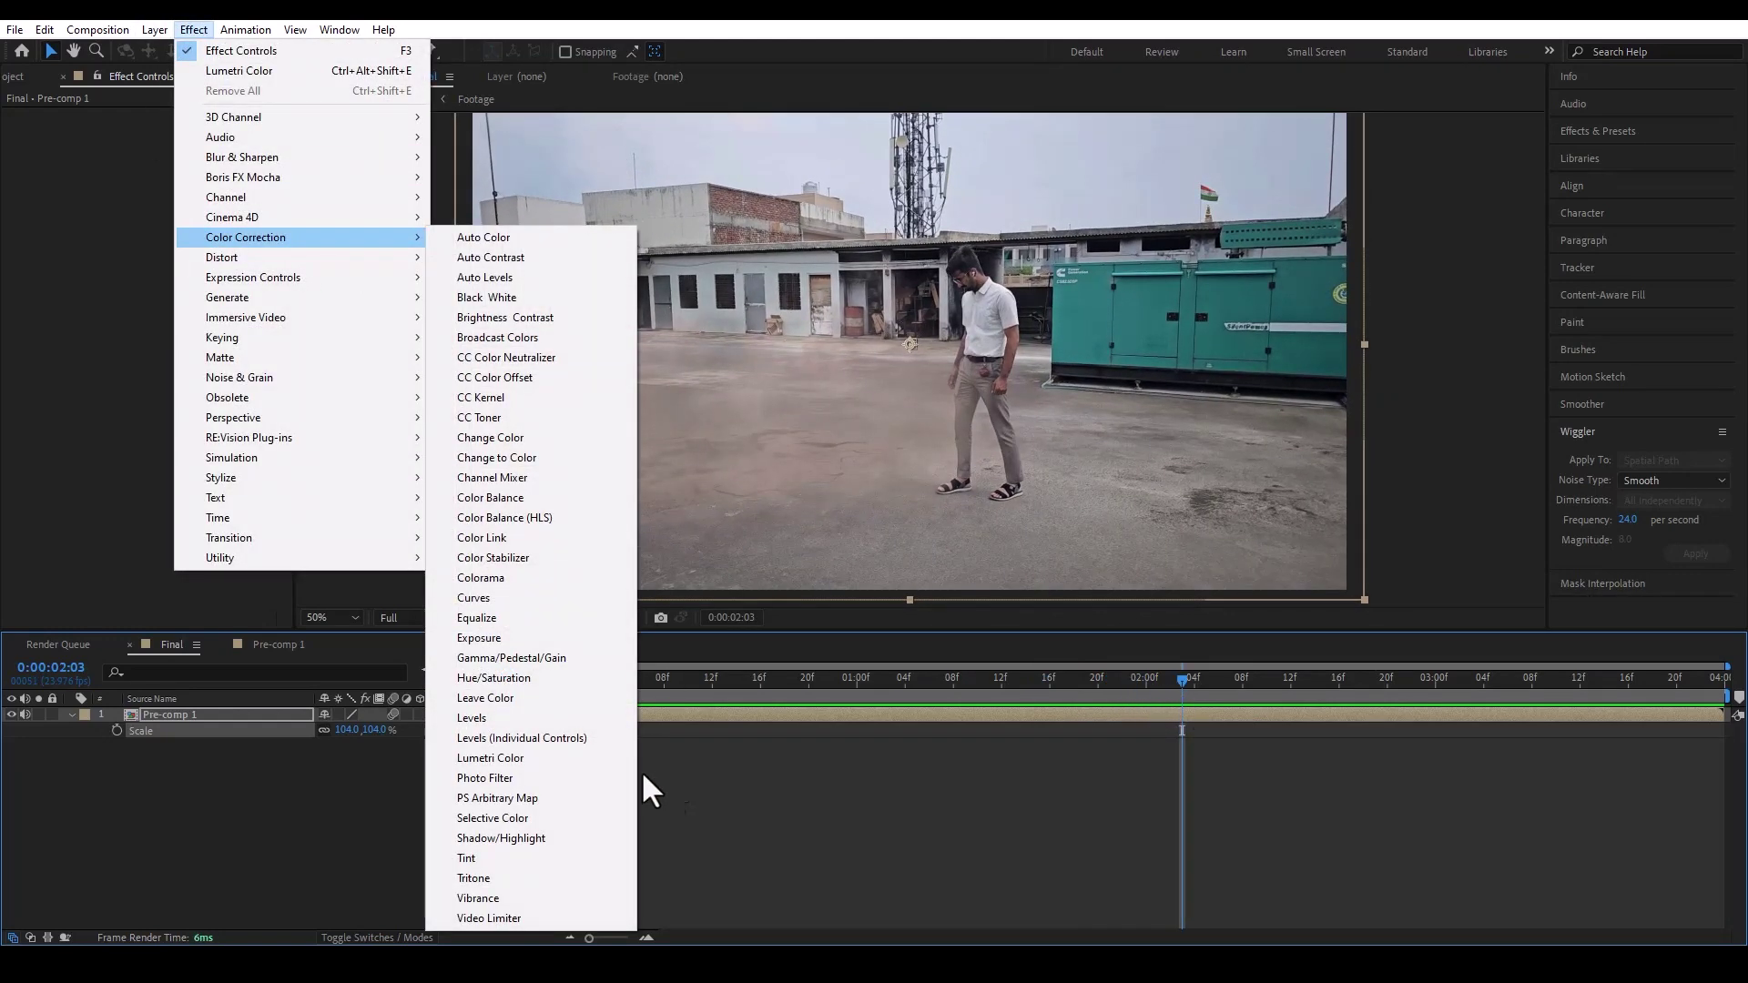
left_click(582, 759)
left_click(25, 146)
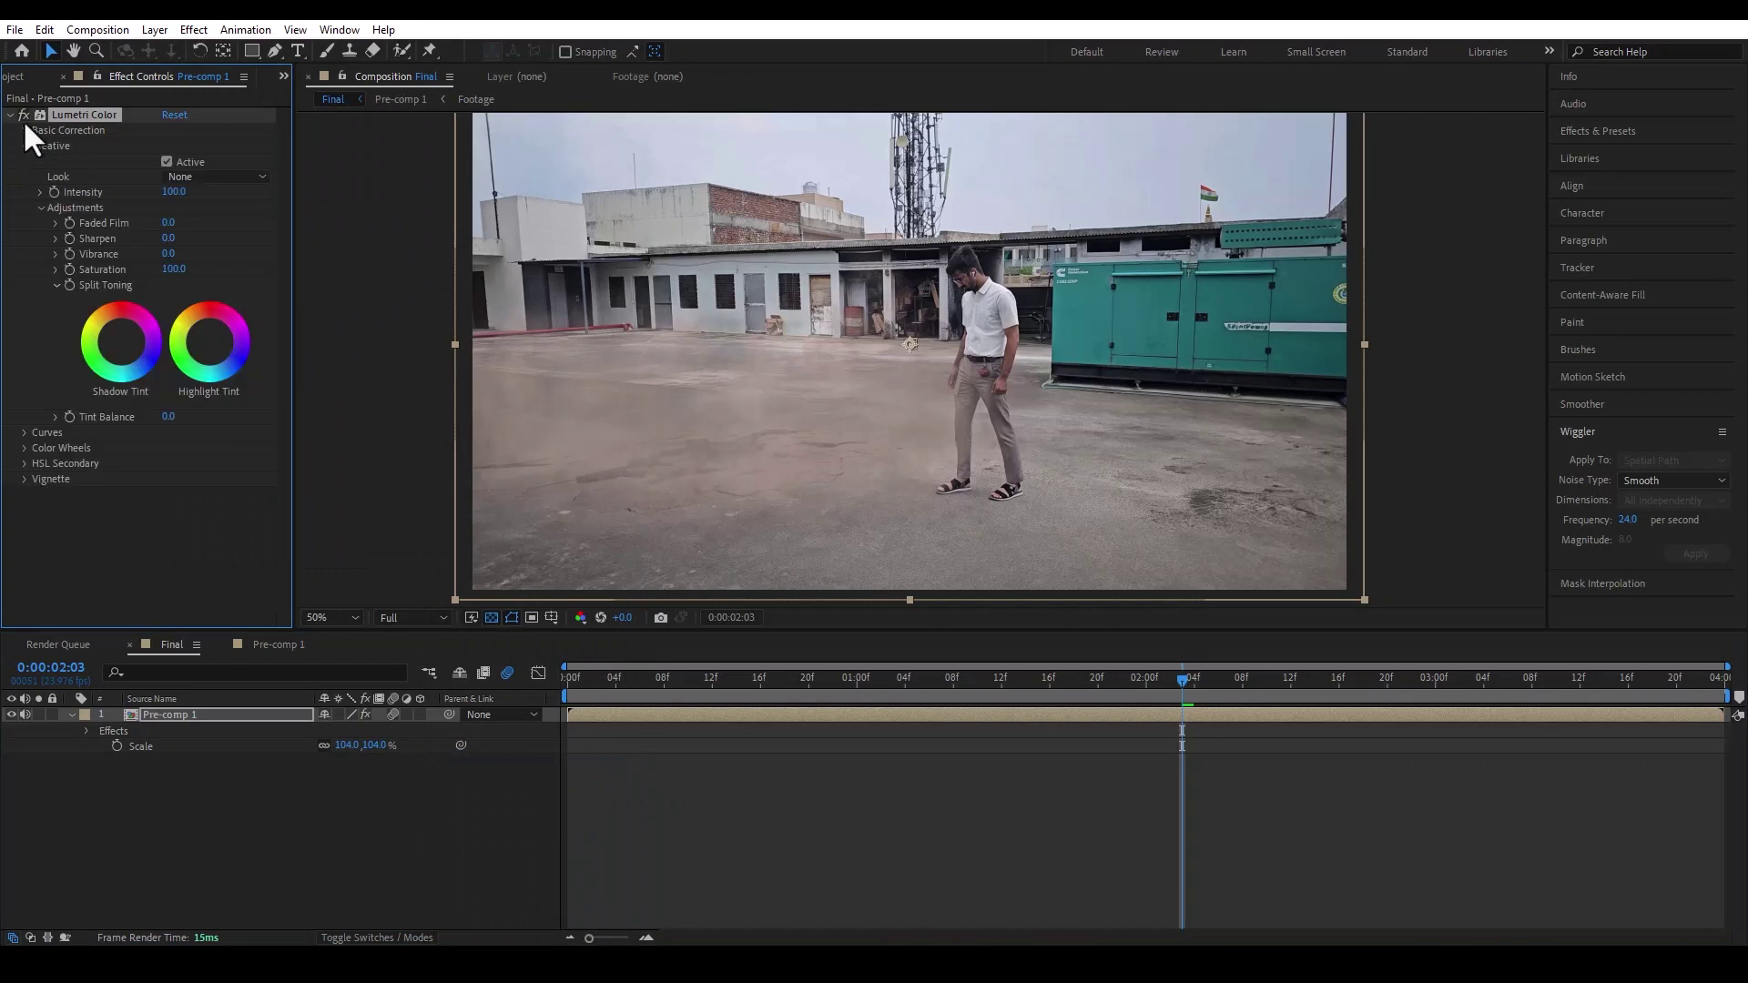
- Try changing the exposure in the Lumetri Color effect's Basic Correction settings, and undo the change
left_click(25, 130)
mouse_move(170, 267)
left_mouse_down()
mouse_move(206, 279)
mouse_move(151, 277)
left_mouse_up()
key("ctrl+z")
key("ctrl+z")
- Try a grade with the SL CLEAN KODAK look at 47 intensity, Highlights at 12 and a changed Vibrance, previewing the shot
left_click(220, 421)
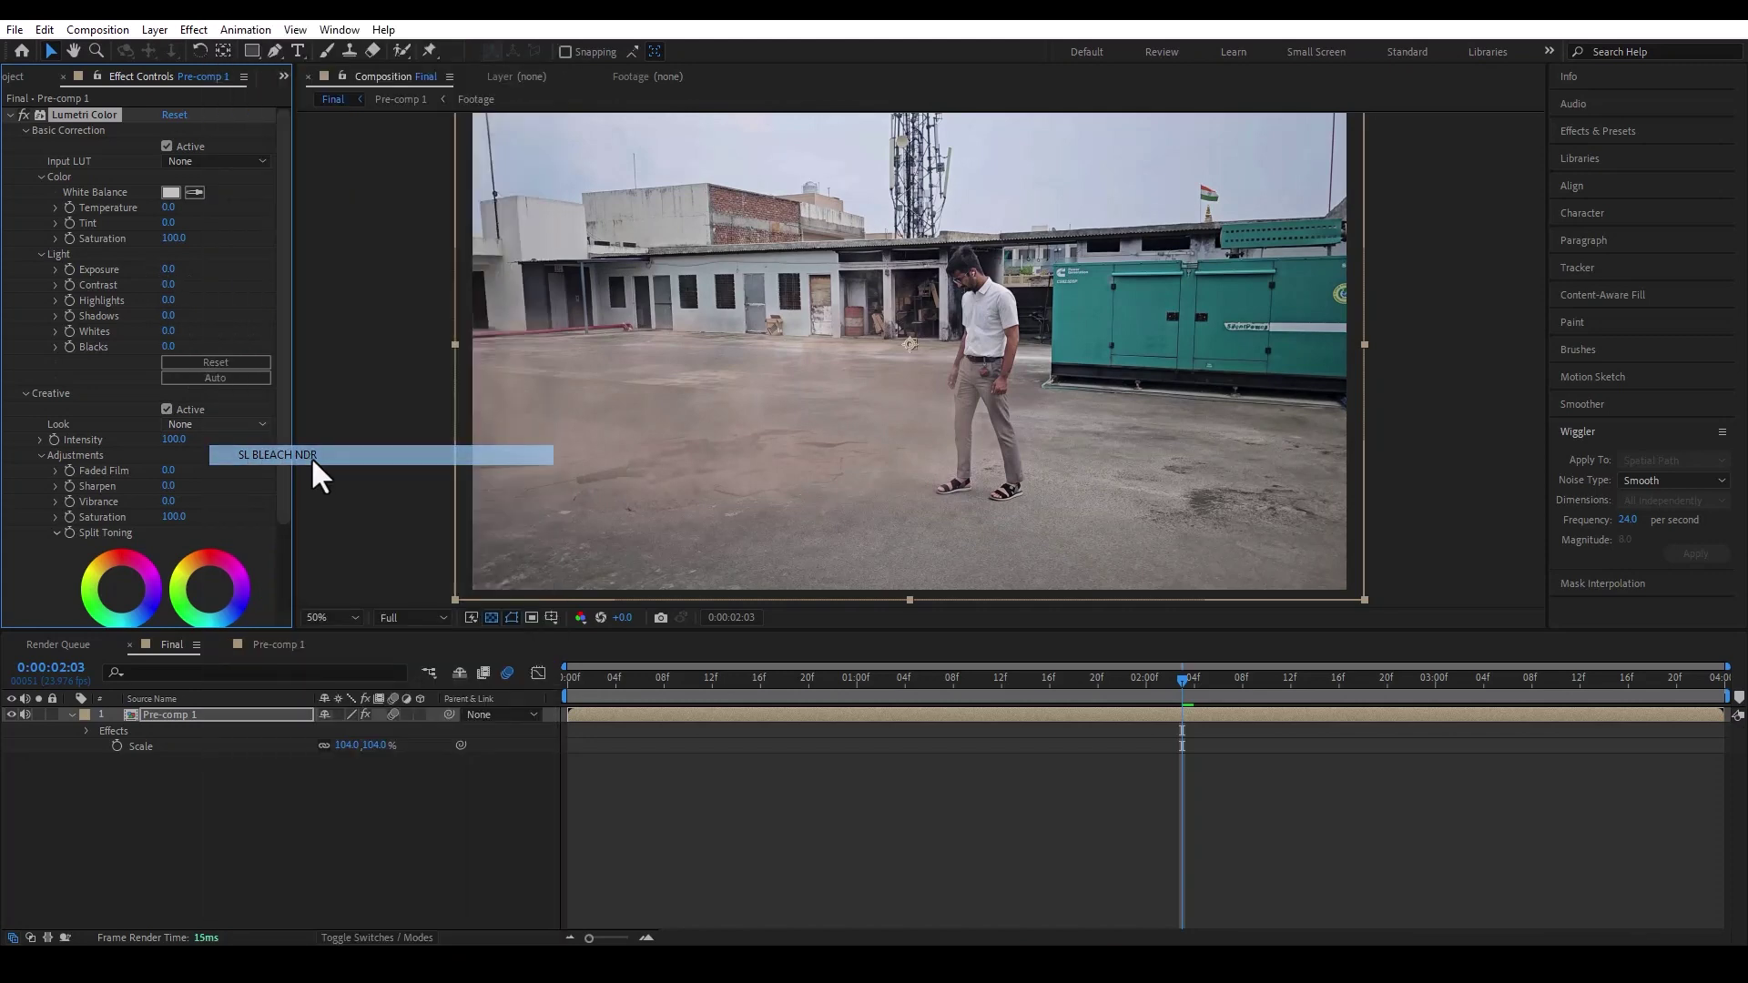
left_click(351, 455)
left_click(227, 424)
left_click(364, 793)
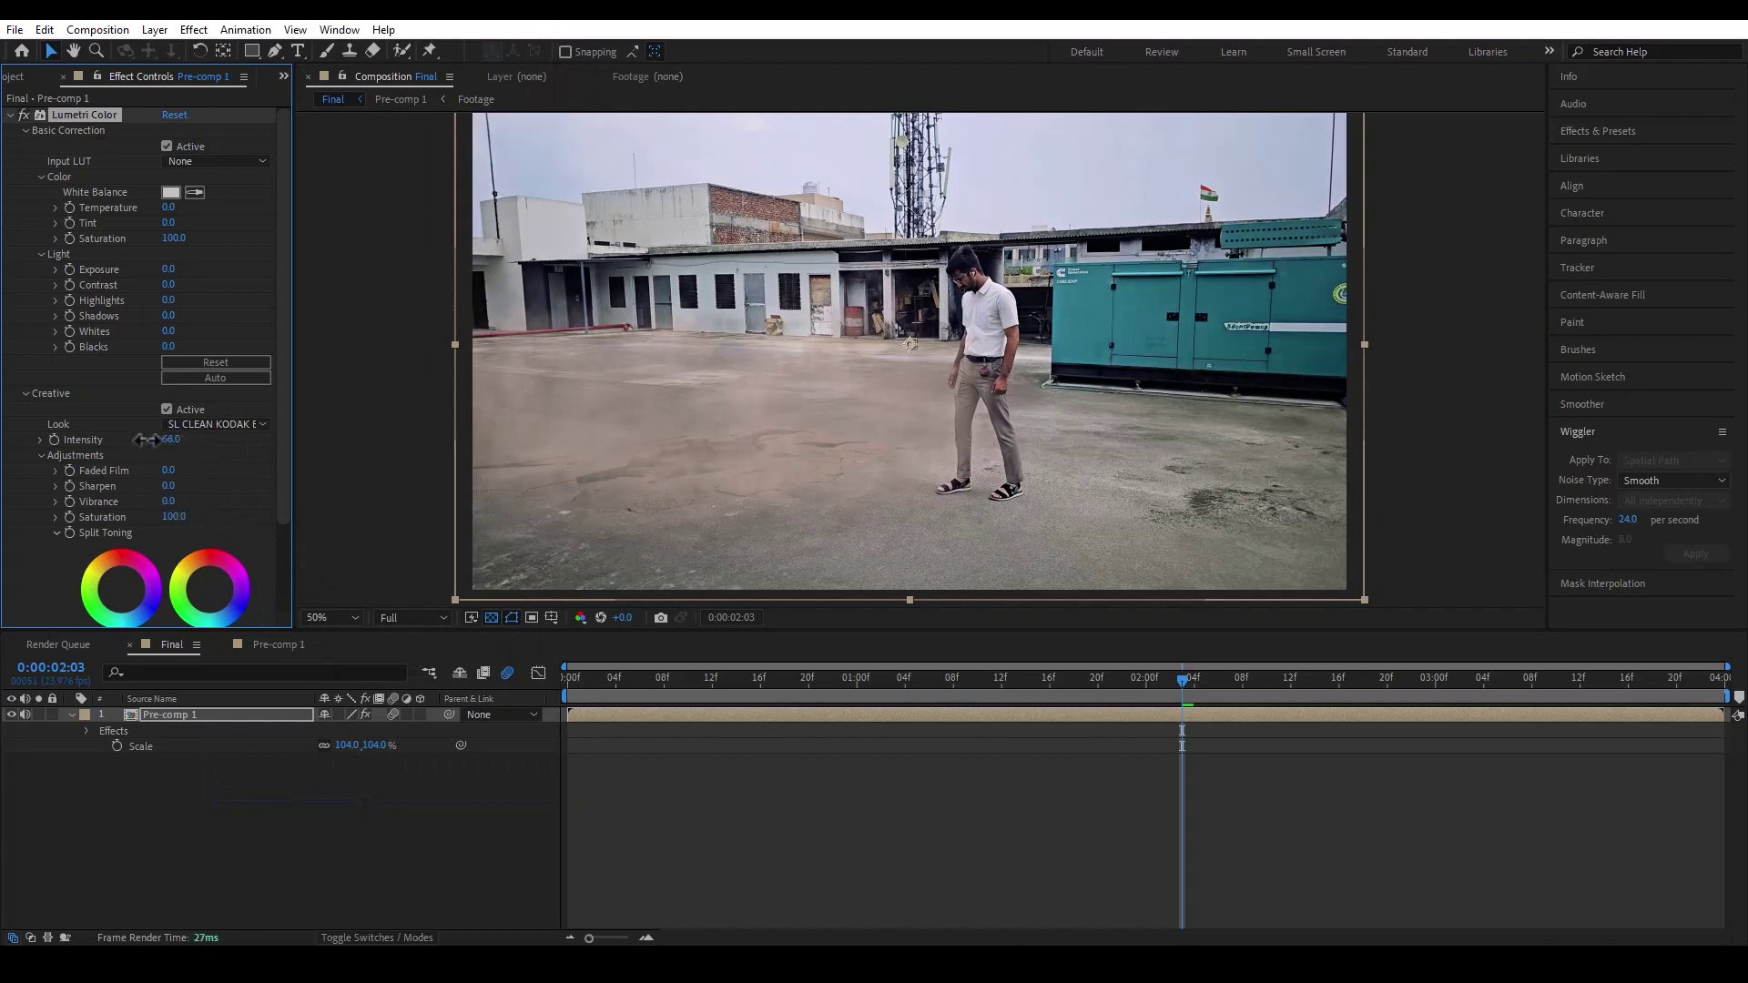
key("space")
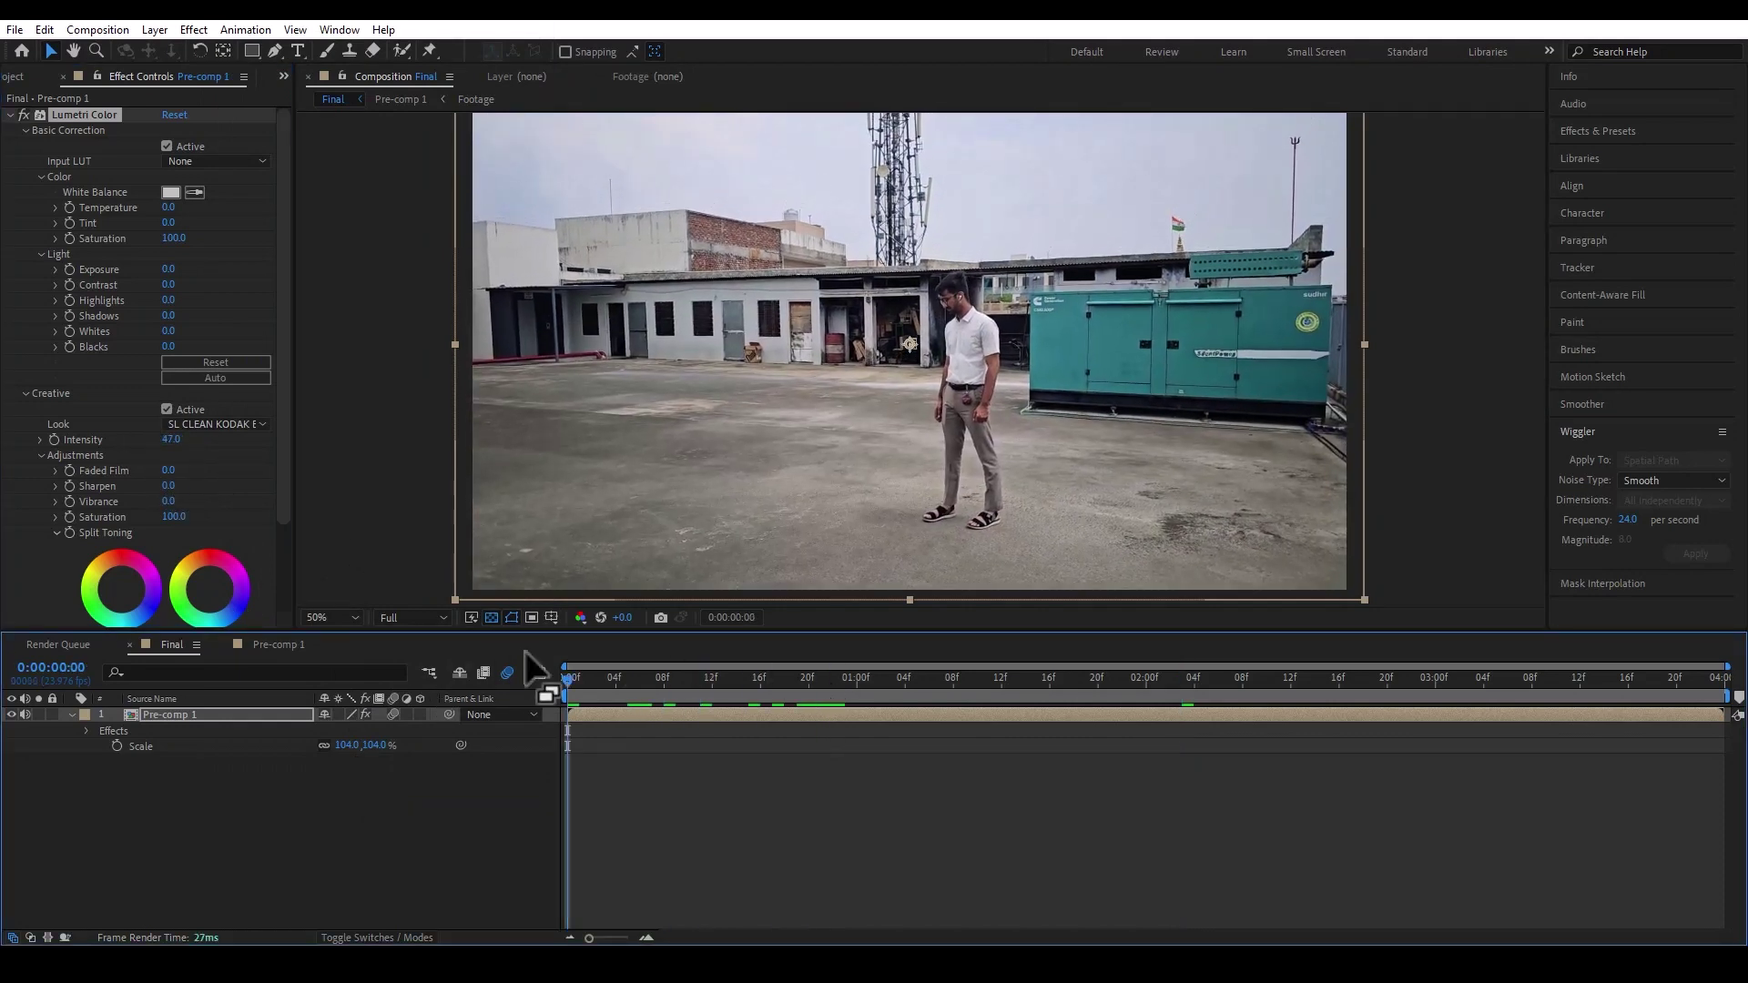
left_click_drag(176, 303, 182, 303)
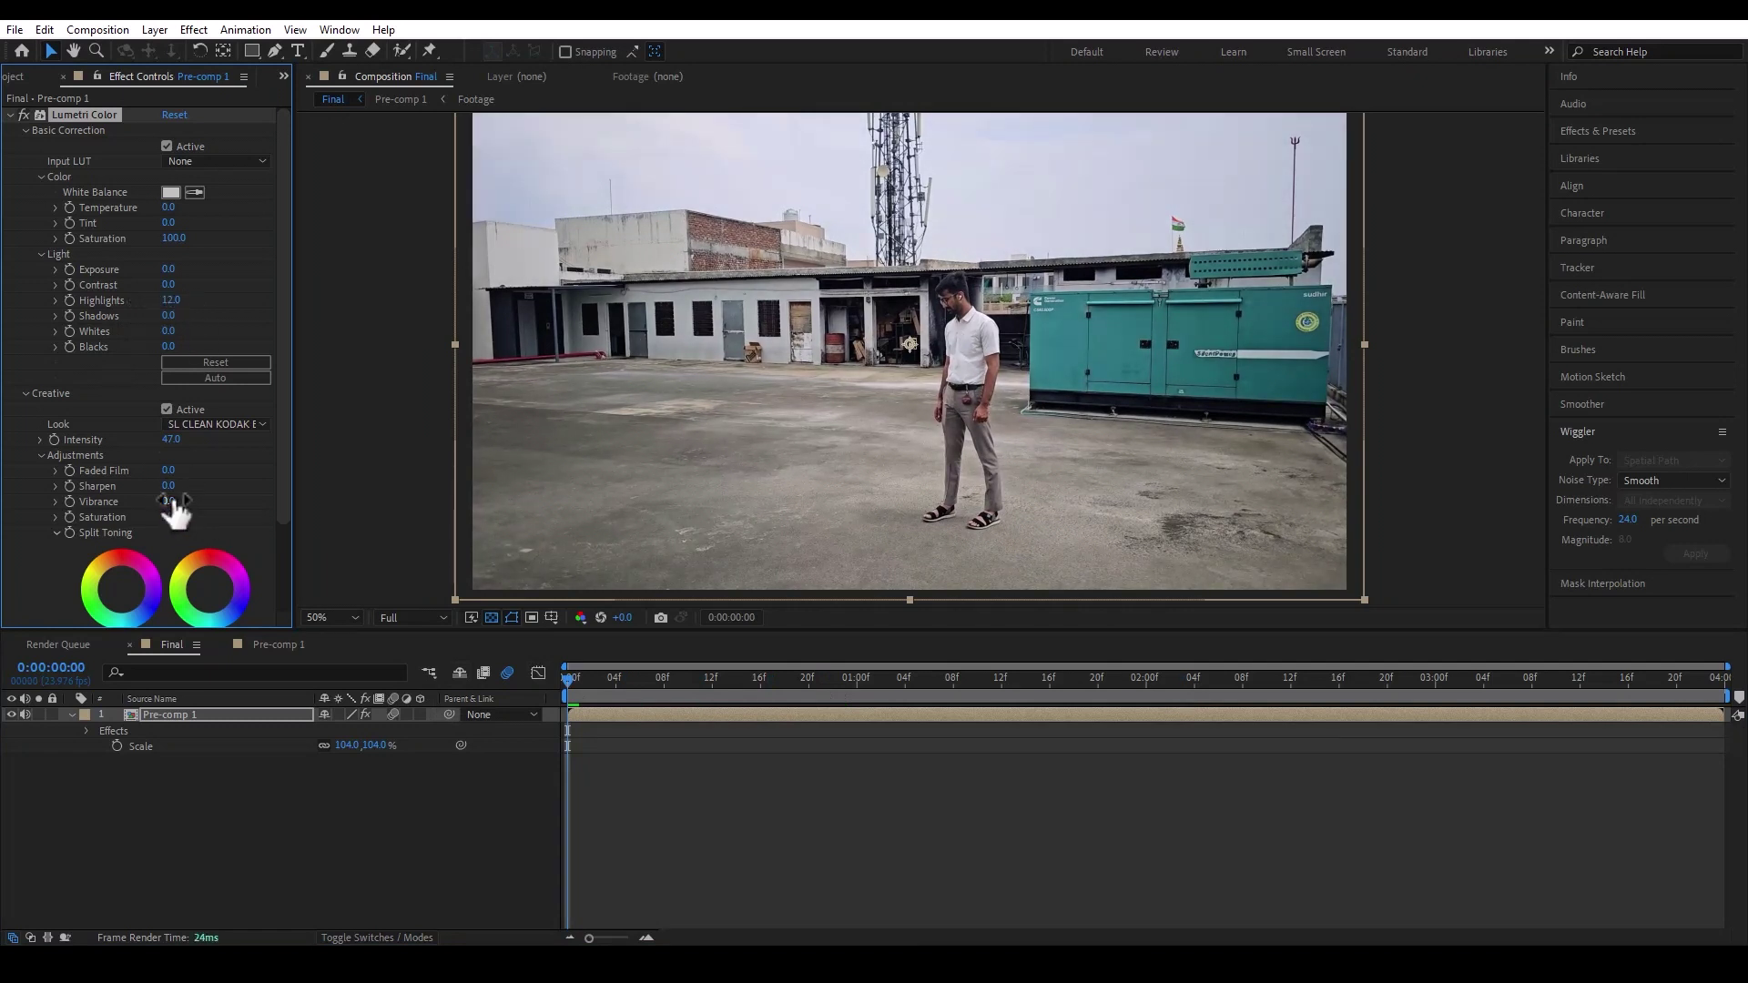
left_click_drag(173, 499, 195, 503)
- Delete the Lumetri Color effect from the pre-comp layer and preview the ungraded Final composition
left_click(95, 116)
key("Delete")
key("space")
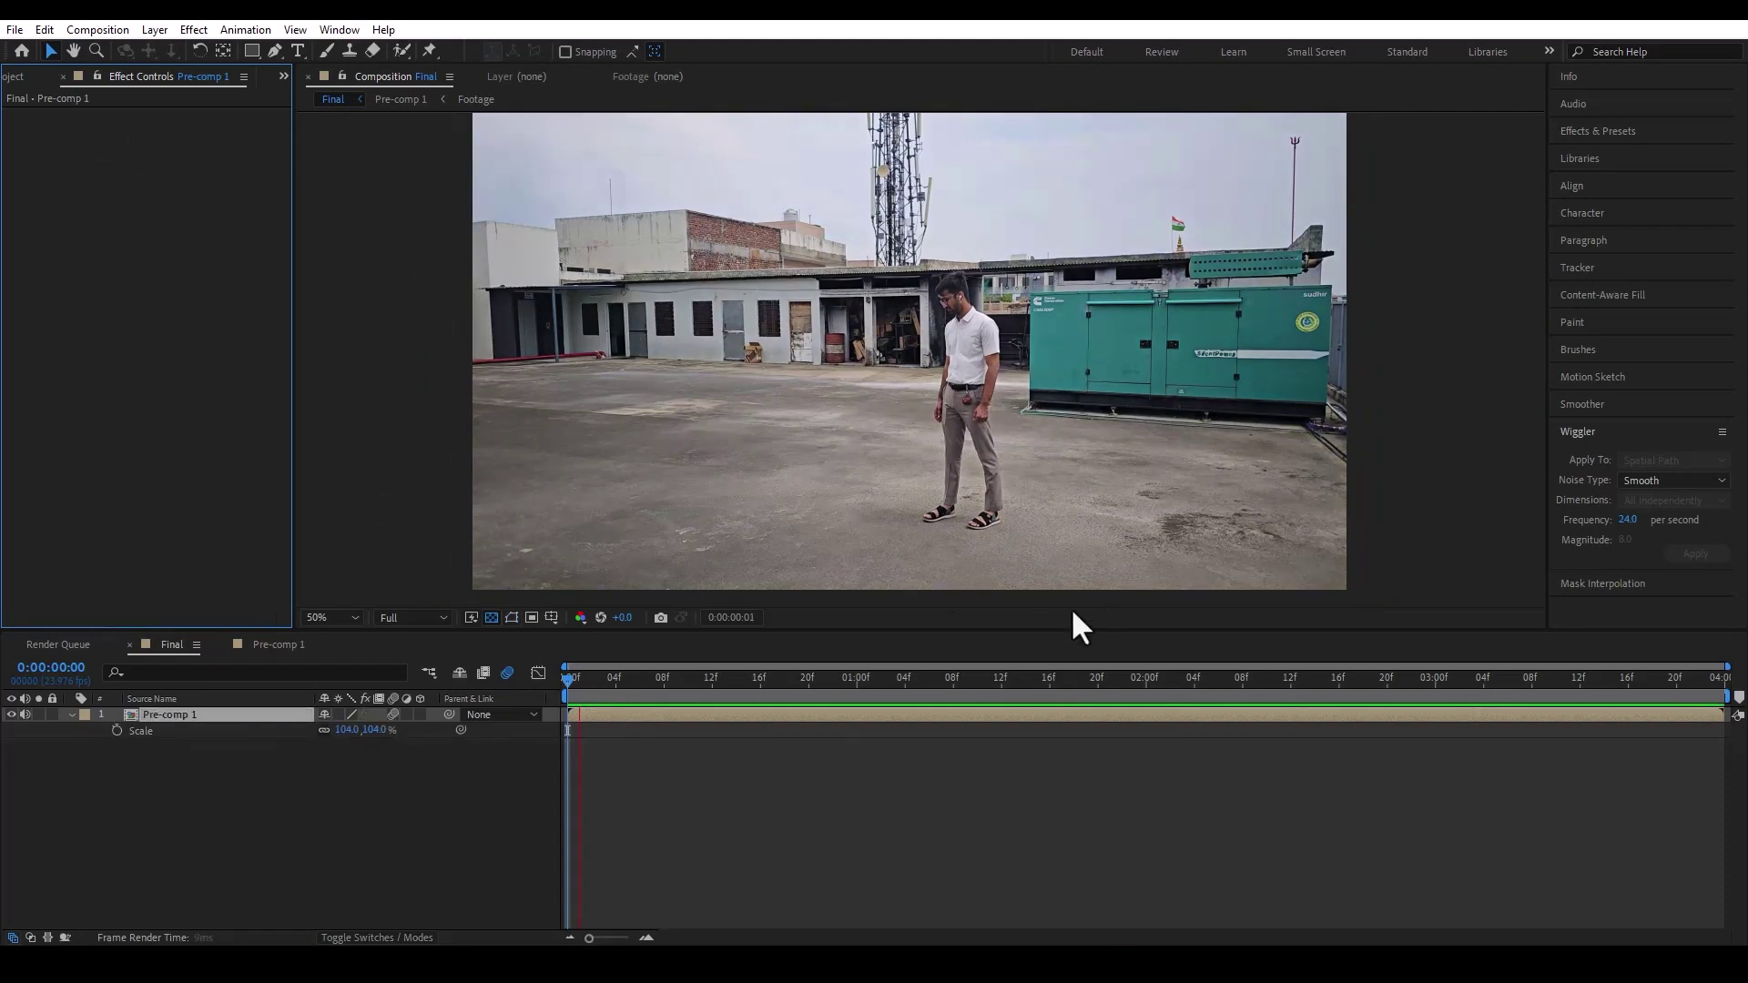
- Open Pre-comp 1 with the project's item list shown, and scrub to 0:00:02:18 to review the cracks and dust layers
double_click(198, 714)
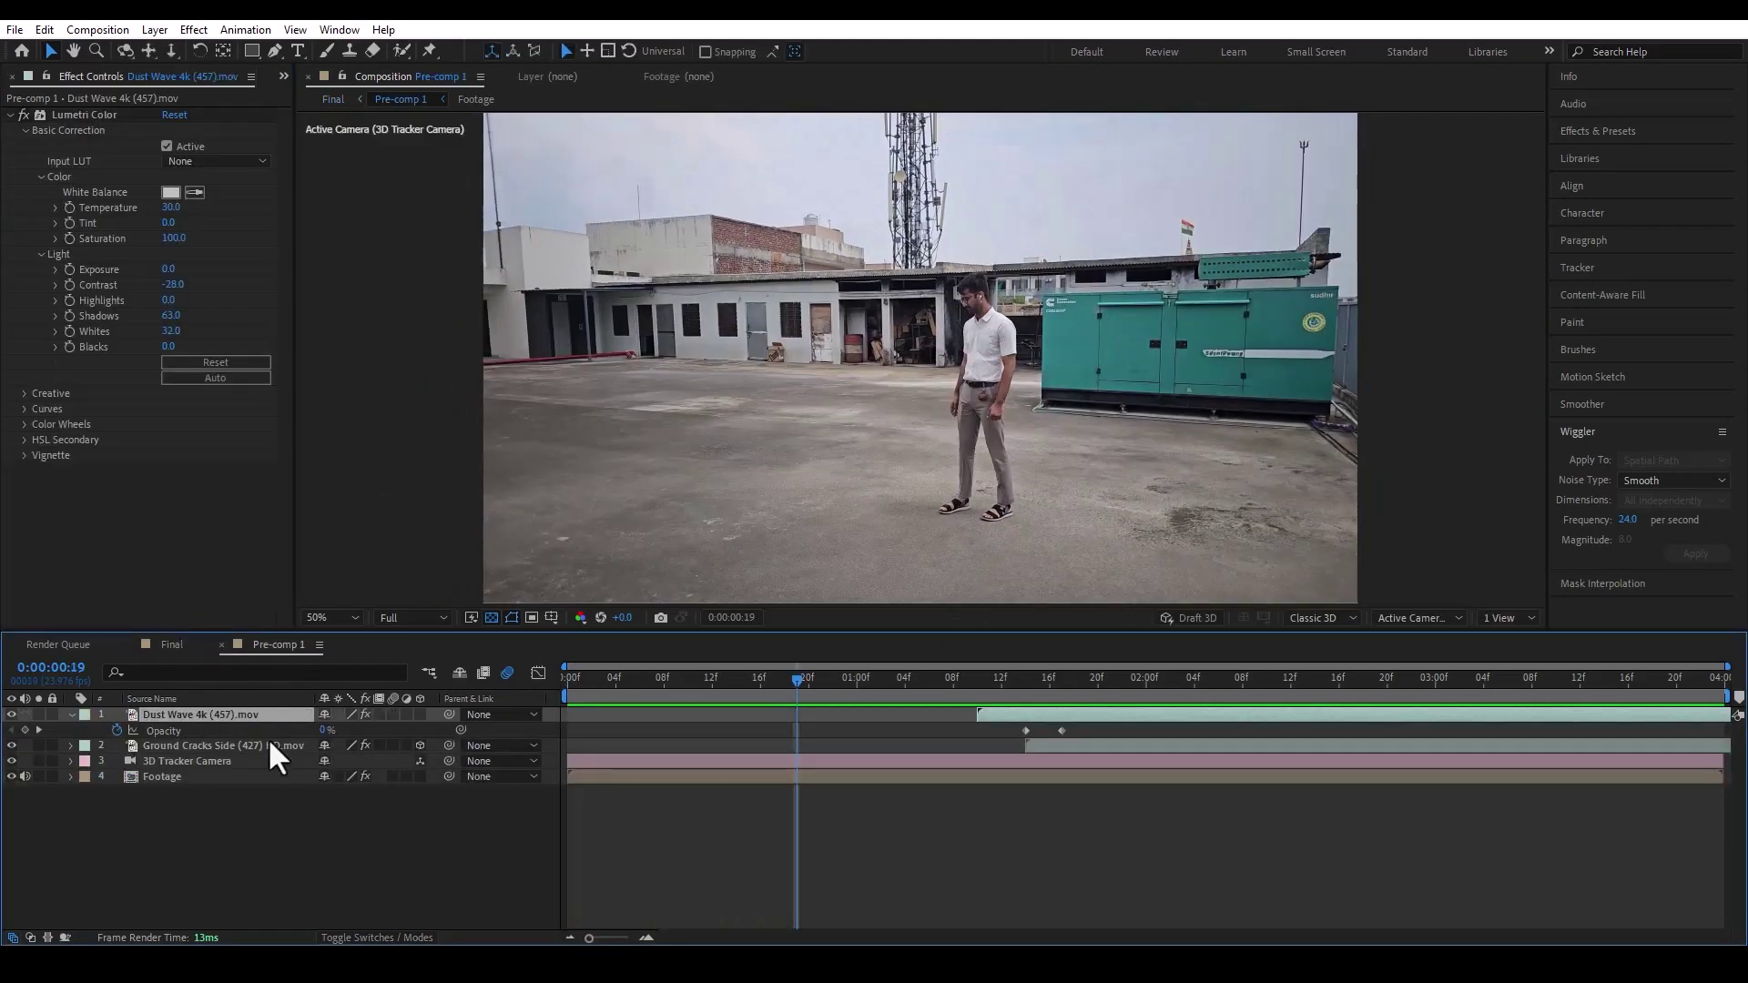
left_click(283, 77)
left_click(316, 100)
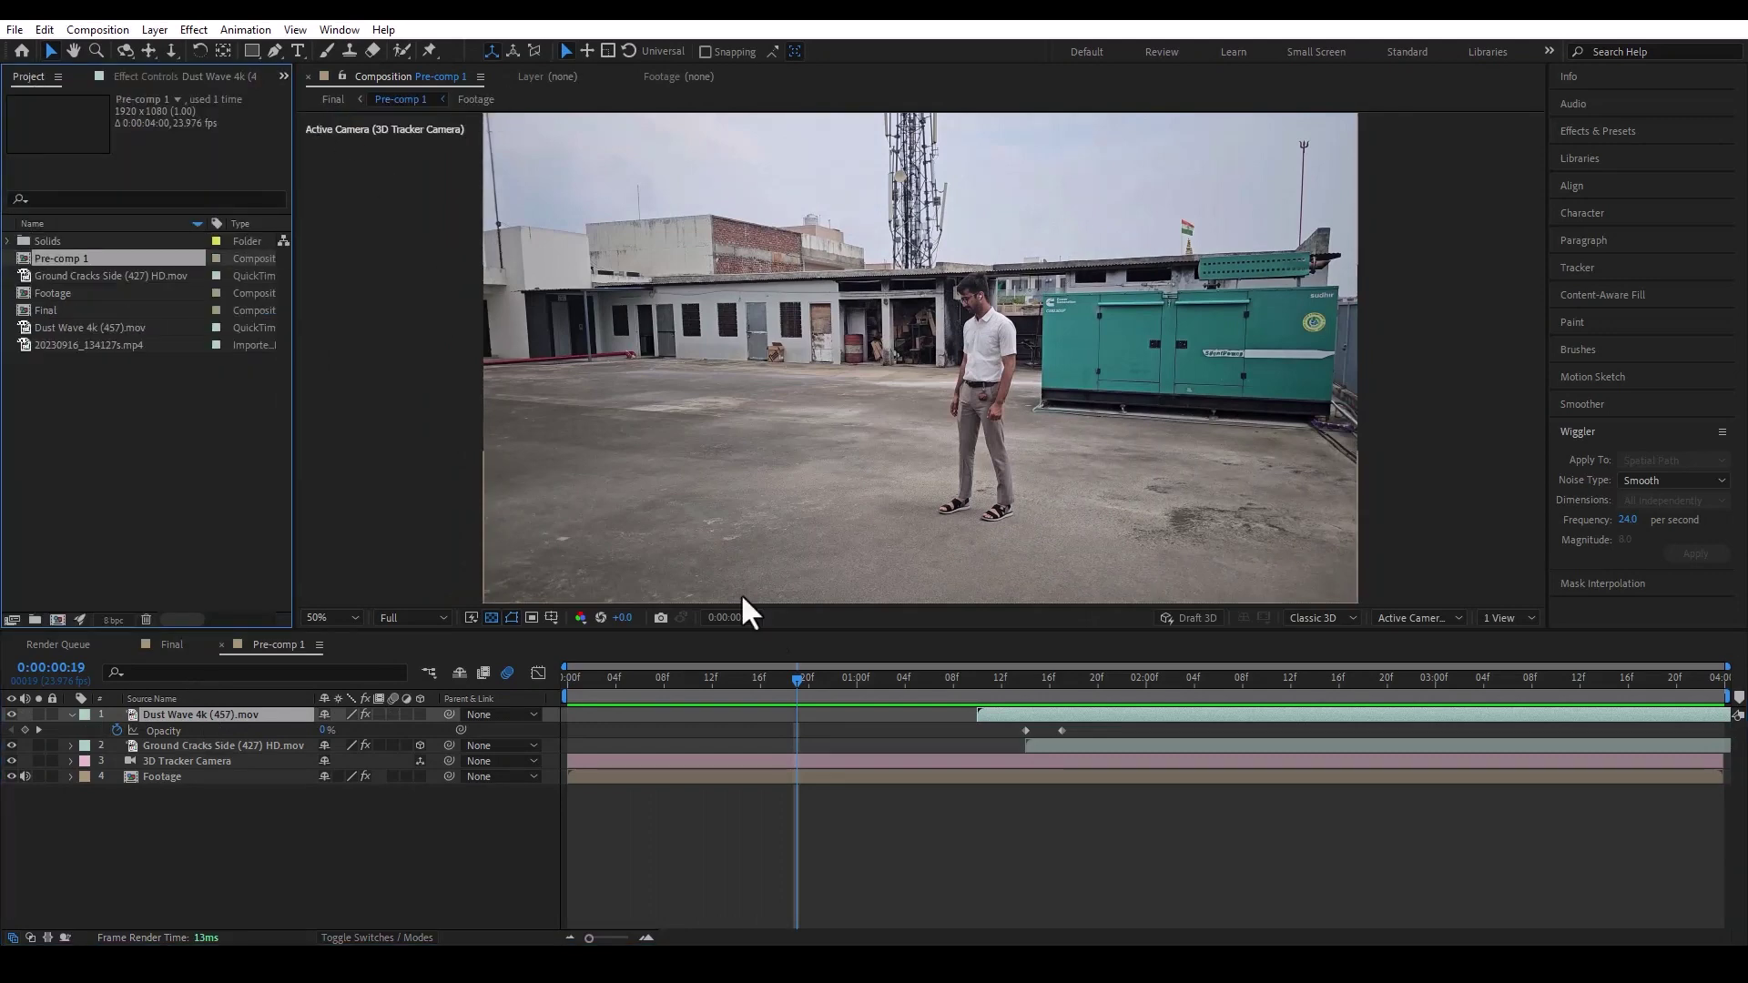
left_click_drag(1038, 694, 1362, 697)
left_click(195, 714)
left_click(977, 689)
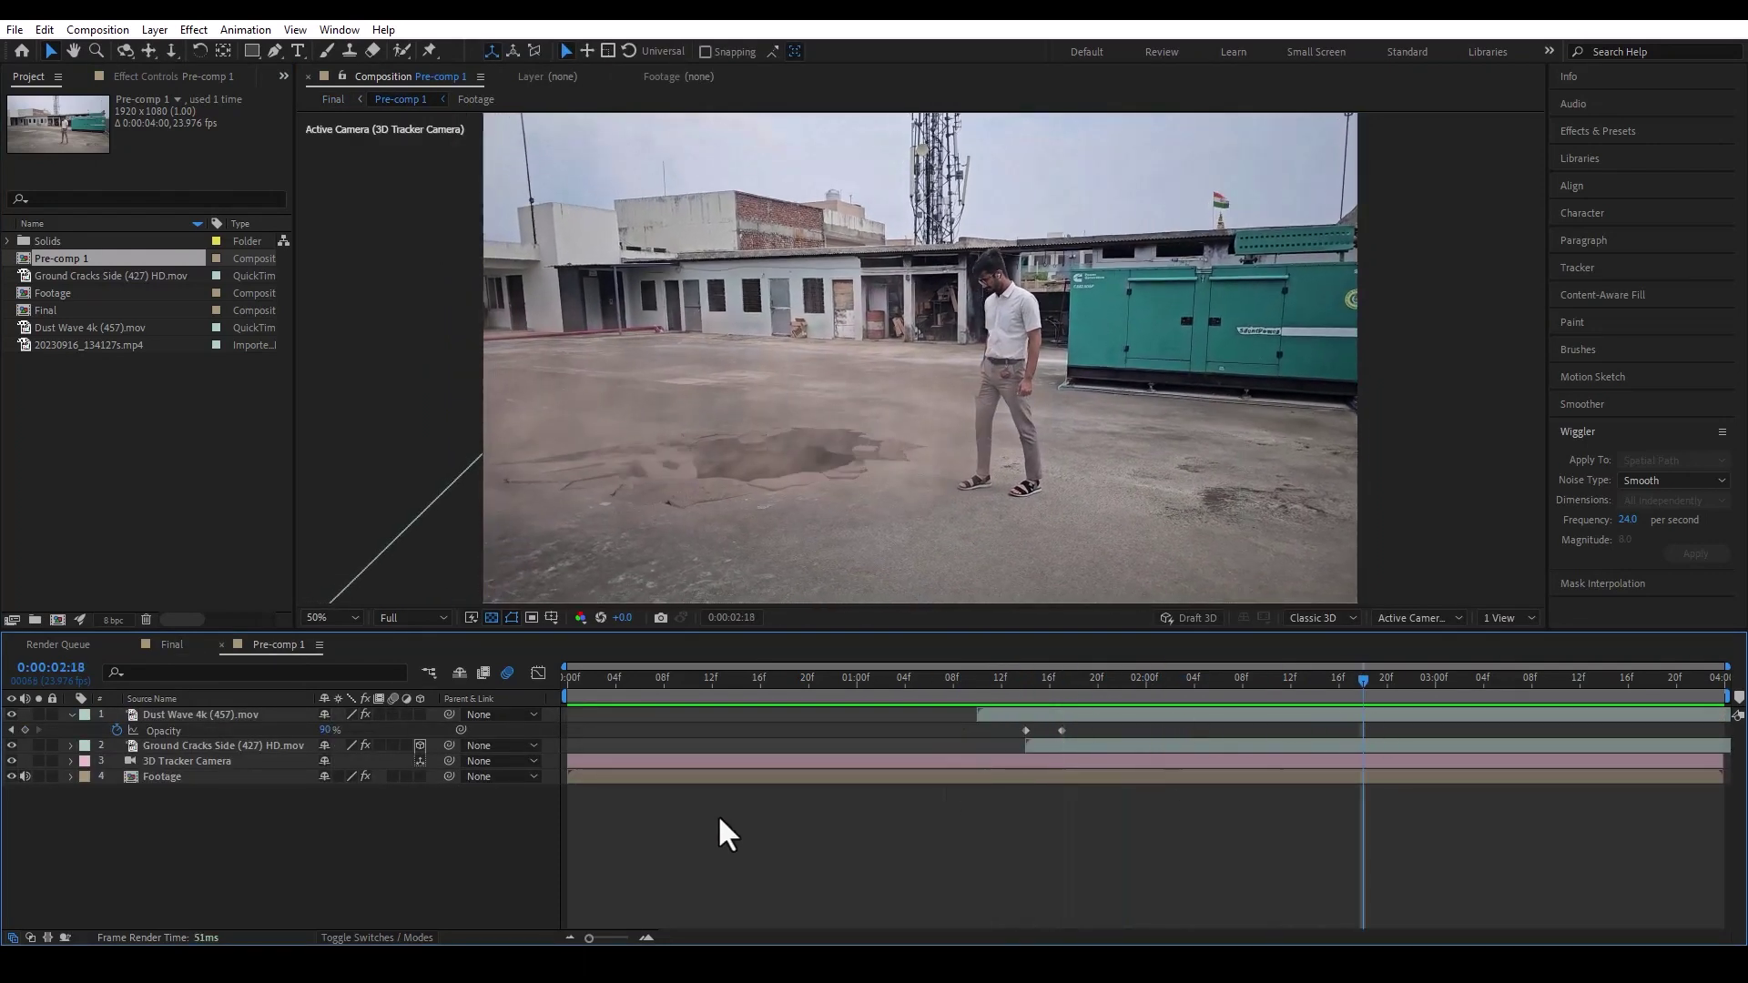